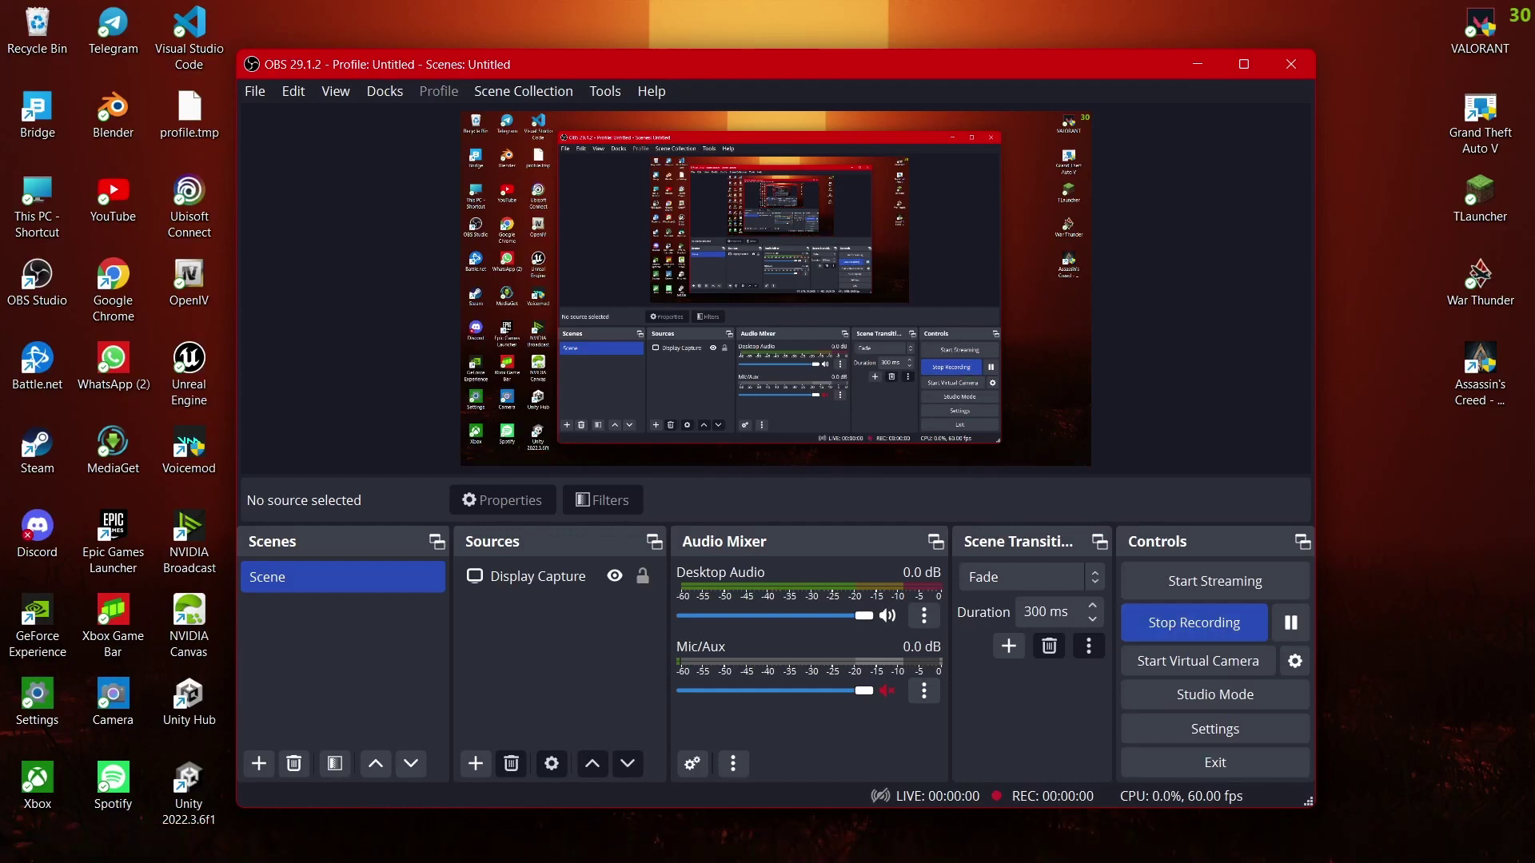
# Step: Add a plane at the origin and give it an initial uniform enlargement
pyautogui.click(1023, 846)
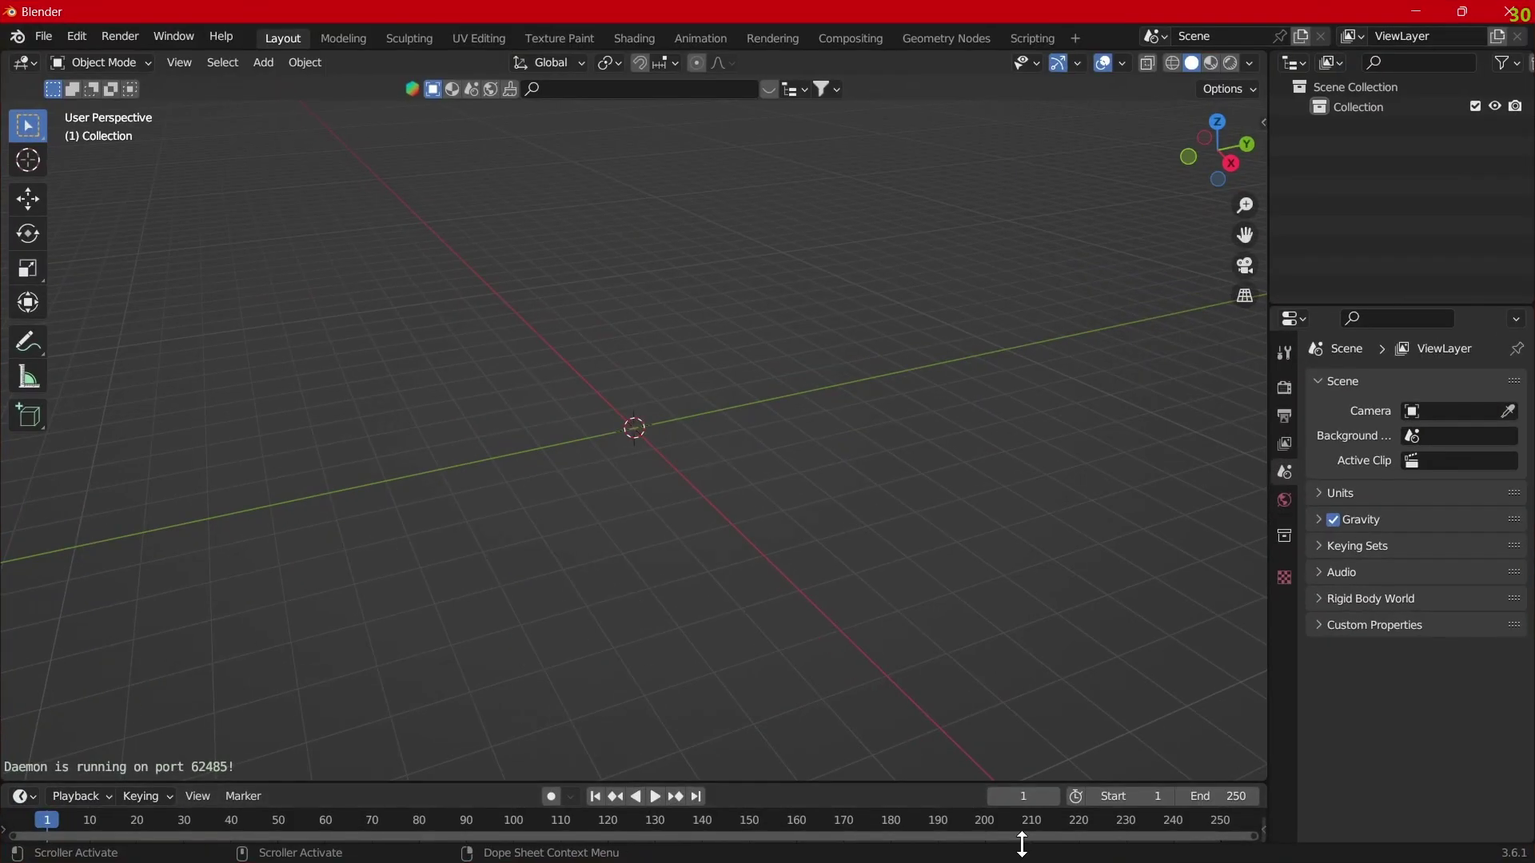
pyautogui.moveTo(826, 509)
pyautogui.mouseDown(button='middle')
pyautogui.moveTo(777, 424)
pyautogui.moveTo(850, 486)
pyautogui.moveTo(757, 473)
pyautogui.mouseUp(button='middle')
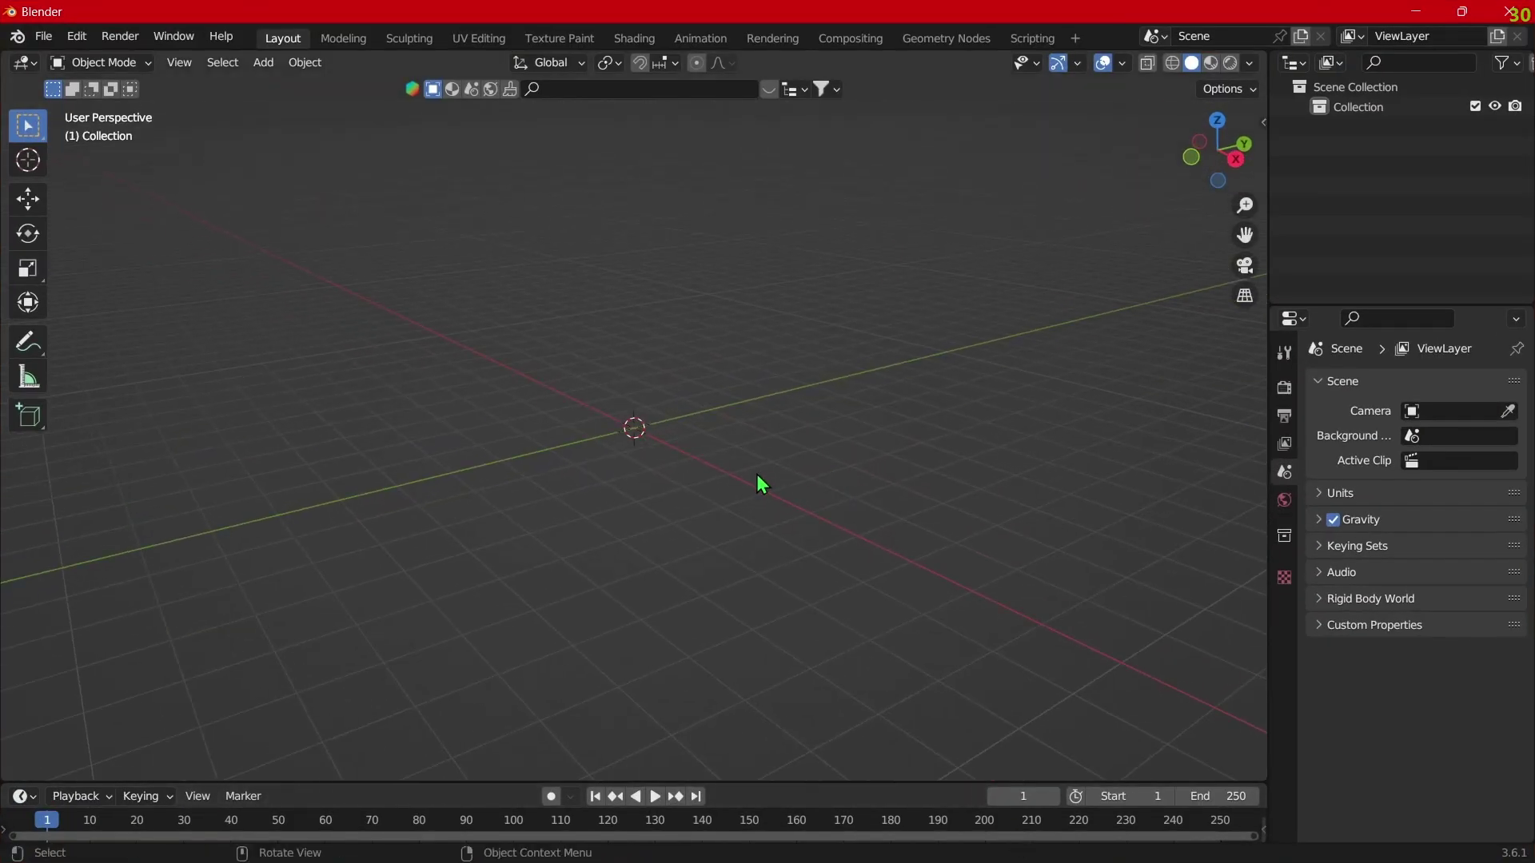
pyautogui.hotkey('shift', 'a')
pyautogui.click(639, 431)
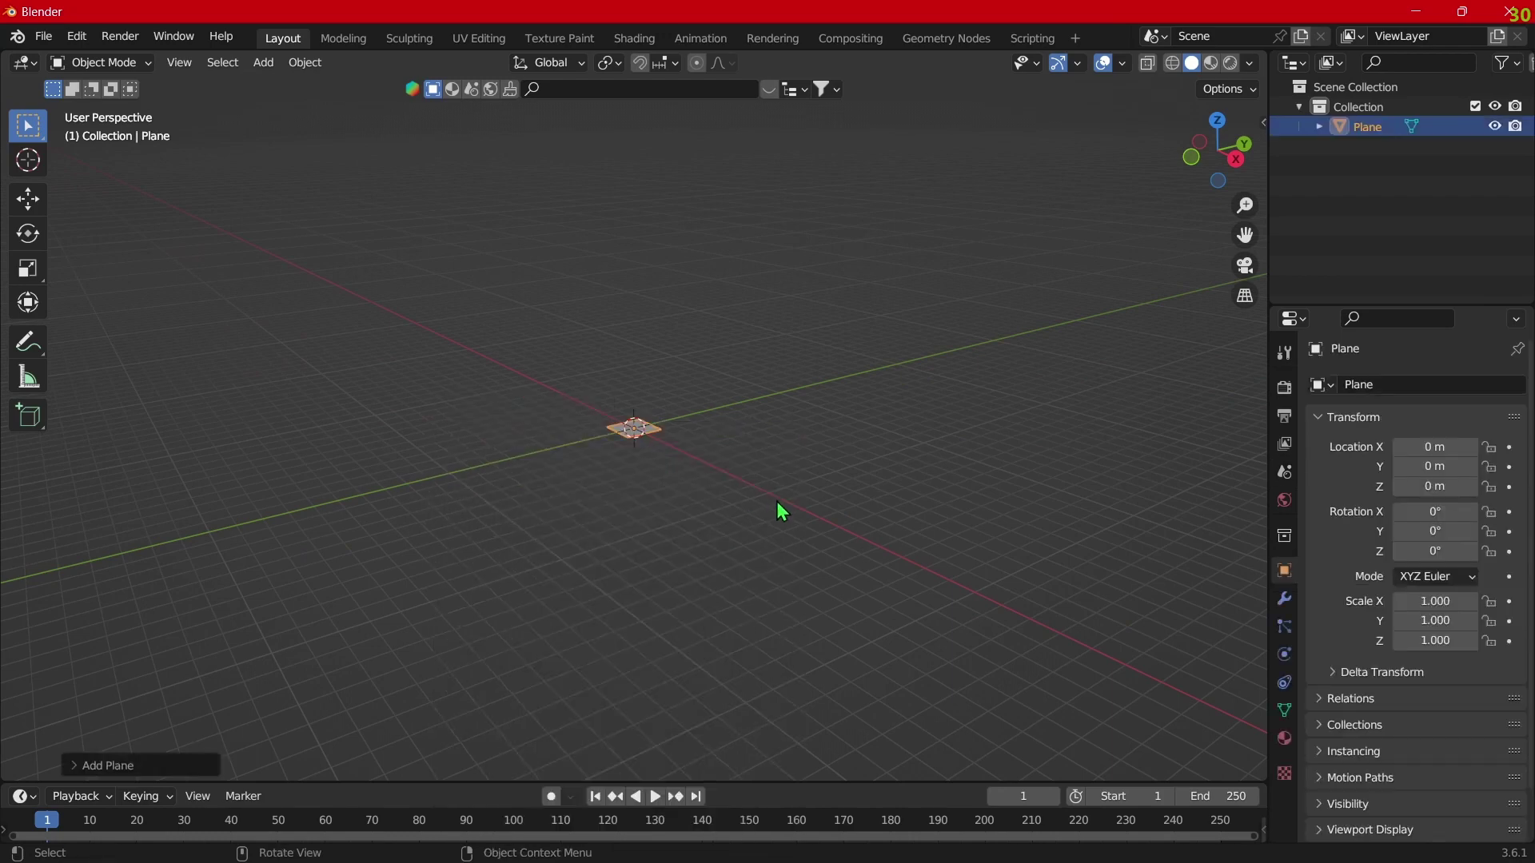
pyautogui.press('s')
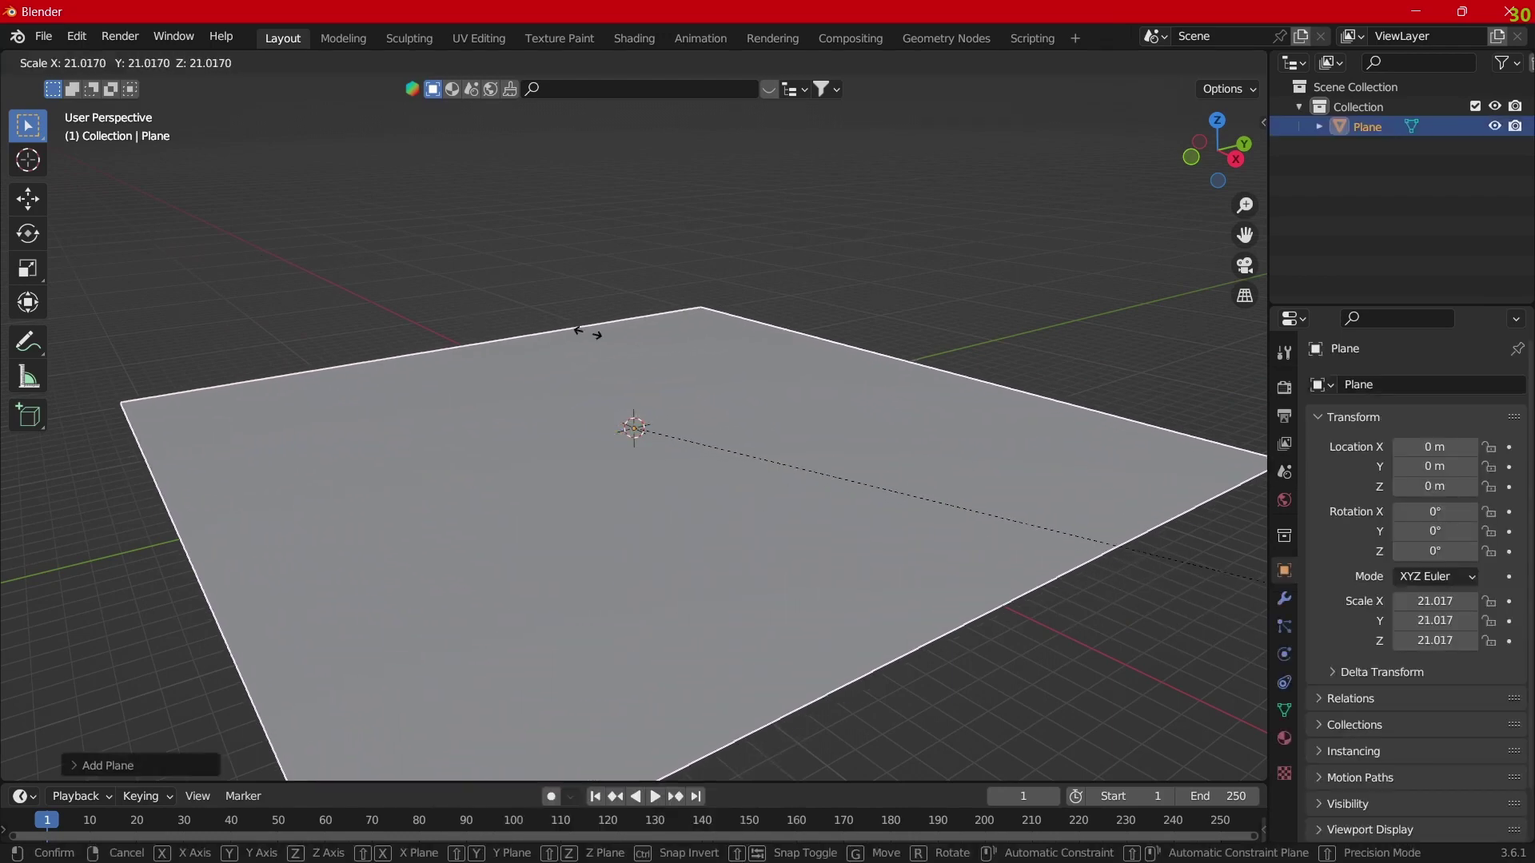
pyautogui.click(678, 345)
# Step: Scale the plane up further to 31.249 to form a large ground
pyautogui.moveTo(741, 349)
pyautogui.mouseDown(button='middle')
pyautogui.moveTo(597, 350)
pyautogui.moveTo(654, 376)
pyautogui.mouseUp(button='middle')
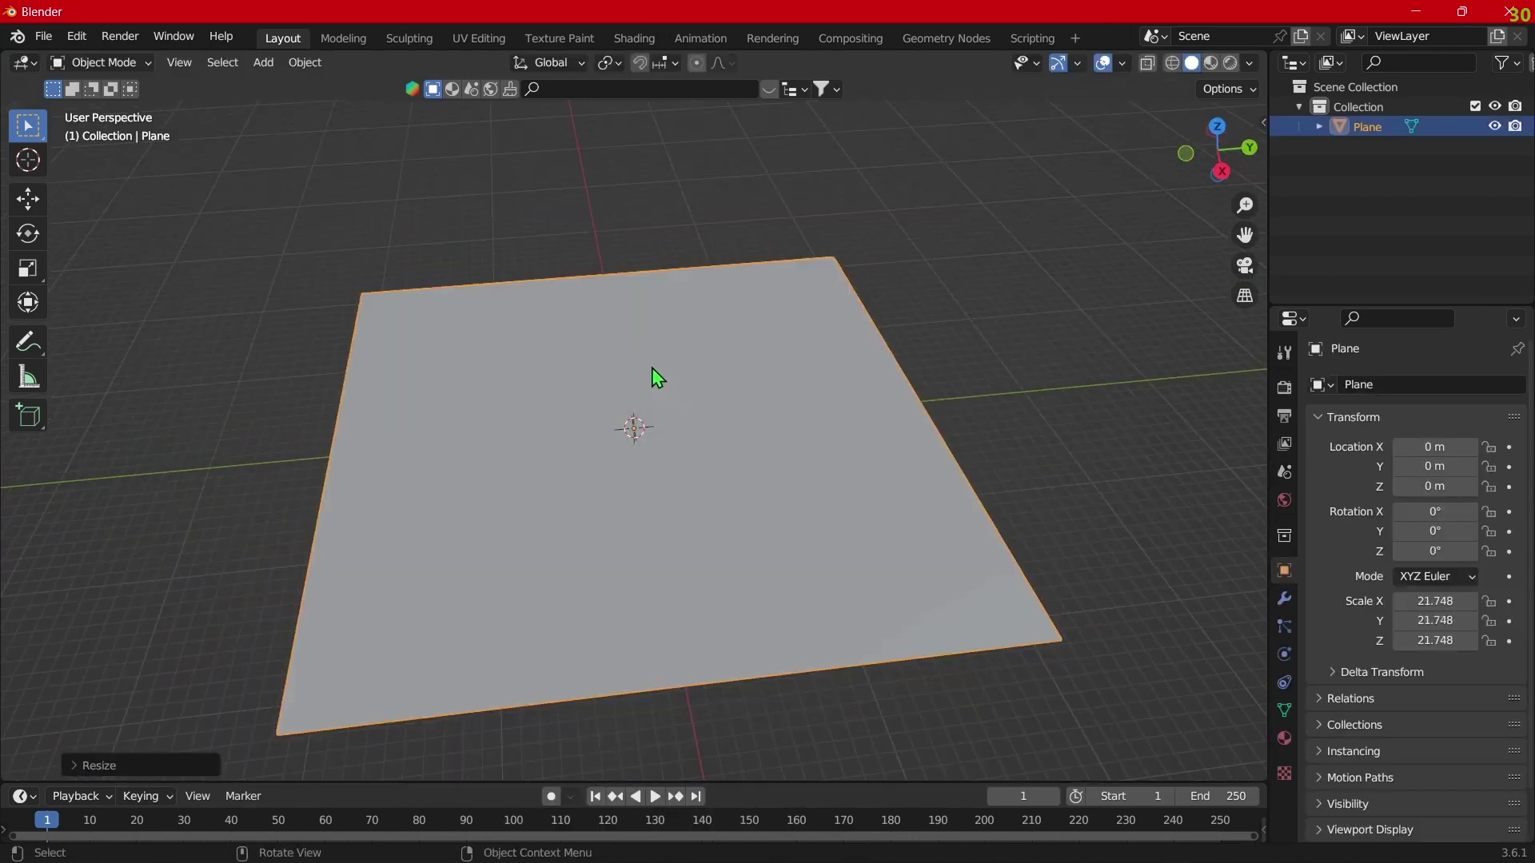
pyautogui.scroll(-2, 654, 376)
pyautogui.press('s')
pyautogui.click(950, 506)
pyautogui.moveTo(949, 505); pyautogui.dragTo(798, 434, button='middle')
pyautogui.scroll(2, 798, 435)
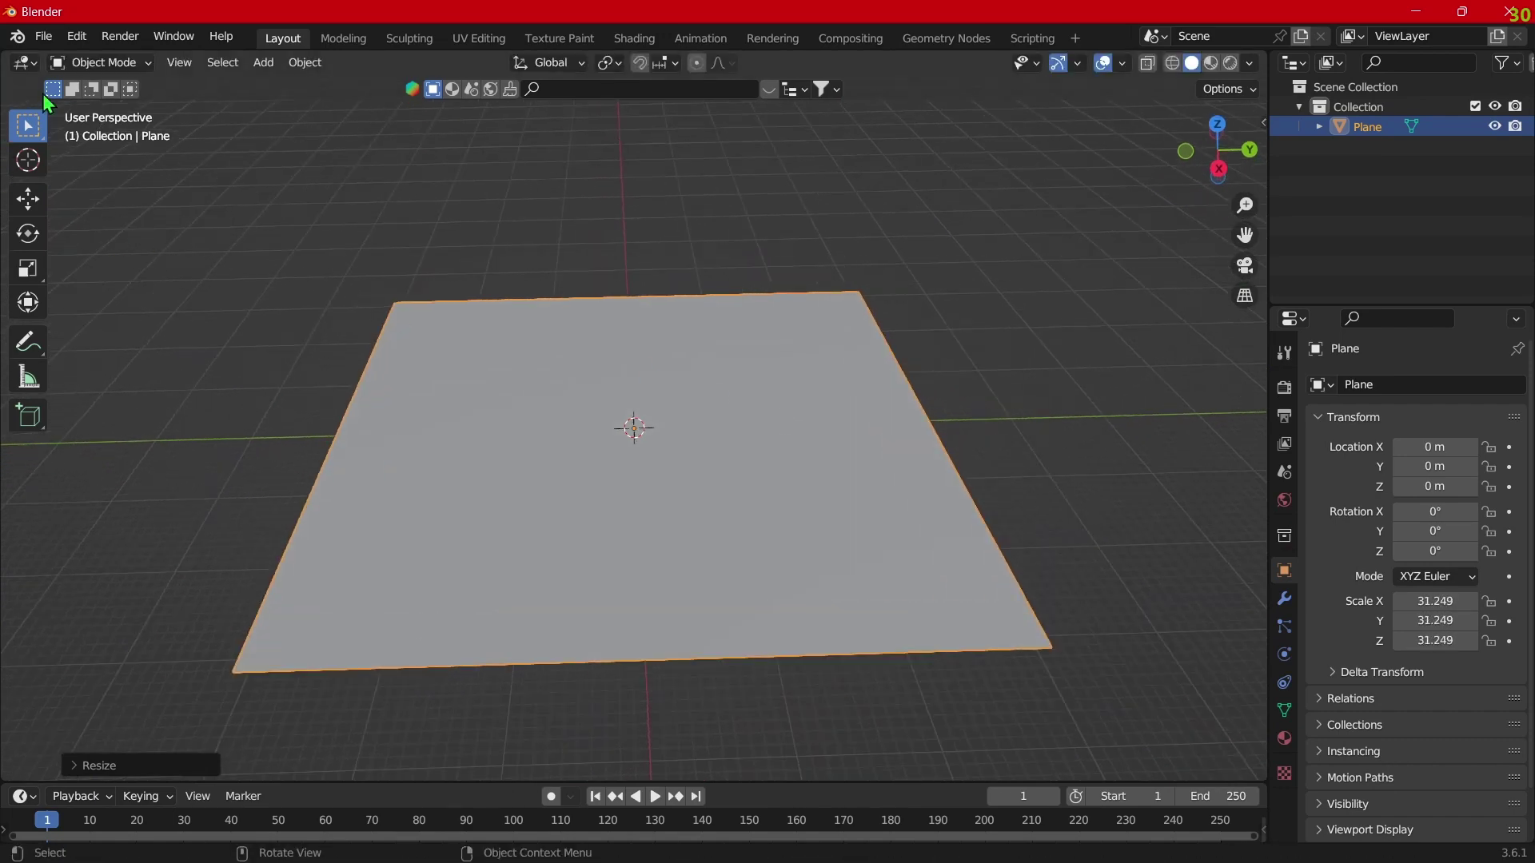
pyautogui.click(42, 37)
pyautogui.moveTo(79, 305)
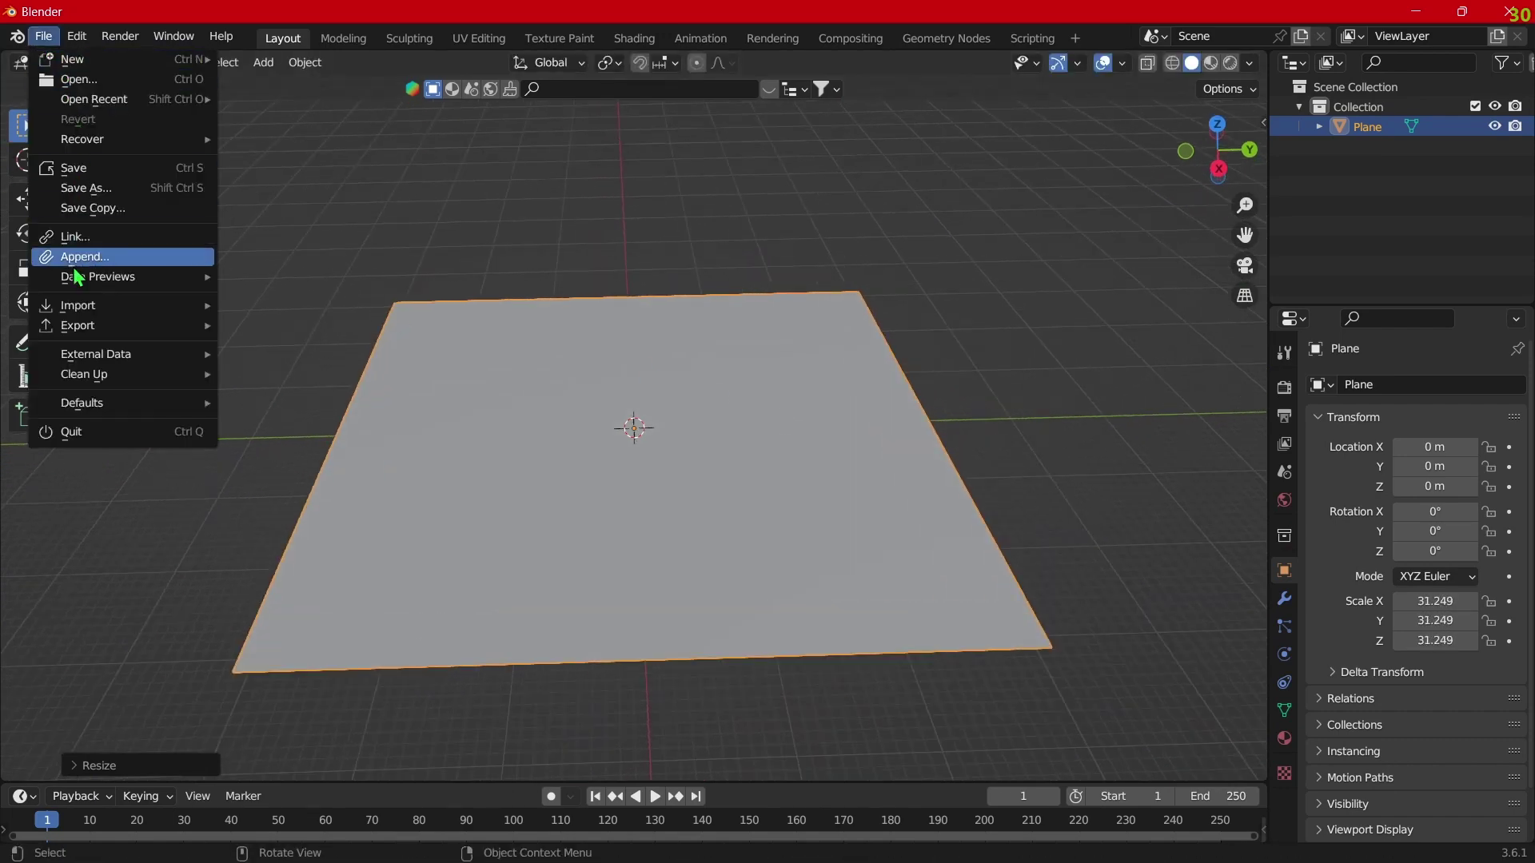
# Step: Lower the view to the horizon and add a camera aligned to that view
pyautogui.click(564, 280)
pyautogui.moveTo(564, 279); pyautogui.dragTo(562, 199, button='middle')
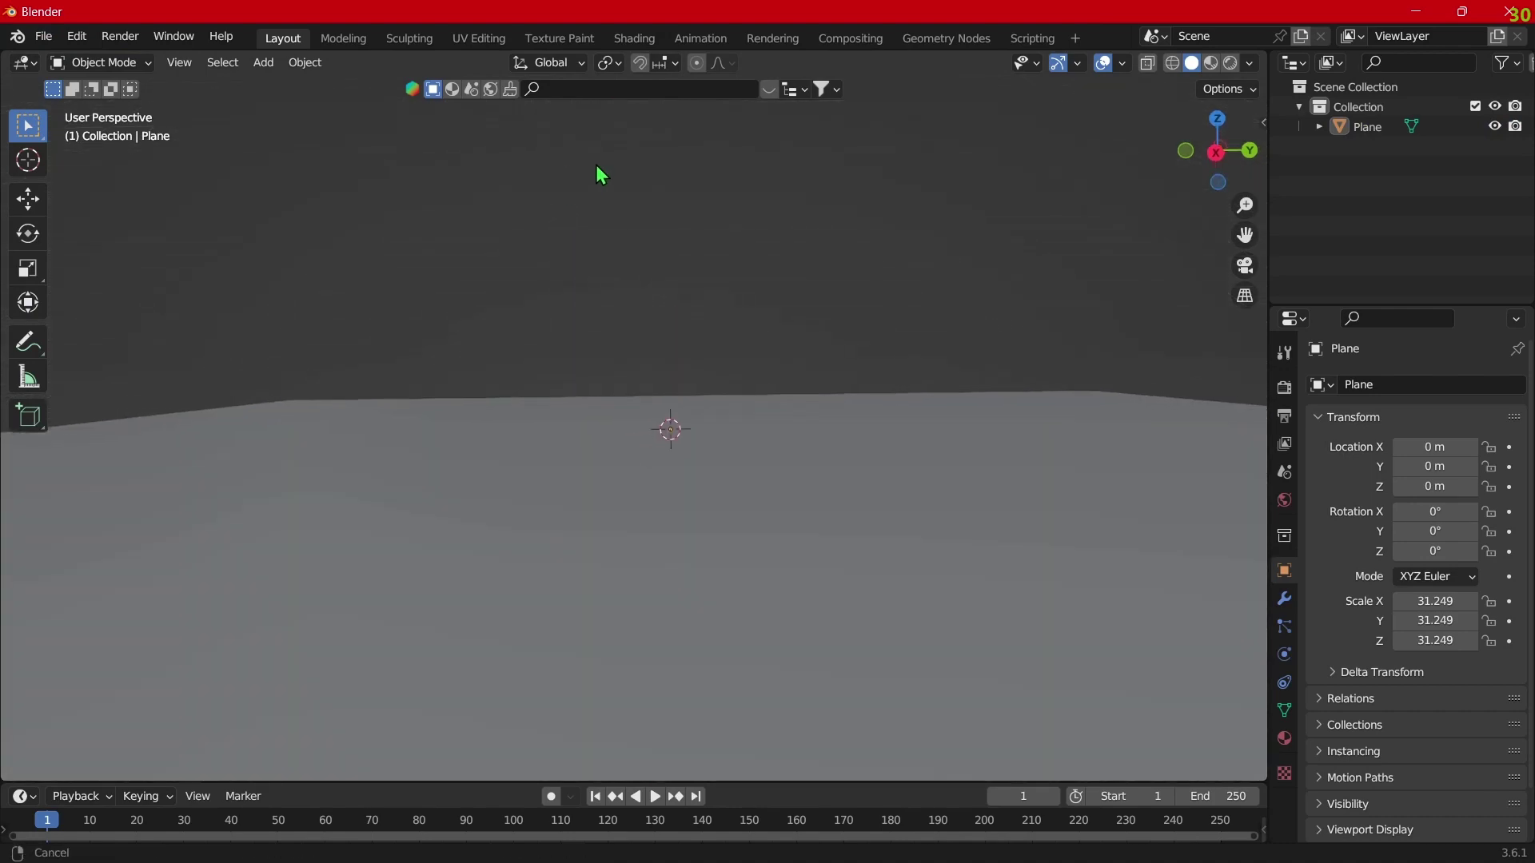
pyautogui.moveTo(566, 208); pyautogui.dragTo(608, 184, button='middle')
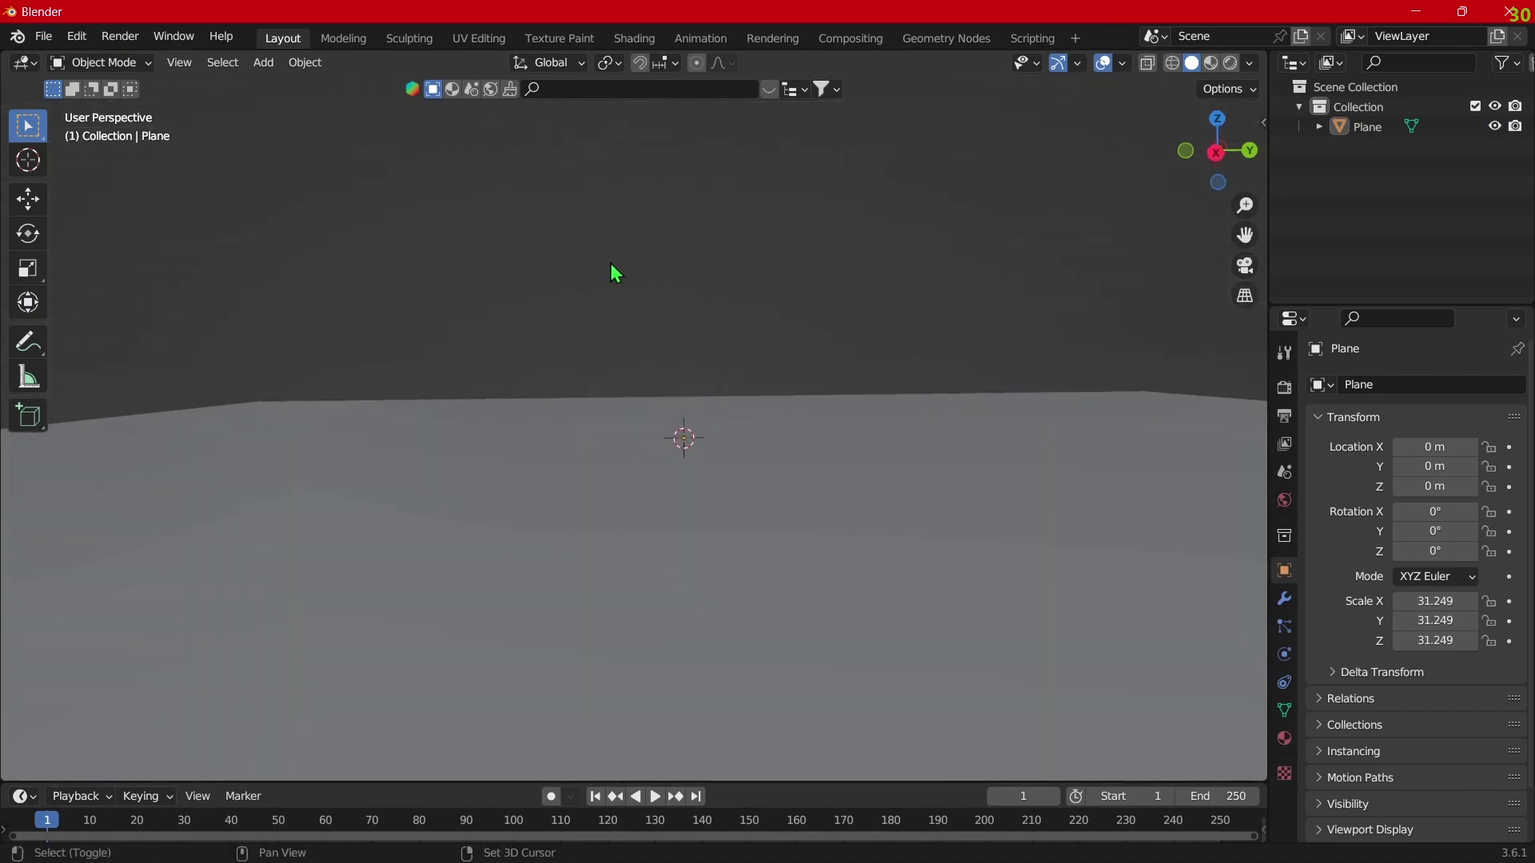
pyautogui.hotkey('shift', 'a')
pyautogui.click(522, 549)
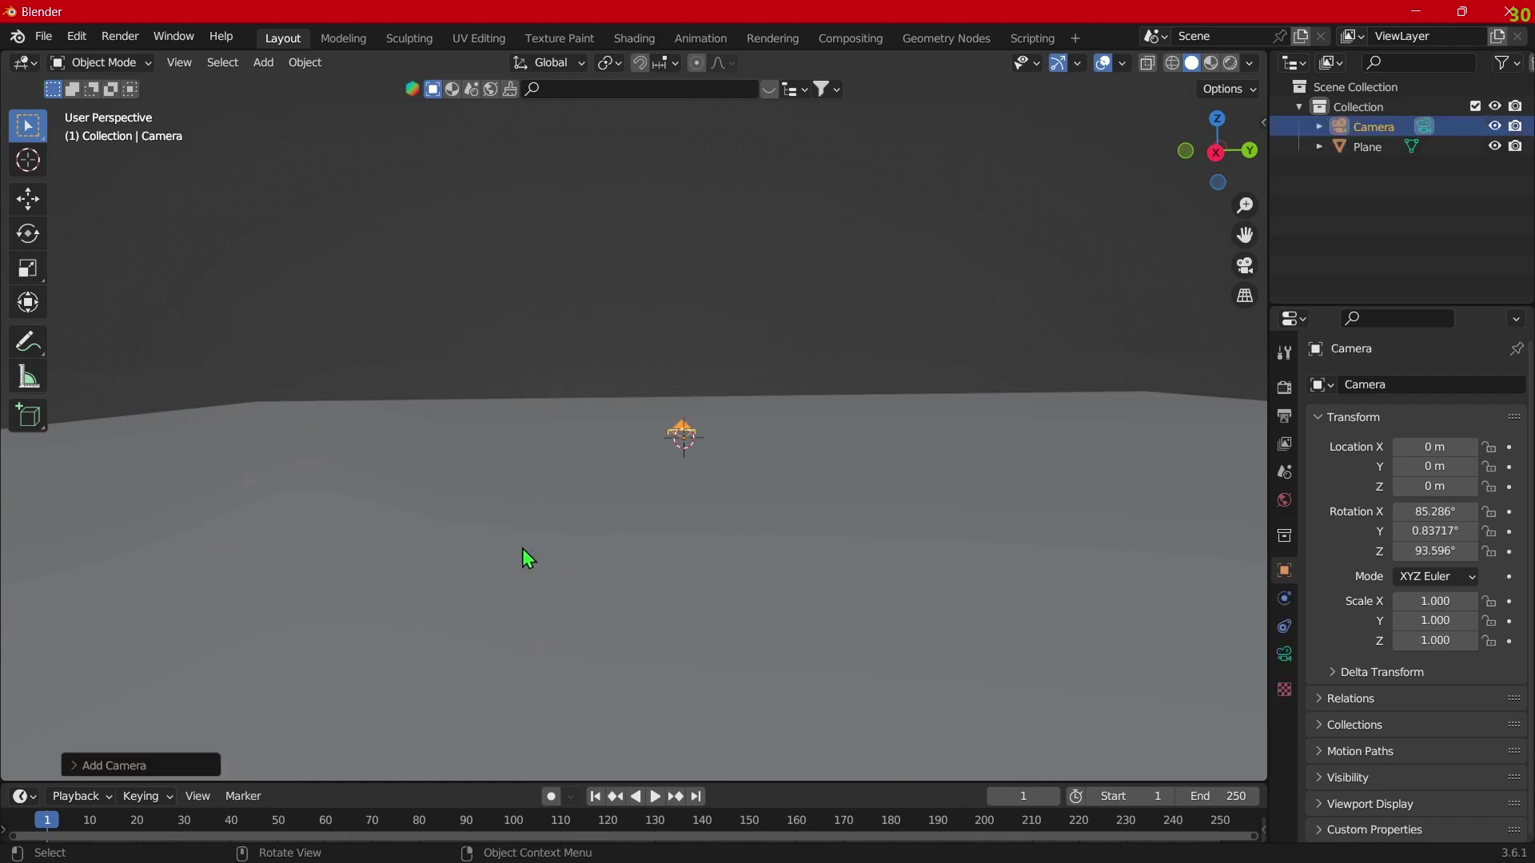
pyautogui.press('ctrl+alt+KP_0')
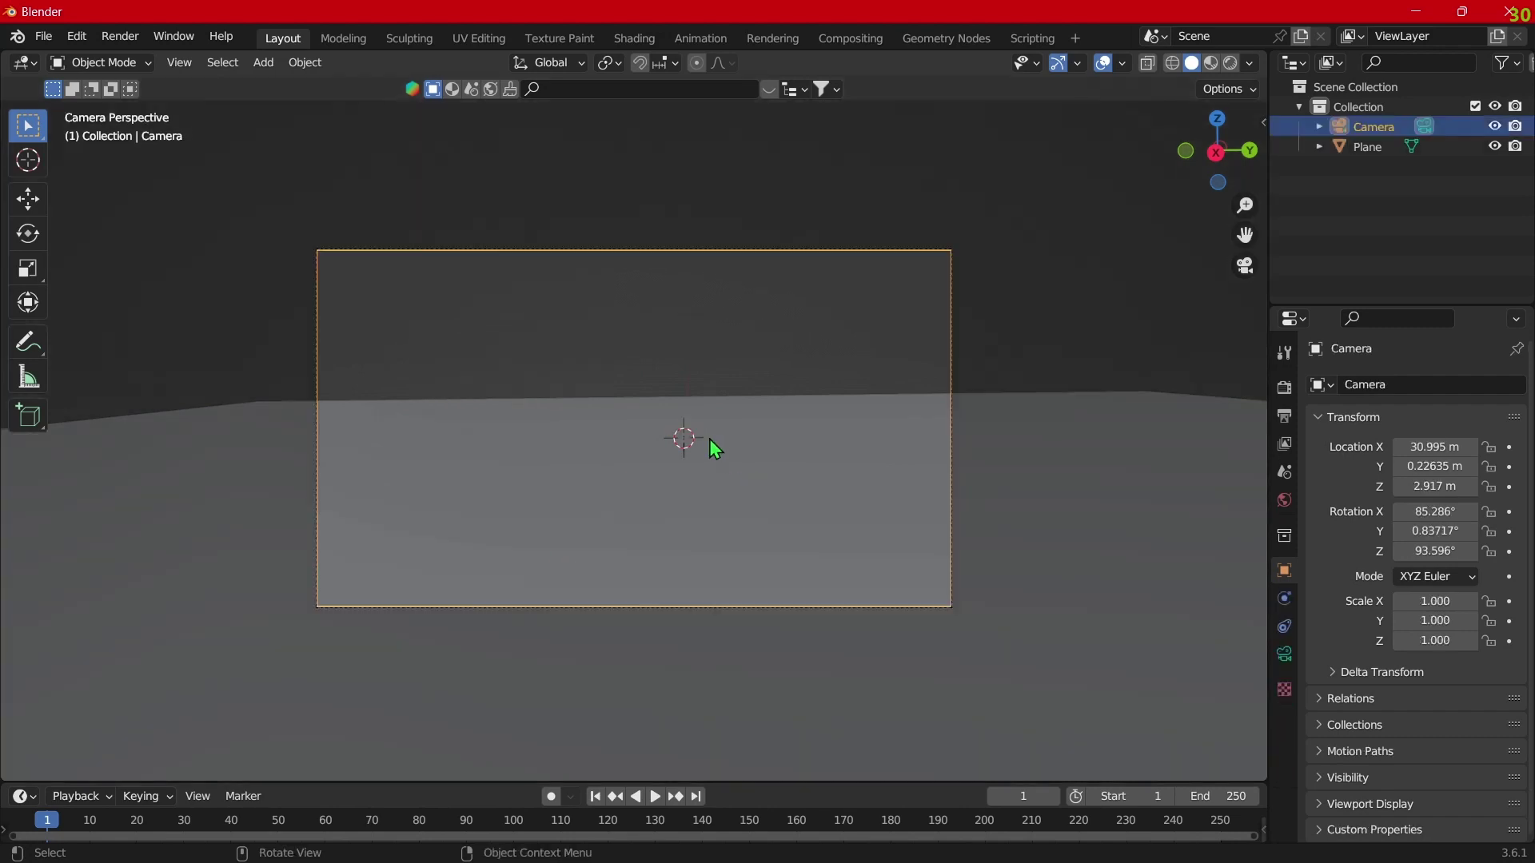
# Step: Walk the camera back slightly and tilt it to aim level across the ground
pyautogui.hotkey('shift', '`')
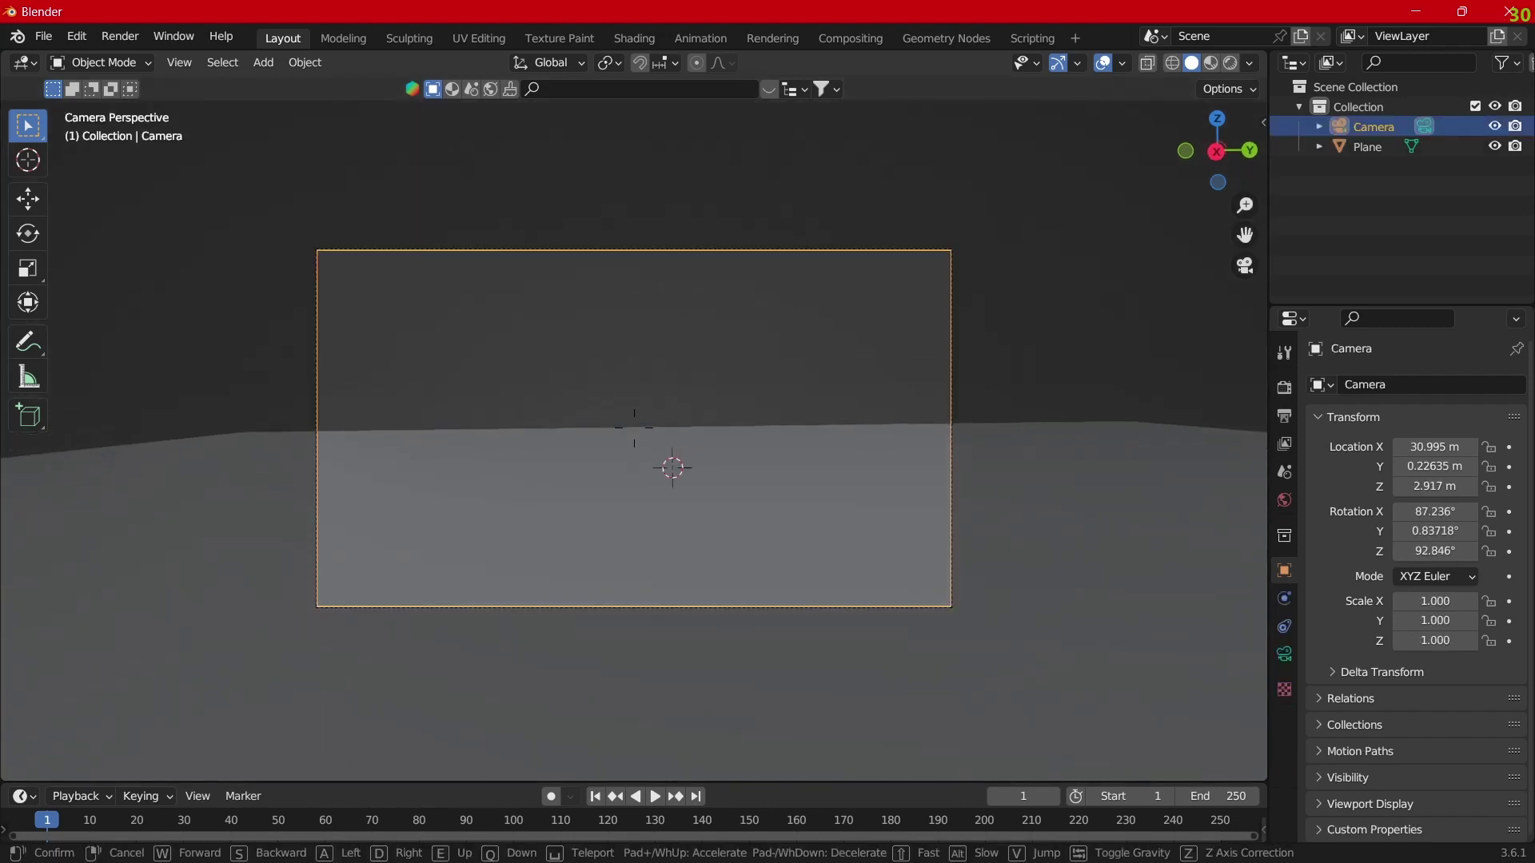
pyautogui.press('s')
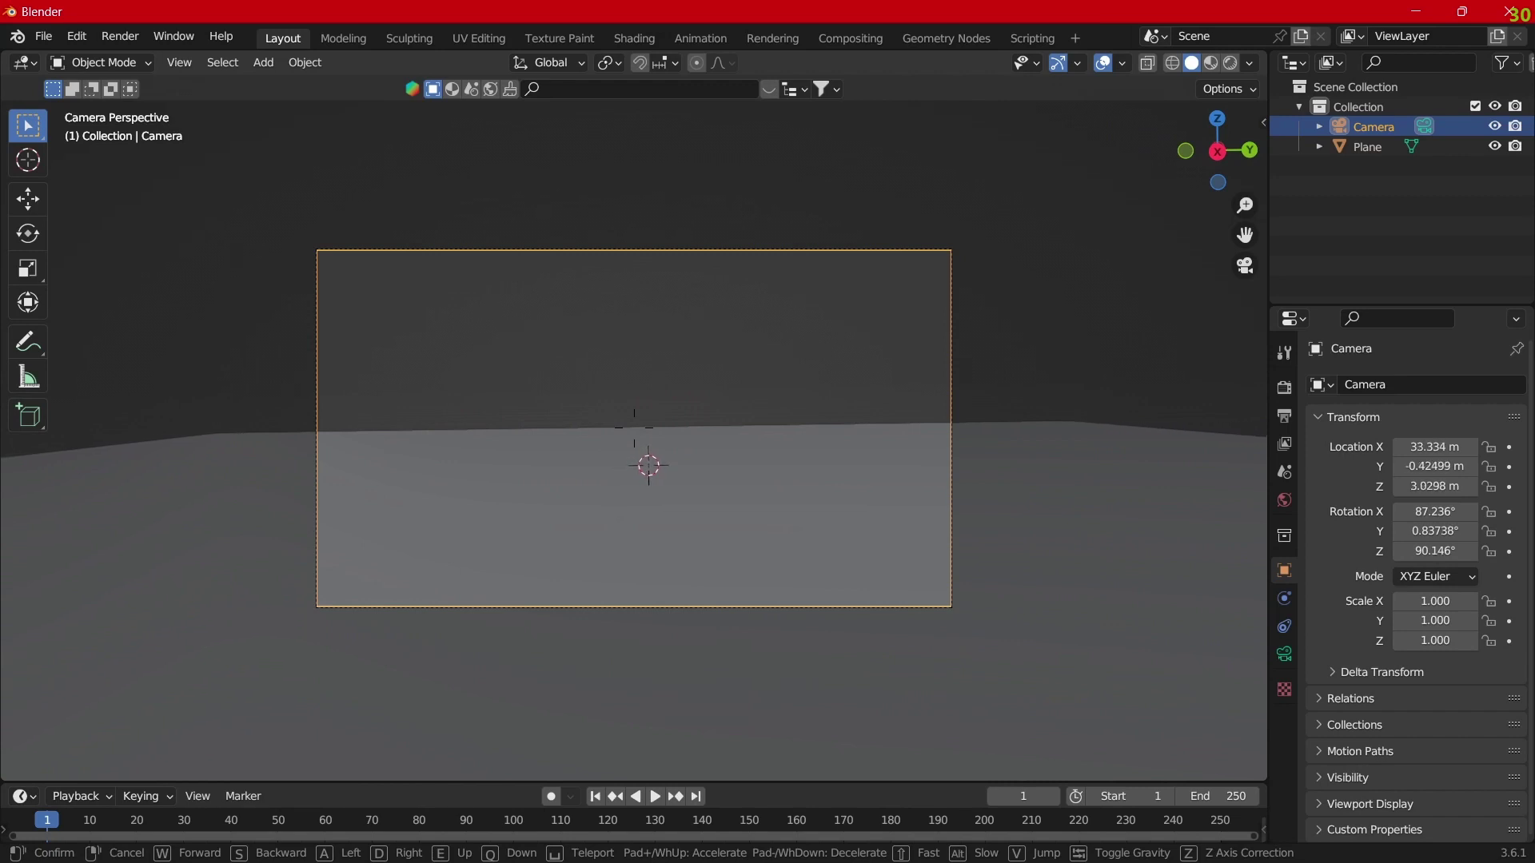
pyautogui.click(649, 466)
pyautogui.press('r')
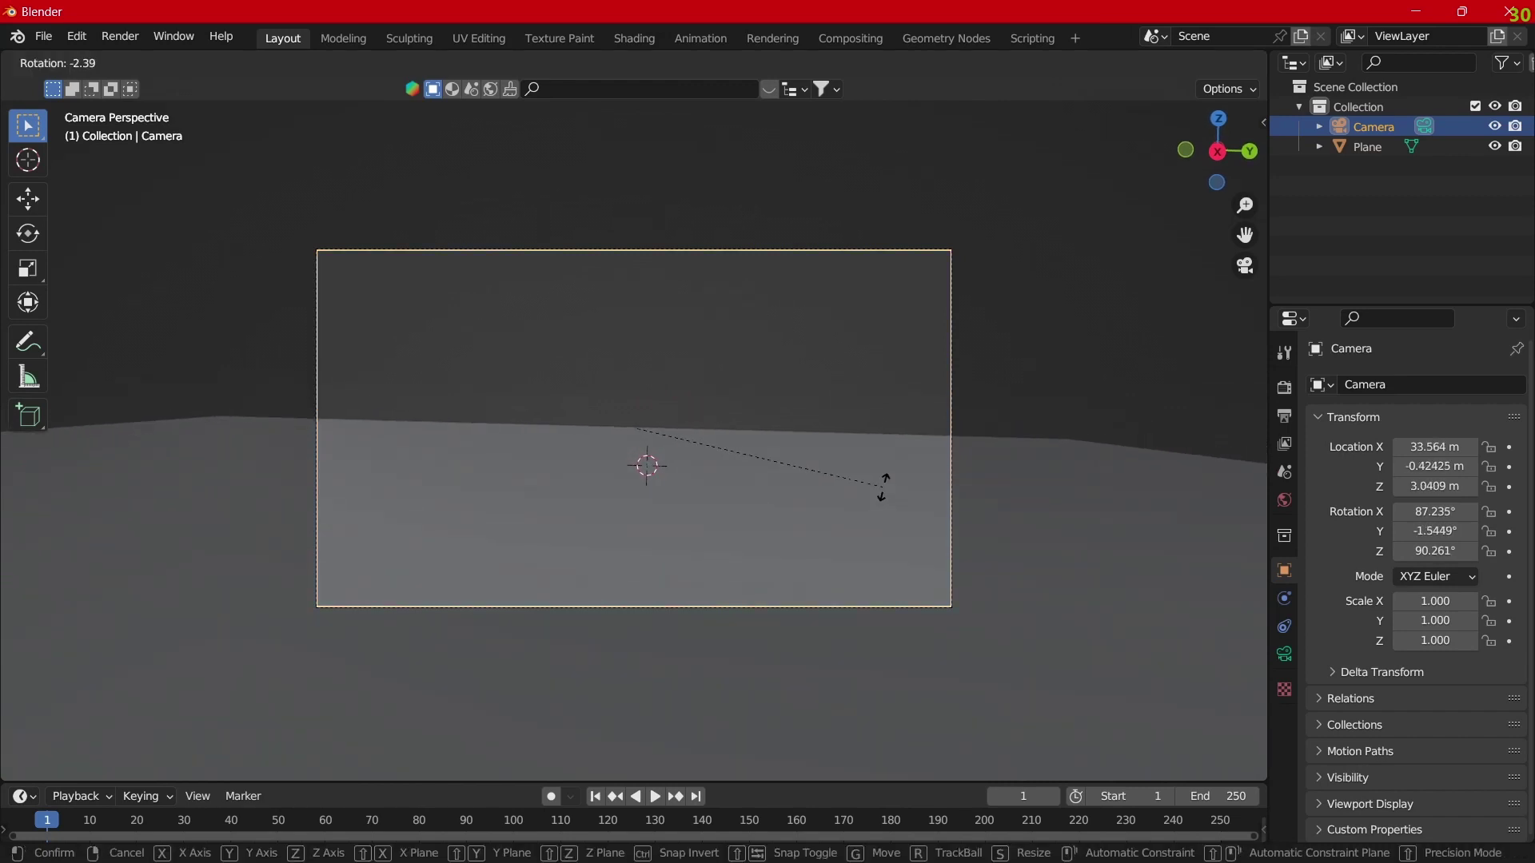
pyautogui.click(888, 494)
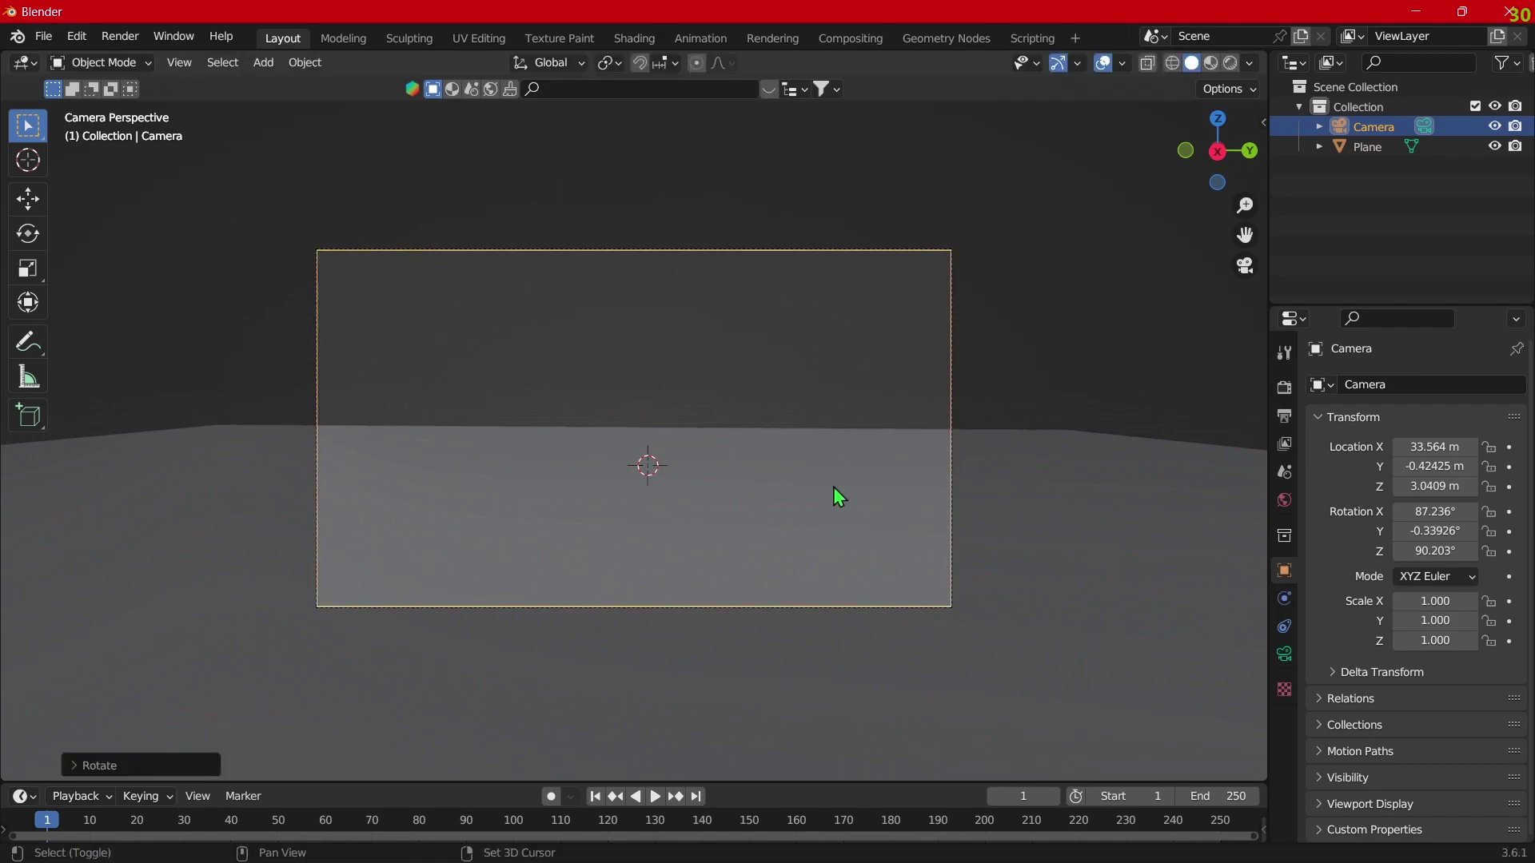
# Step: Import Downloads/dodge_challenger_1970/scene.gltf as a glTF 2.0 model
pyautogui.click(46, 38)
pyautogui.moveTo(78, 305)
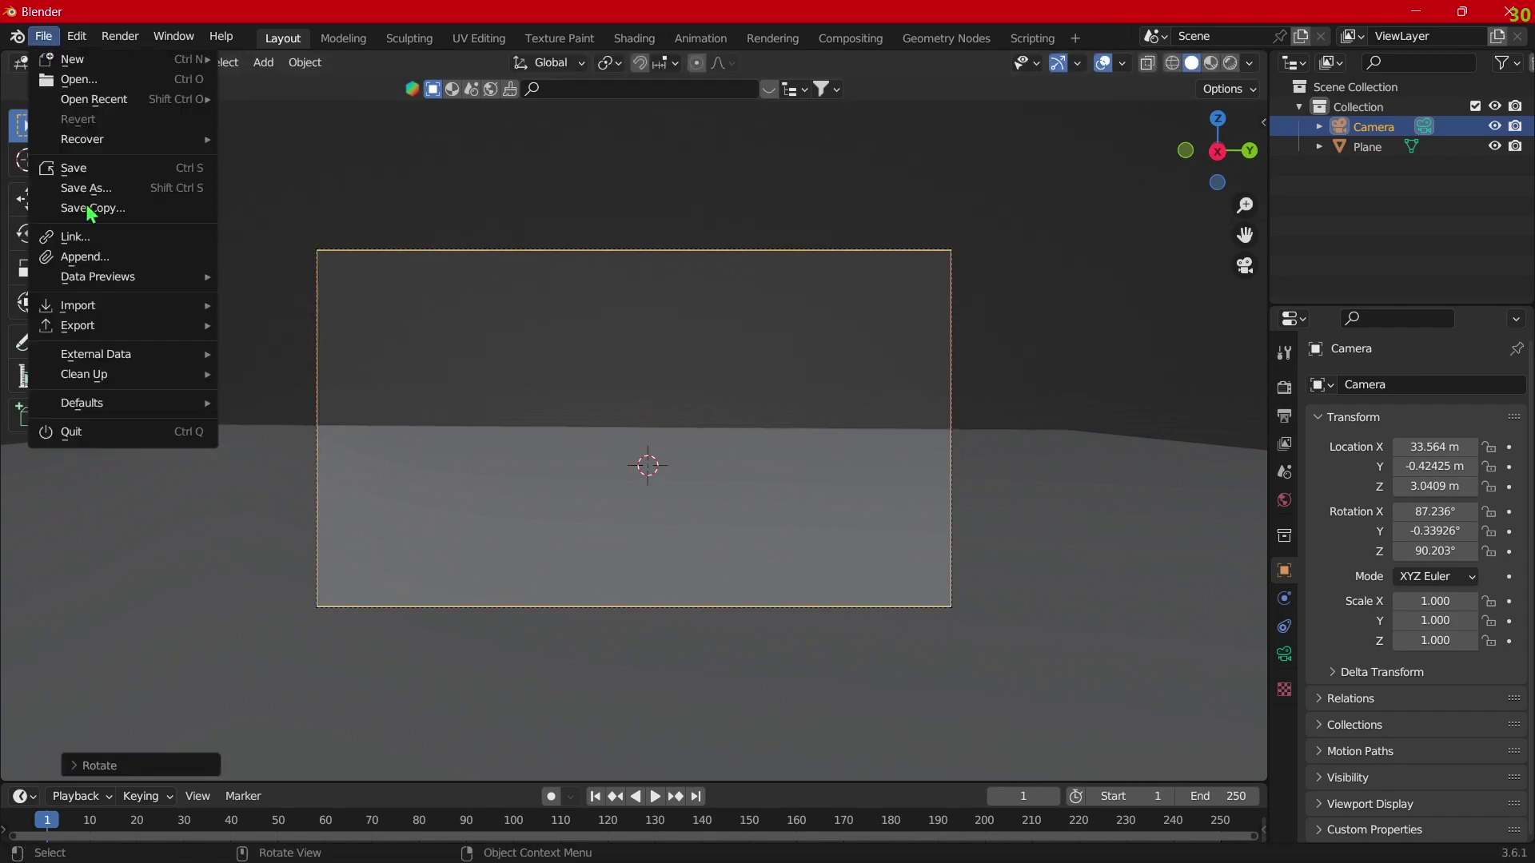
pyautogui.click(309, 545)
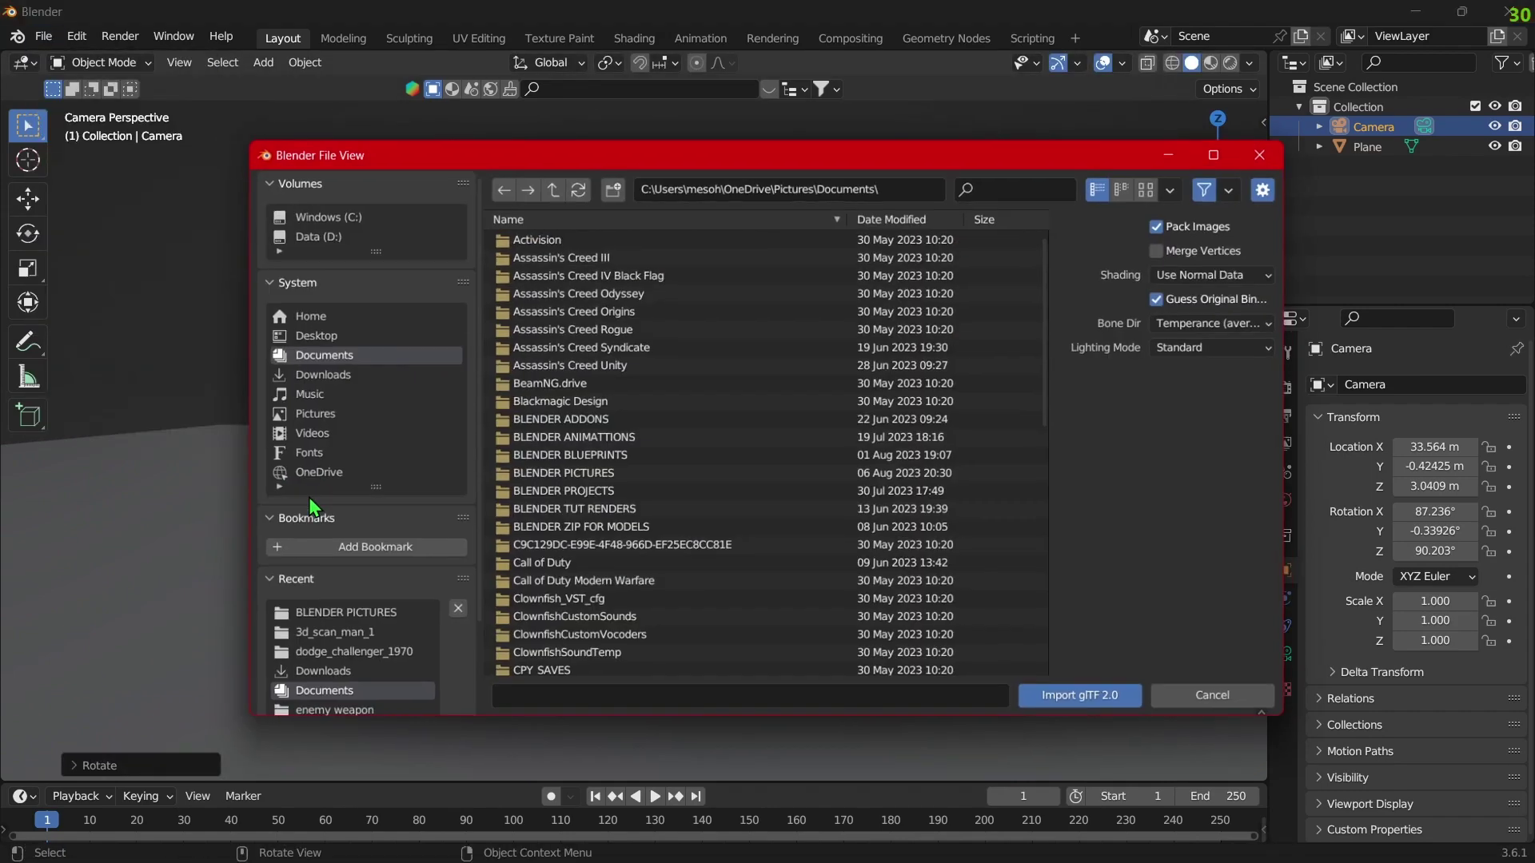
pyautogui.click(392, 373)
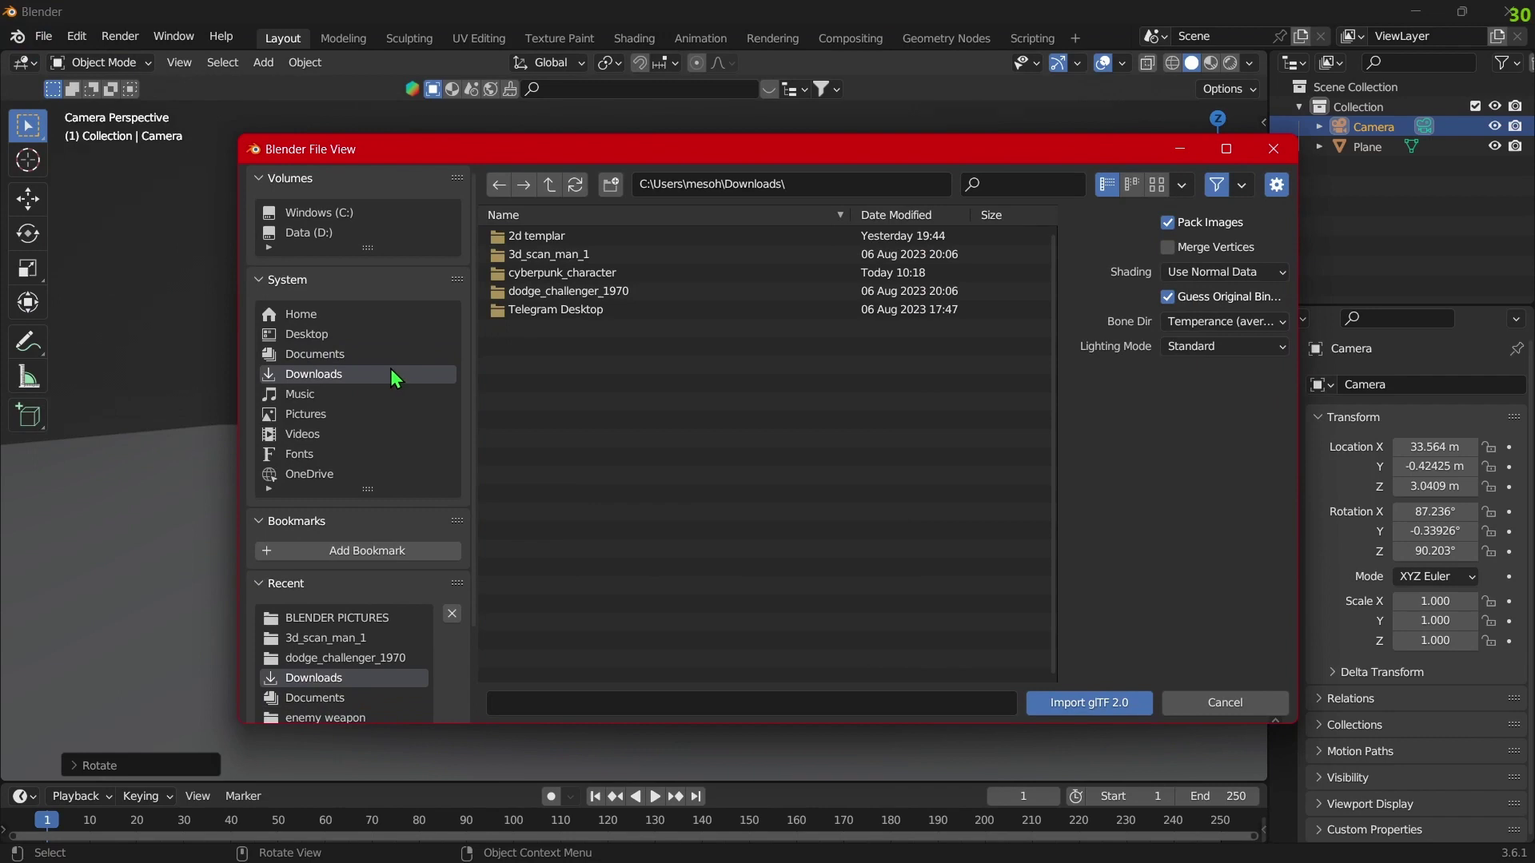
pyautogui.doubleClick(598, 288)
pyautogui.doubleClick(589, 263)
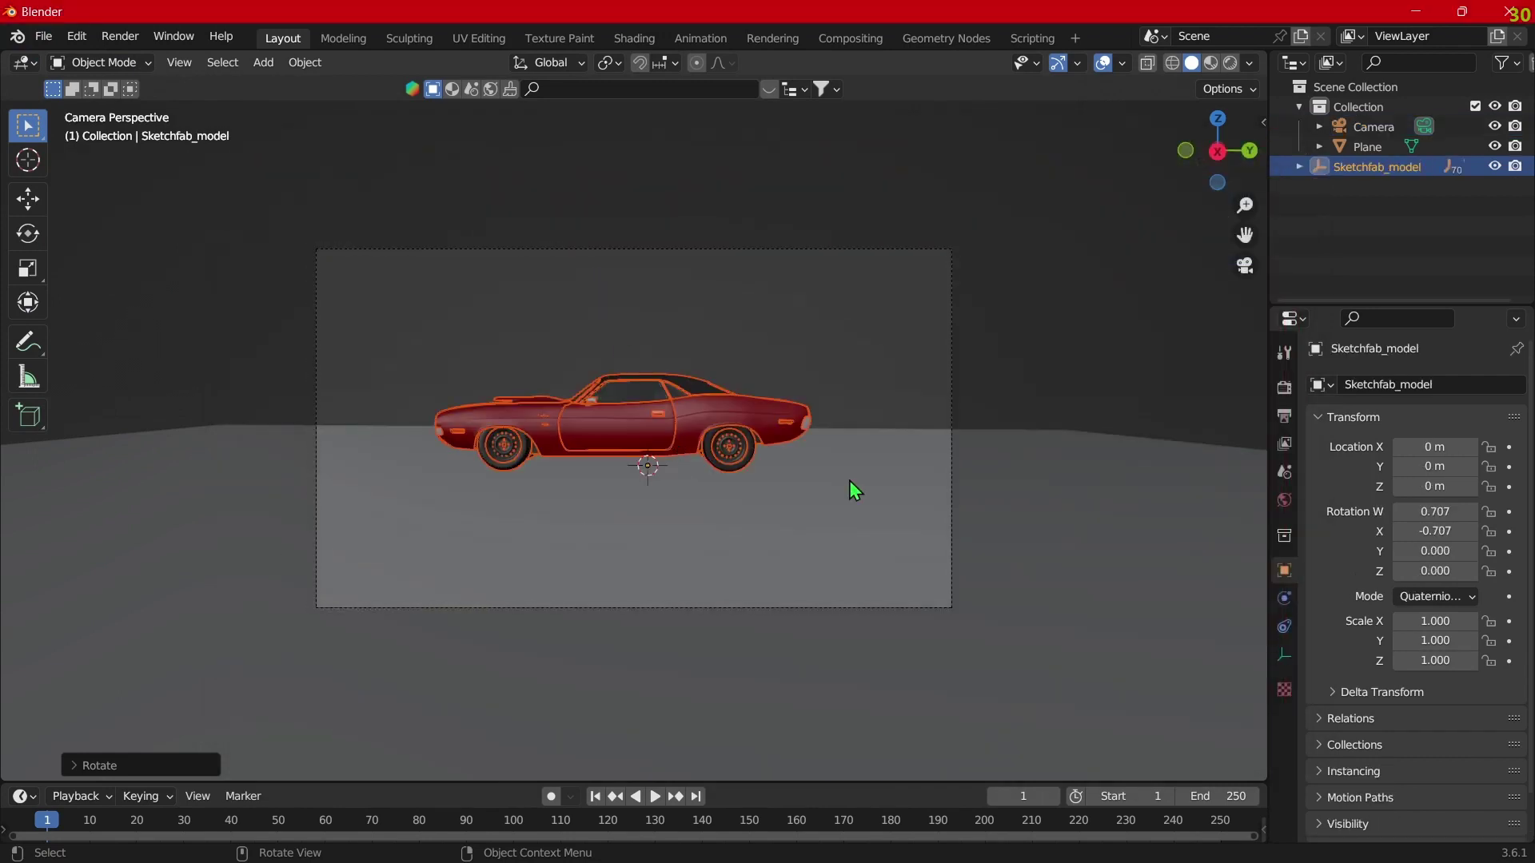
# Step: Scale the car to 0.549, turn it about Z, and move it into frame
pyautogui.press('s')
pyautogui.click(932, 492)
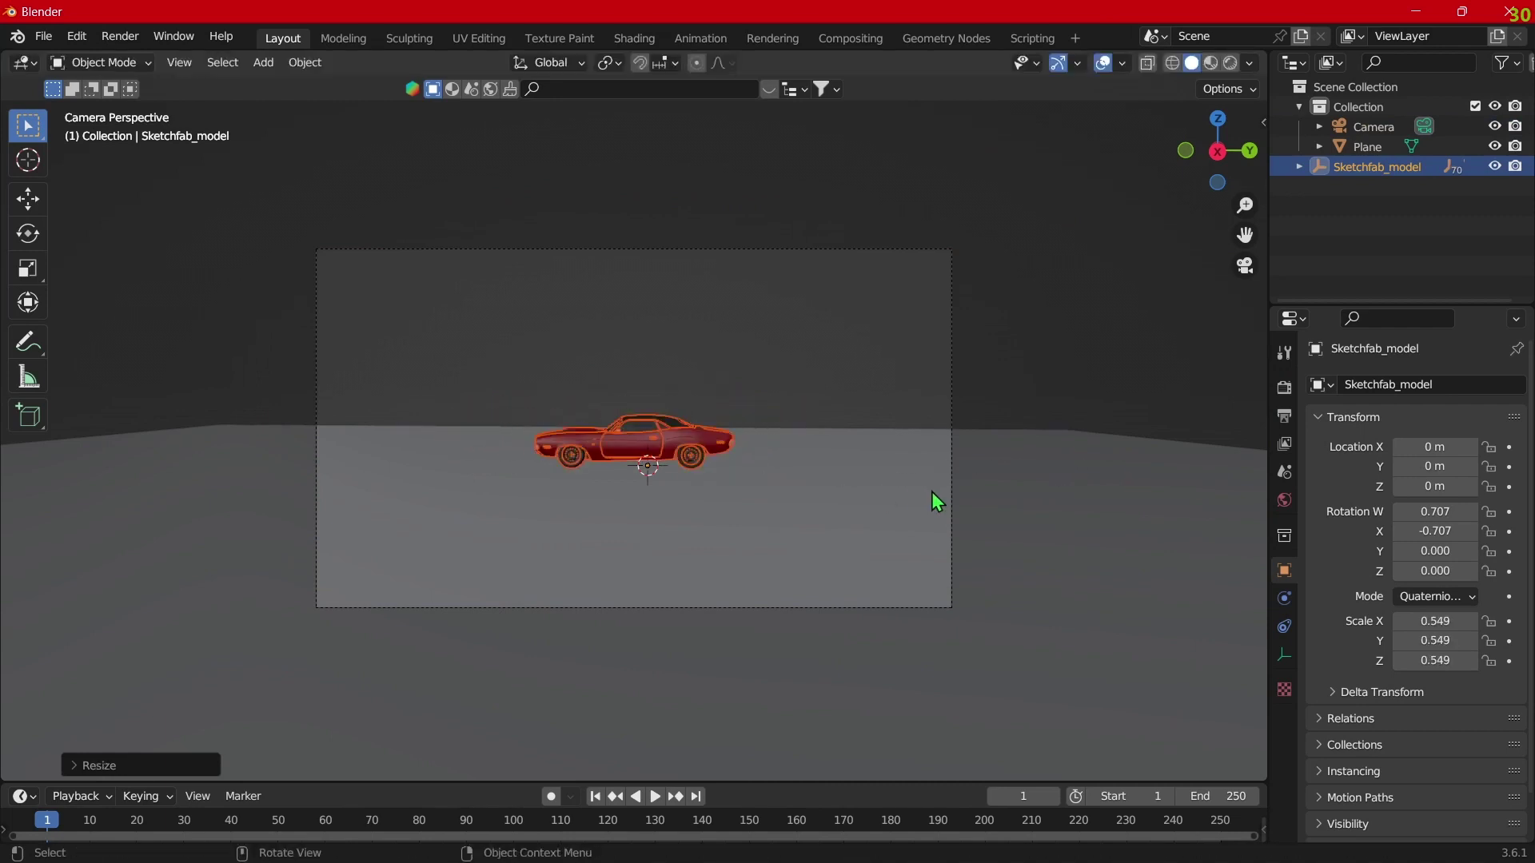
pyautogui.press('r')
pyautogui.press('z')
pyautogui.click(791, 596)
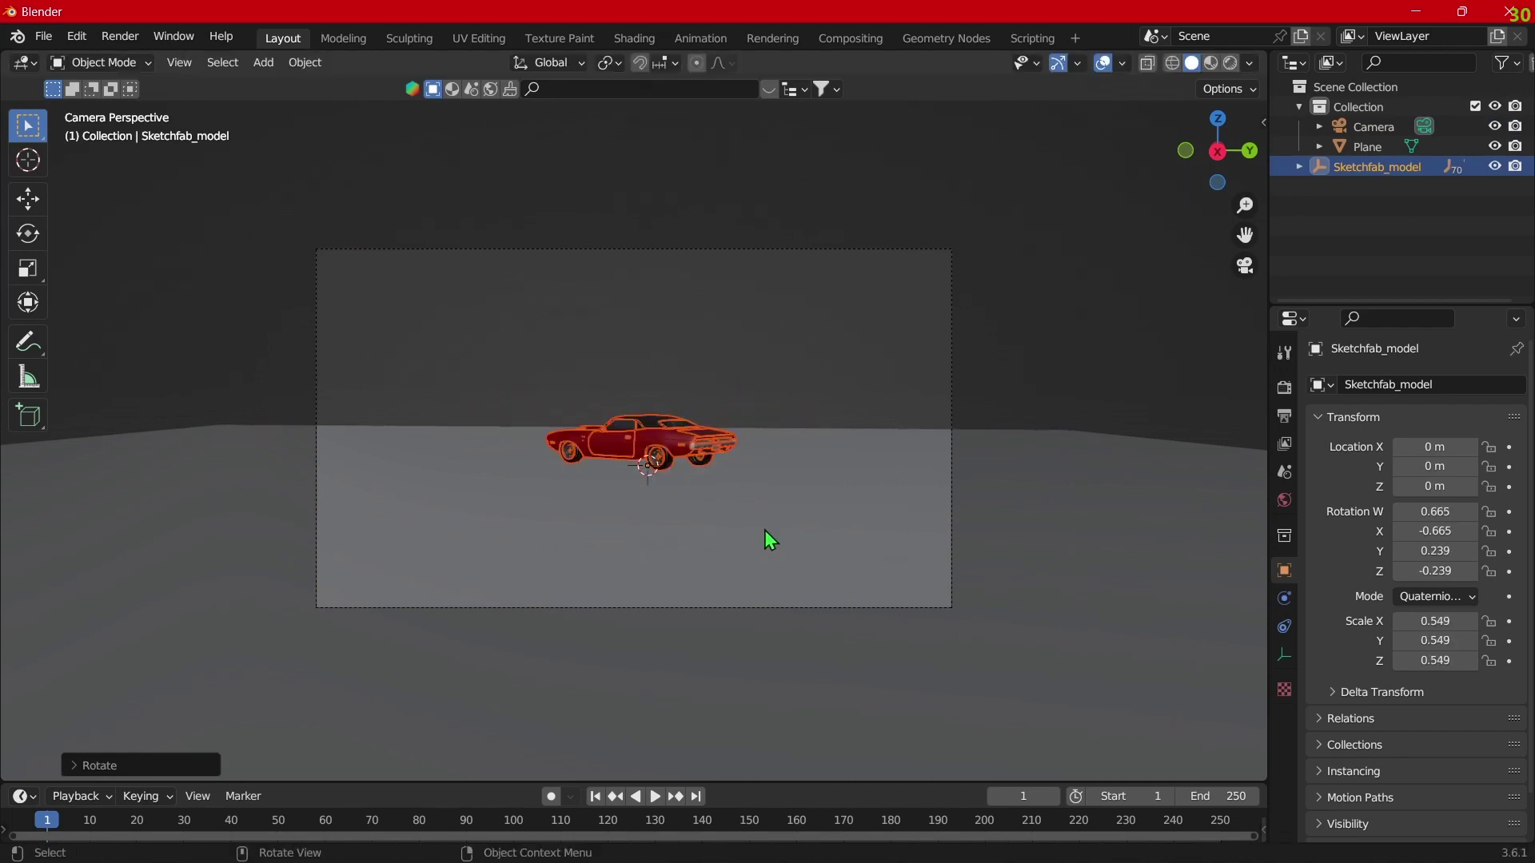
pyautogui.hotkey('shift', 'z')
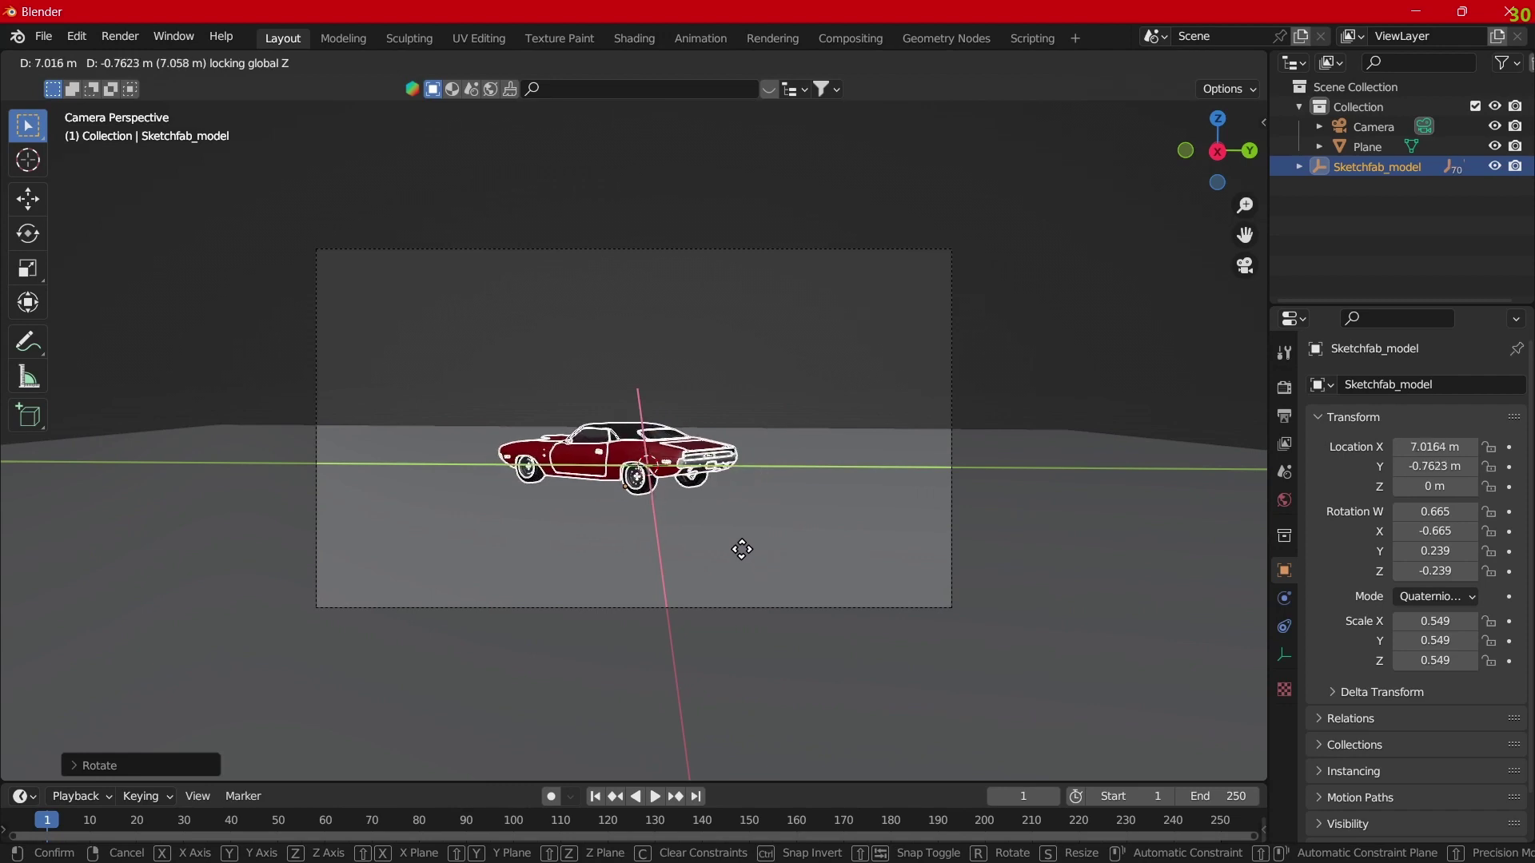
pyautogui.click(739, 545)
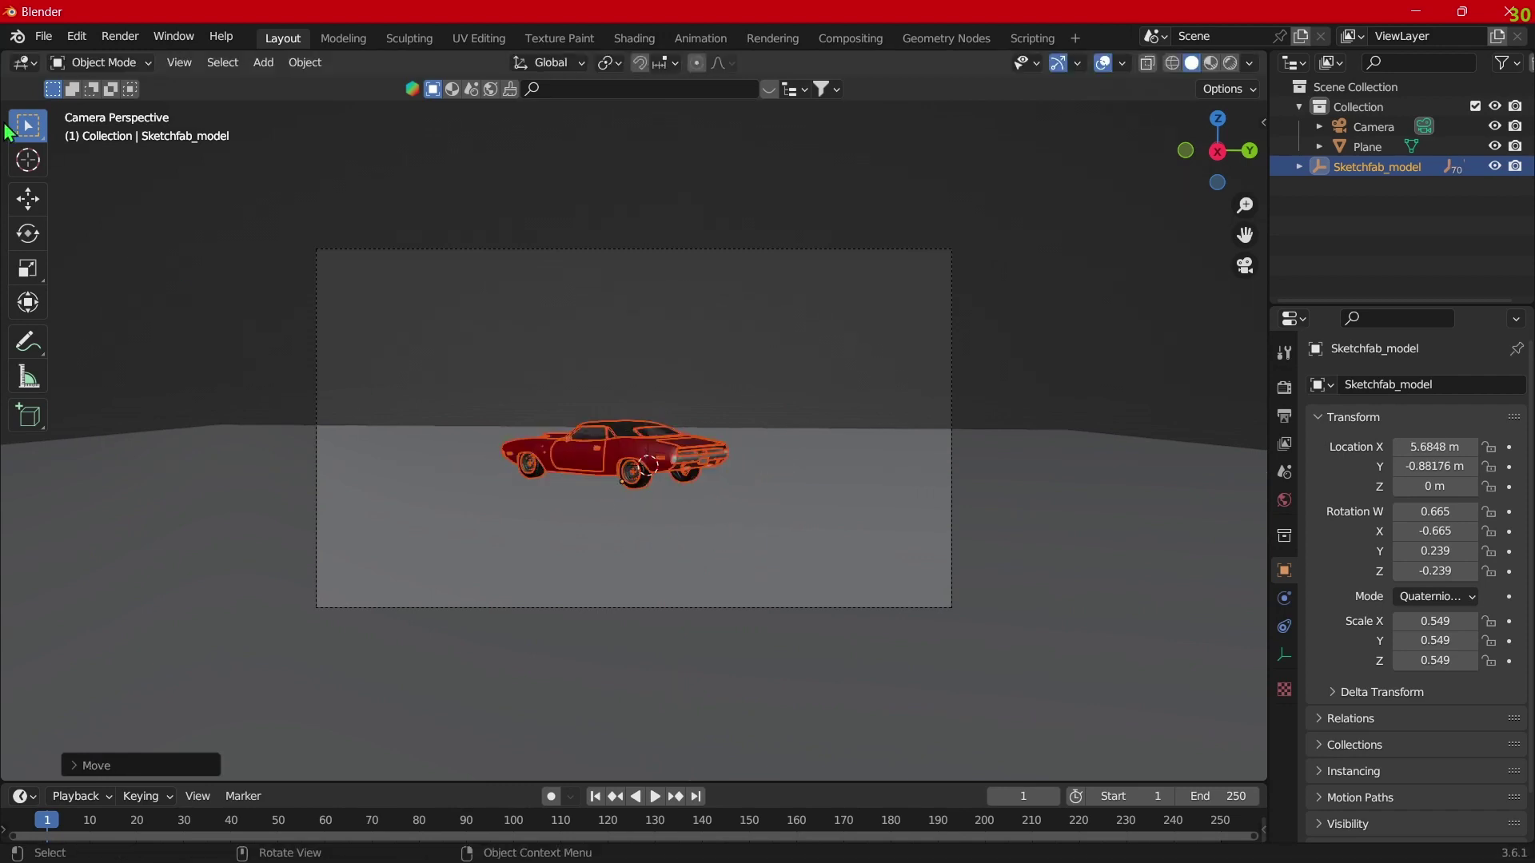
pyautogui.click(58, 39)
pyautogui.moveTo(79, 305)
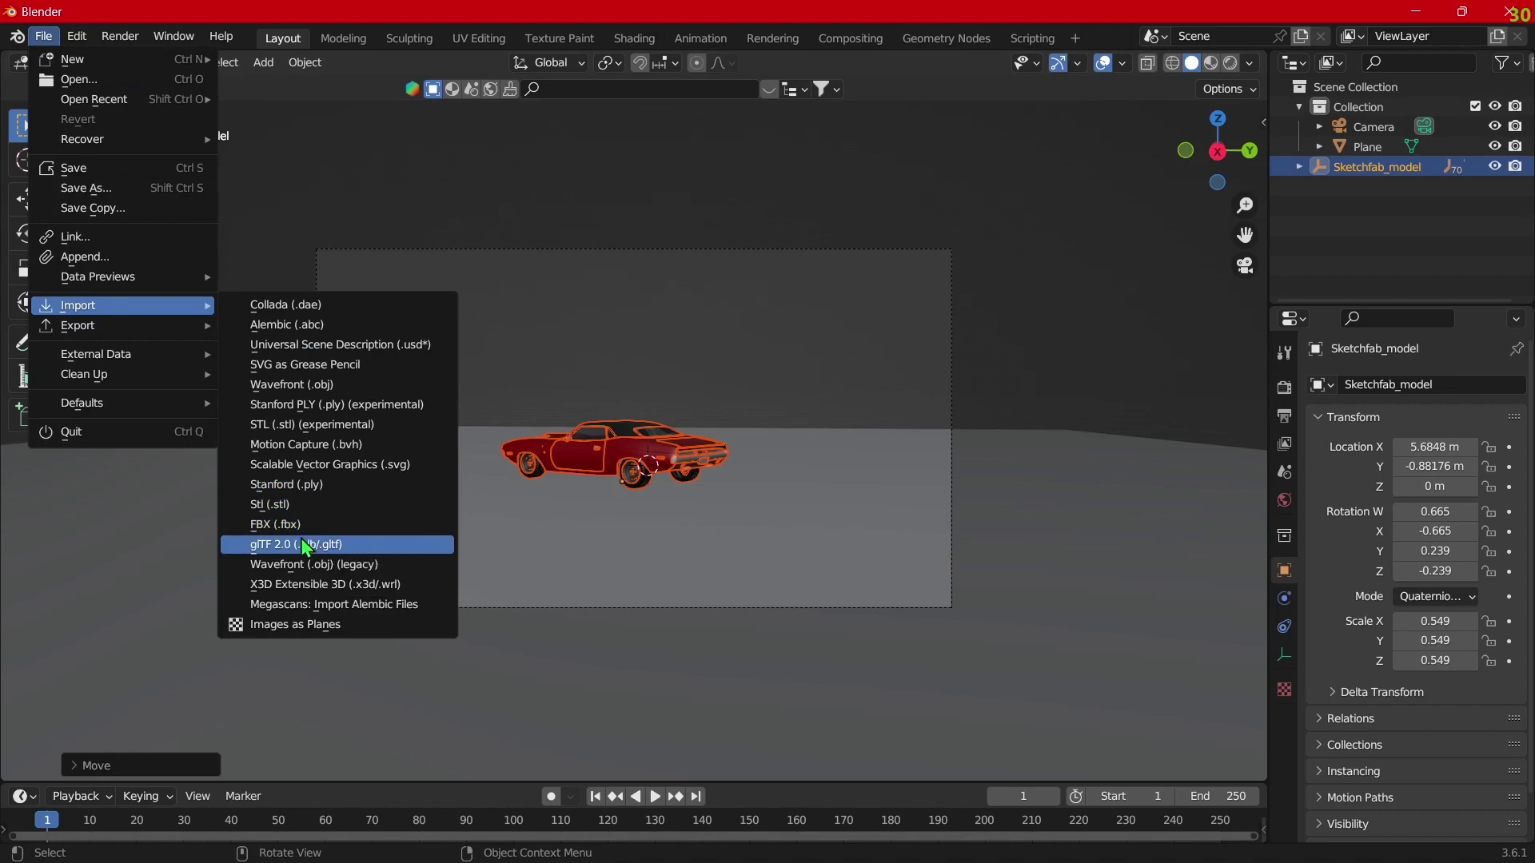
# Step: Import the 3d_scan_man_1 glTF model from the Downloads folder
pyautogui.click(306, 547)
pyautogui.click(366, 378)
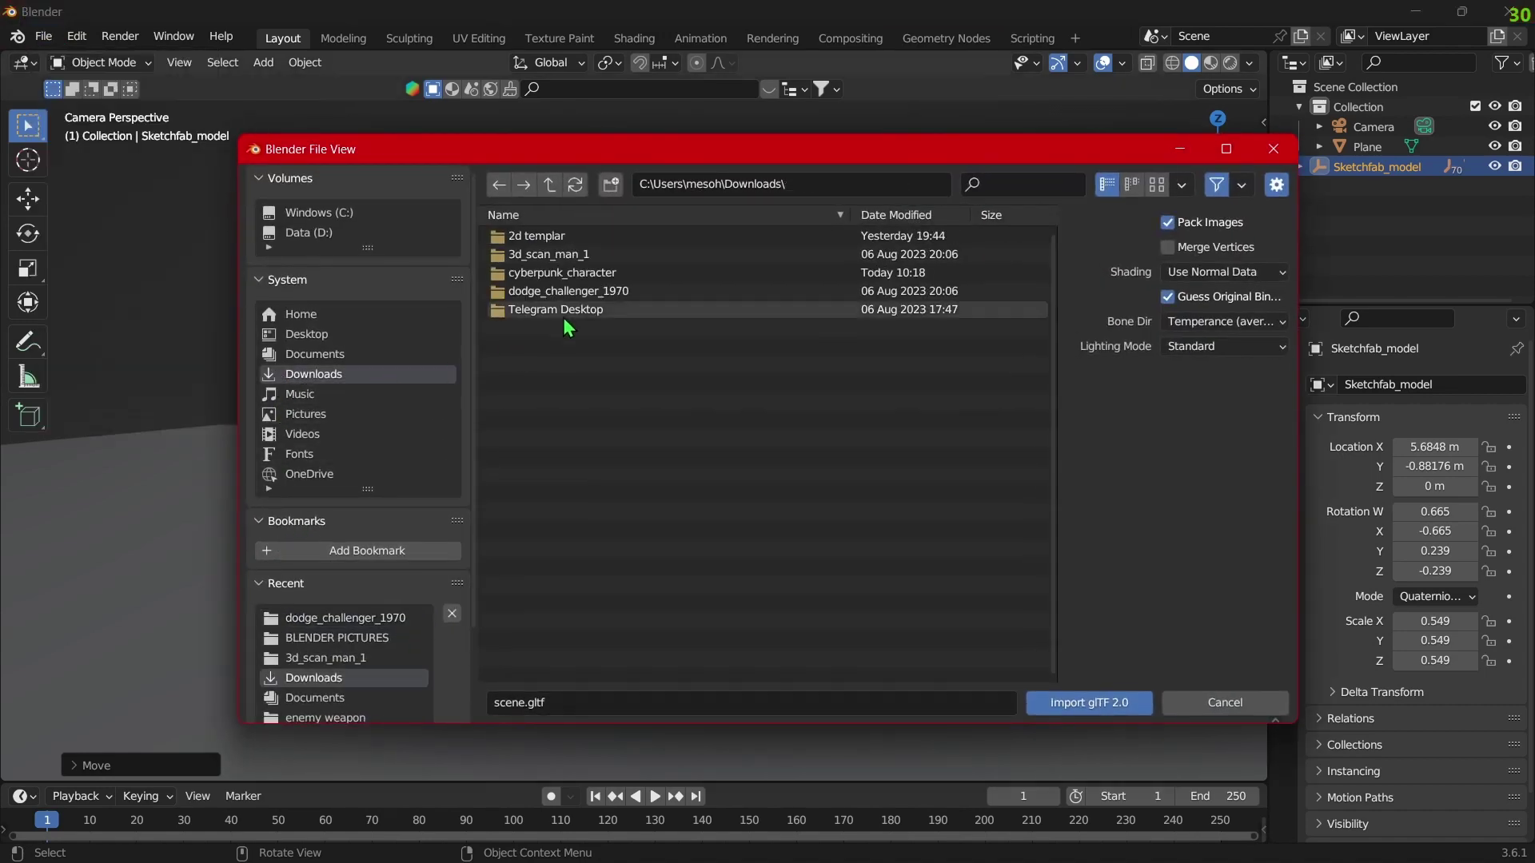
pyautogui.click(586, 257)
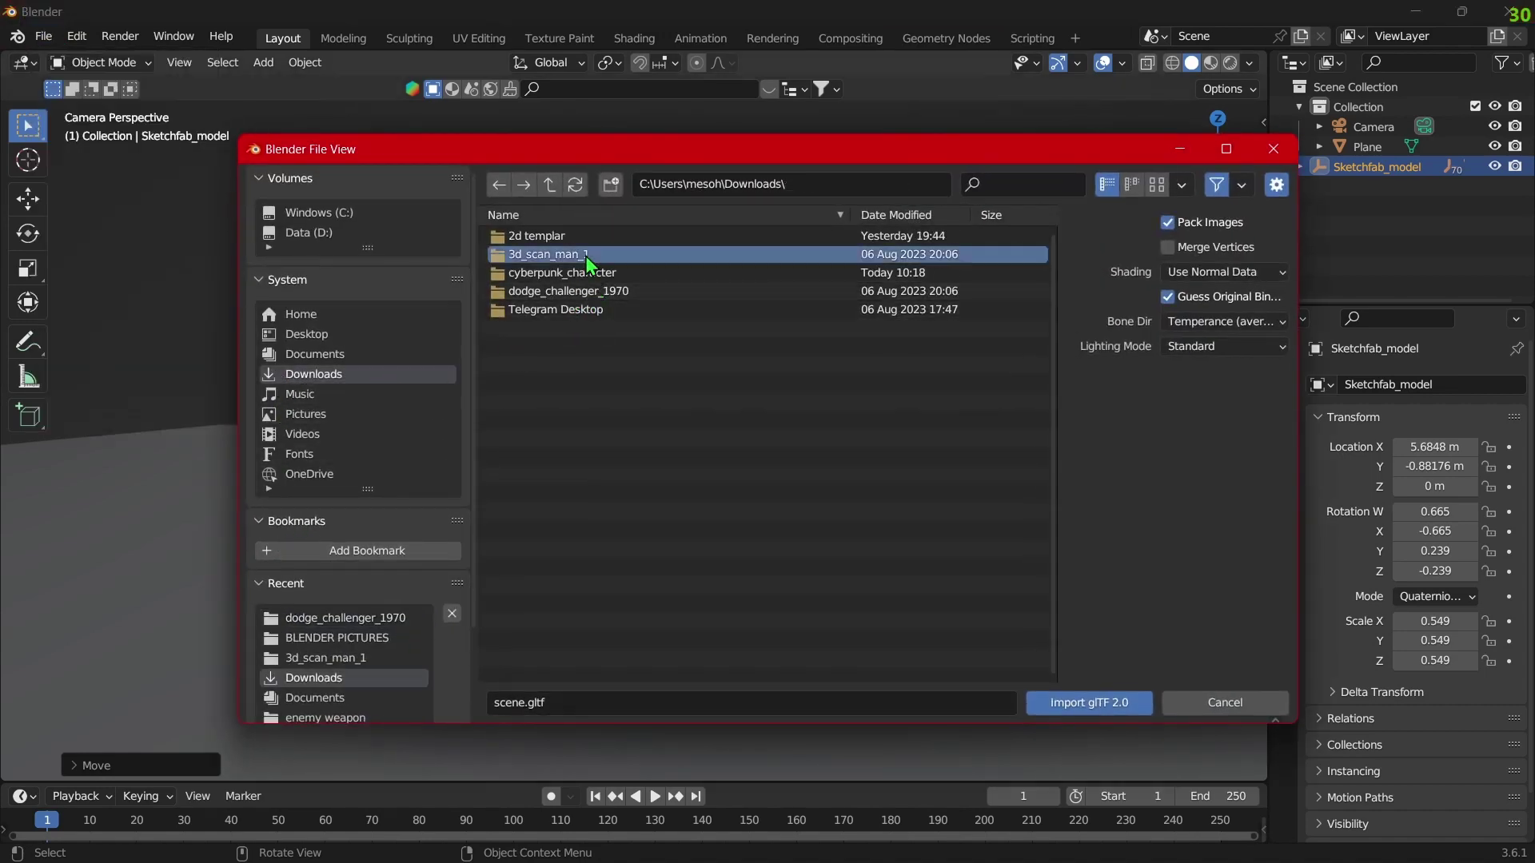
pyautogui.doubleClick(585, 256)
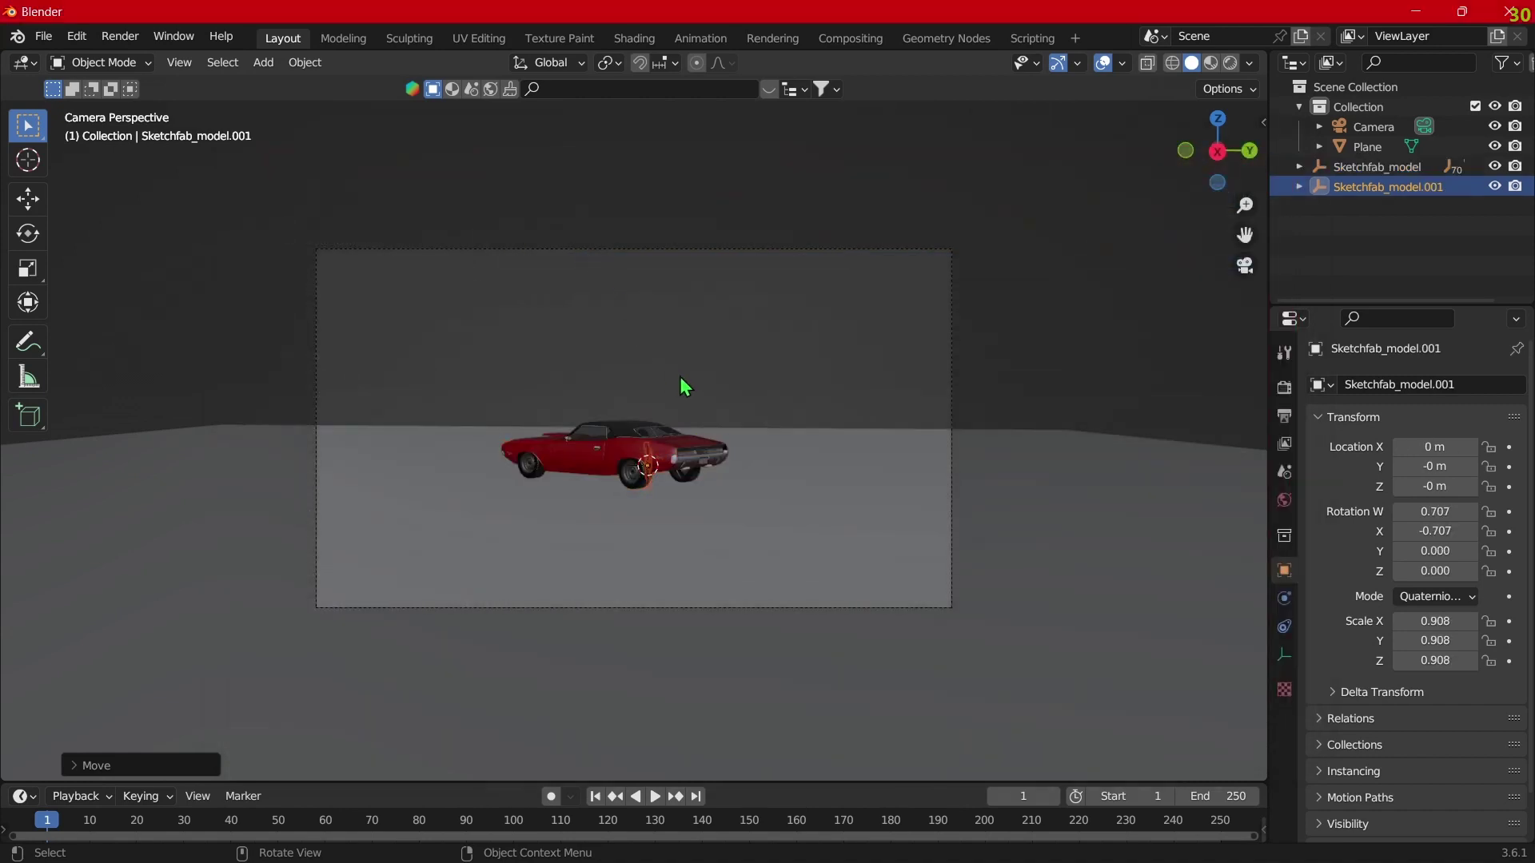
# Step: Enlarge the man figure and raise him vertically onto the ground
pyautogui.press('s')
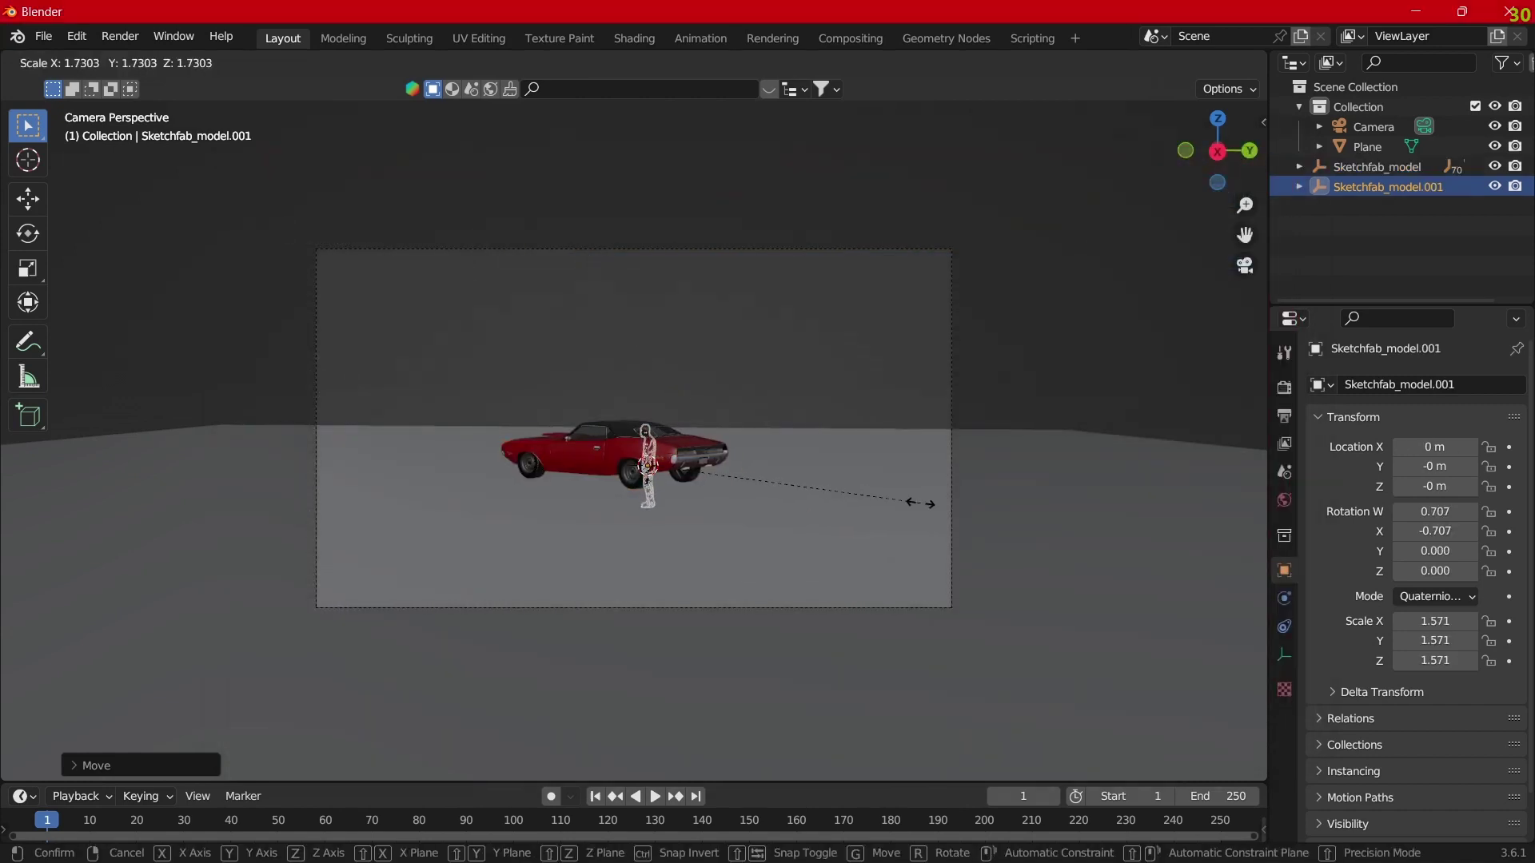
pyautogui.click(920, 504)
pyautogui.press('g')
pyautogui.press('z')
pyautogui.click(916, 467)
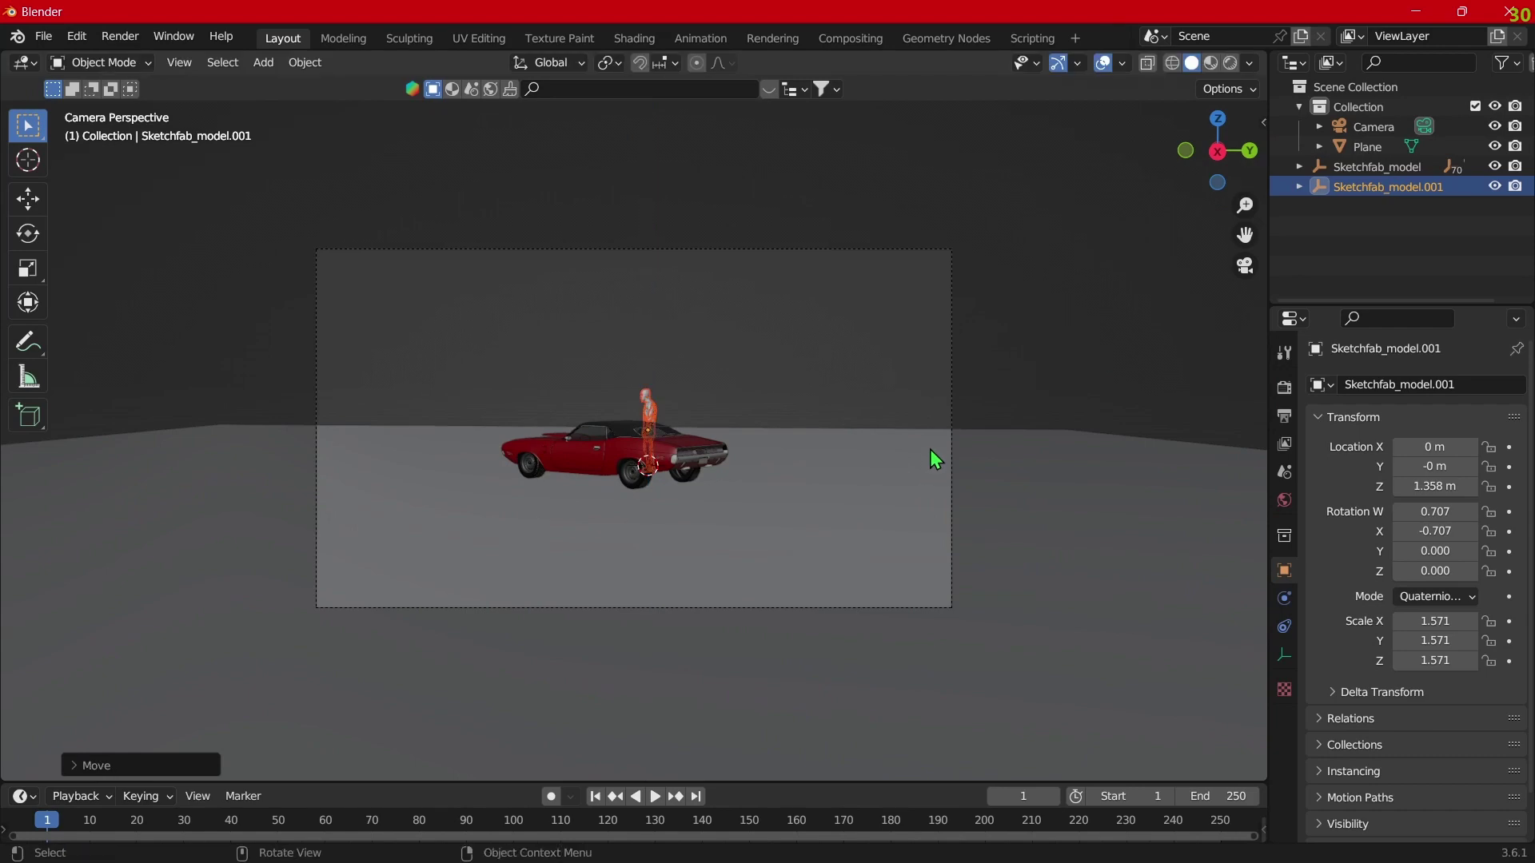
# Step: Zoom in on the man, resize him again and shift him sideways
pyautogui.moveTo(929, 449)
pyautogui.mouseDown(button='middle')
pyautogui.moveTo(697, 462)
pyautogui.moveTo(740, 339)
pyautogui.mouseUp(button='middle')
pyautogui.scroll(5, 689, 434)
pyautogui.scroll(2, 740, 339)
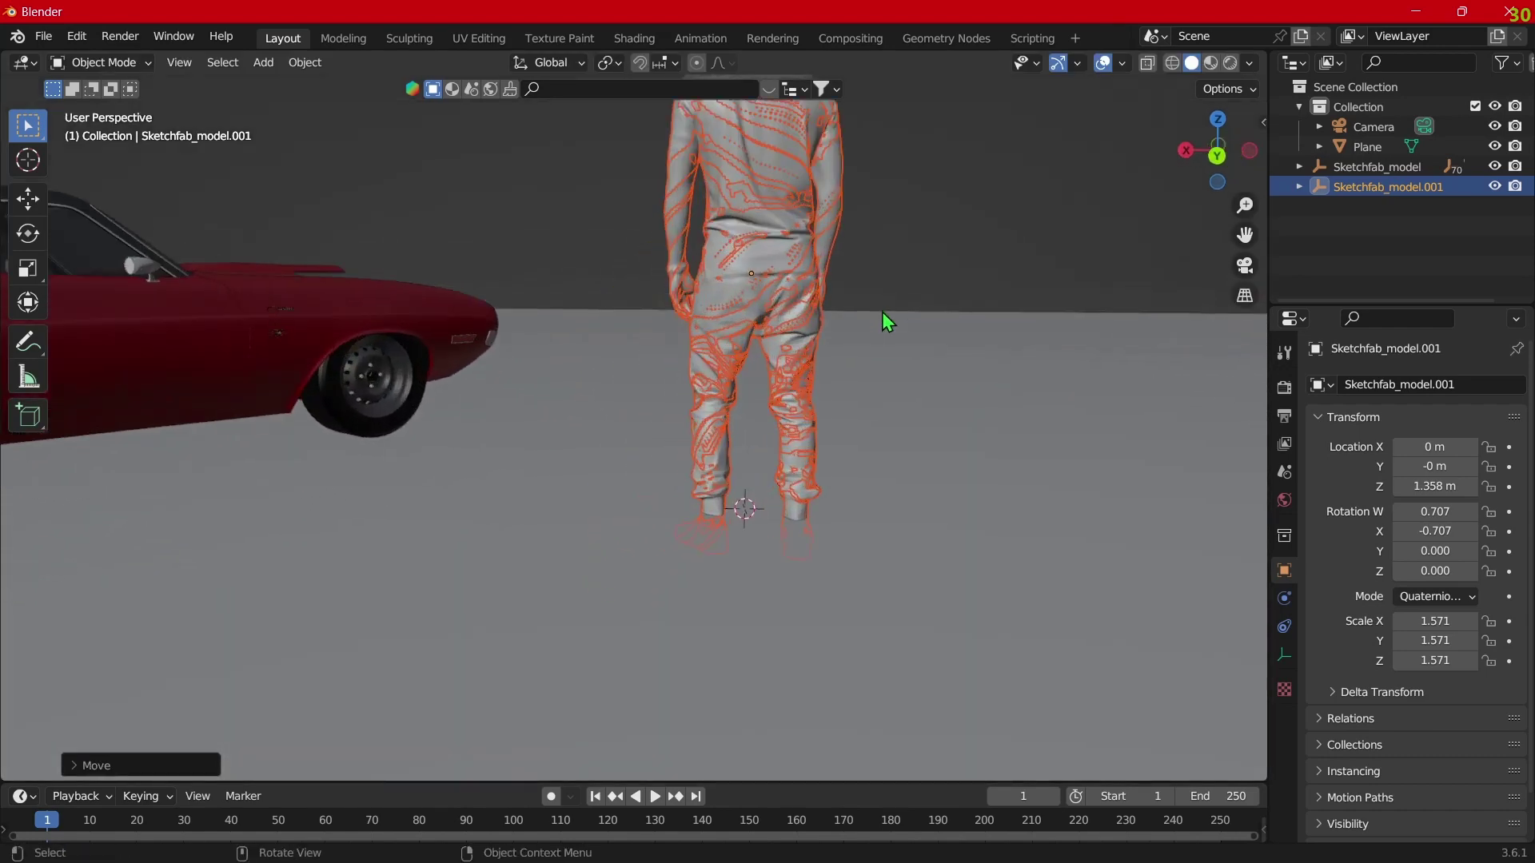
pyautogui.scroll(1, 881, 312)
pyautogui.press('s')
pyautogui.click(1019, 363)
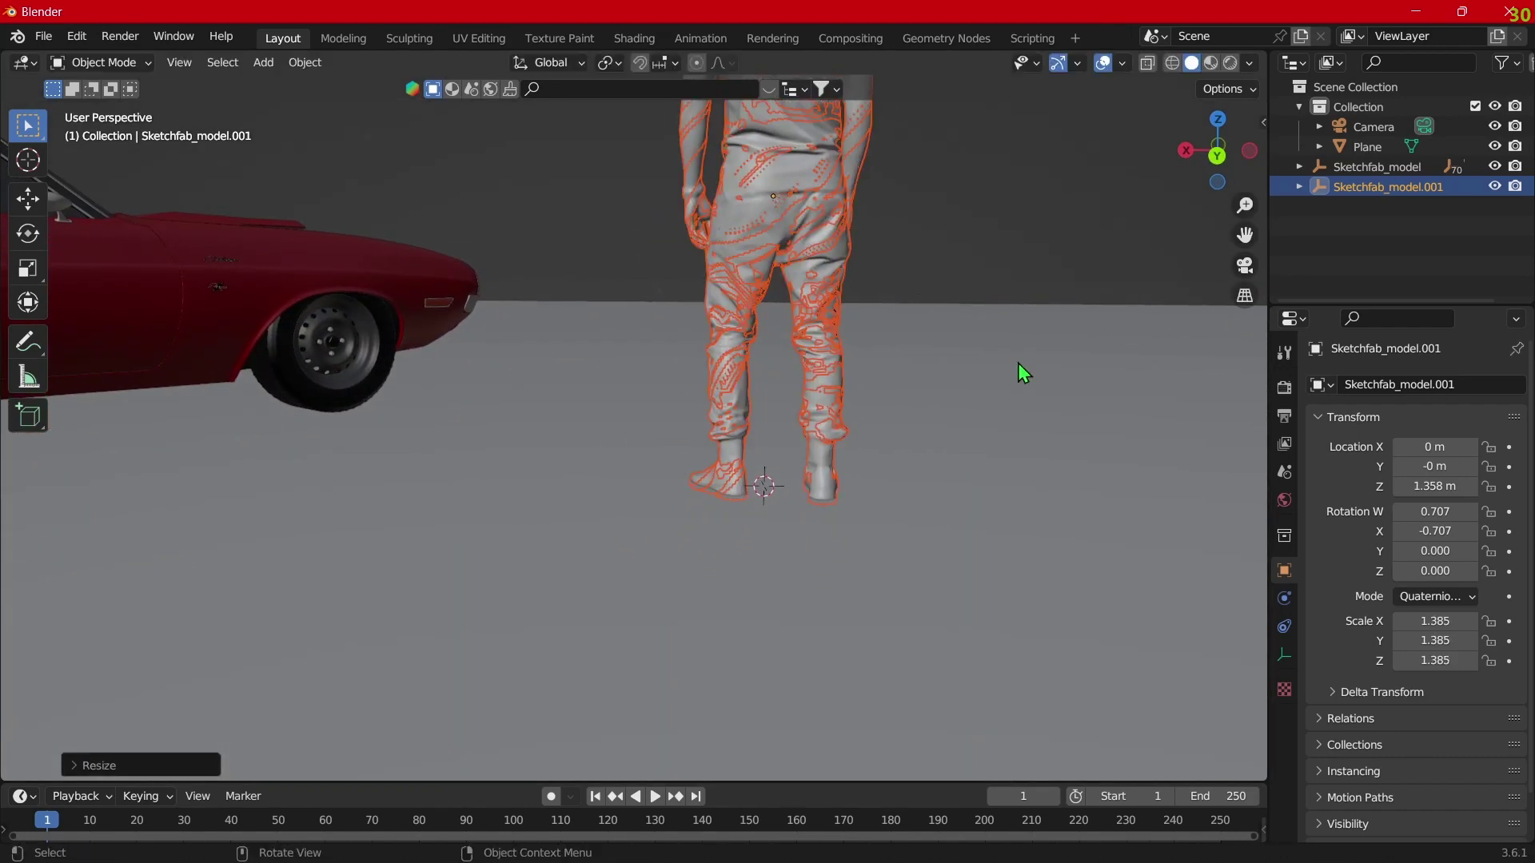
pyautogui.press('g')
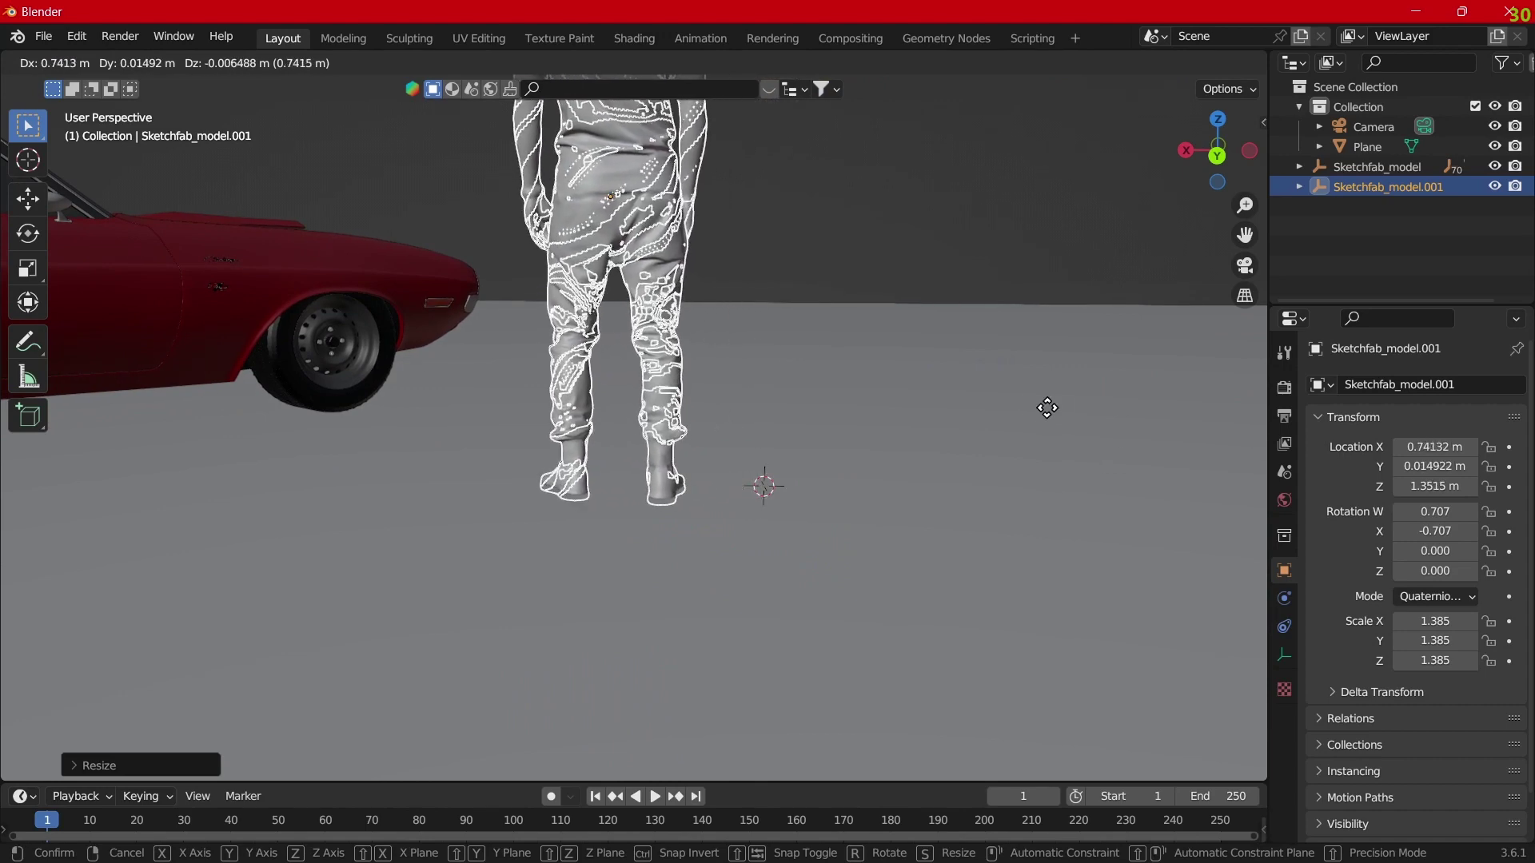
pyautogui.click(1046, 408)
pyautogui.scroll(-3, 812, 425)
pyautogui.moveTo(1076, 476)
pyautogui.mouseDown(button='middle')
pyautogui.moveTo(1052, 442)
pyautogui.moveTo(1156, 437)
pyautogui.moveTo(971, 468)
pyautogui.moveTo(934, 437)
pyautogui.moveTo(1097, 433)
pyautogui.mouseUp(button='middle')
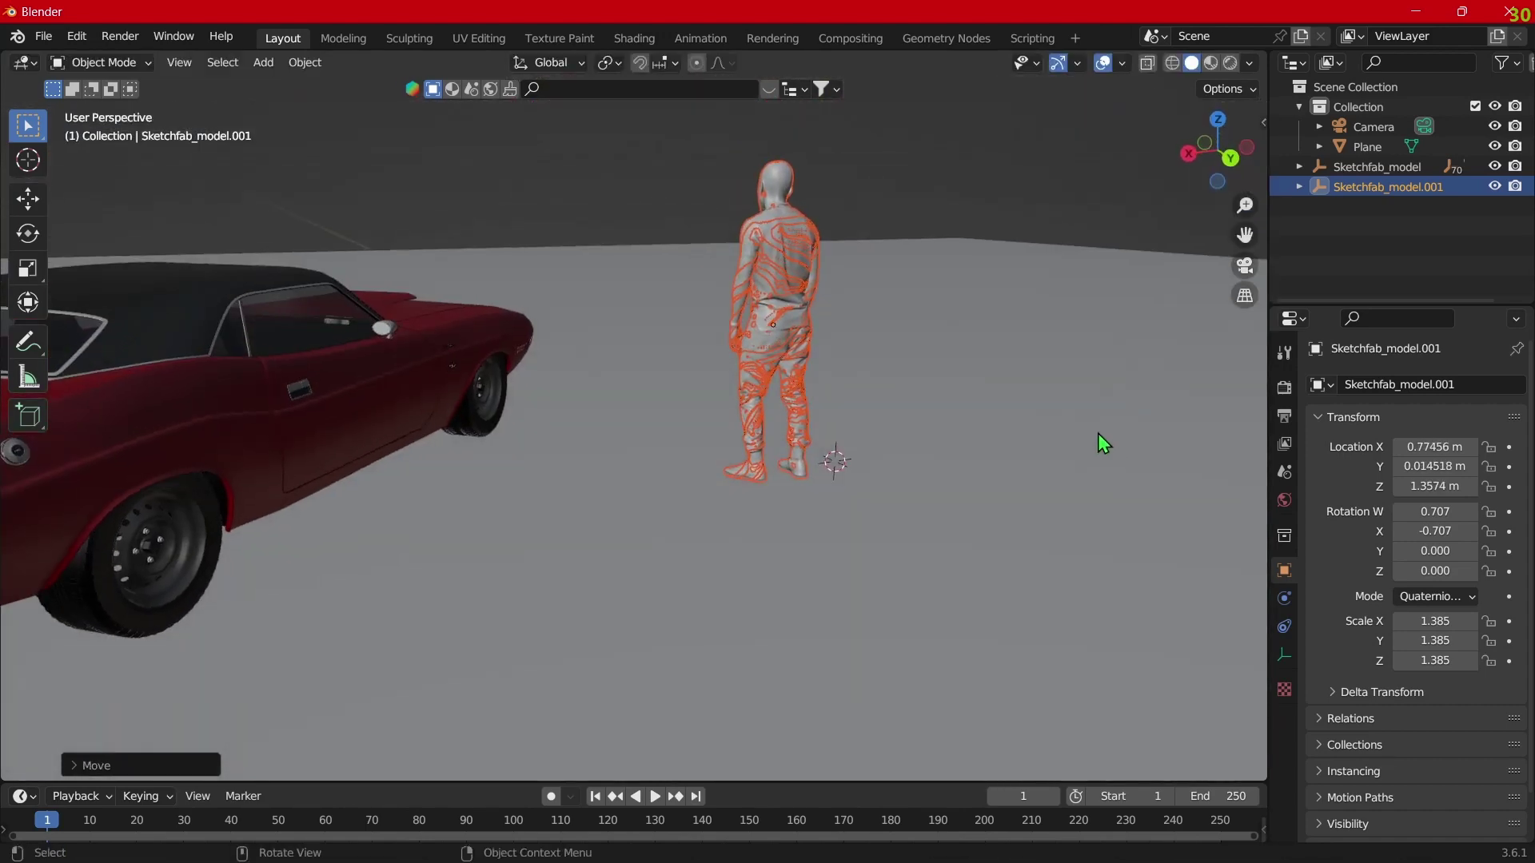
# Step: Place the man beside the car's rear and rotate him about Z roughly a quarter turn
pyautogui.press('g')
pyautogui.hotkey('shift', 'z')
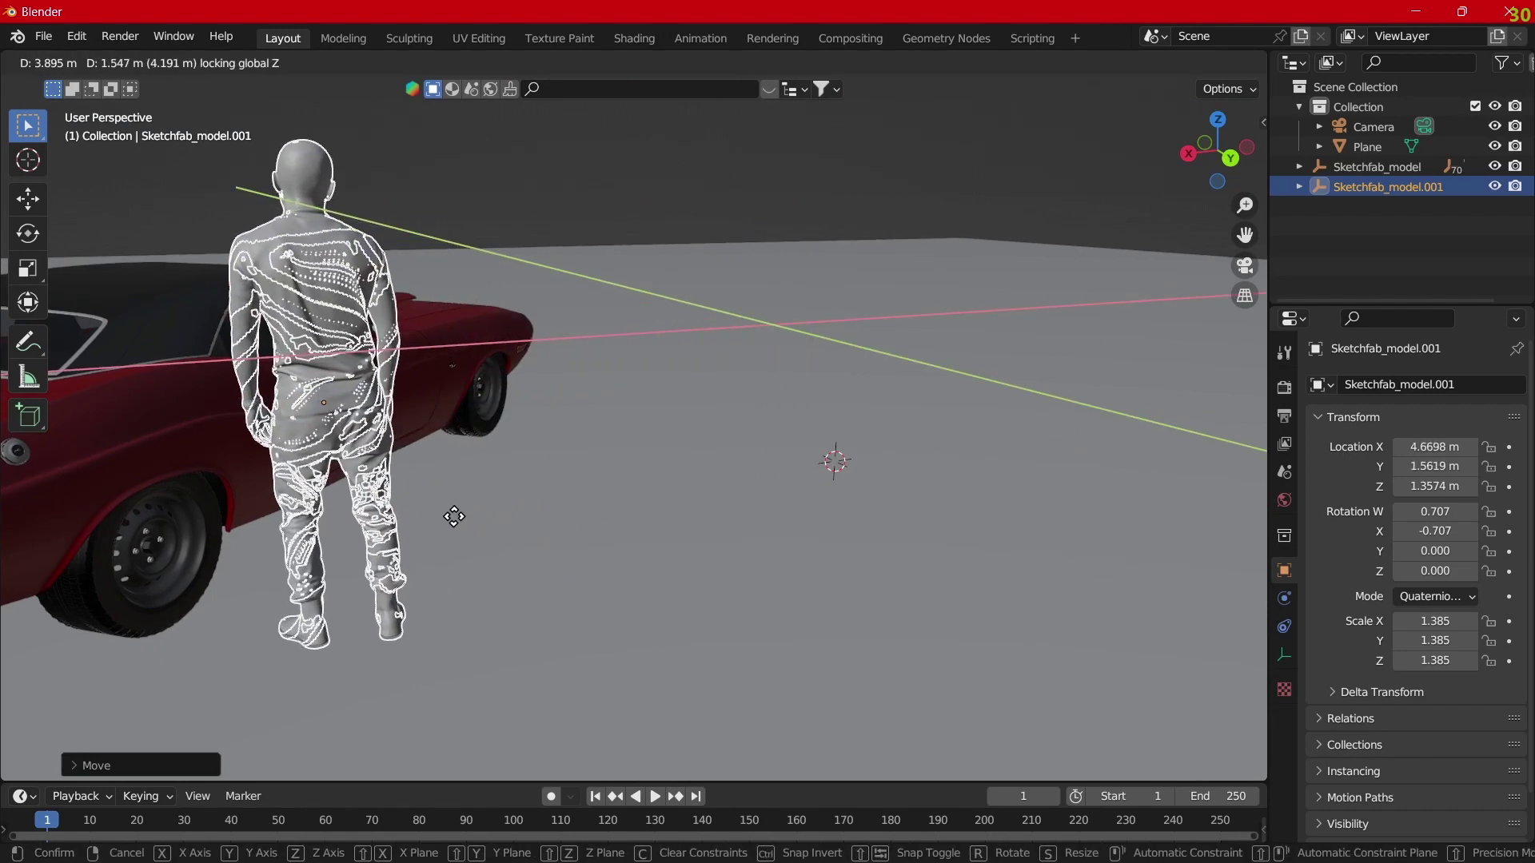
pyautogui.click(595, 491)
pyautogui.moveTo(595, 491); pyautogui.dragTo(1004, 470, button='middle')
pyautogui.press('r')
pyautogui.press('z')
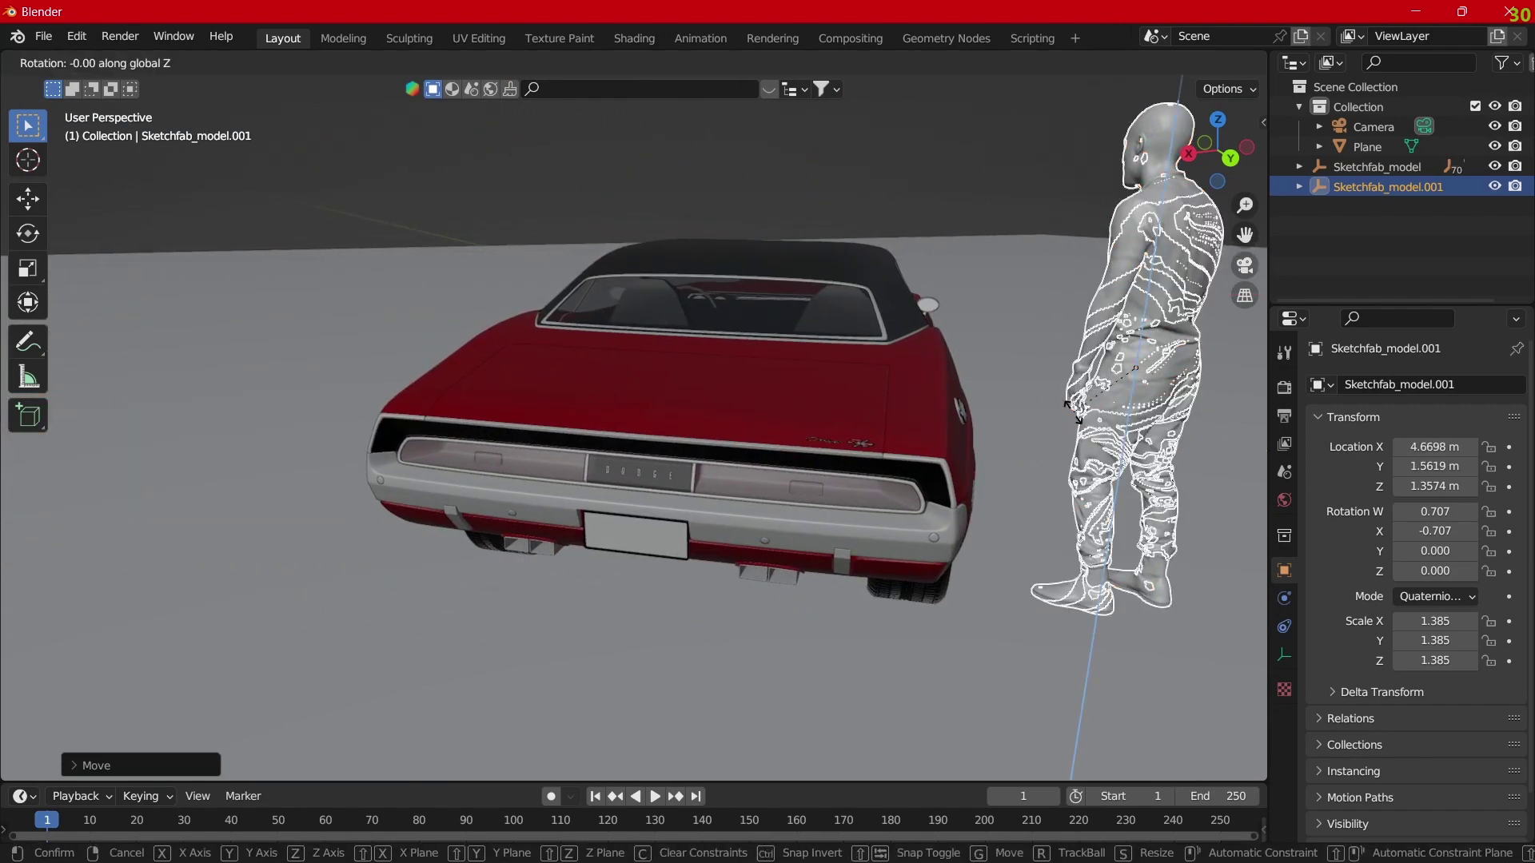
pyautogui.click(1092, 284)
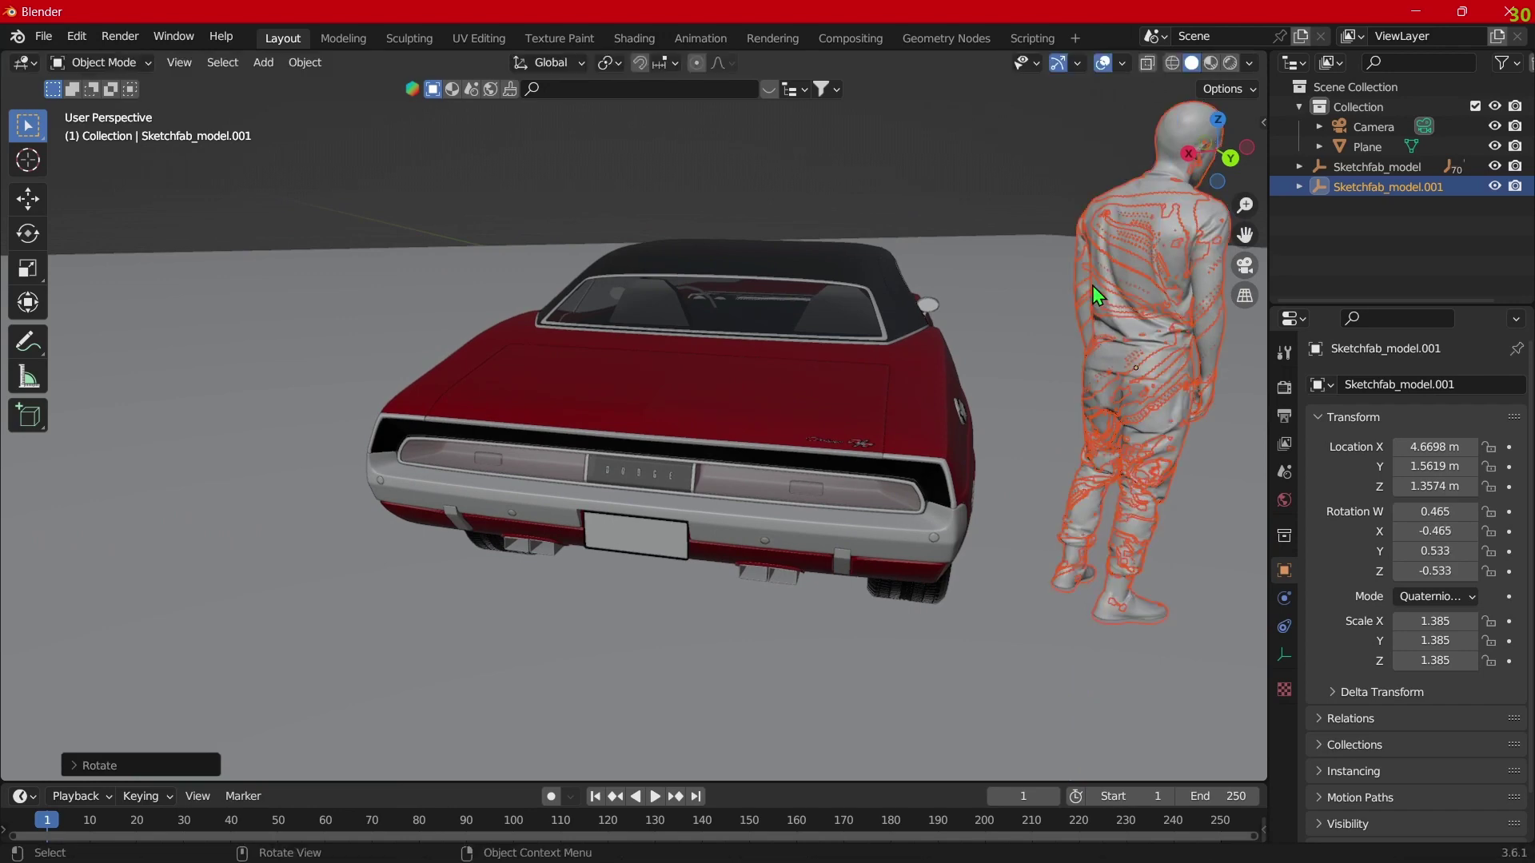
# Step: Nudge the man along Y from the side view, then look through the camera
pyautogui.press('KP_1')
pyautogui.press('KP_3')
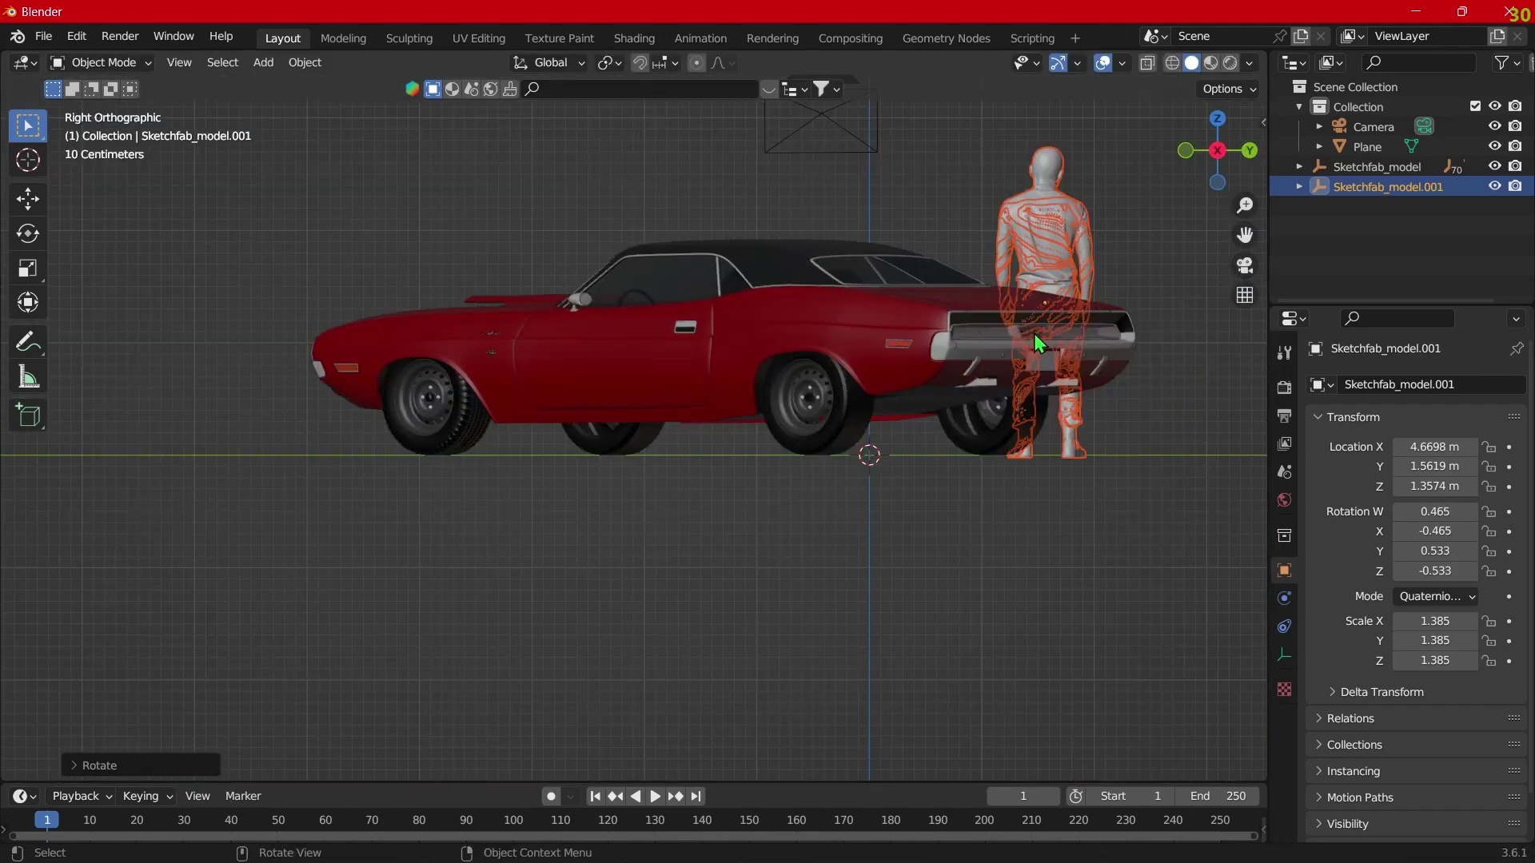
pyautogui.press('g')
pyautogui.press('y')
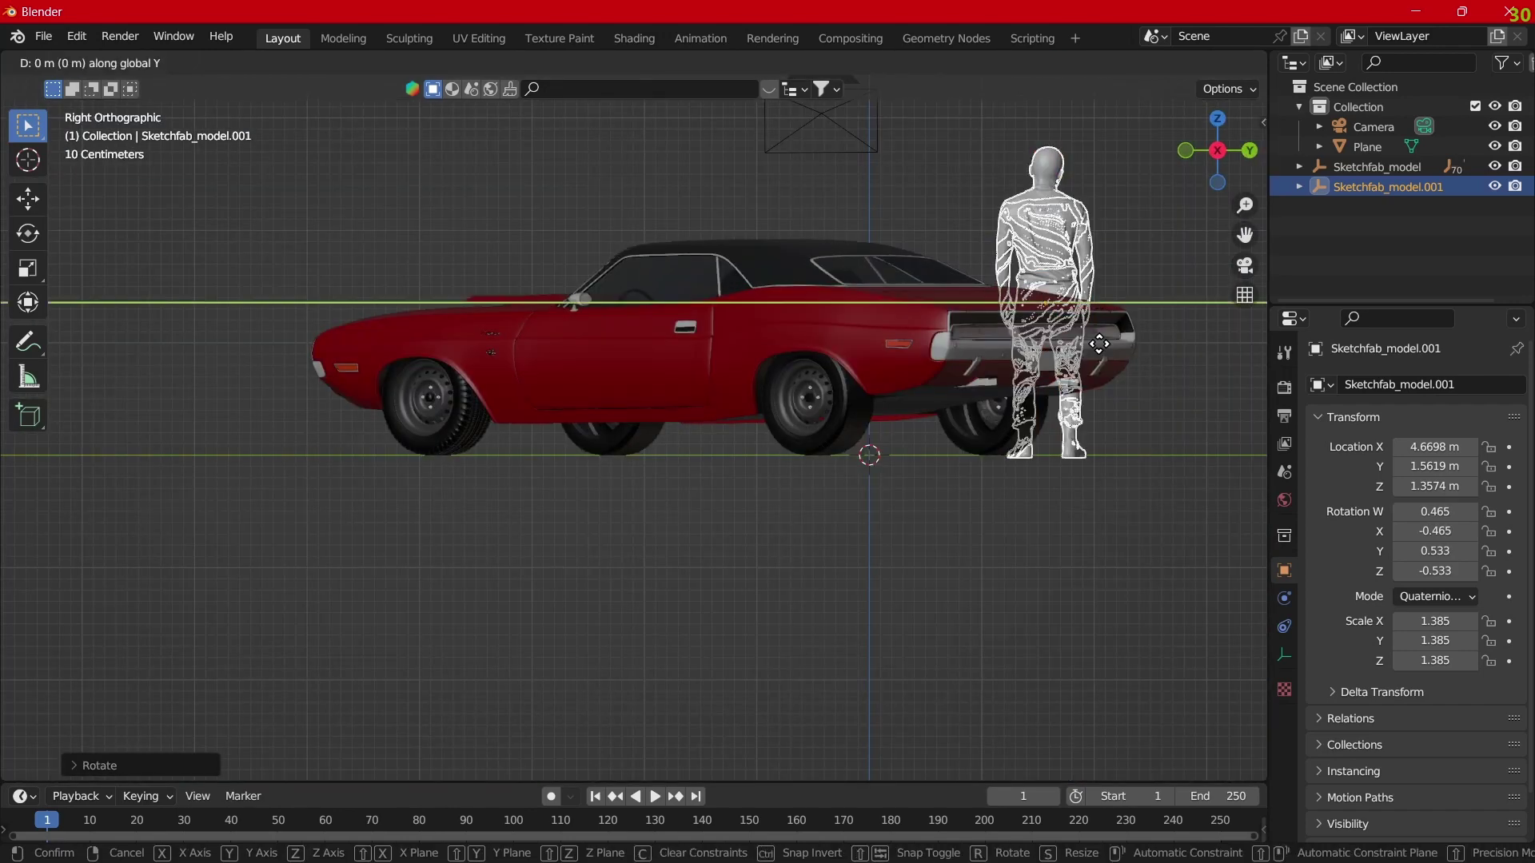
pyautogui.click(1082, 343)
pyautogui.press('KP_0')
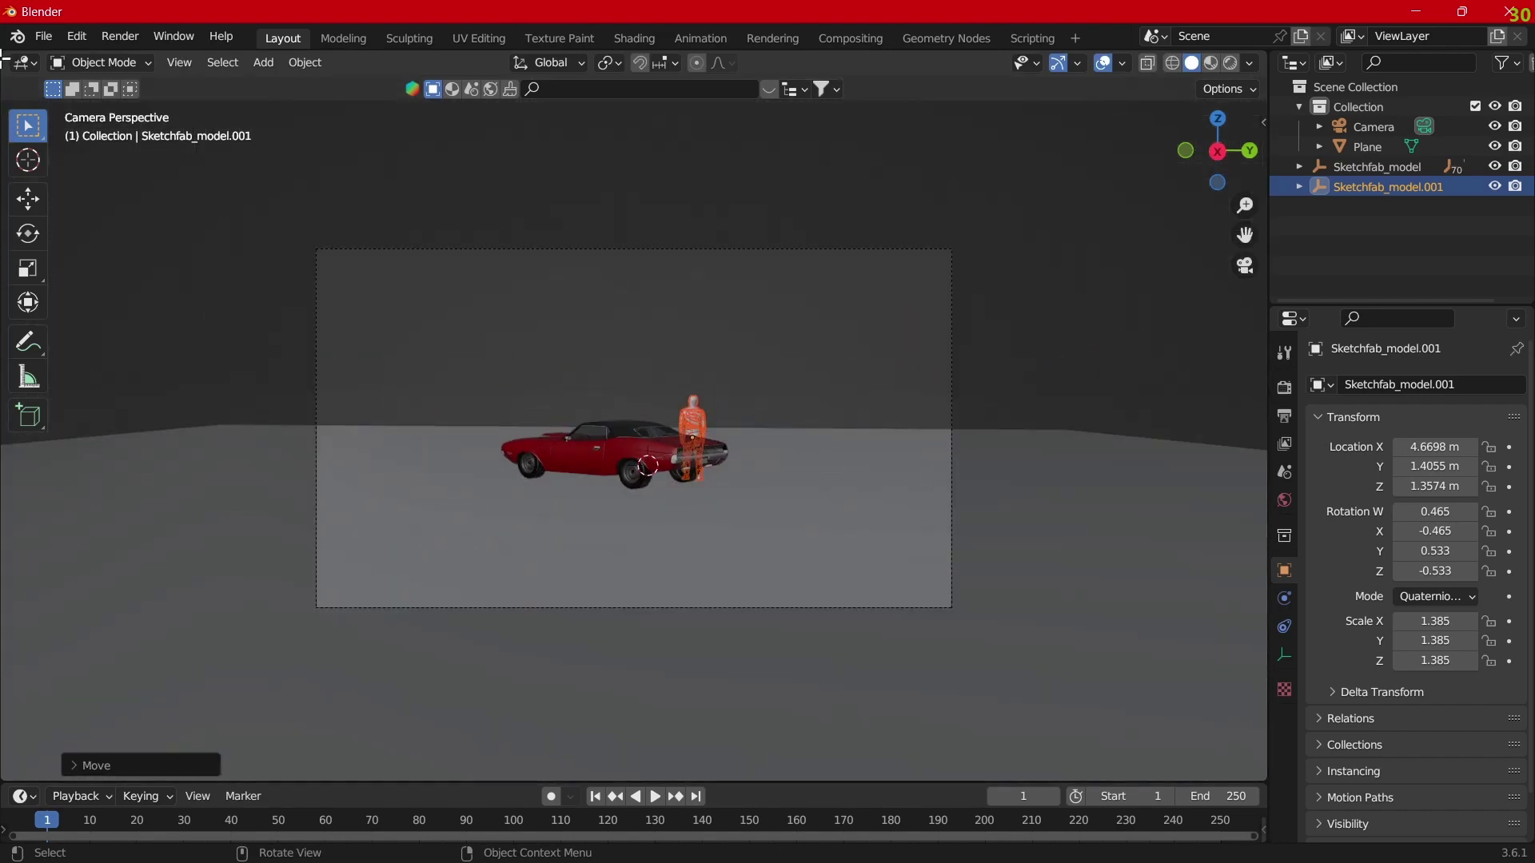
# Step: Split the viewport into three areas, widening the left views and enlarging the lower-left one
pyautogui.moveTo(5, 57); pyautogui.dragTo(440, 107)
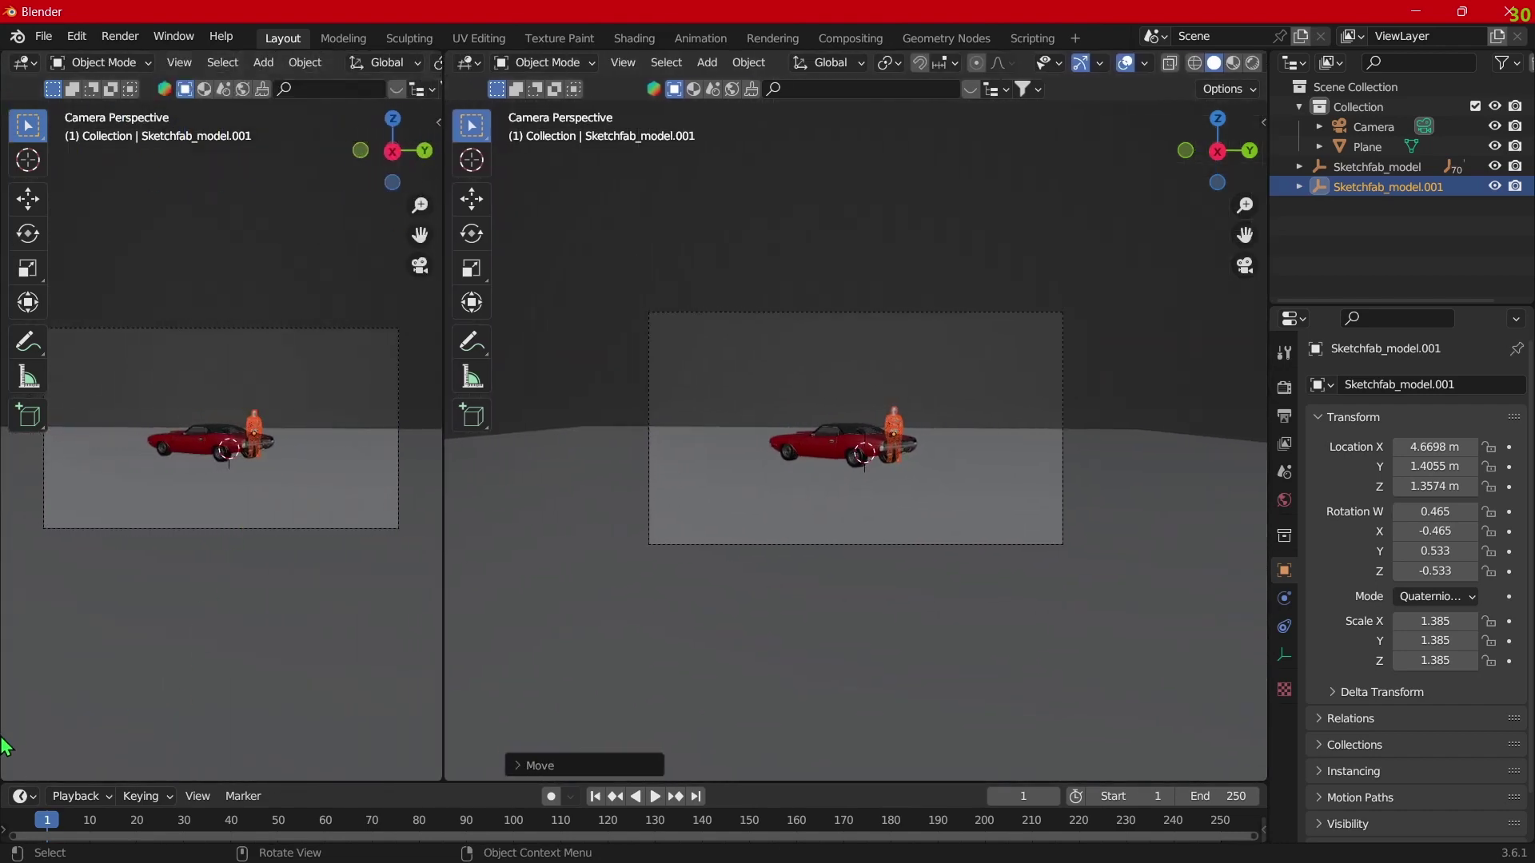
pyautogui.moveTo(4, 769); pyautogui.dragTo(89, 507)
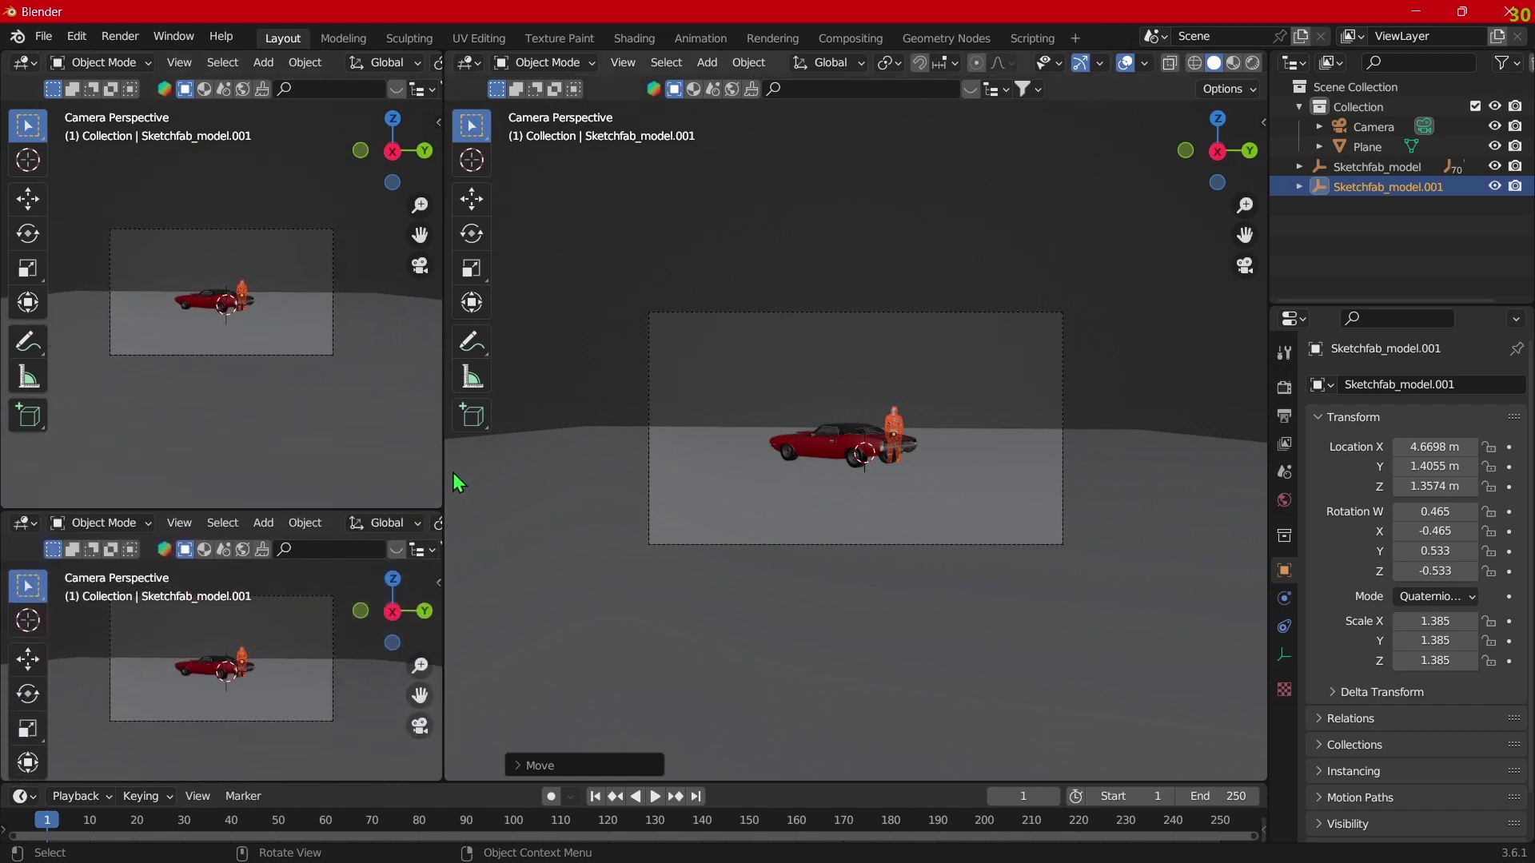
pyautogui.moveTo(444, 471); pyautogui.dragTo(504, 472)
pyautogui.click(368, 521)
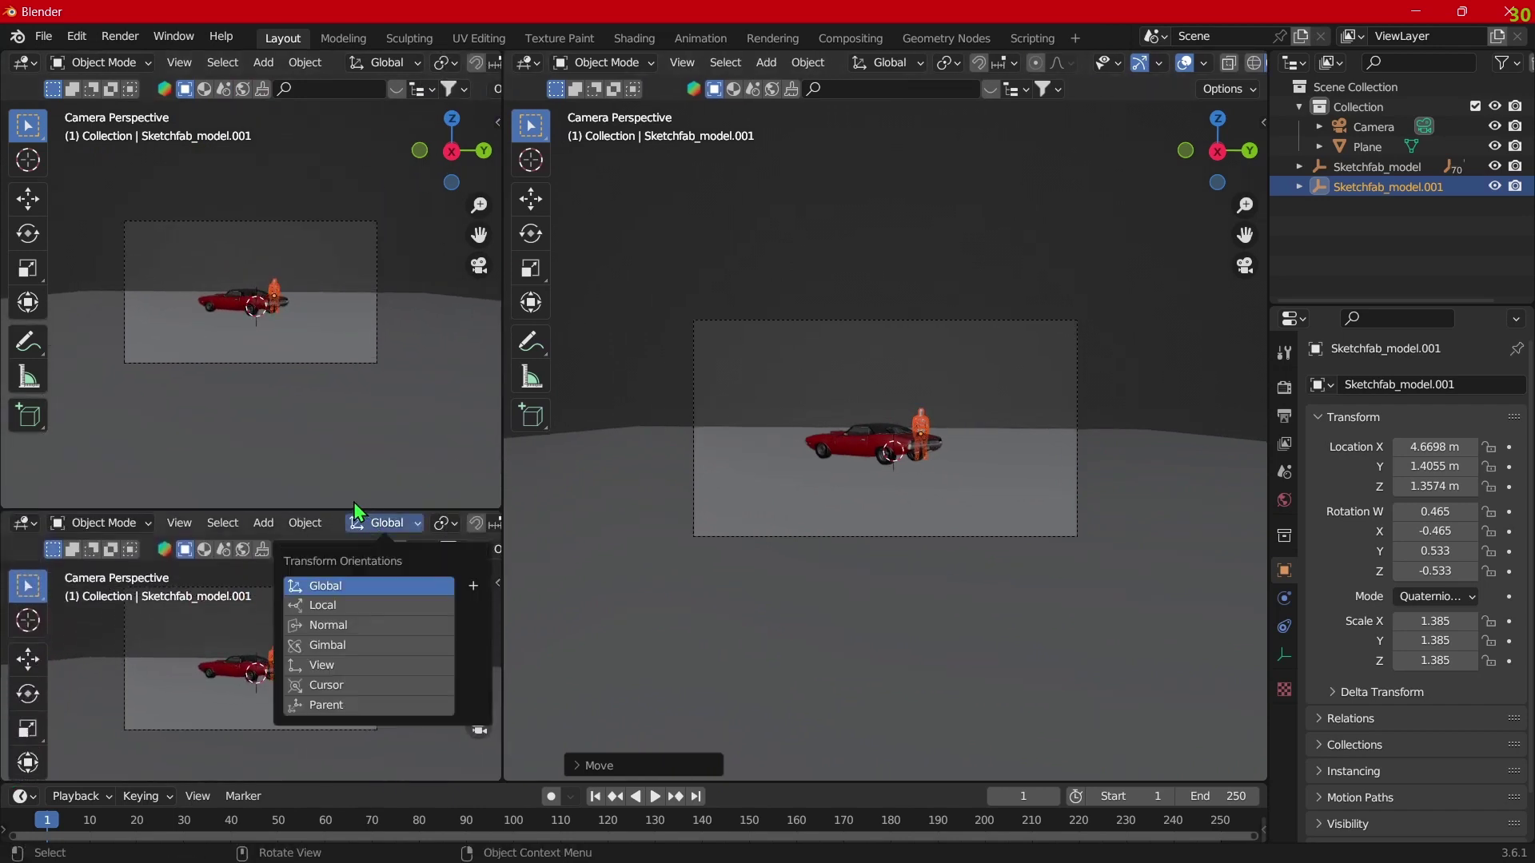
pyautogui.moveTo(343, 510); pyautogui.dragTo(342, 449)
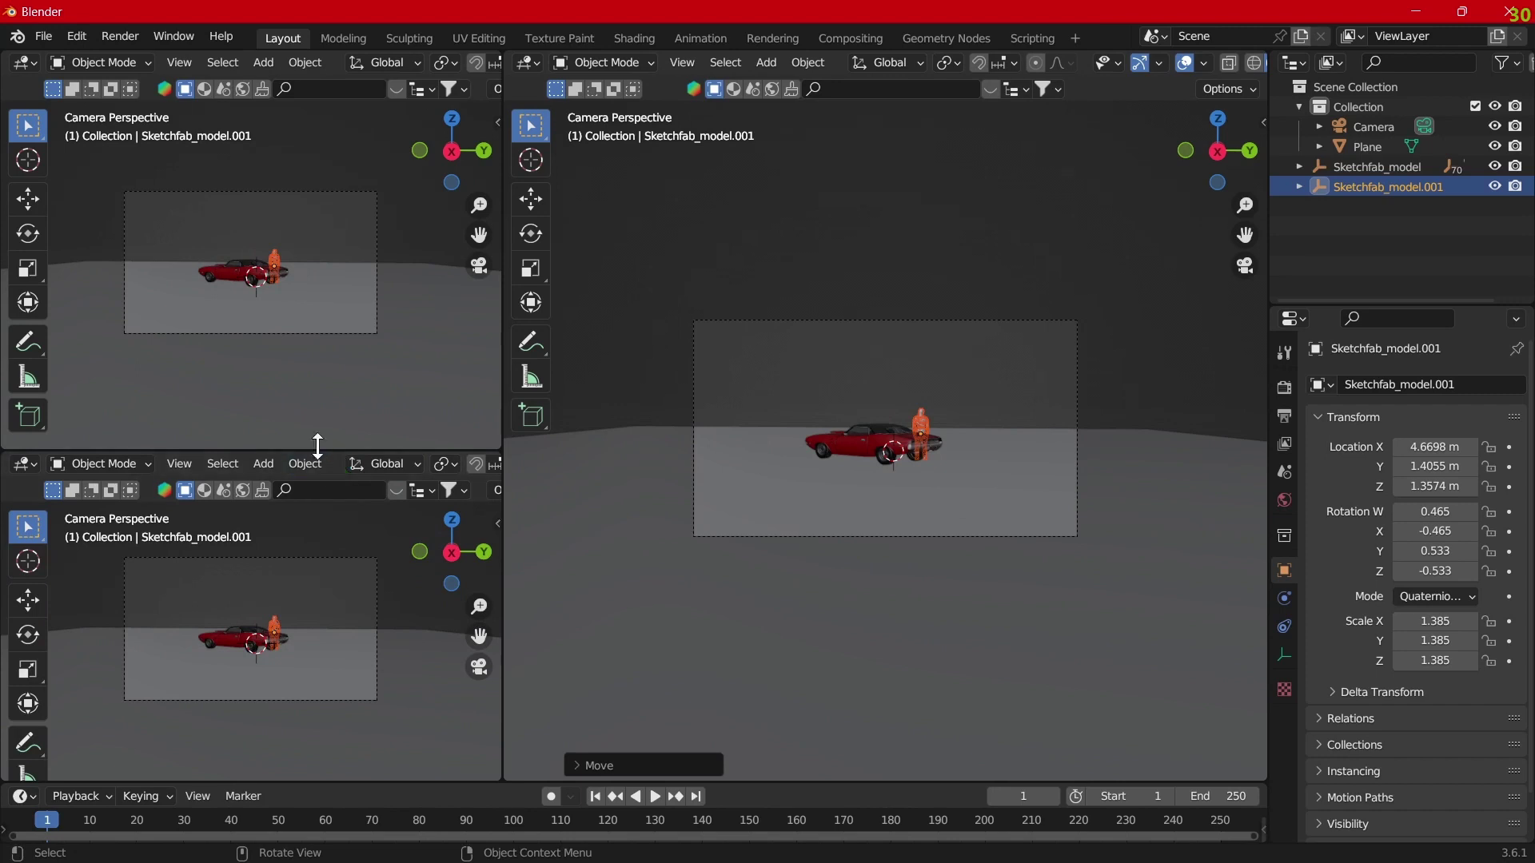
# Step: Hide the top-left view's toolbar, navigation gizmos and header for a clean camera preview
pyautogui.press('t')
pyautogui.hotkey('ctrl', '`')
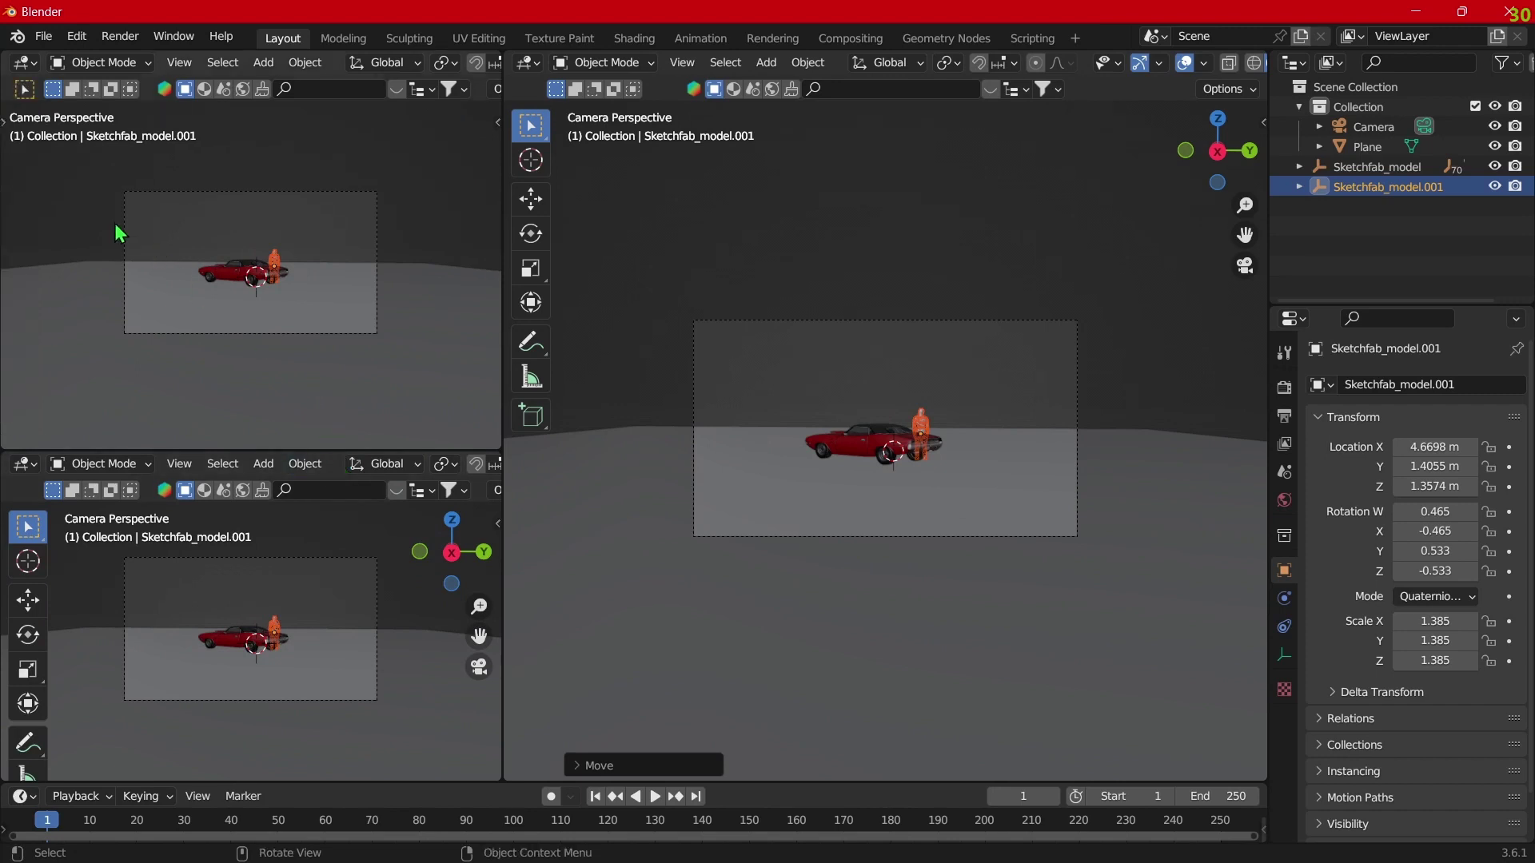
pyautogui.scroll(2, 126, 315)
pyautogui.scroll(-5, 328, 57)
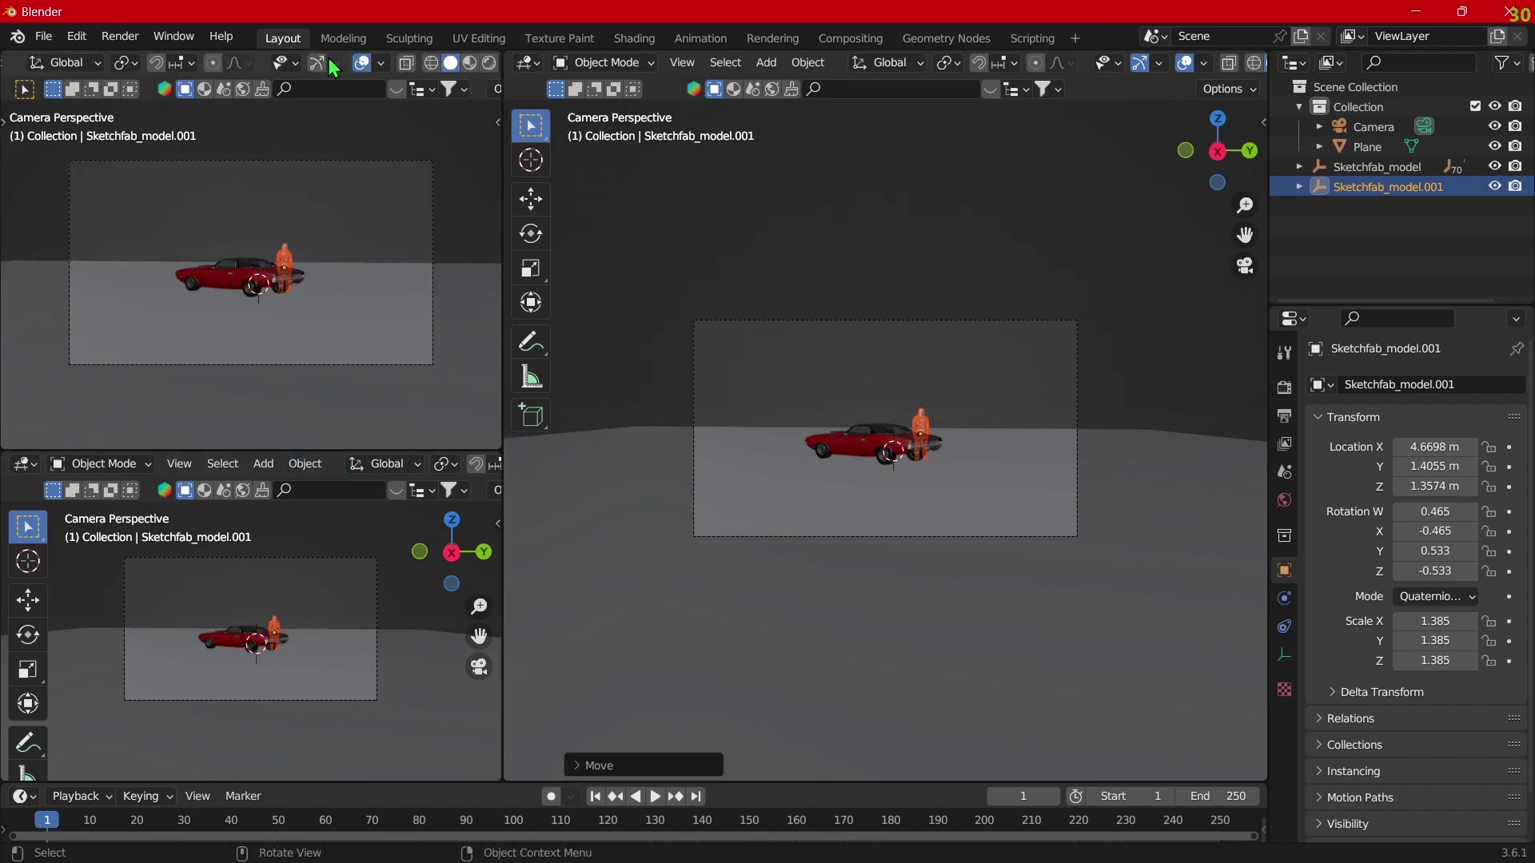
pyautogui.scroll(-1, 328, 58)
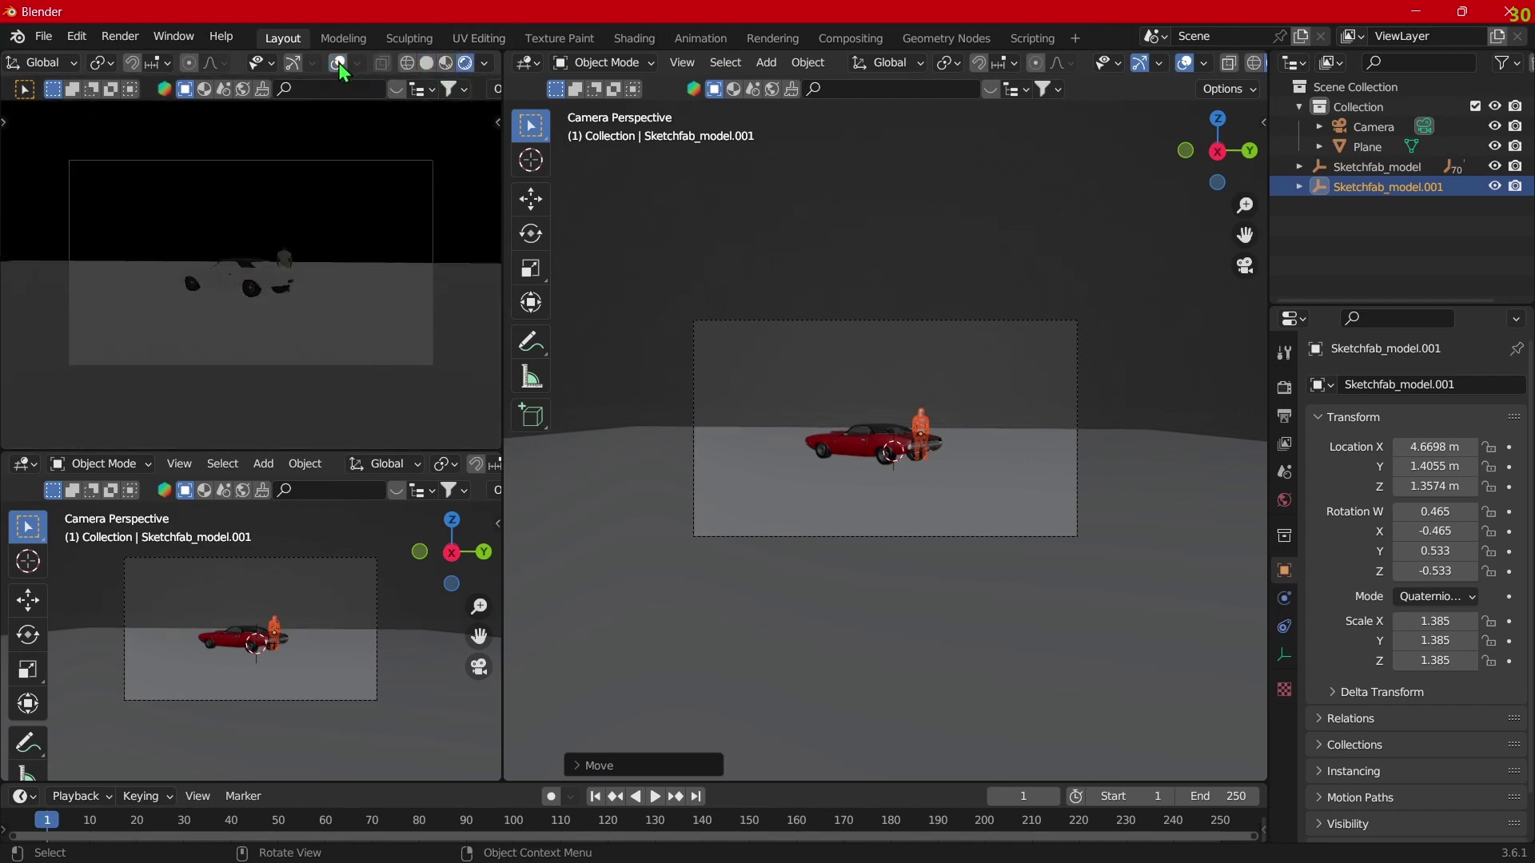
pyautogui.rightClick(238, 56)
pyautogui.moveTo(180, 46)
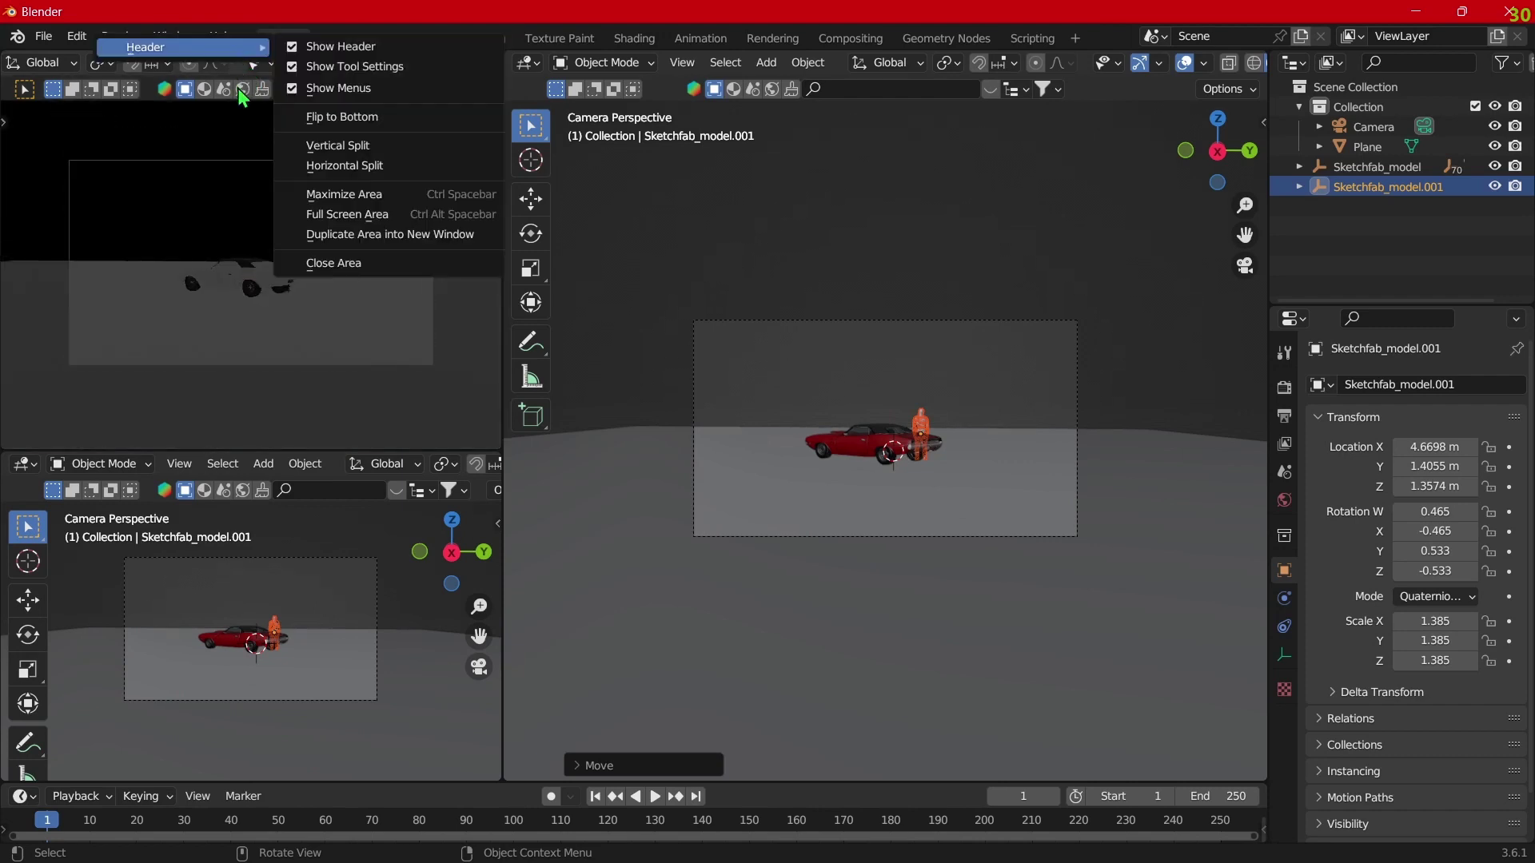
pyautogui.click(318, 48)
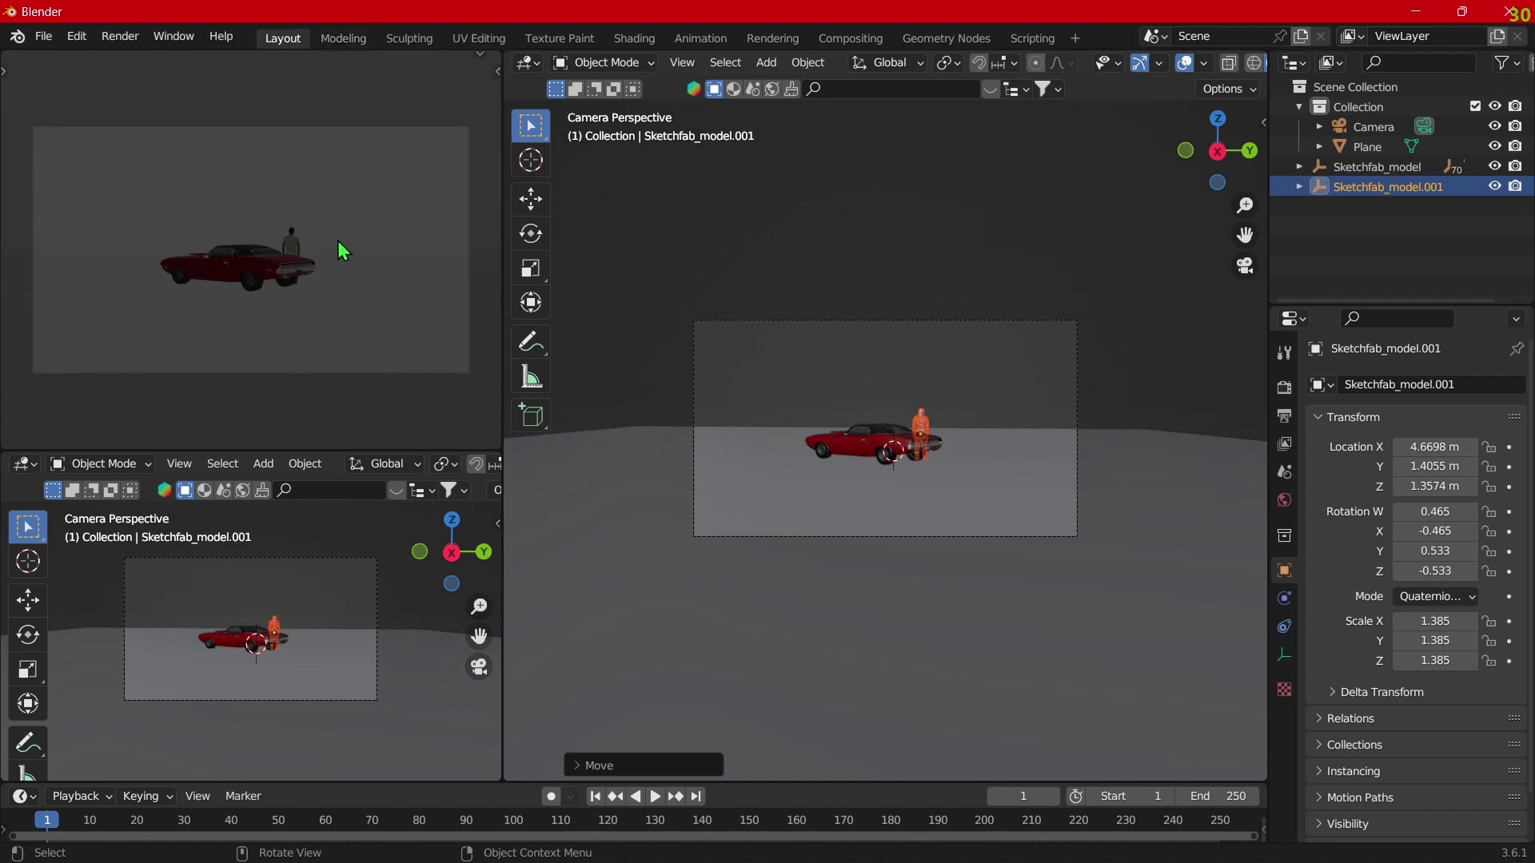
# Step: Set the render engine to Cycles in Render Properties, using GPU Compute
pyautogui.click(1284, 420)
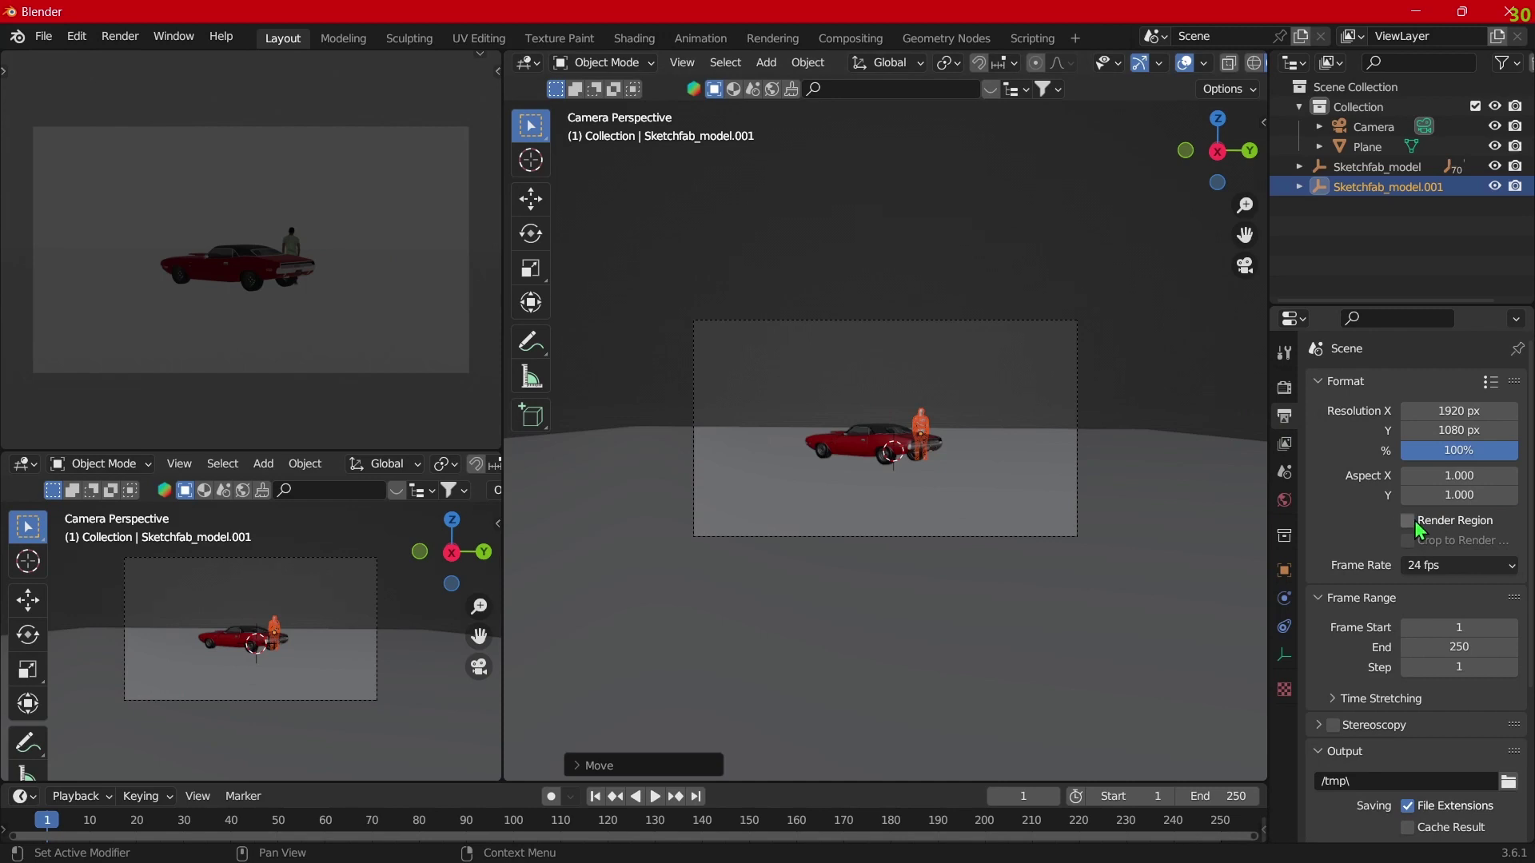
pyautogui.click(1285, 389)
pyautogui.click(1468, 385)
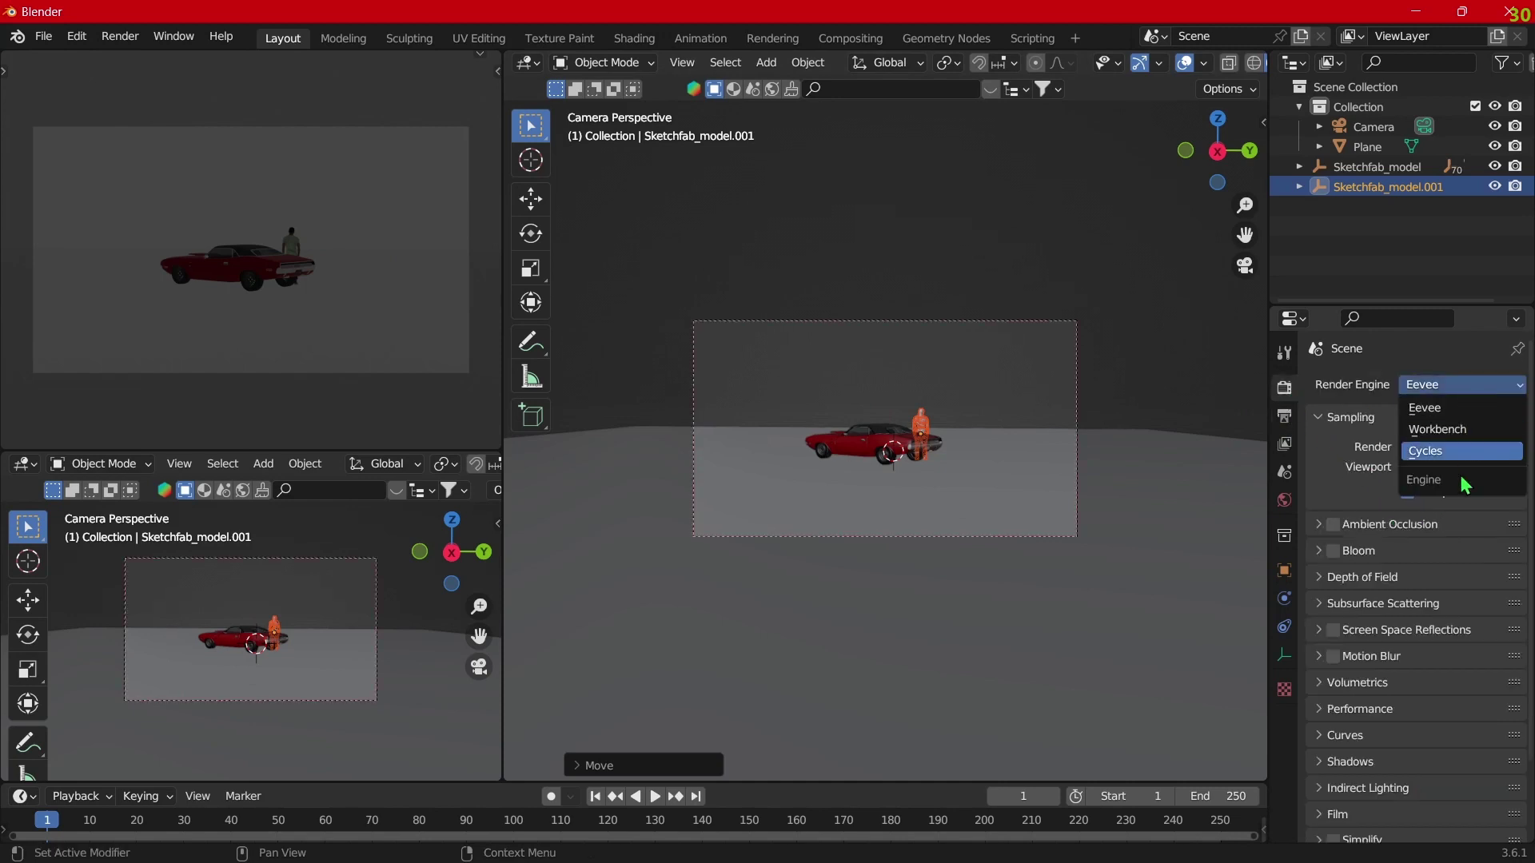
pyautogui.click(1479, 451)
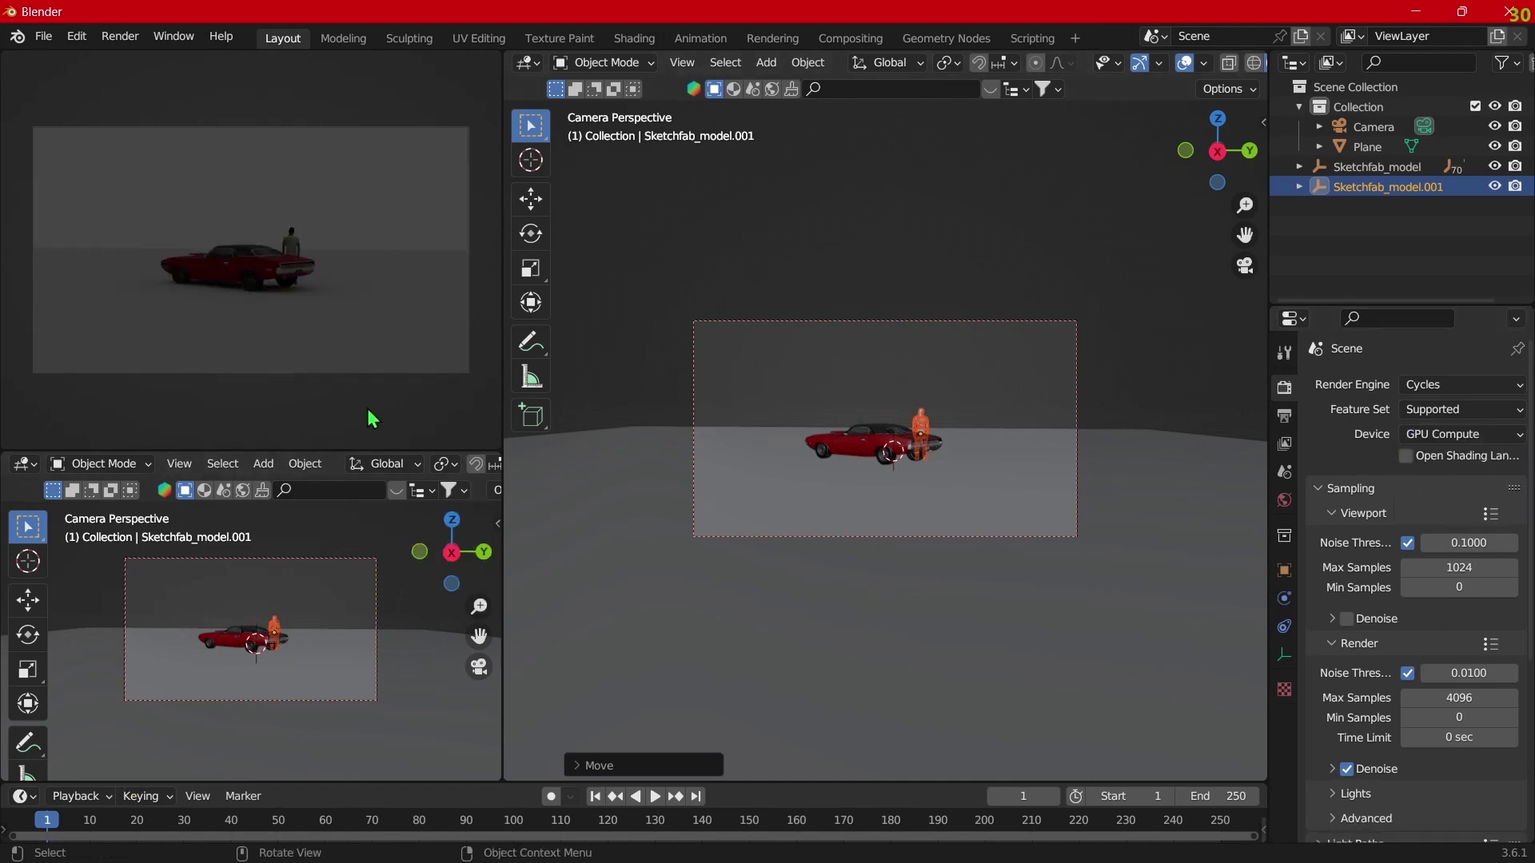
# Step: Enlarge the lower-left view, deselect the man and select the camera
pyautogui.moveTo(422, 449); pyautogui.dragTo(422, 382)
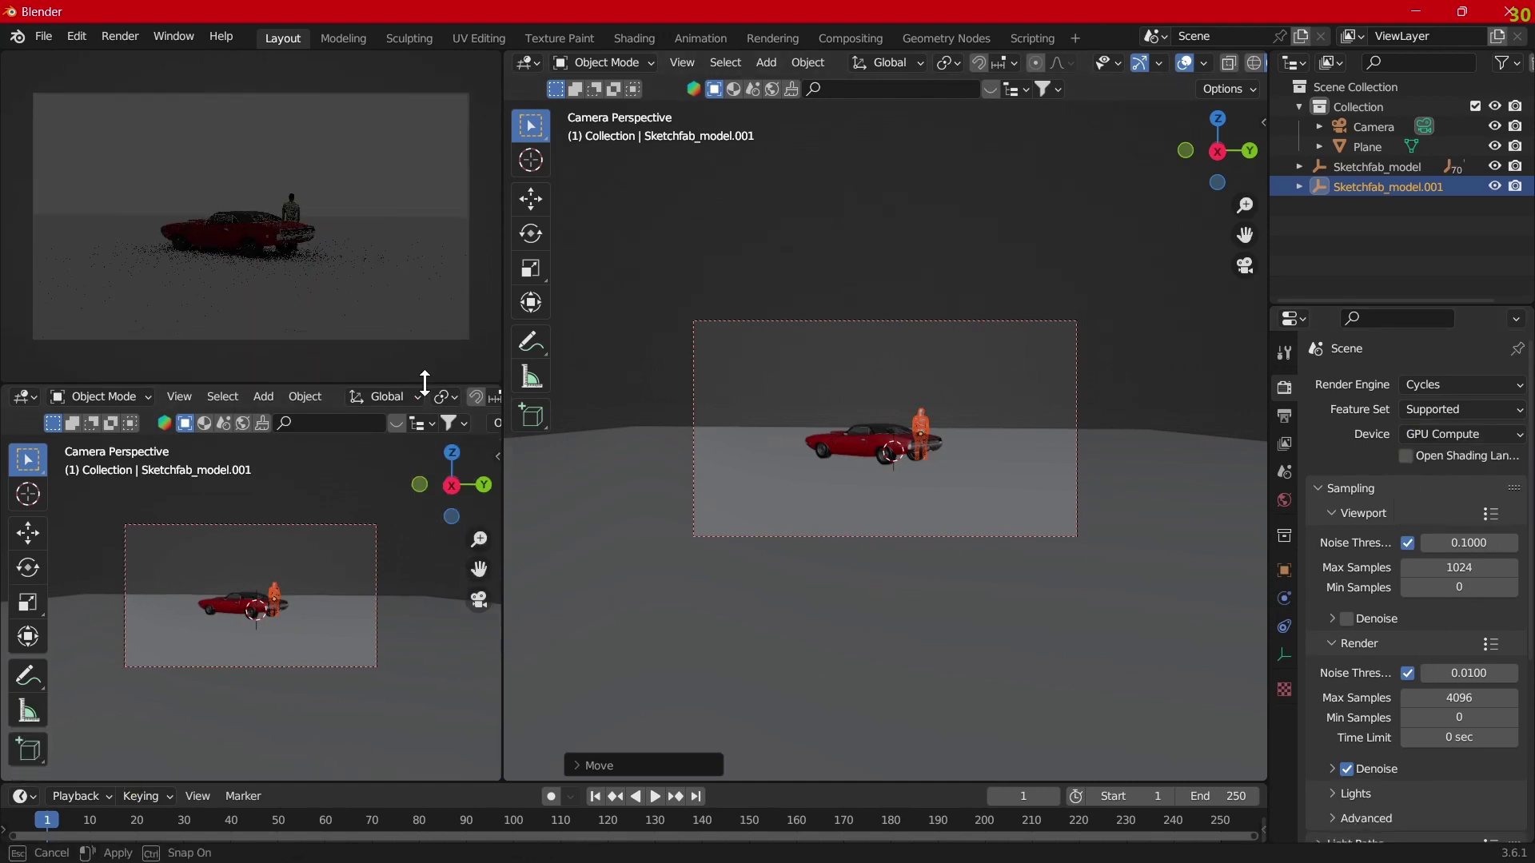
pyautogui.scroll(1, 408, 260)
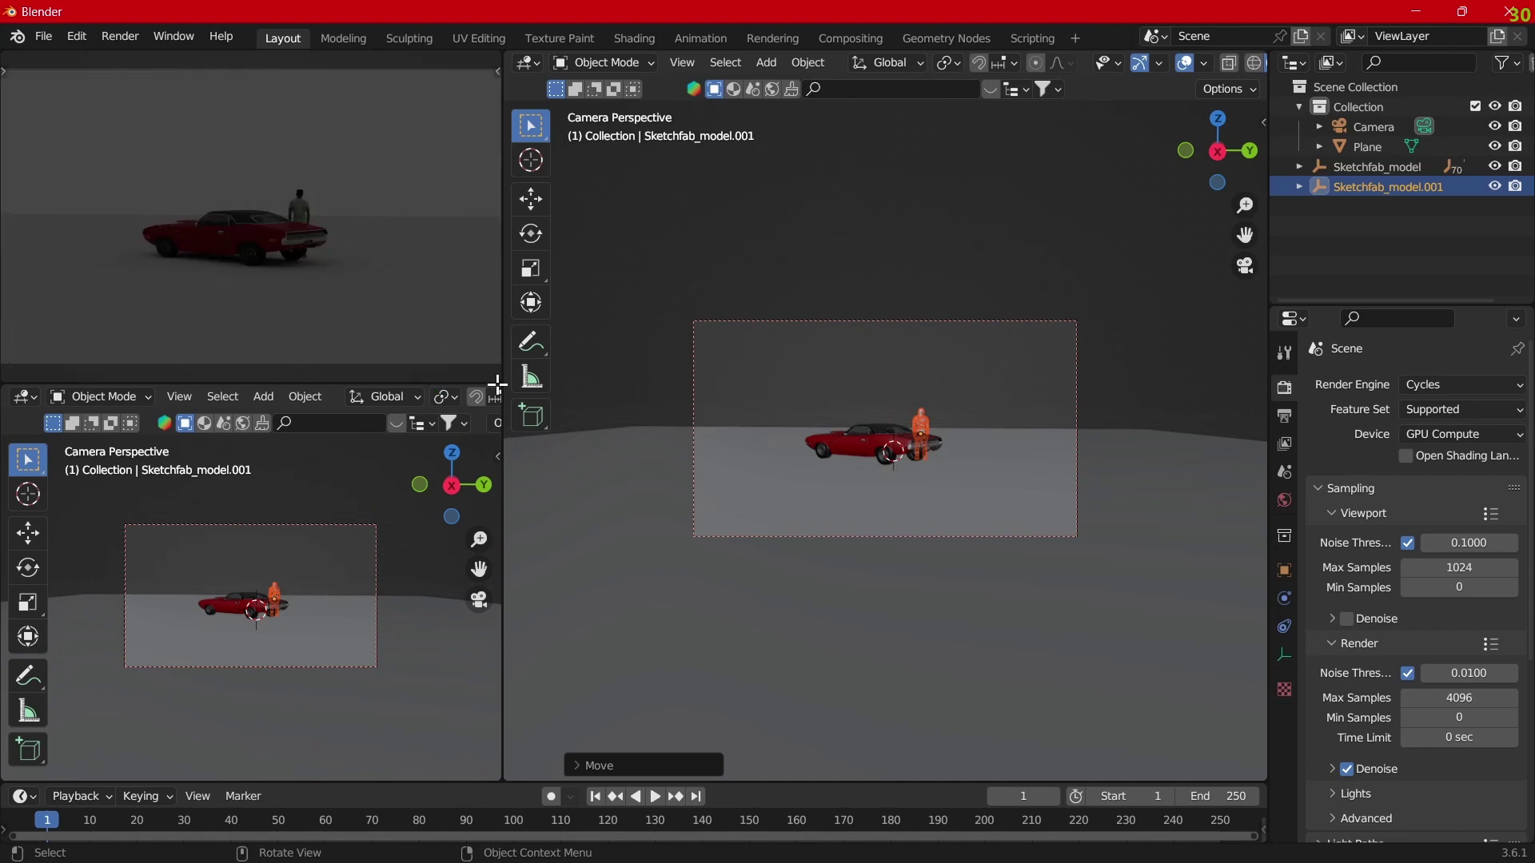
pyautogui.scroll(2, 865, 516)
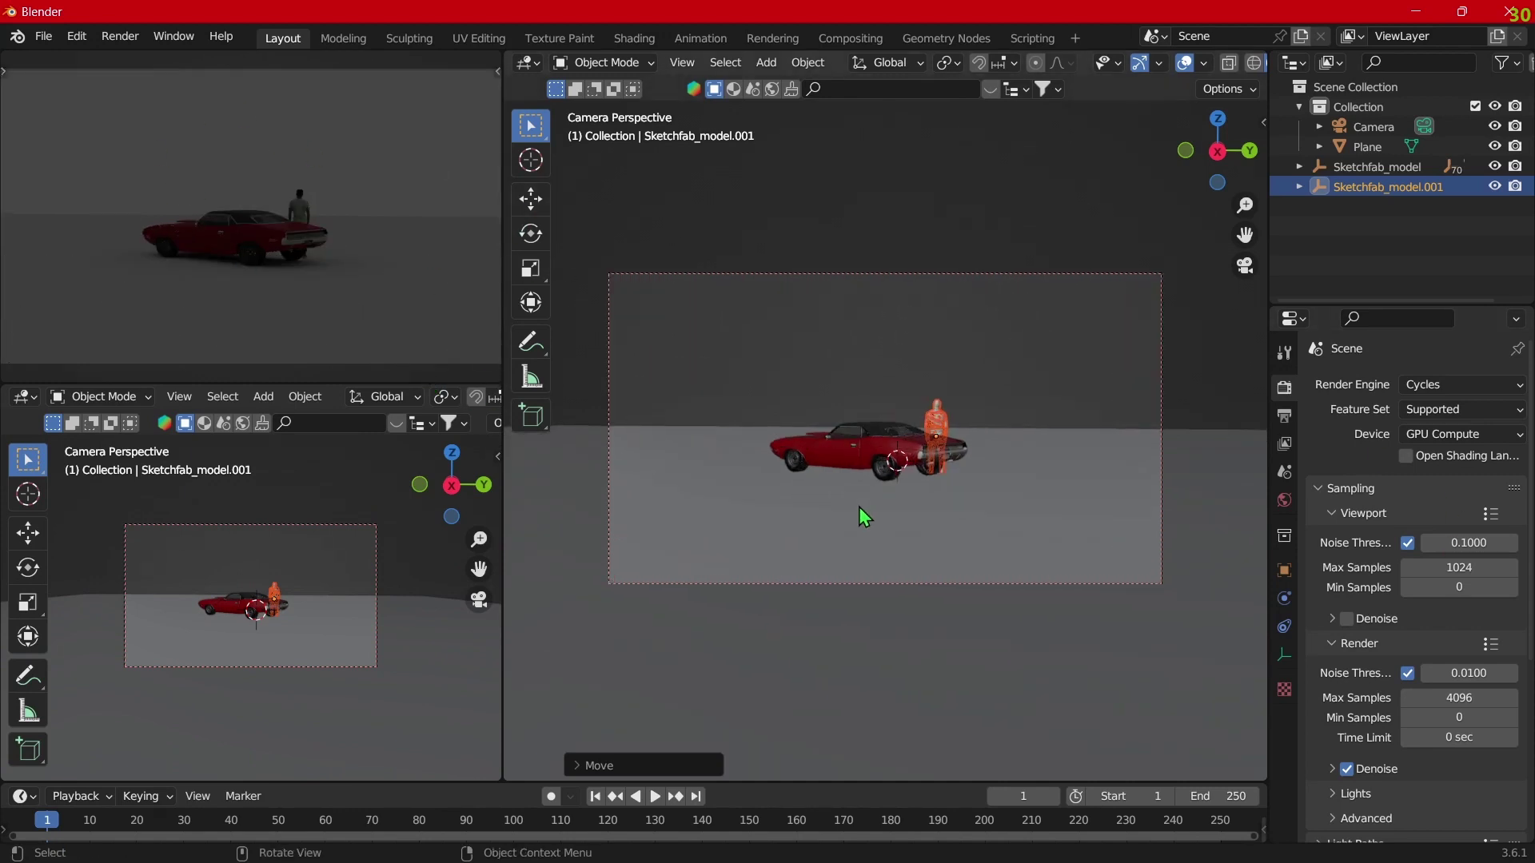
pyautogui.hotkey('shift', '`')
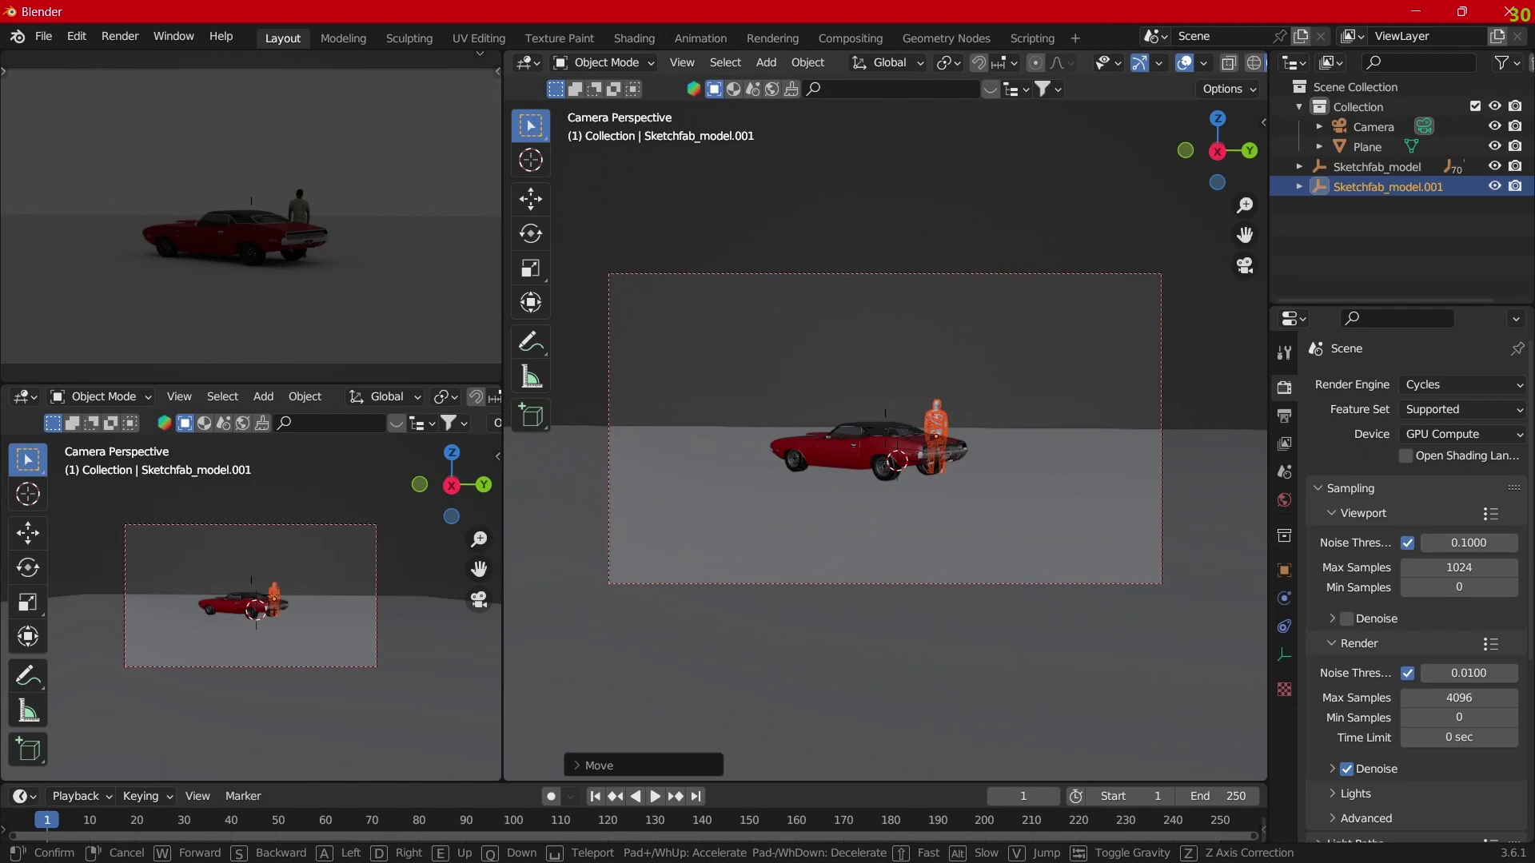
pyautogui.press('Escape')
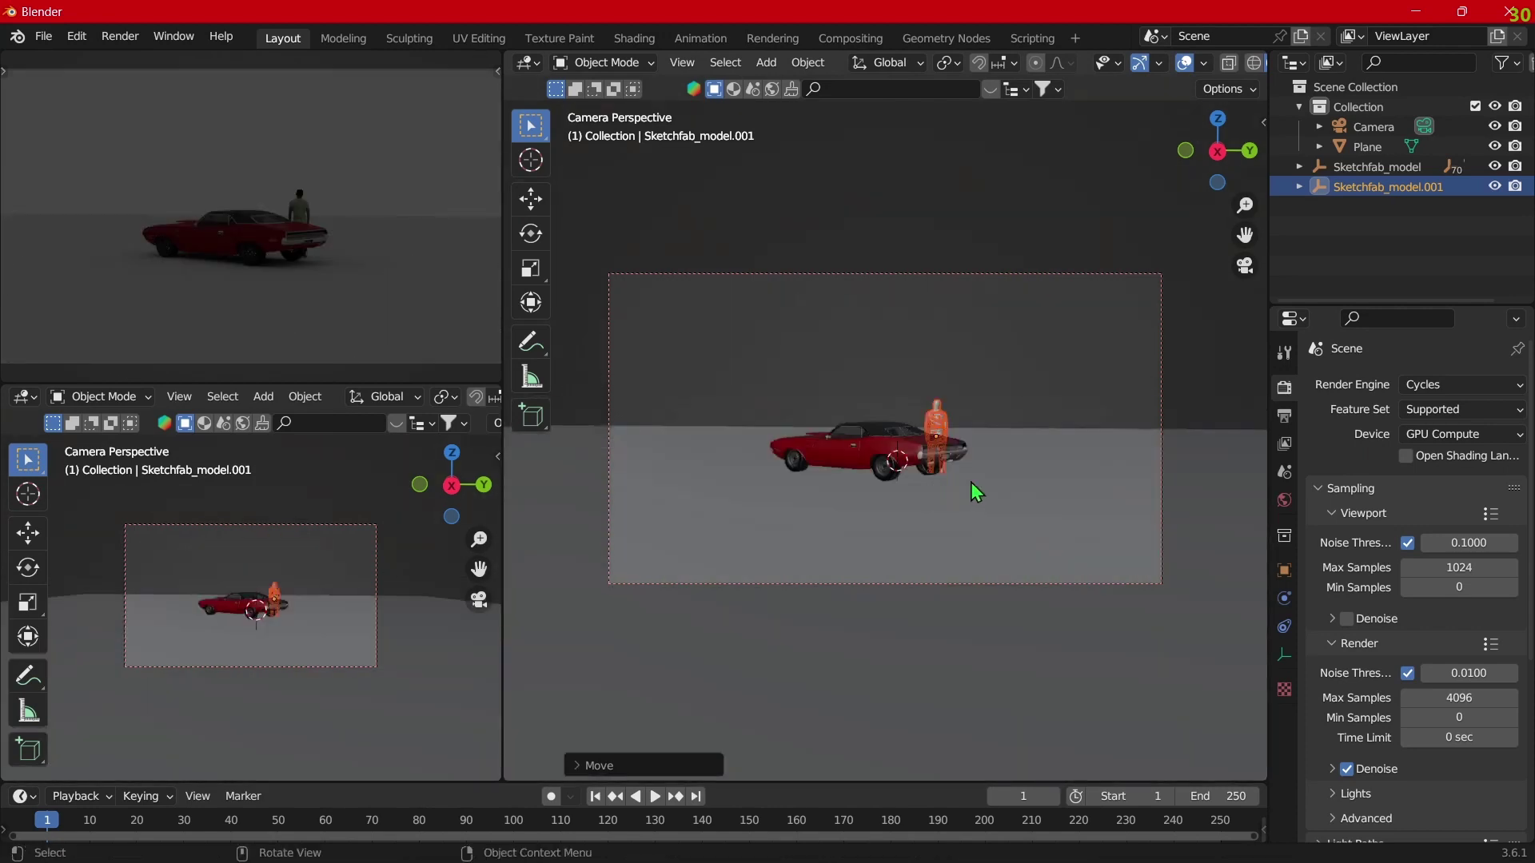
pyautogui.click(1096, 302)
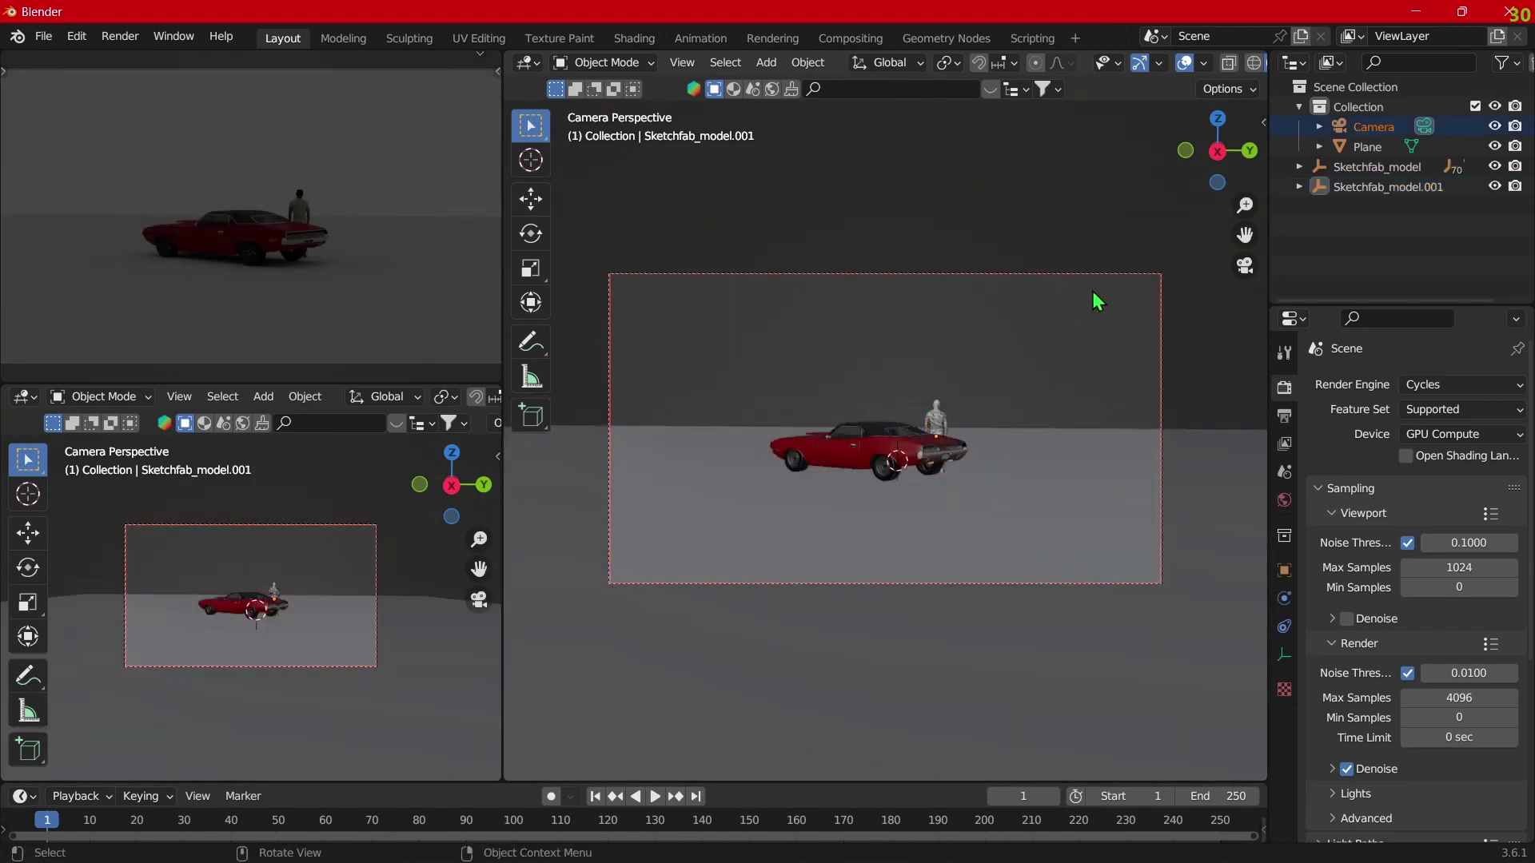
pyautogui.click(1040, 273)
# Step: Lower the camera along Z and tilt it about X to reframe car and man
pyautogui.press('g')
pyautogui.press('z')
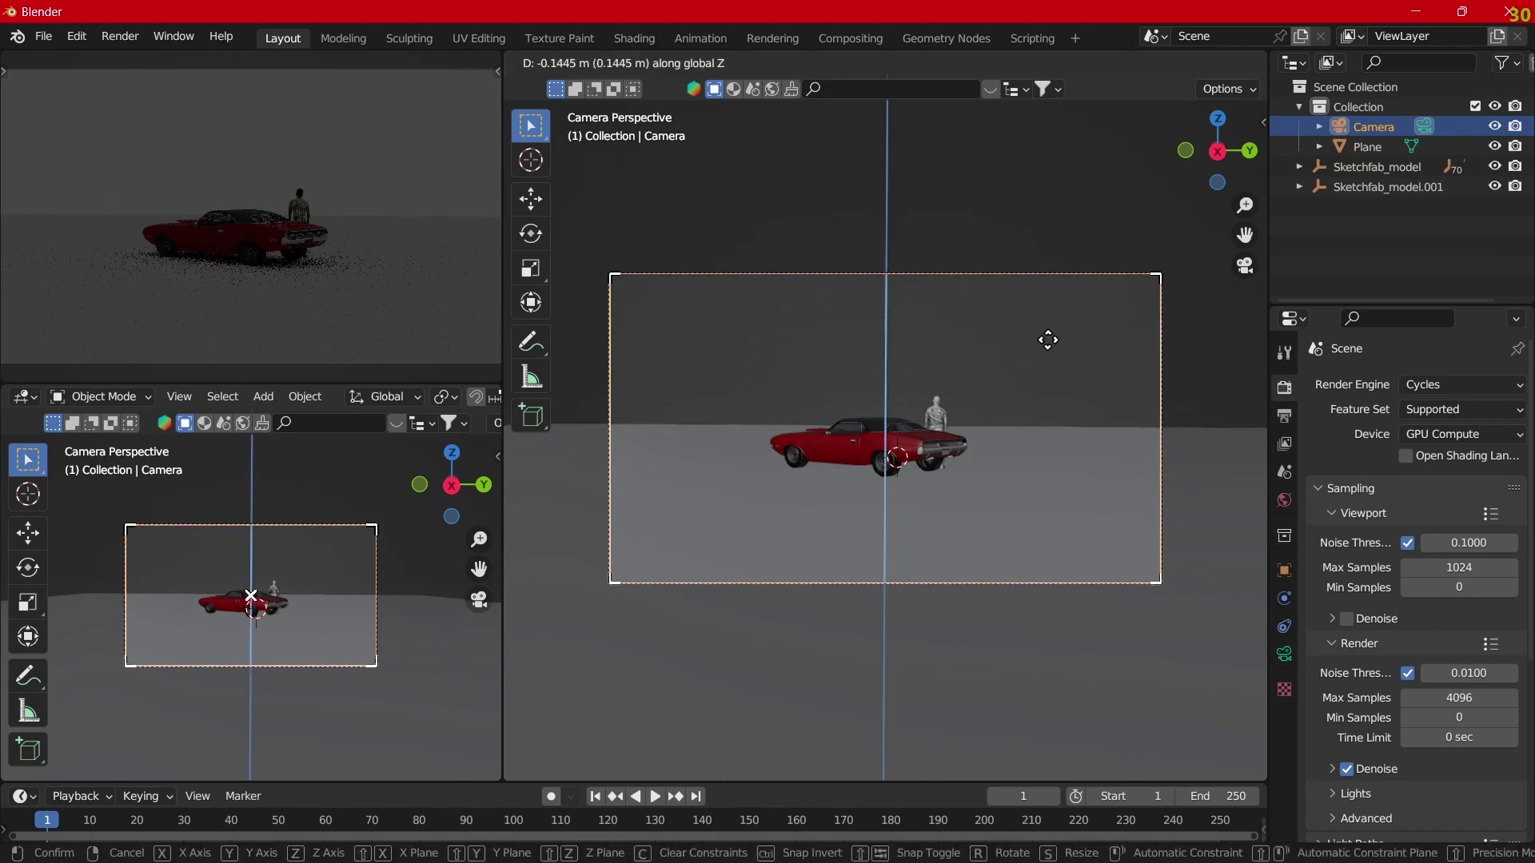
pyautogui.click(1052, 429)
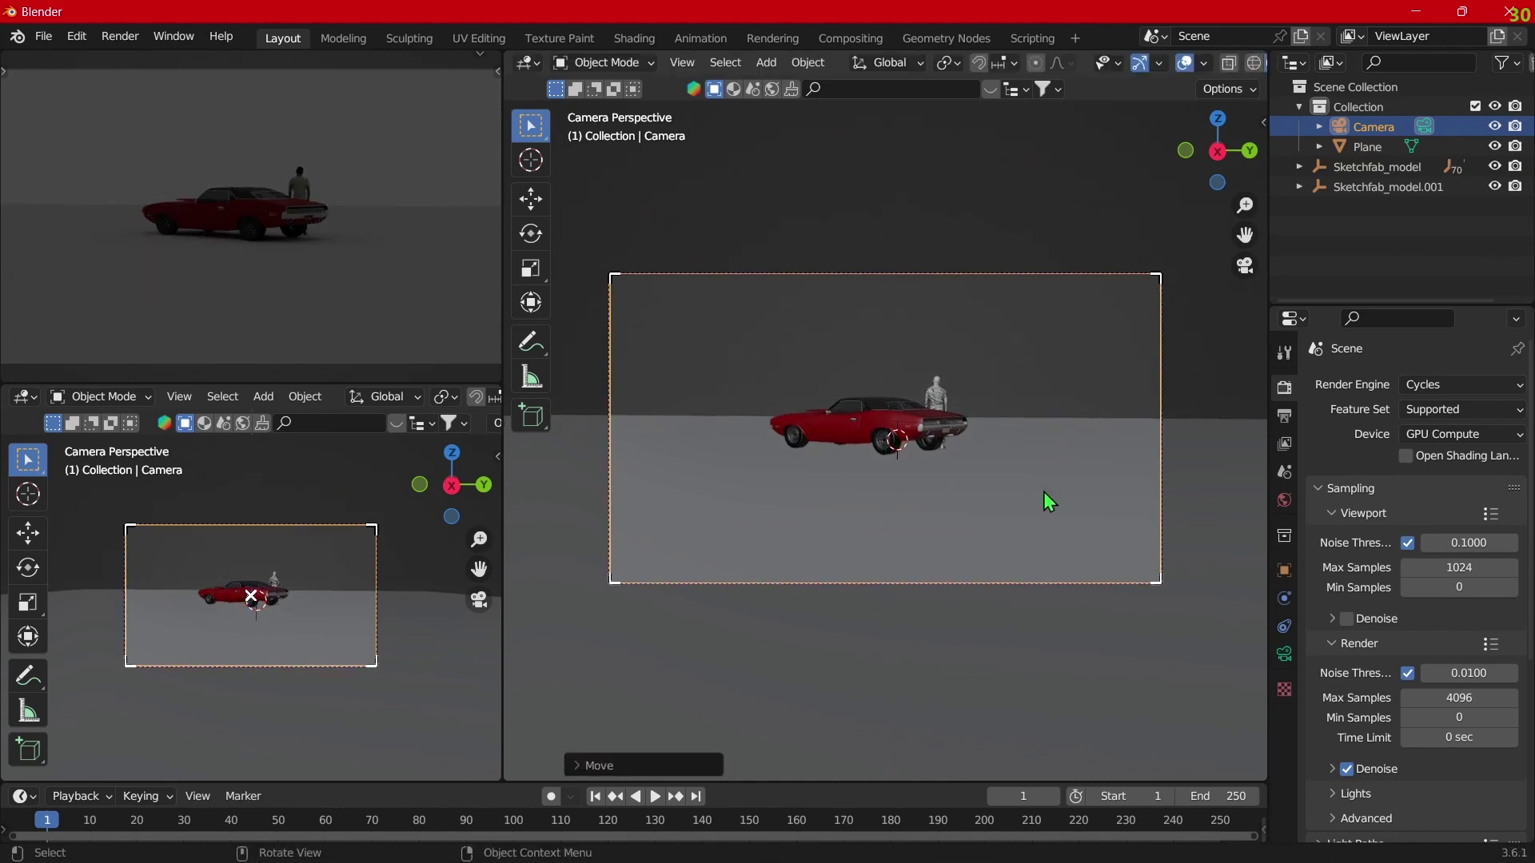
pyautogui.press('r')
pyautogui.press('x')
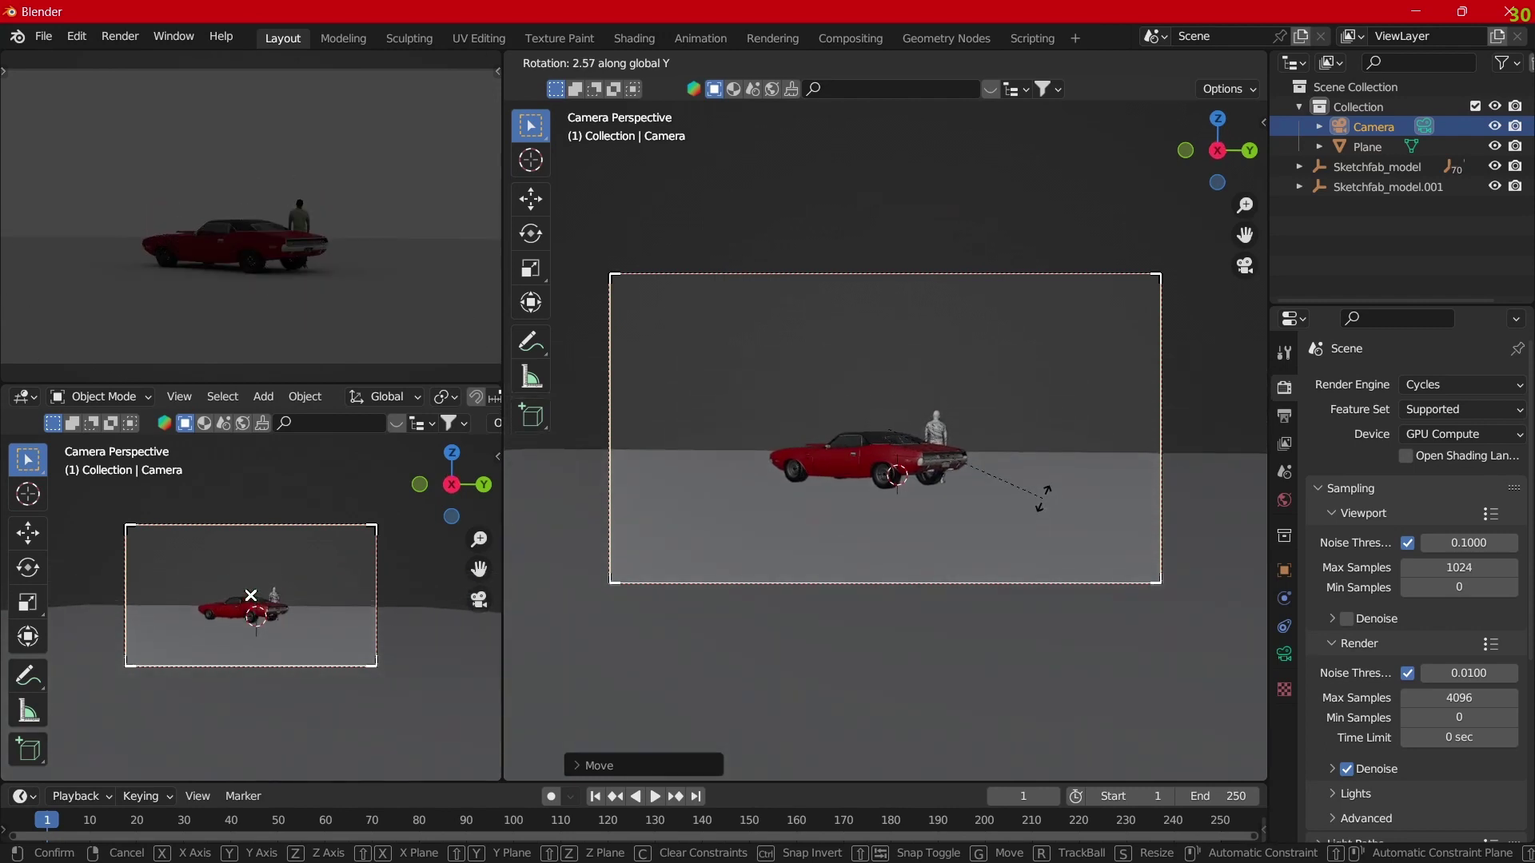
pyautogui.click(1043, 501)
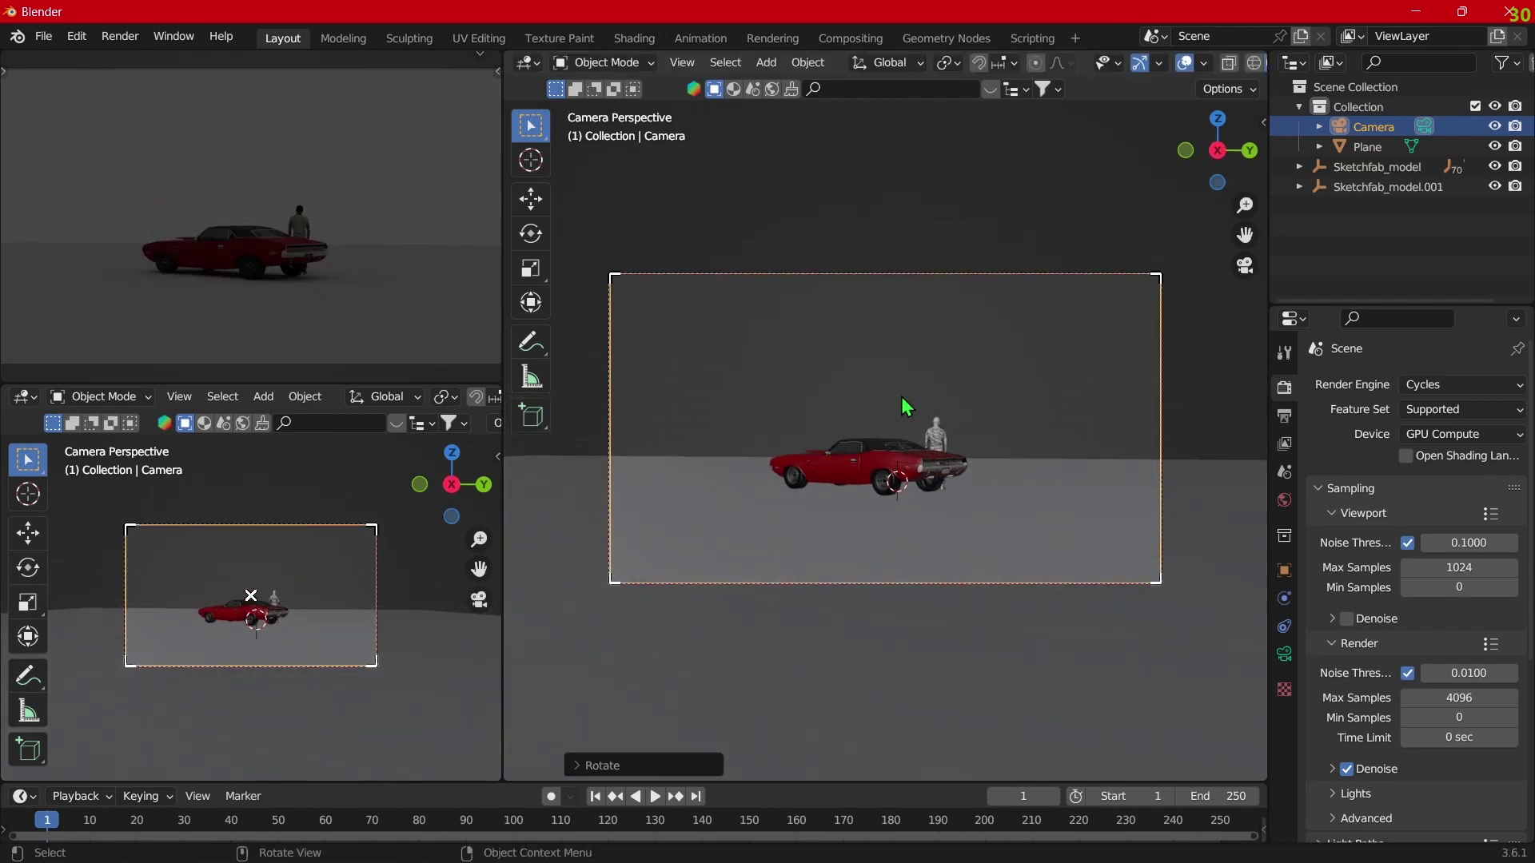
# Step: Scale the ground plane up, then stretch it along Y and along X
pyautogui.click(842, 528)
pyautogui.press('s')
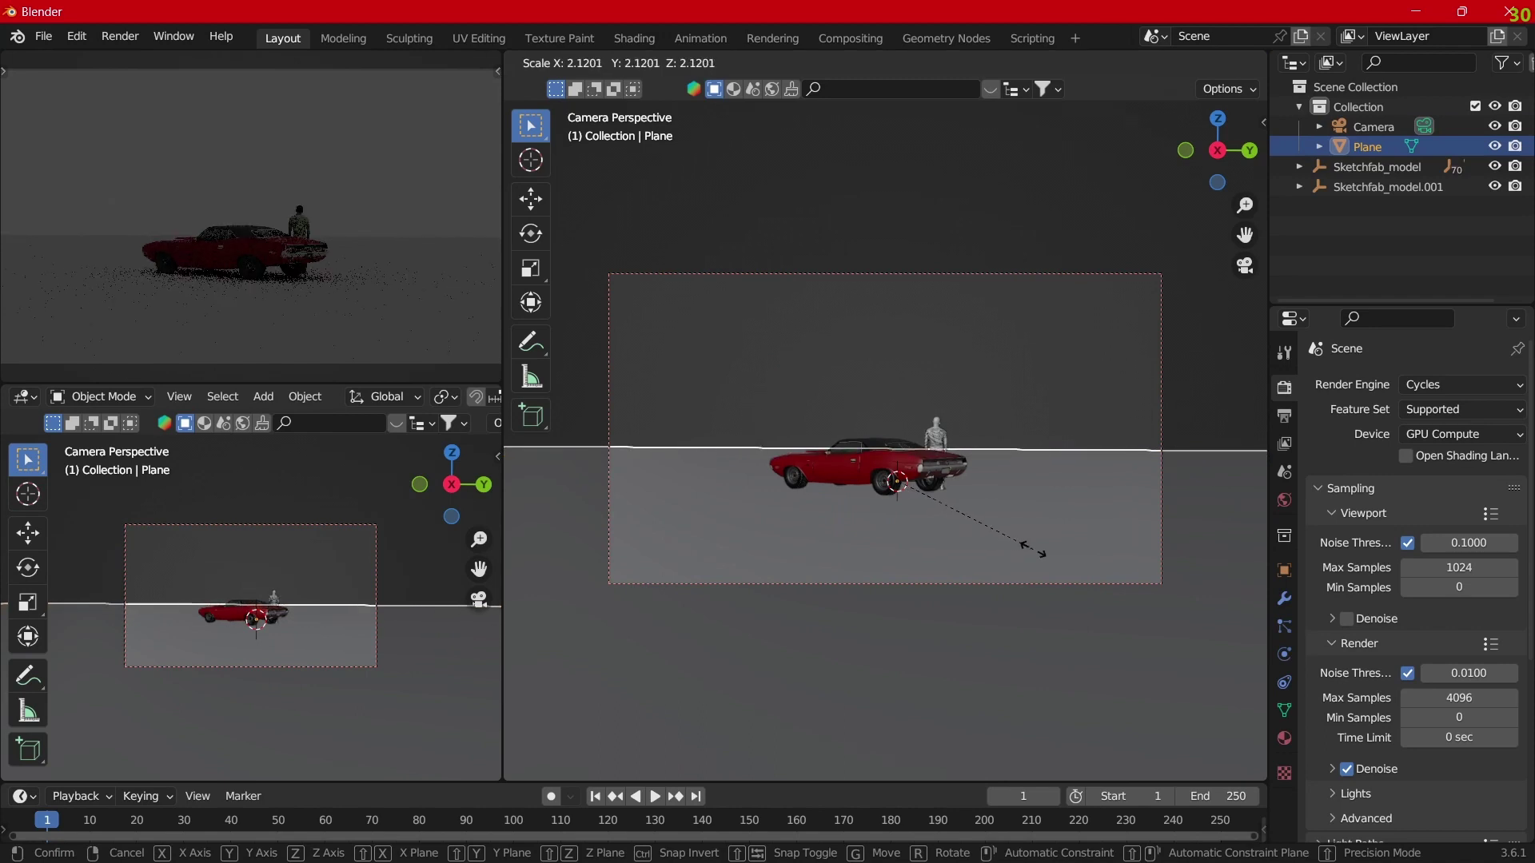
pyautogui.click(1191, 558)
pyautogui.press('s')
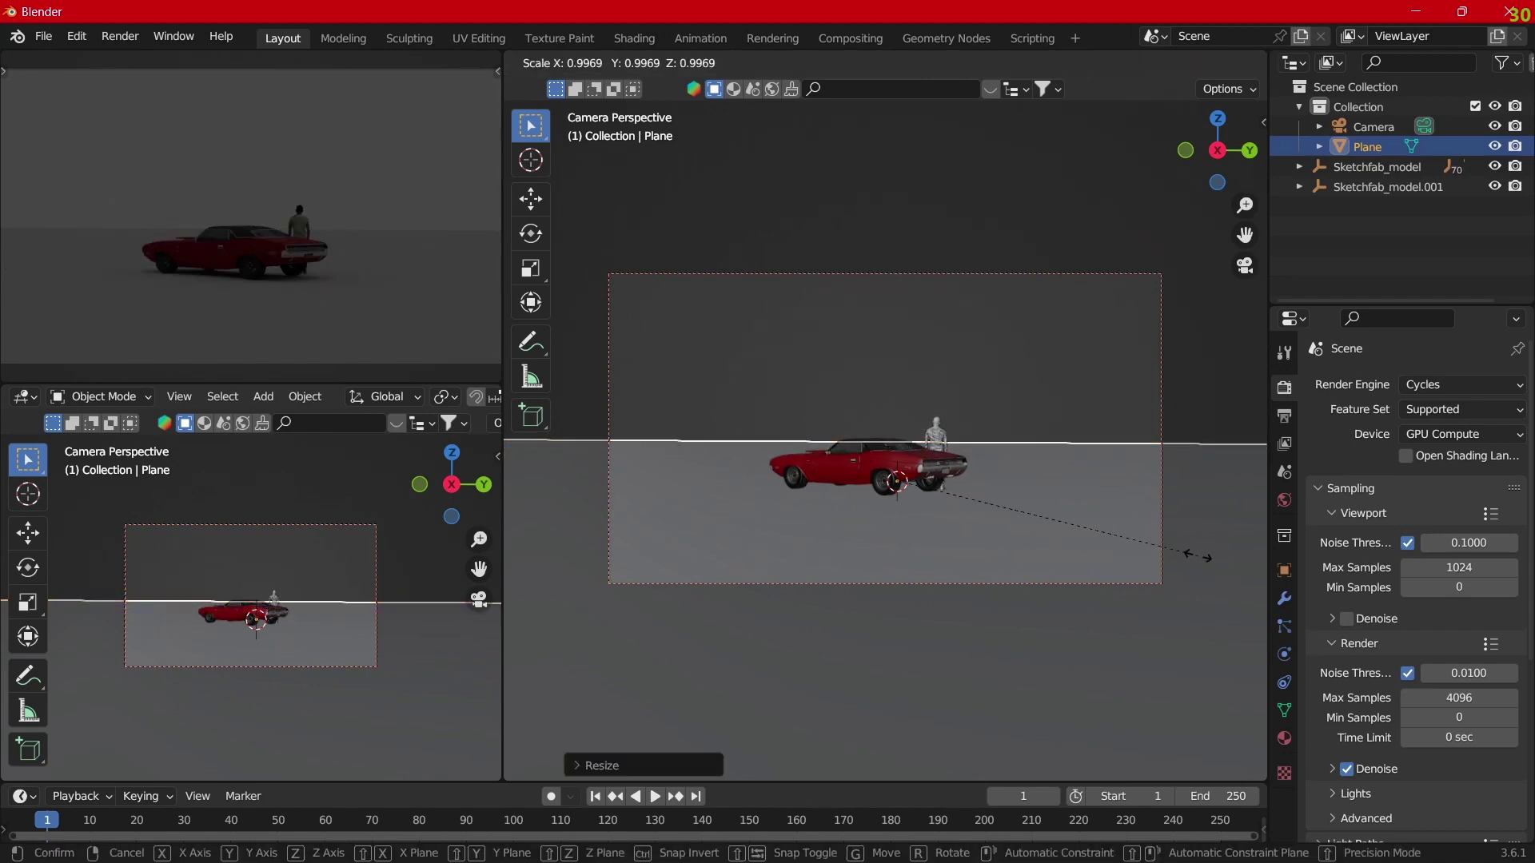
pyautogui.press('y')
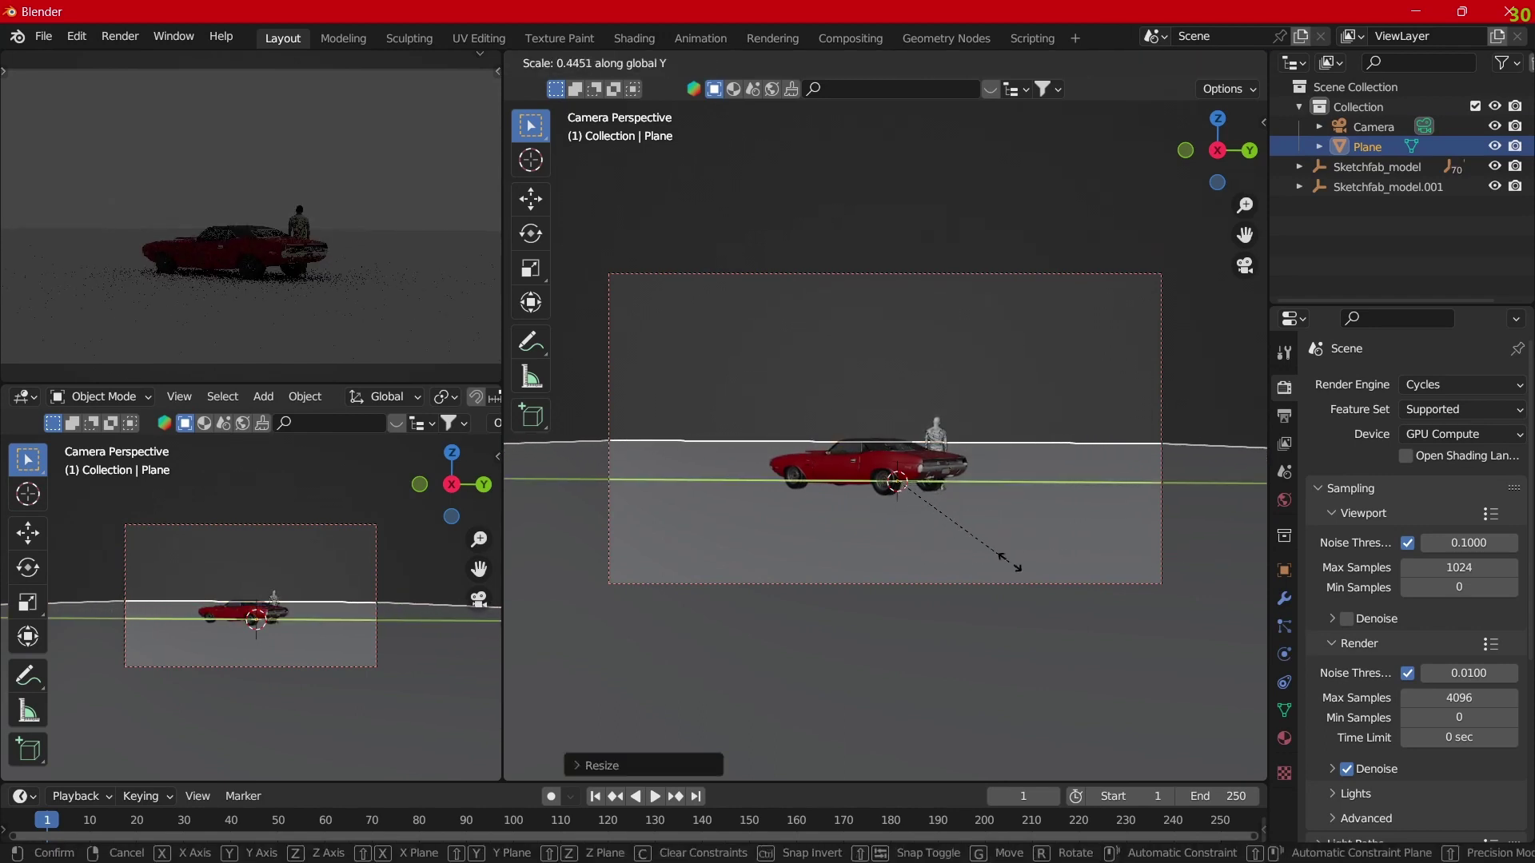
pyautogui.click(1019, 556)
pyautogui.press('s')
pyautogui.press('x')
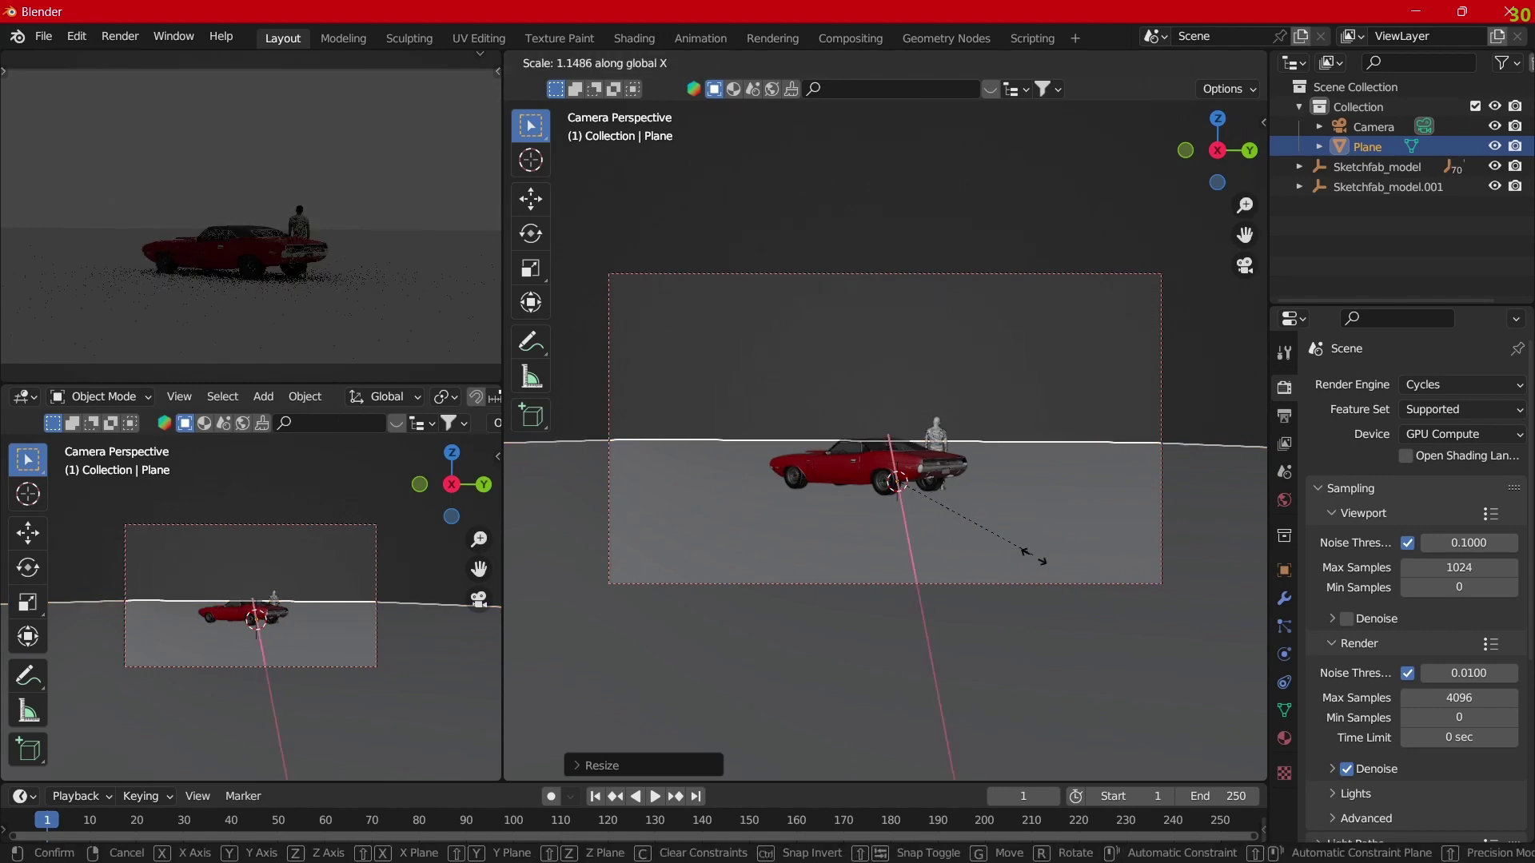
pyautogui.click(1089, 654)
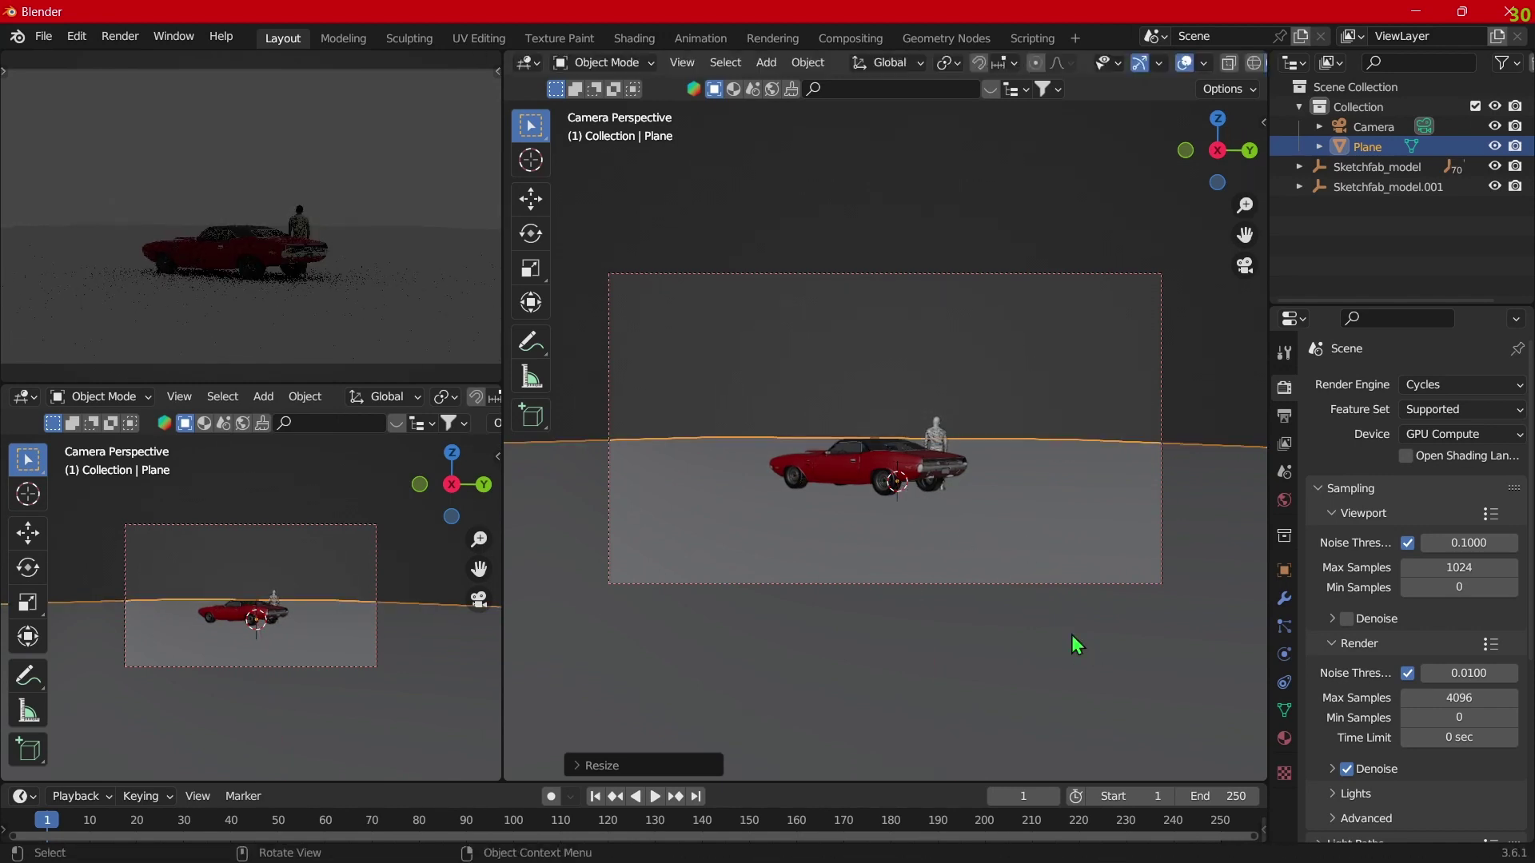
# Step: Slide the plane along X, shorten it along X, and slide it along X again
pyautogui.moveTo(1071, 635)
pyautogui.mouseDown(button='middle')
pyautogui.moveTo(1044, 488)
pyautogui.moveTo(1106, 452)
pyautogui.mouseUp(button='middle')
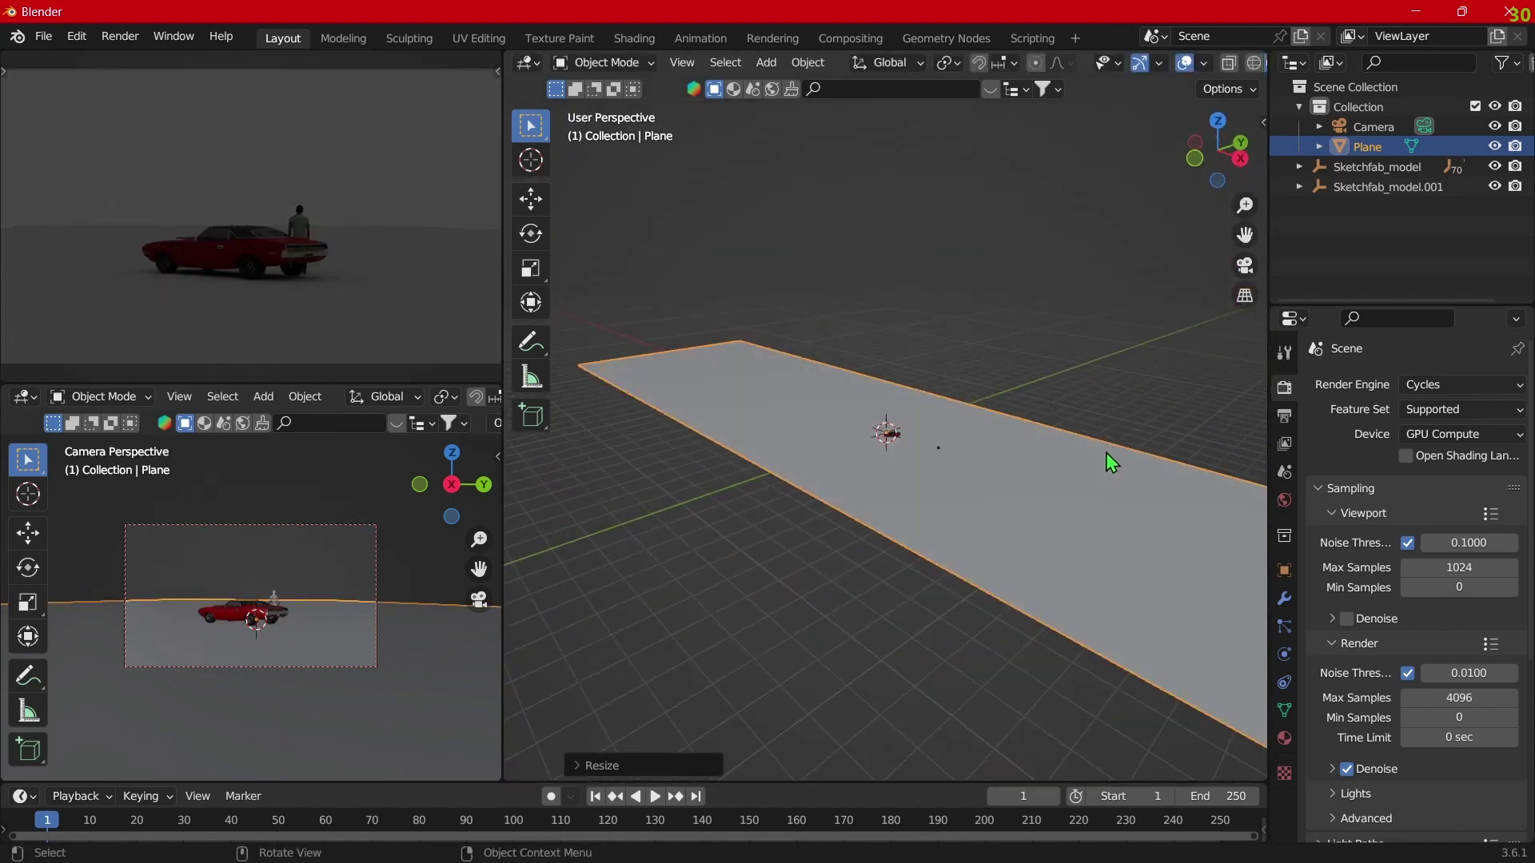
pyautogui.scroll(-3, 1116, 469)
pyautogui.press('g')
pyautogui.press('x')
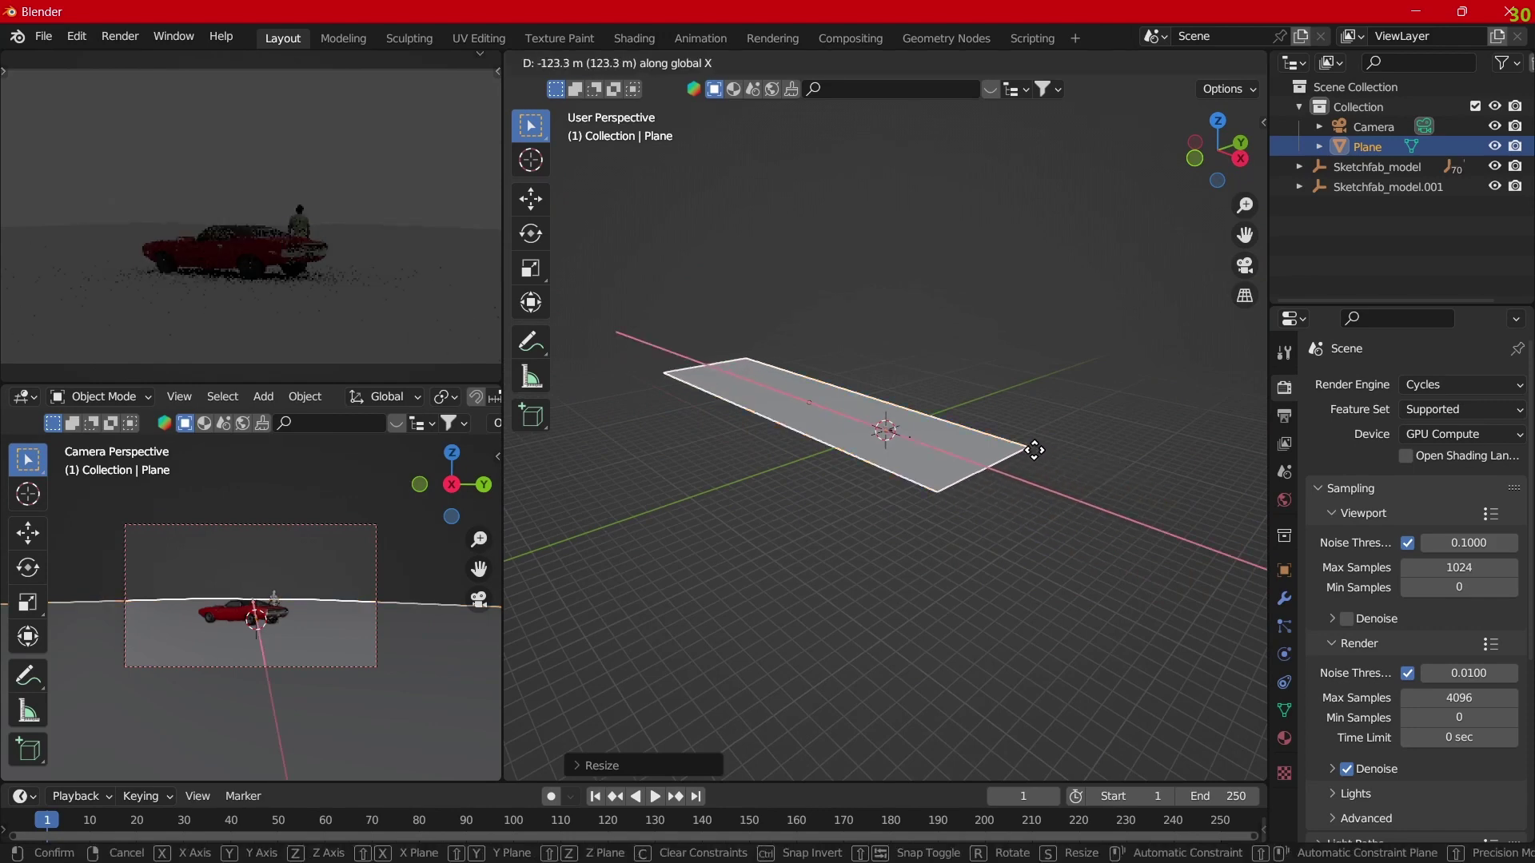
pyautogui.click(1039, 459)
pyautogui.press('s')
pyautogui.press('x')
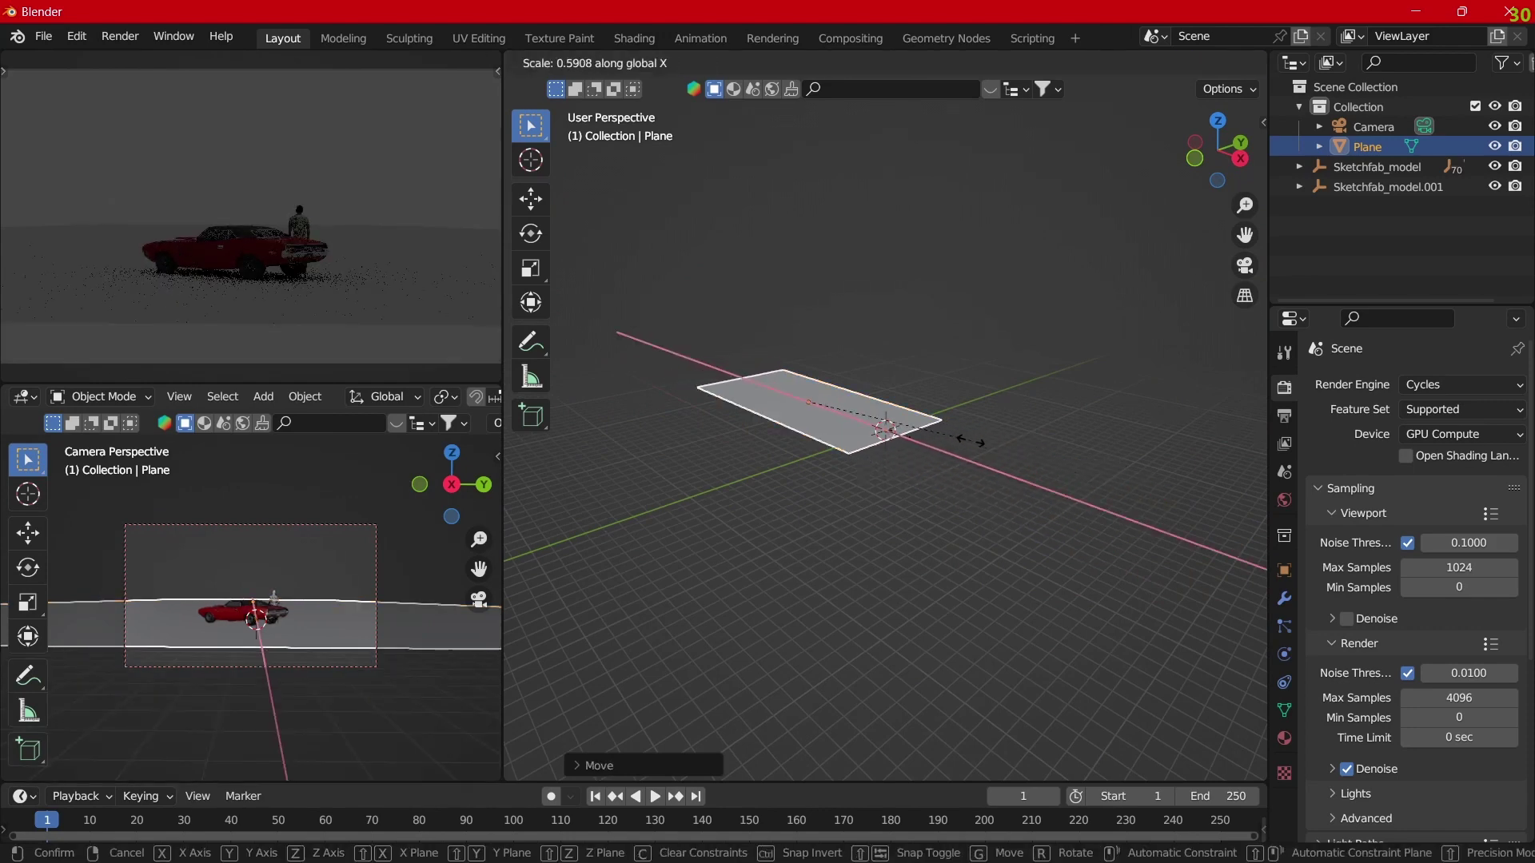
pyautogui.click(987, 458)
pyautogui.press('g')
pyautogui.press('x')
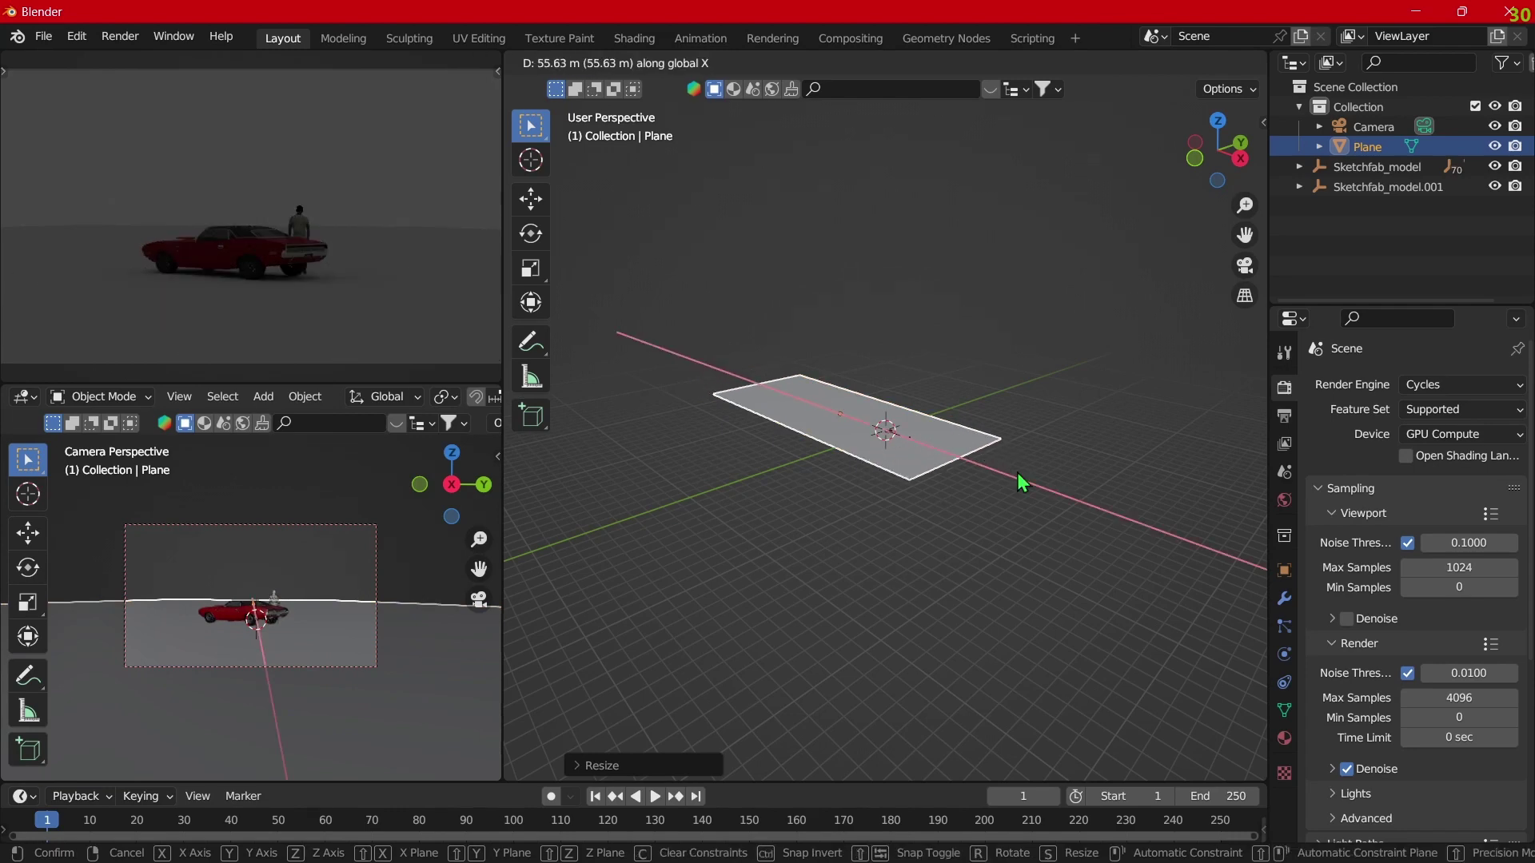
pyautogui.click(1017, 473)
pyautogui.moveTo(966, 458); pyautogui.dragTo(901, 429, button='middle')
# Step: Add a new enlarged plane and rotate it 90° about X to stand upright
pyautogui.hotkey('shift', 'a')
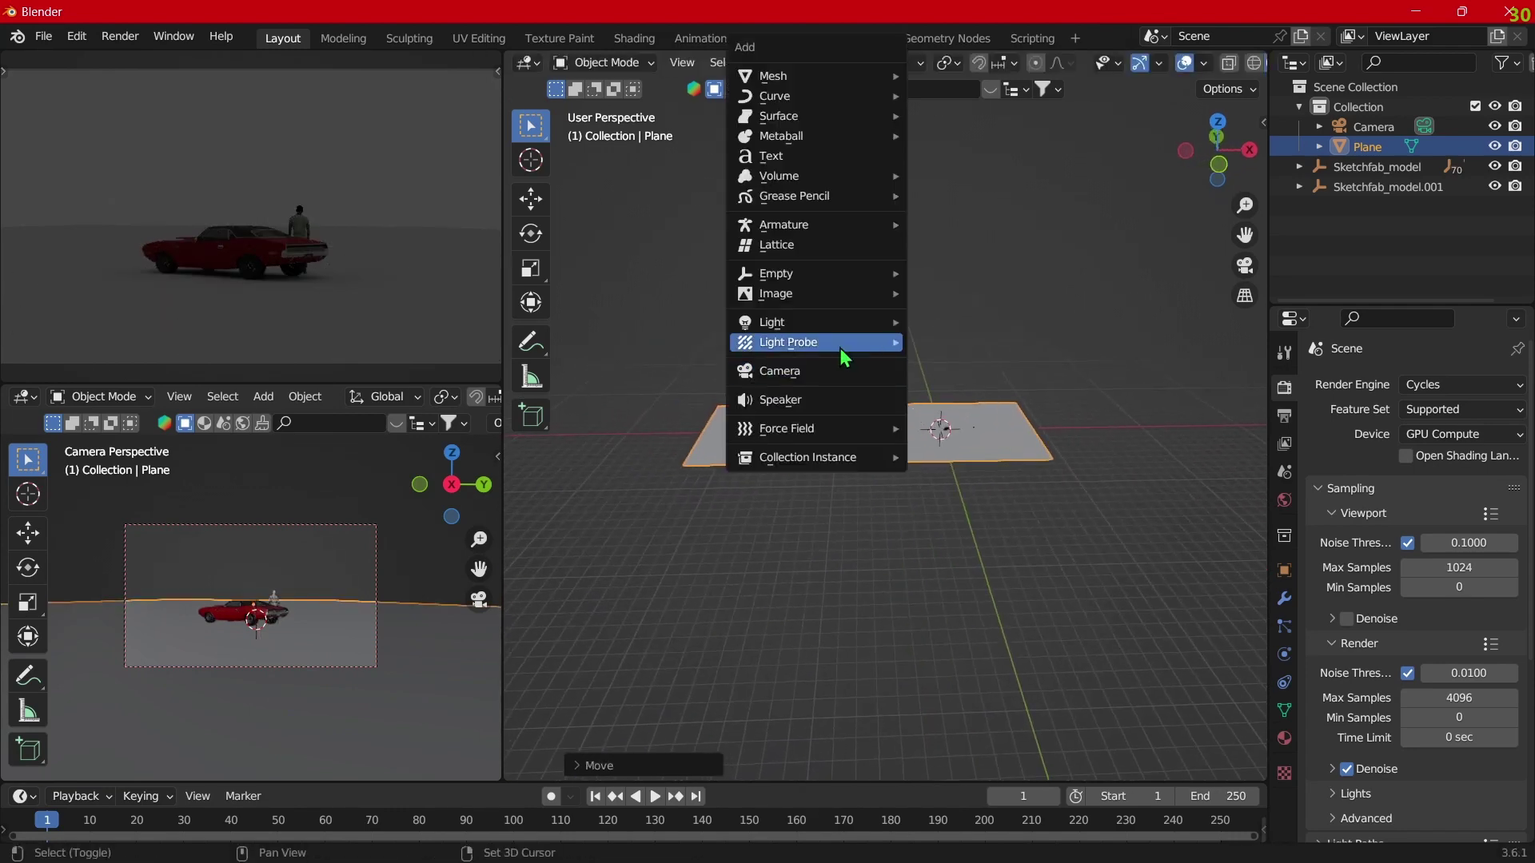
pyautogui.hotkey('shift', 'a')
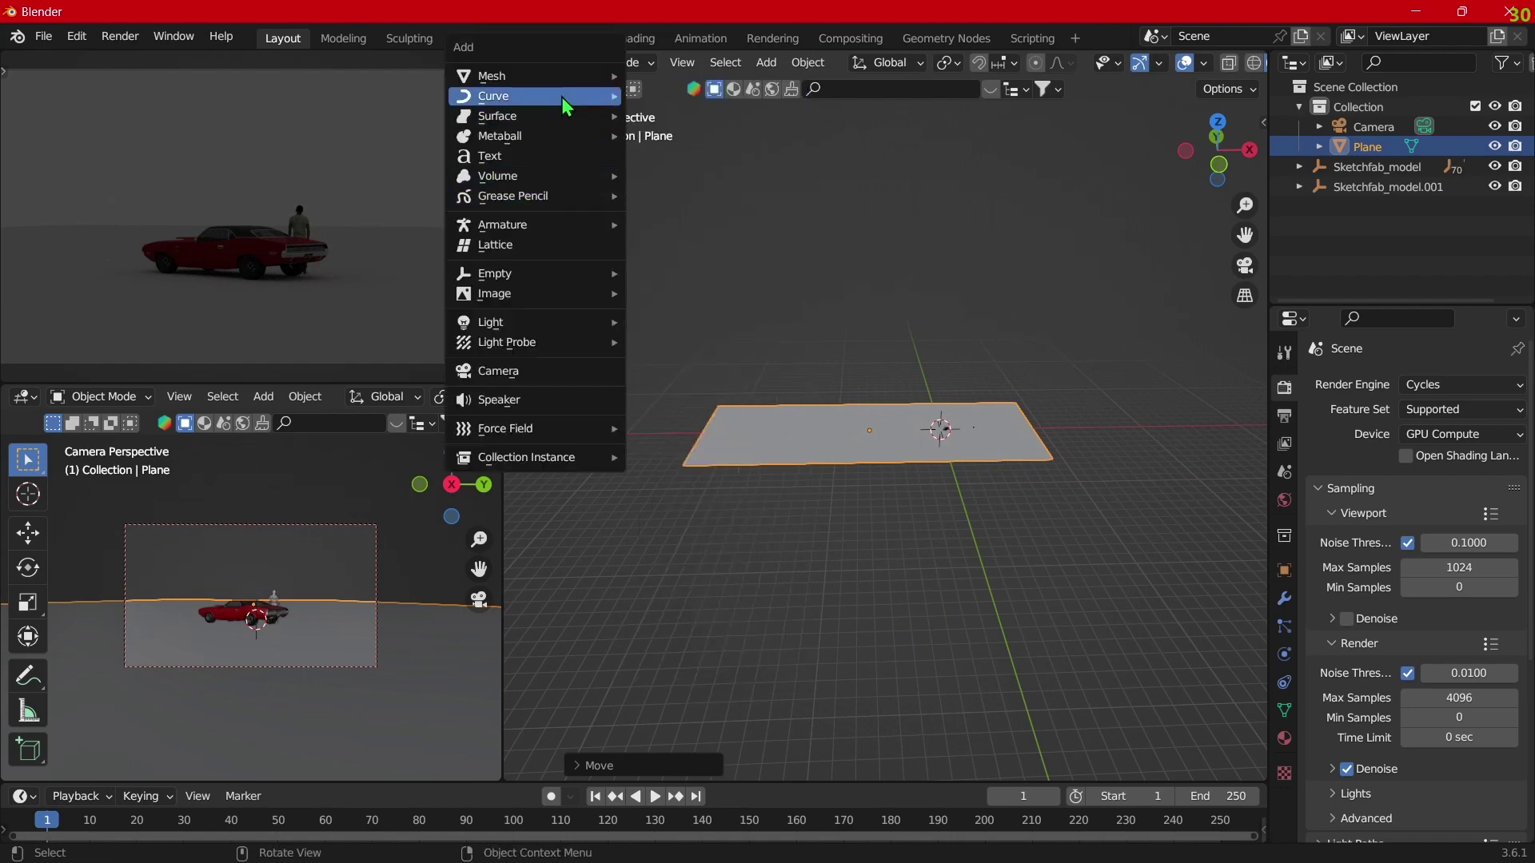
pyautogui.press('Escape')
pyautogui.hotkey('shift', 'a')
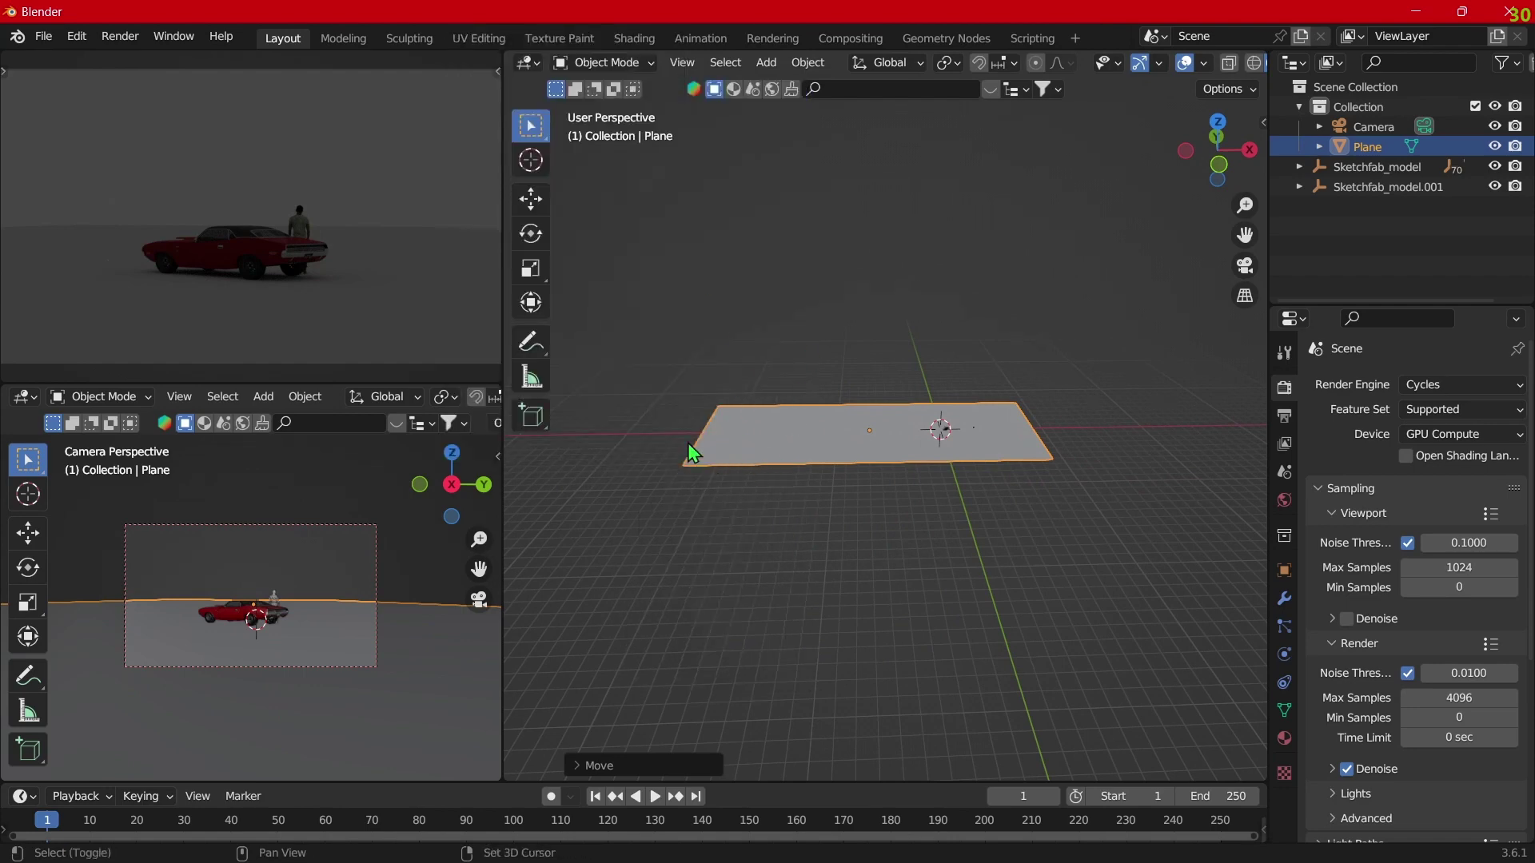
pyautogui.hotkey('shift', 'a')
pyautogui.hotkey('shift', 'a')
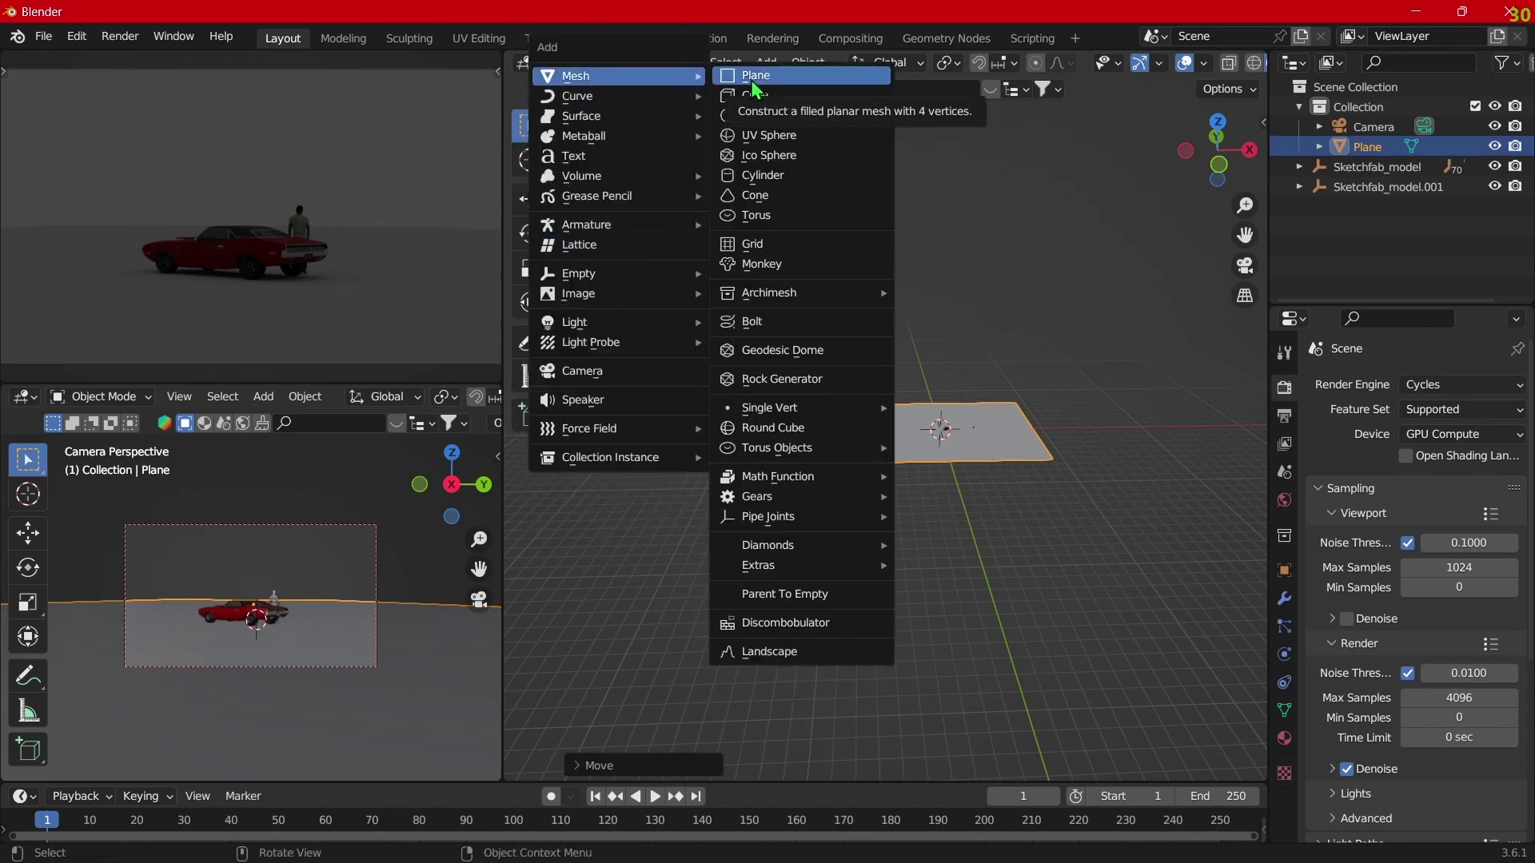
pyautogui.click(755, 76)
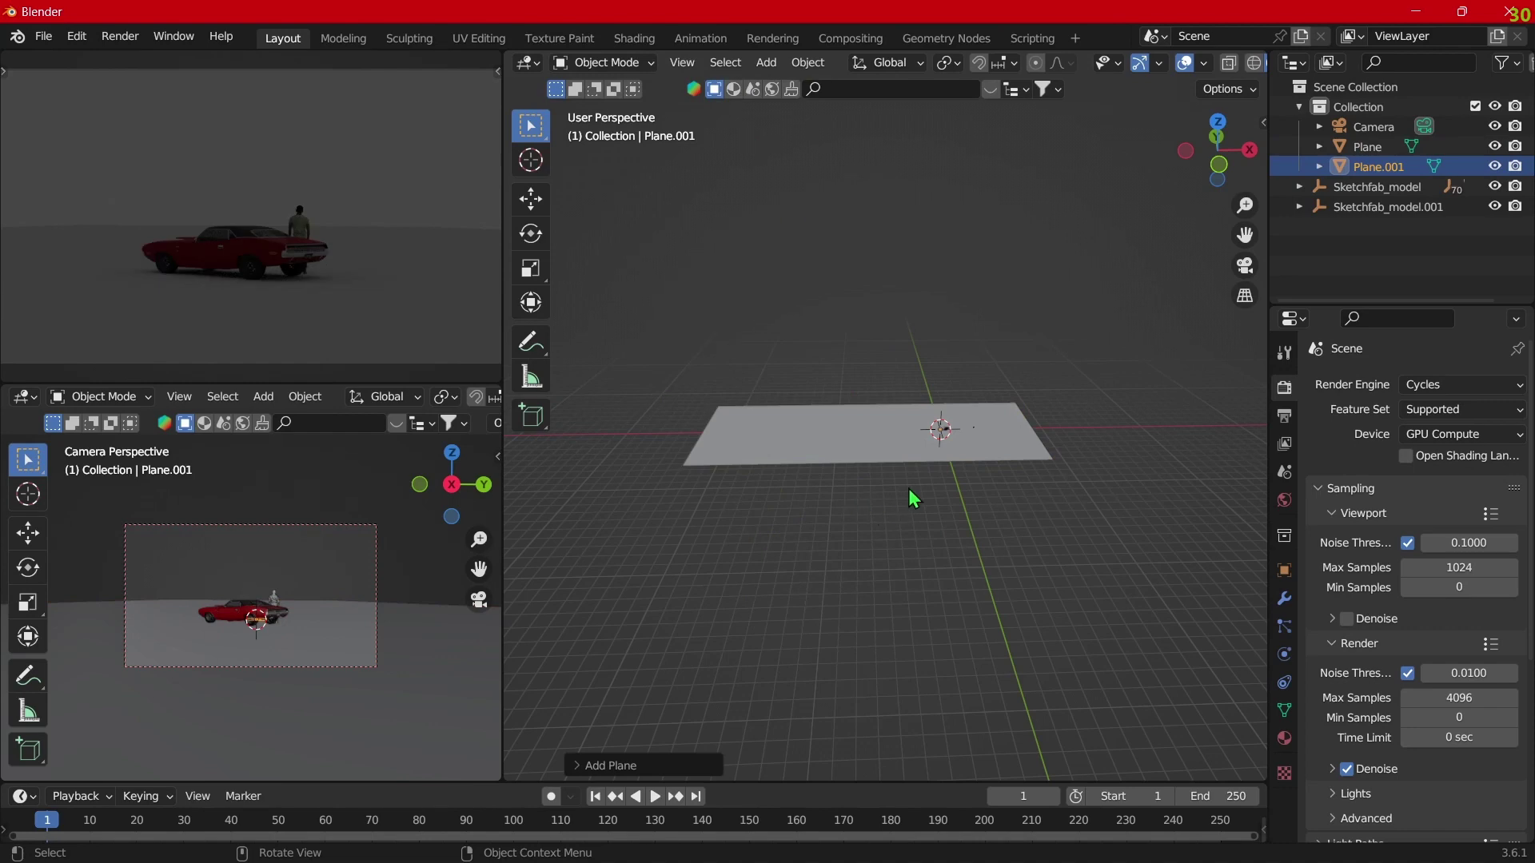
pyautogui.press('s')
pyautogui.click(979, 627)
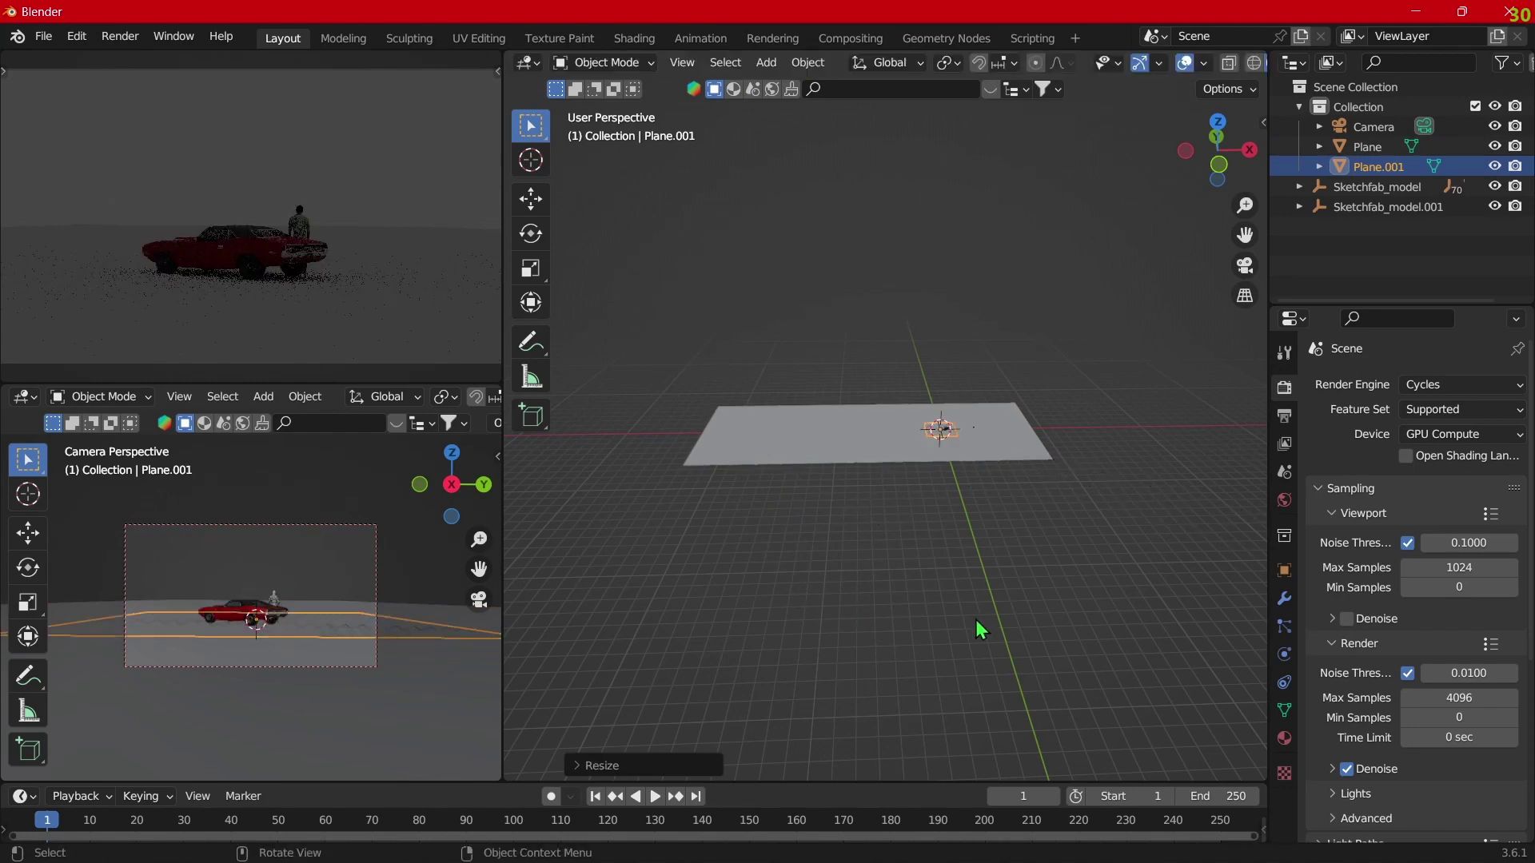
pyautogui.press('g')
pyautogui.click(830, 590)
pyautogui.write('rx')
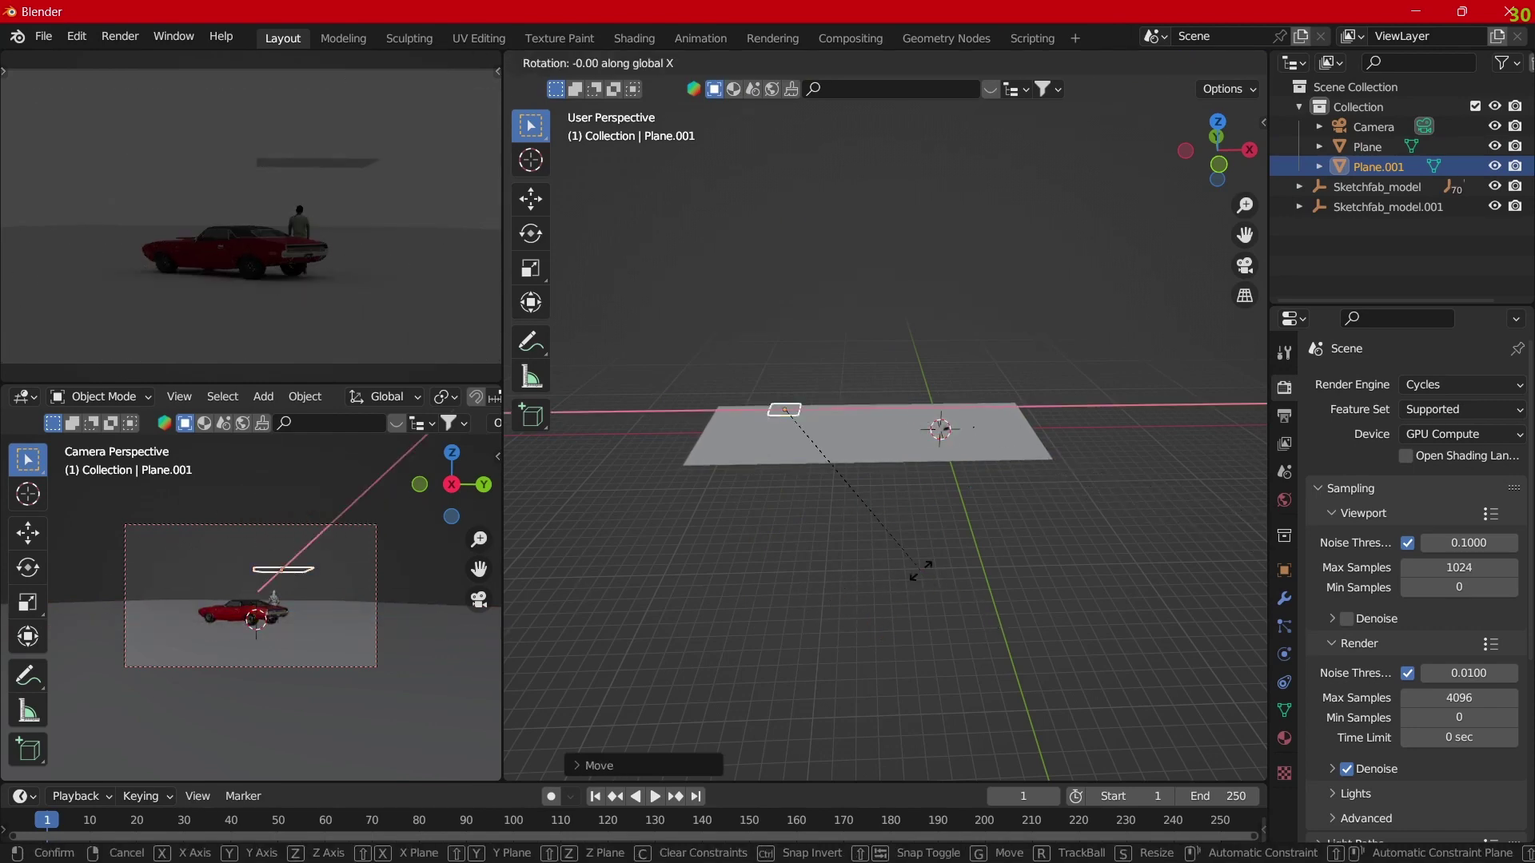
pyautogui.write('90')
pyautogui.press('Return')
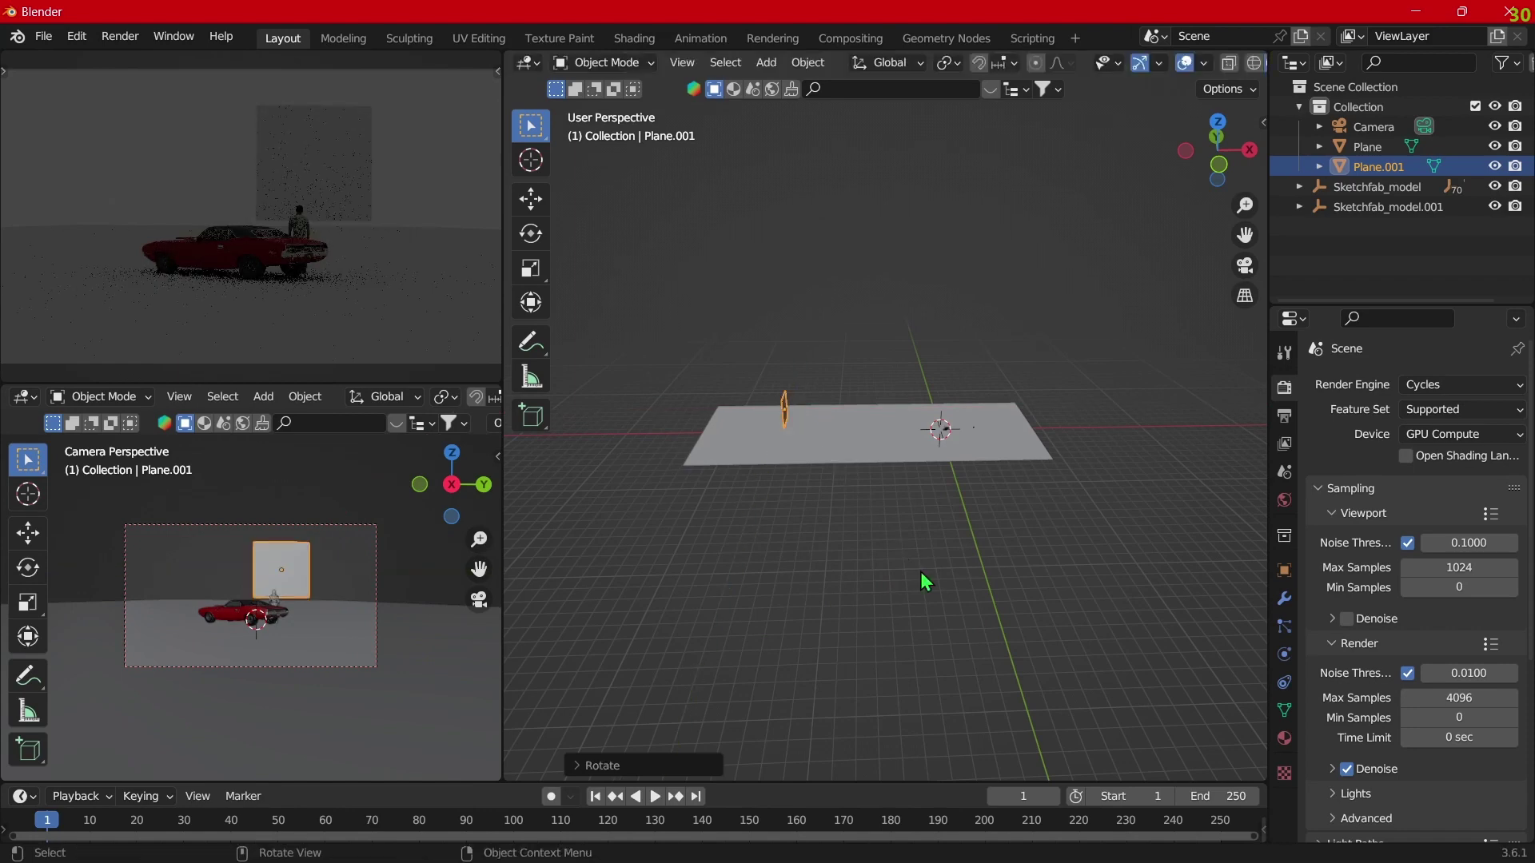
# Step: Position the upright plane behind the car and widen it along Y
pyautogui.press('KP_3')
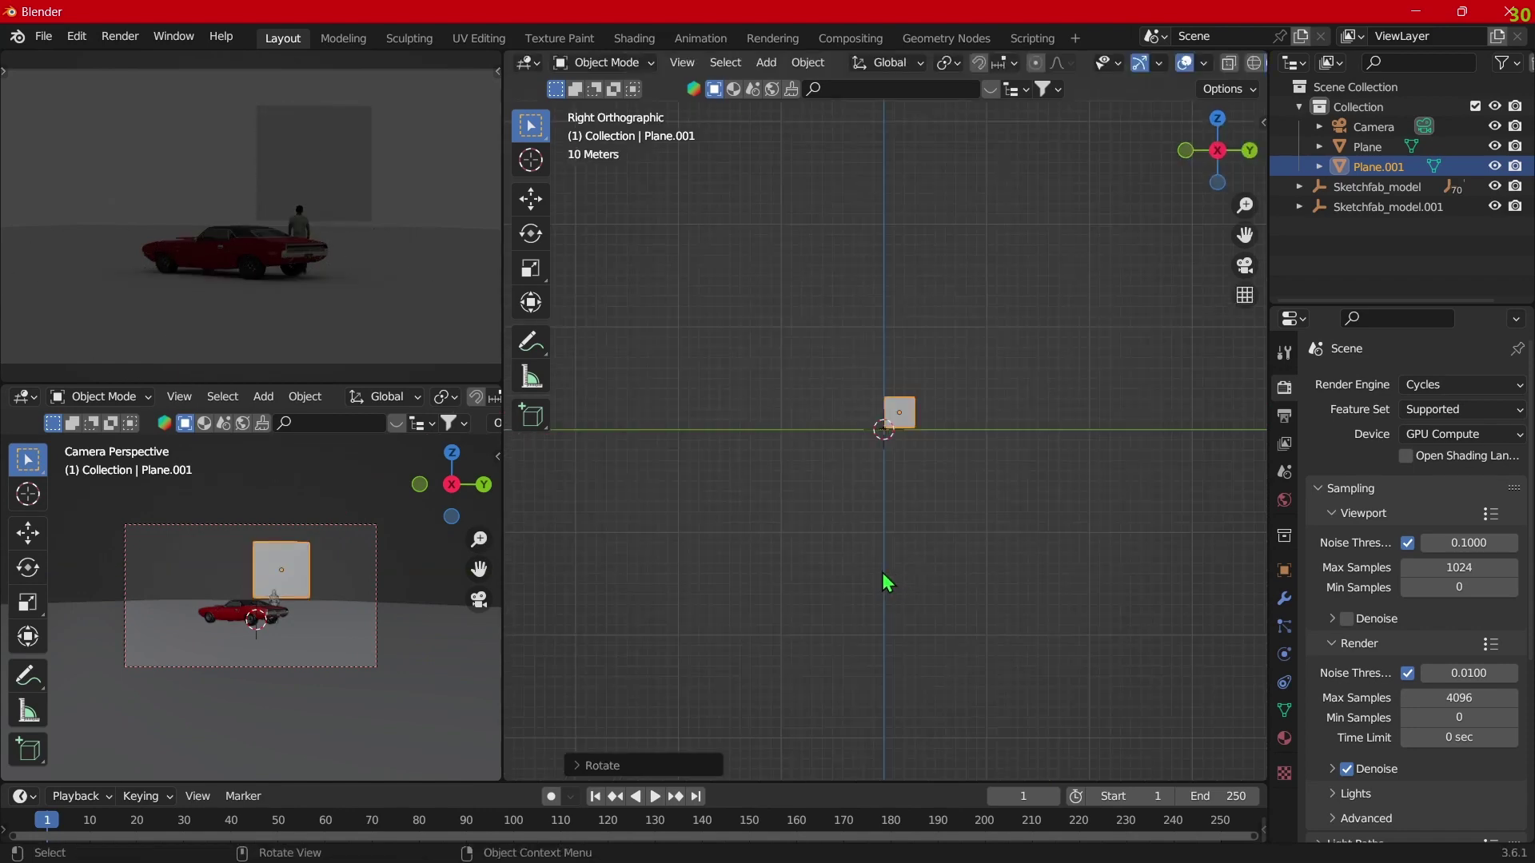
pyautogui.press('g')
pyautogui.click(1081, 507)
pyautogui.press('s')
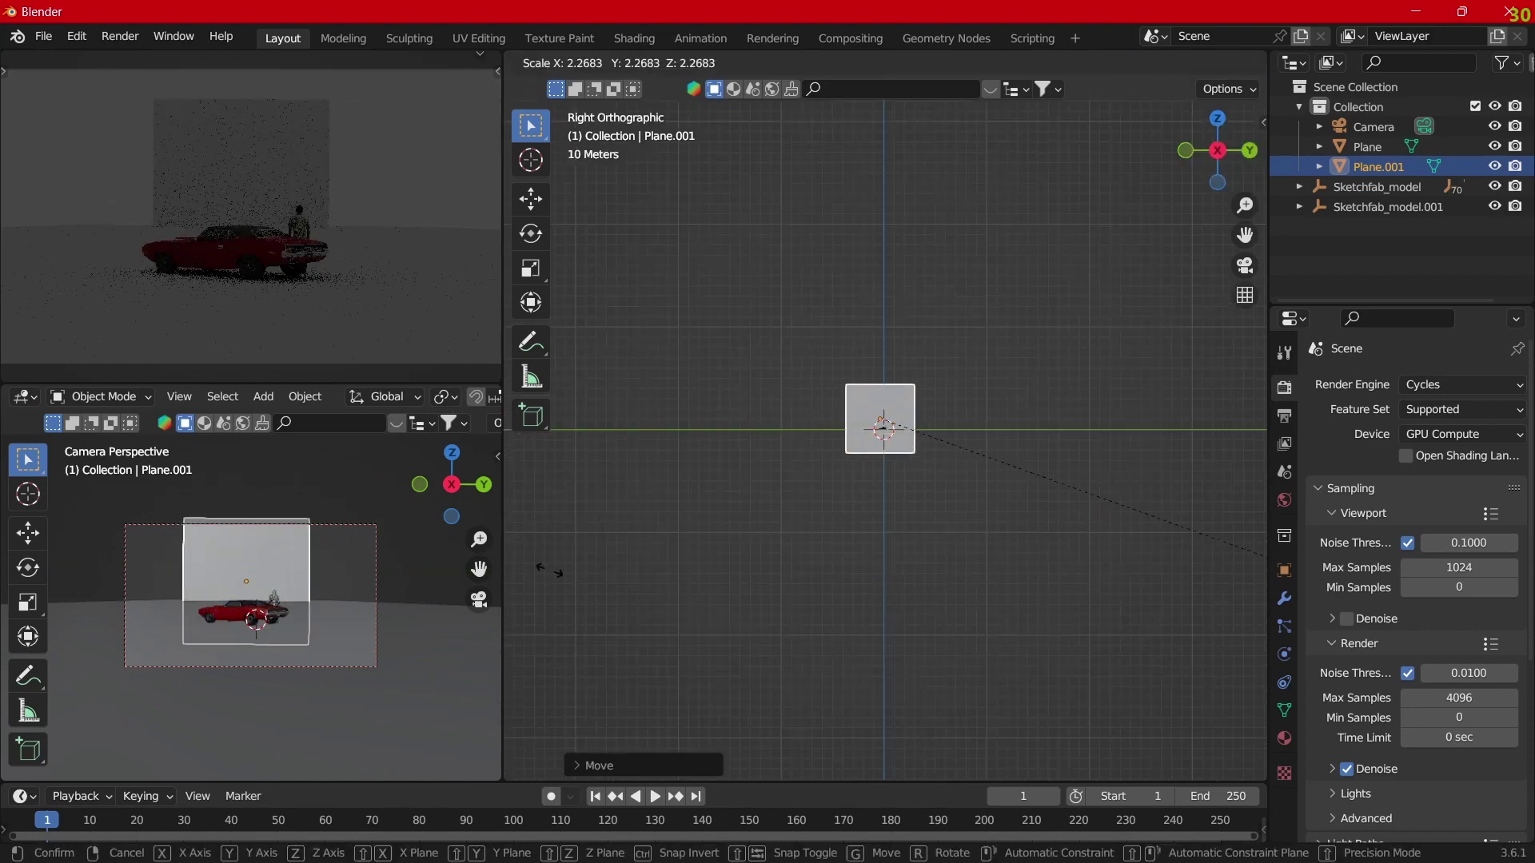
pyautogui.press('x')
pyautogui.press('y')
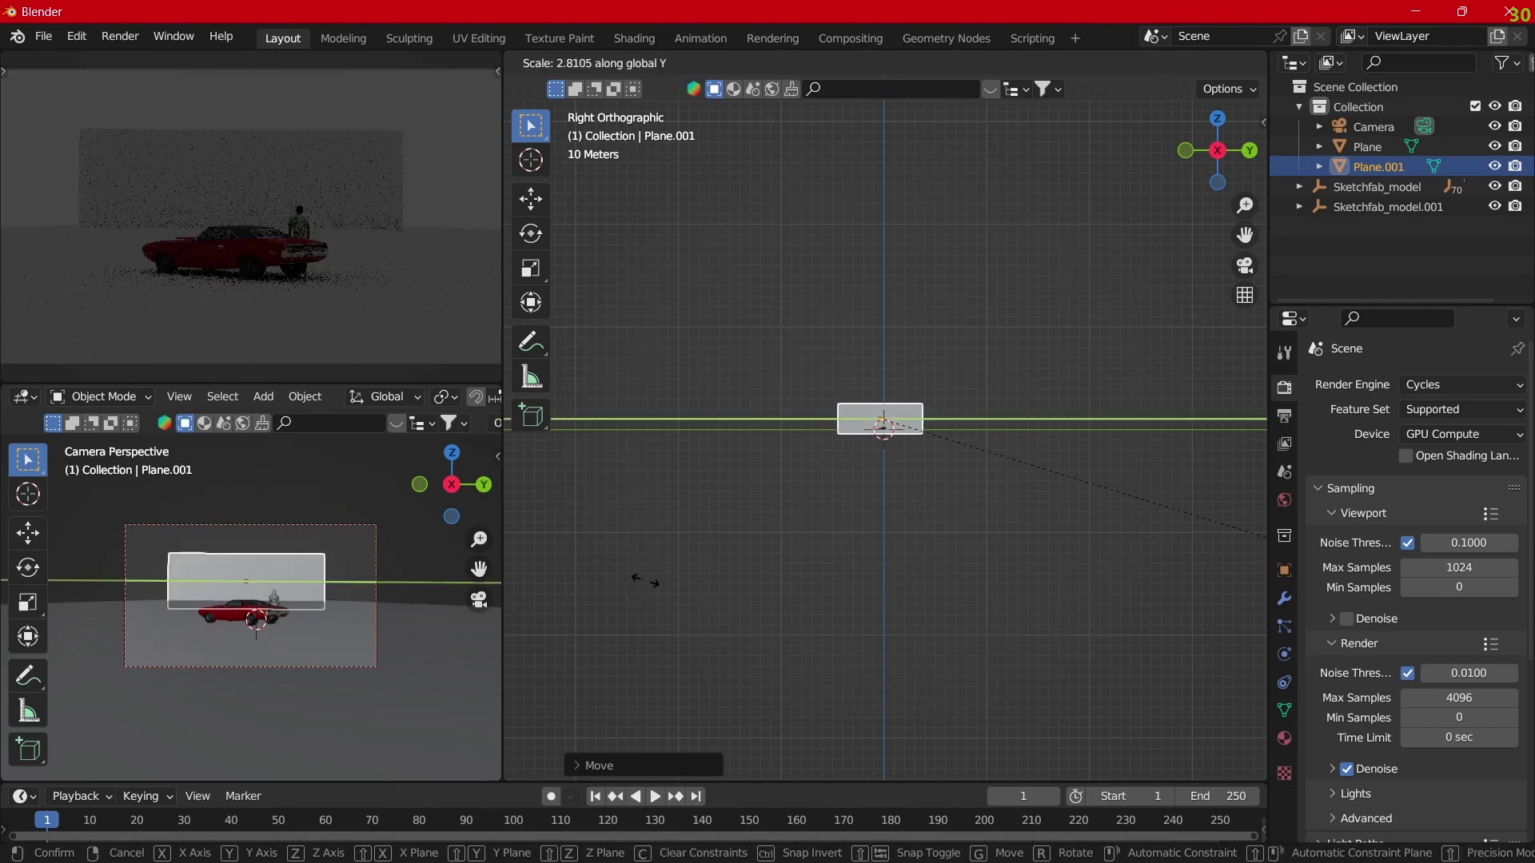
pyautogui.click(1070, 574)
pyautogui.press('g')
pyautogui.press('z')
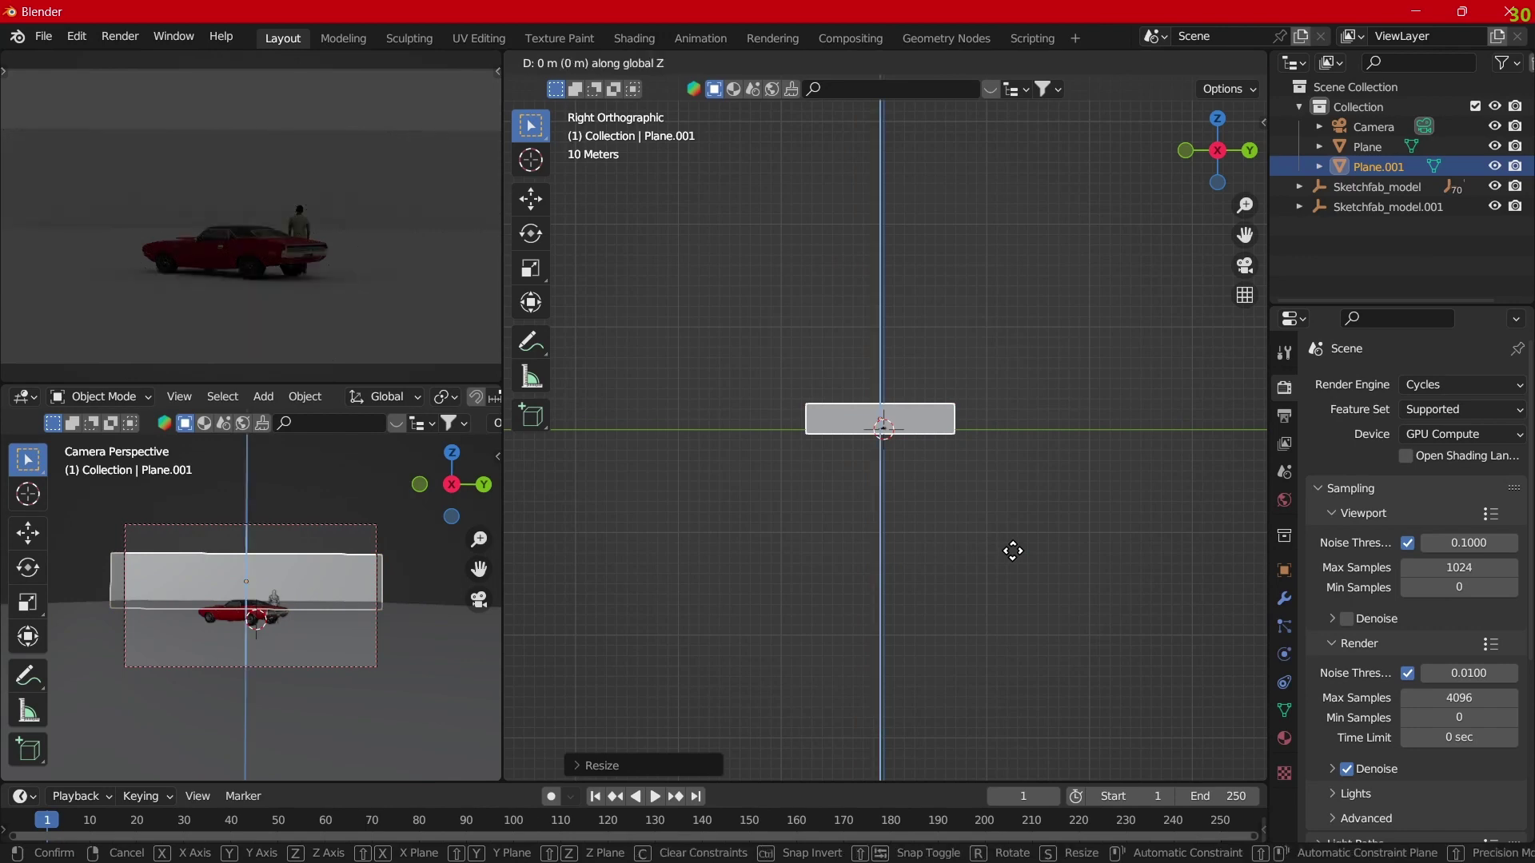
pyautogui.click(994, 541)
# Step: Stretch the backdrop taller along Z and raise it into a wall
pyautogui.press('s')
pyautogui.press('z')
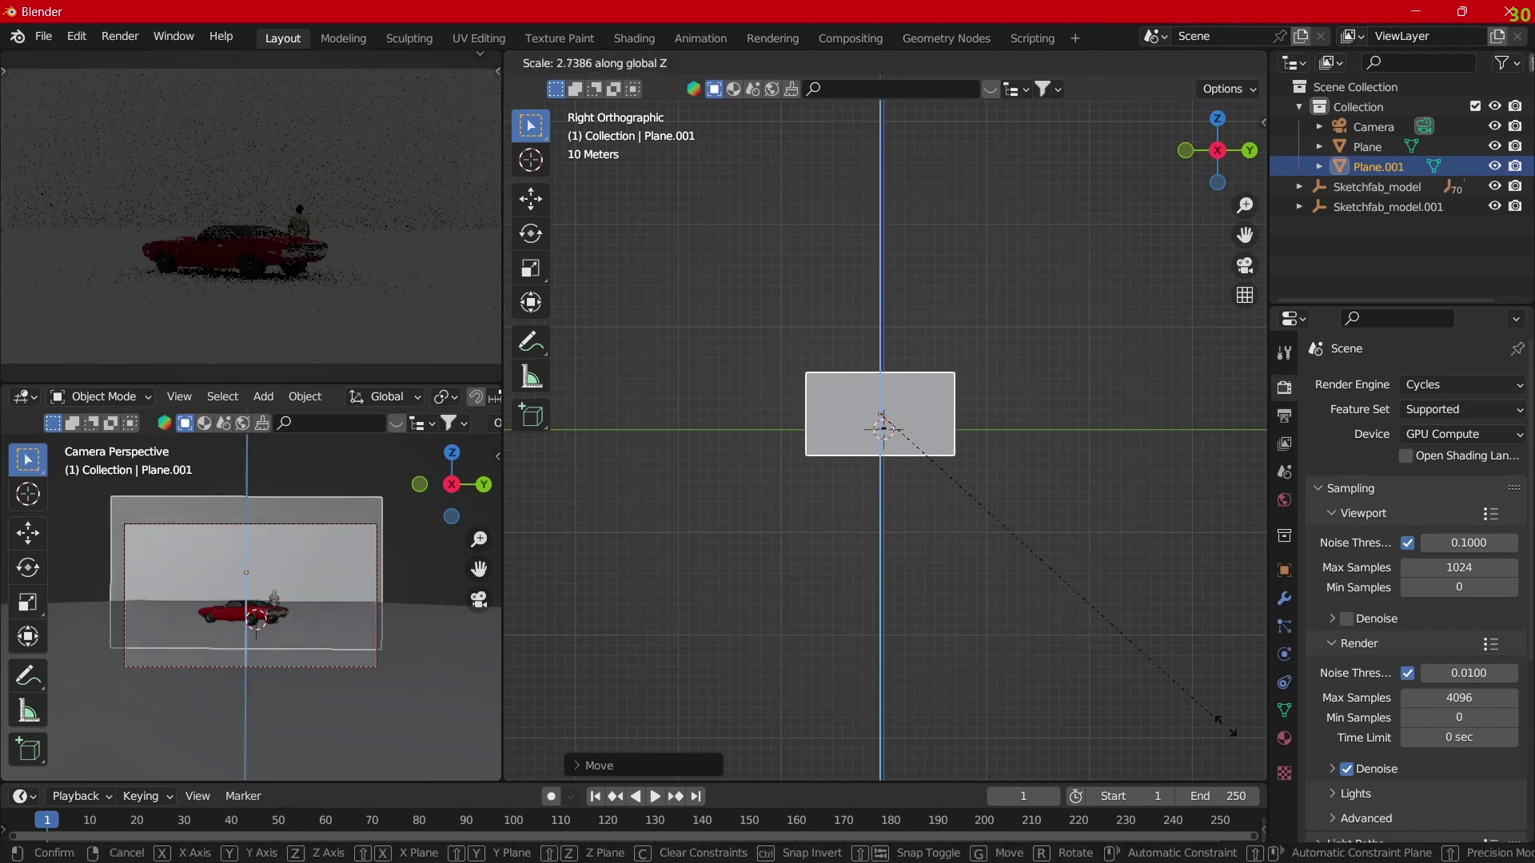
pyautogui.click(671, 773)
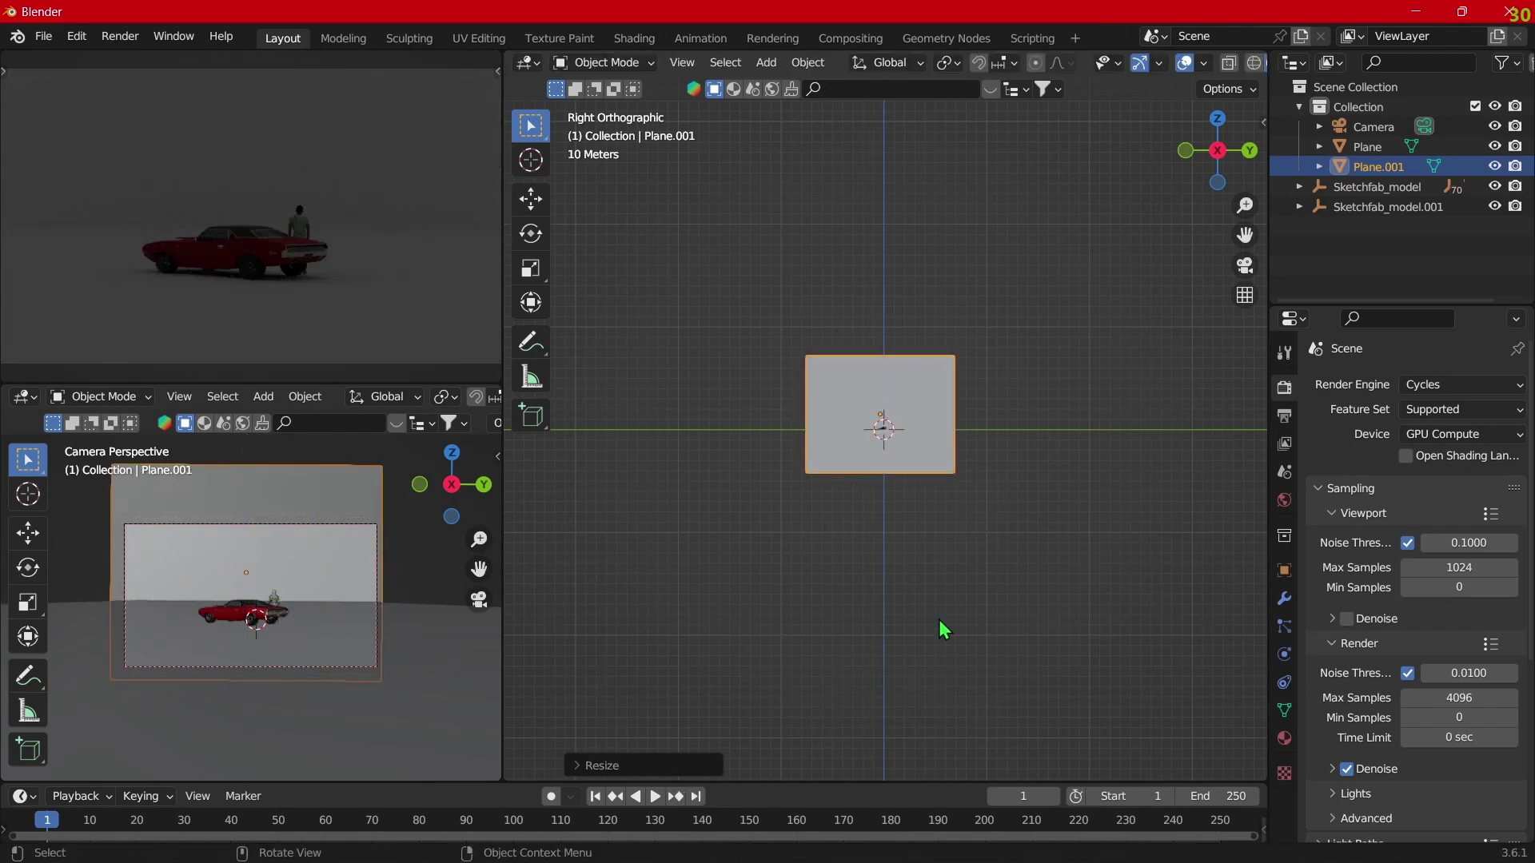
pyautogui.press('g')
pyautogui.press('z')
pyautogui.click(935, 479)
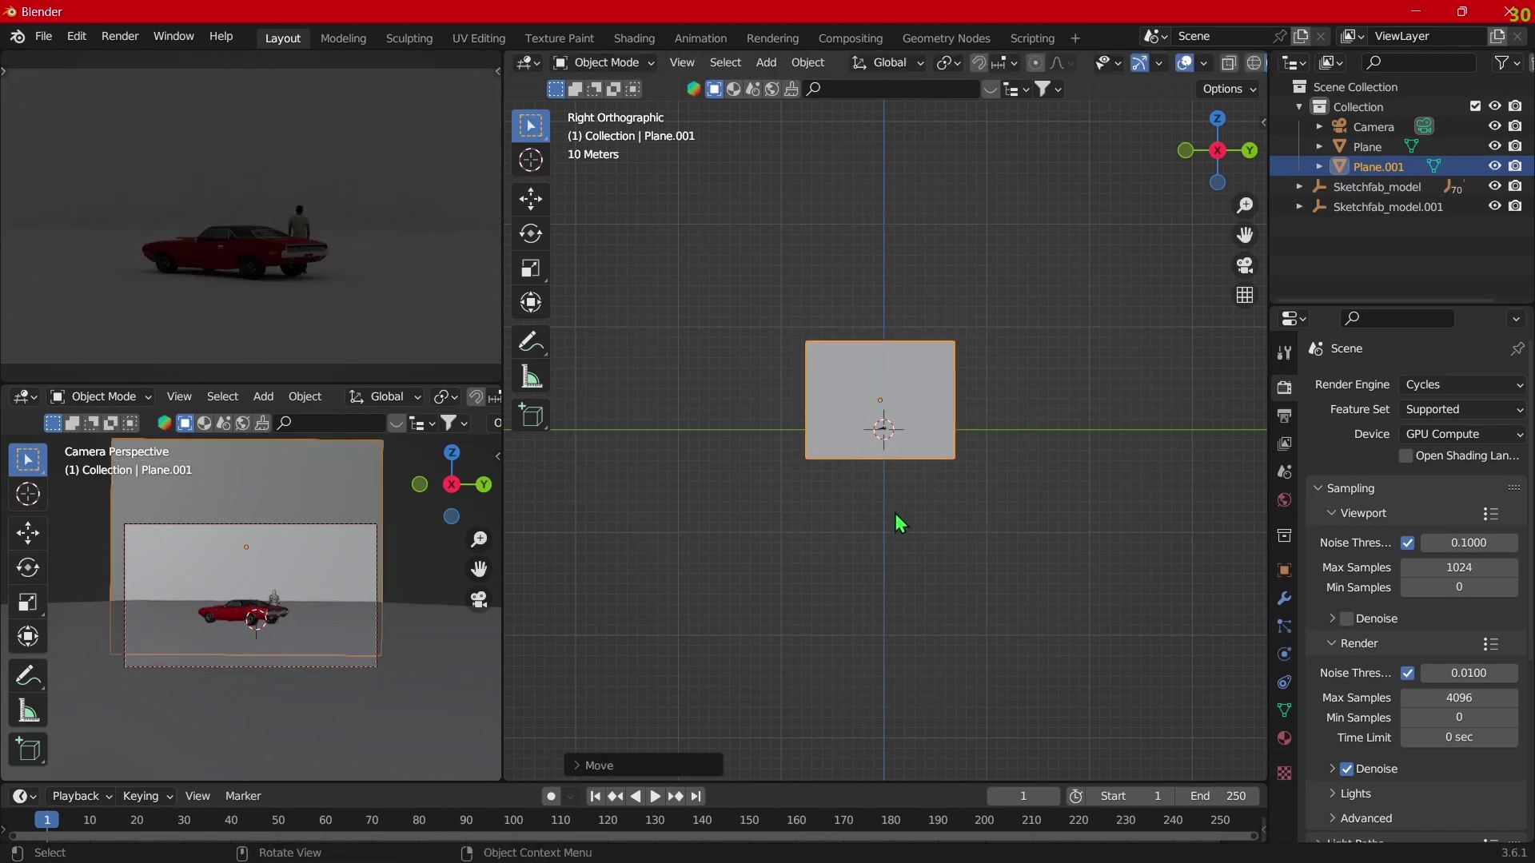
# Step: Widen the ground plane along Y so it measures 320 m by 168 m
pyautogui.moveTo(895, 513); pyautogui.dragTo(1182, 548, button='middle')
pyautogui.moveTo(909, 486)
pyautogui.mouseDown(button='middle')
pyautogui.moveTo(750, 538)
pyautogui.moveTo(617, 459)
pyautogui.mouseUp(button='middle')
pyautogui.click(941, 442)
pyautogui.press('s')
pyautogui.press('x')
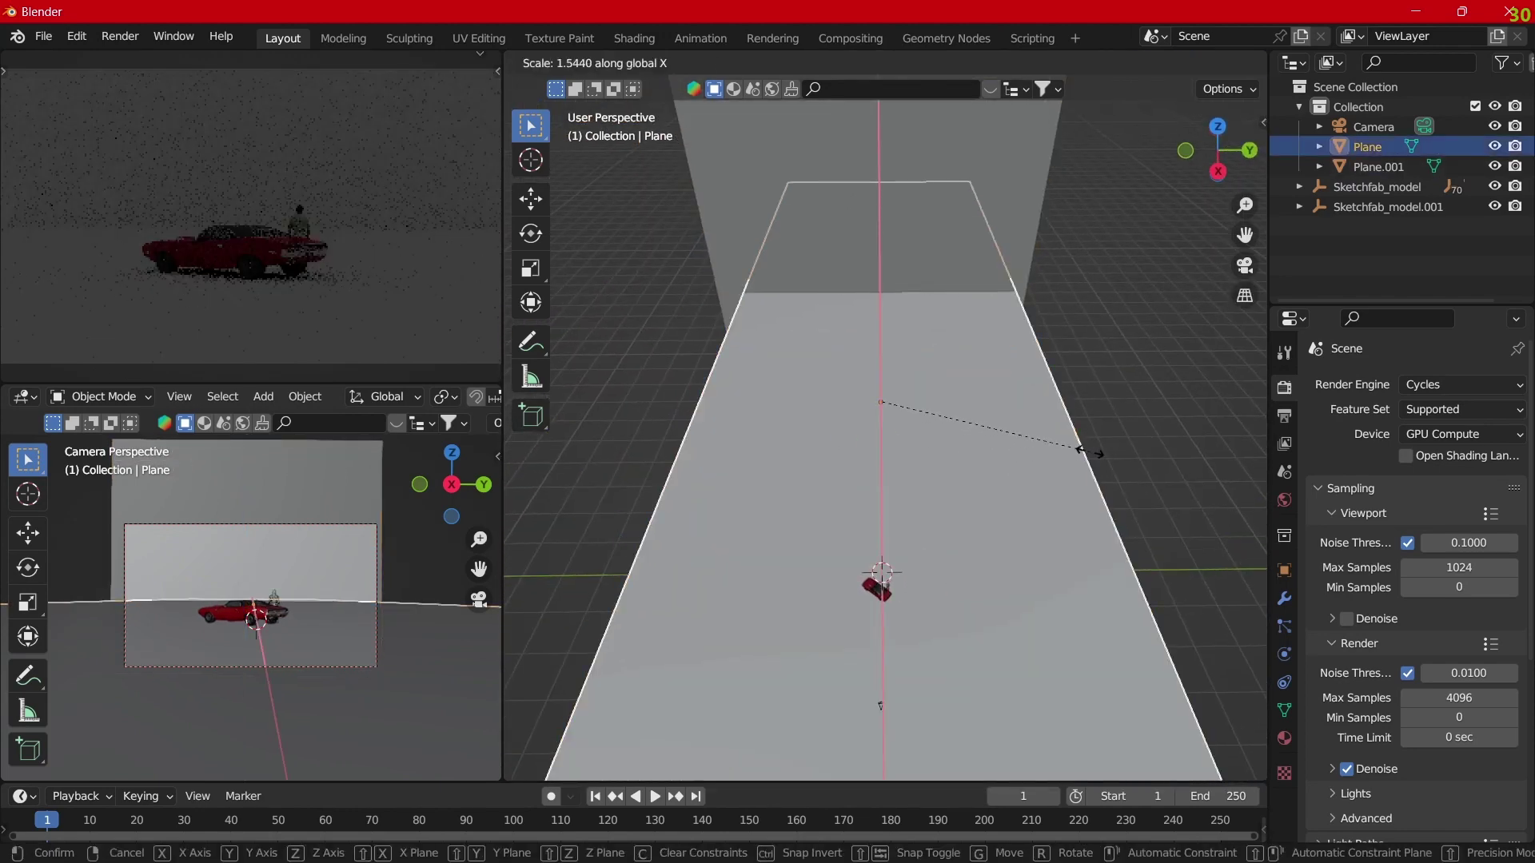
pyautogui.press('y')
pyautogui.click(1050, 468)
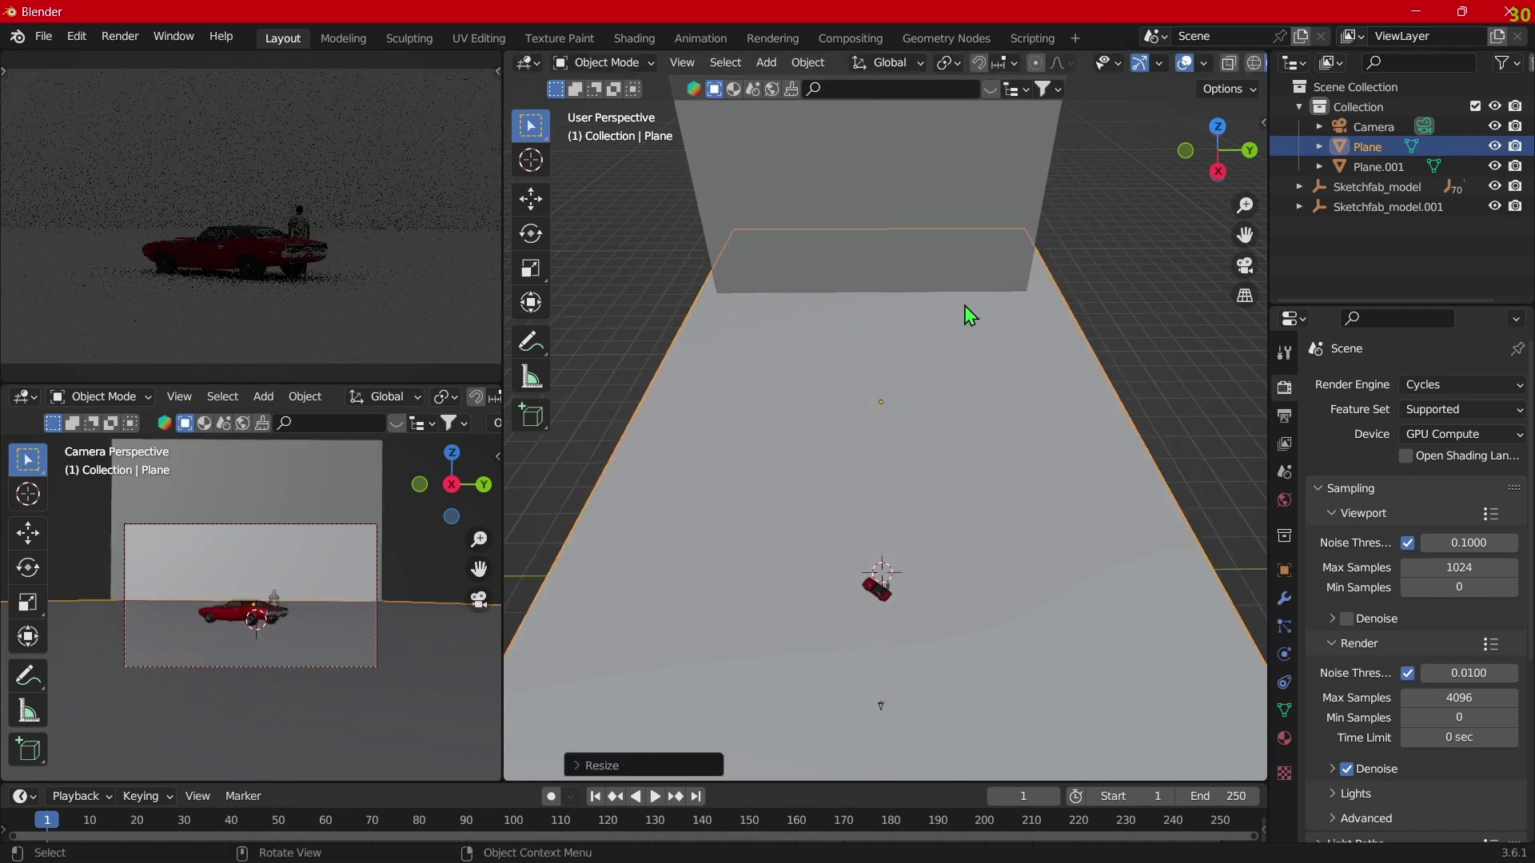
pyautogui.press('n')
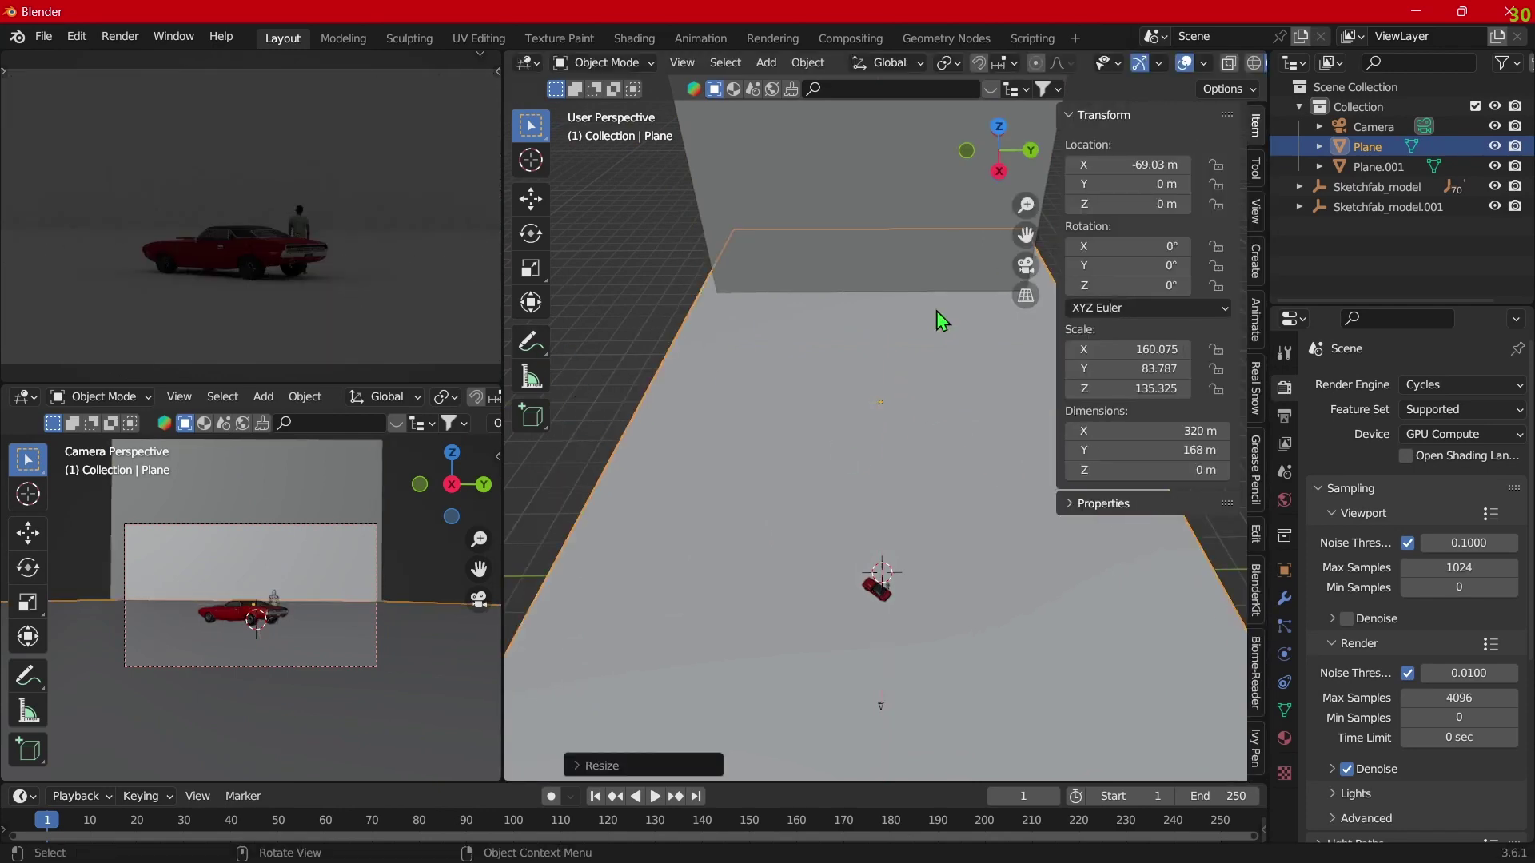
# Step: In Biome-Reader, set the ground Plane as emitter and scatter the Grass 07 biome on it
pyautogui.click(1257, 702)
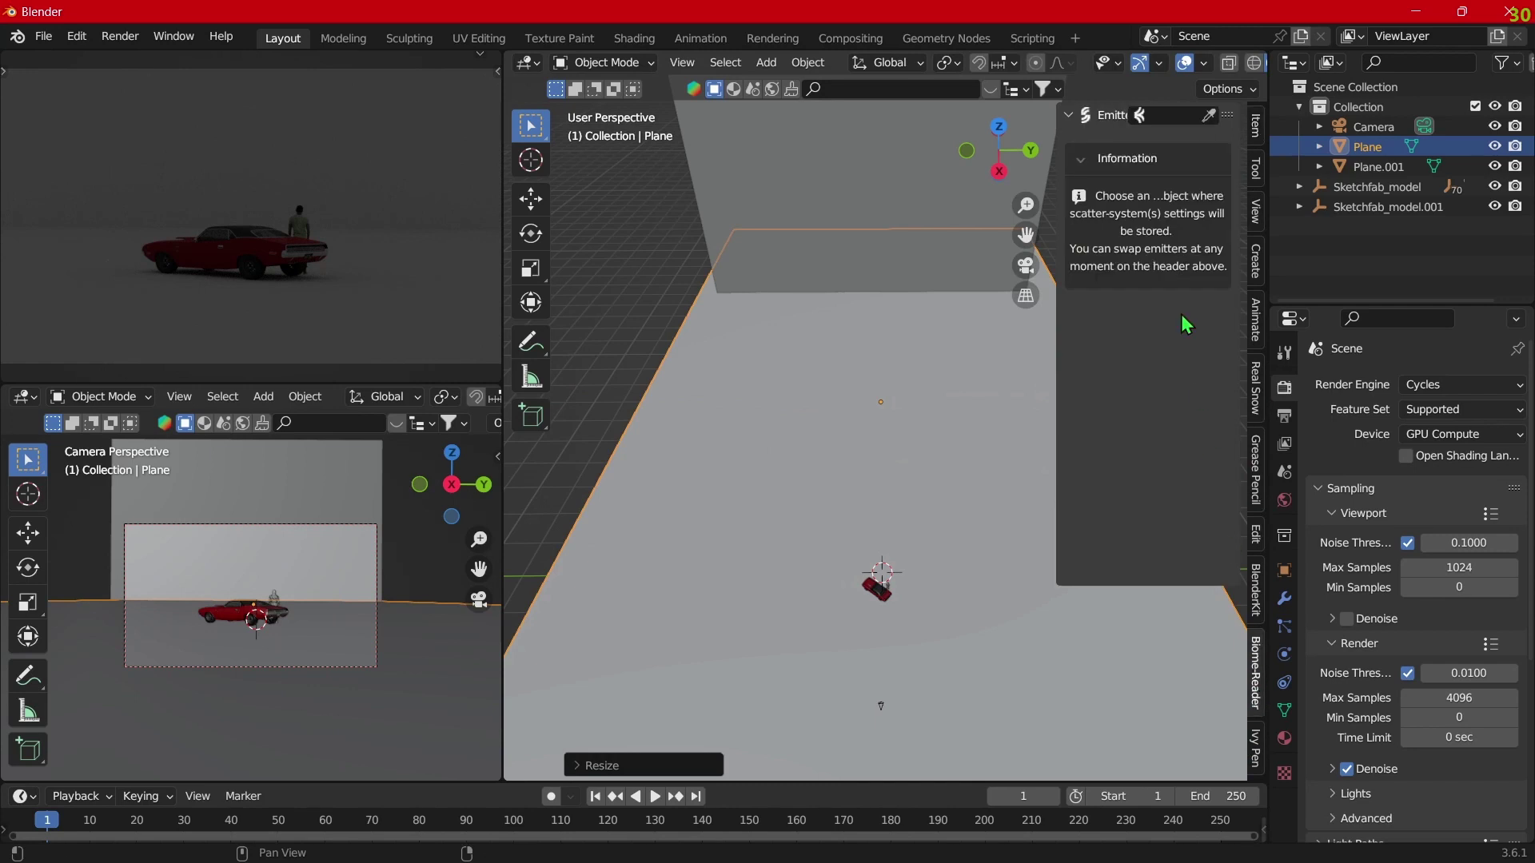
pyautogui.click(1212, 118)
pyautogui.click(906, 397)
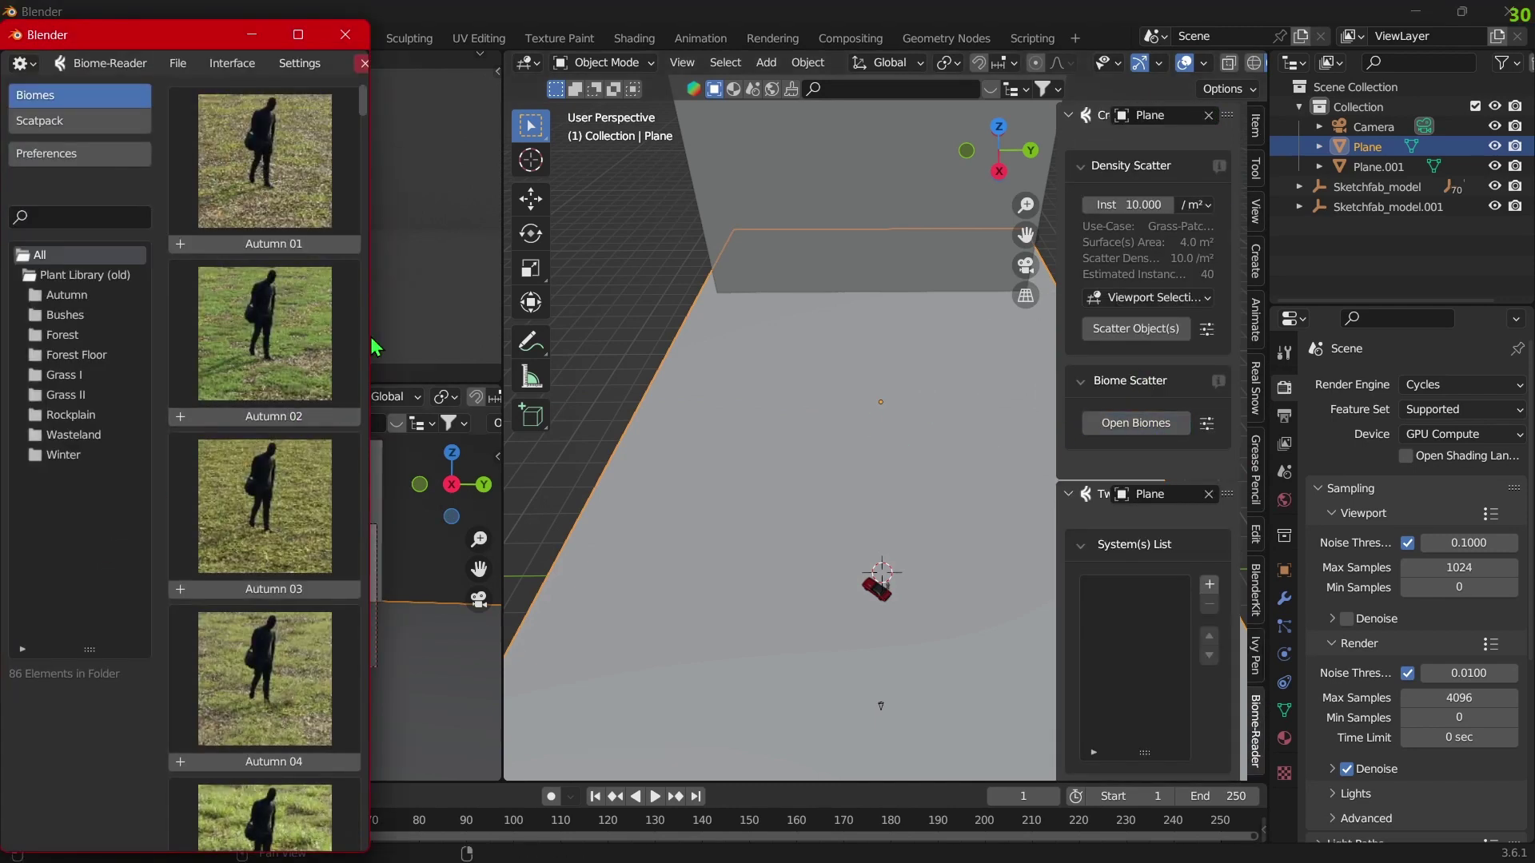
pyautogui.moveTo(365, 96); pyautogui.dragTo(365, 374)
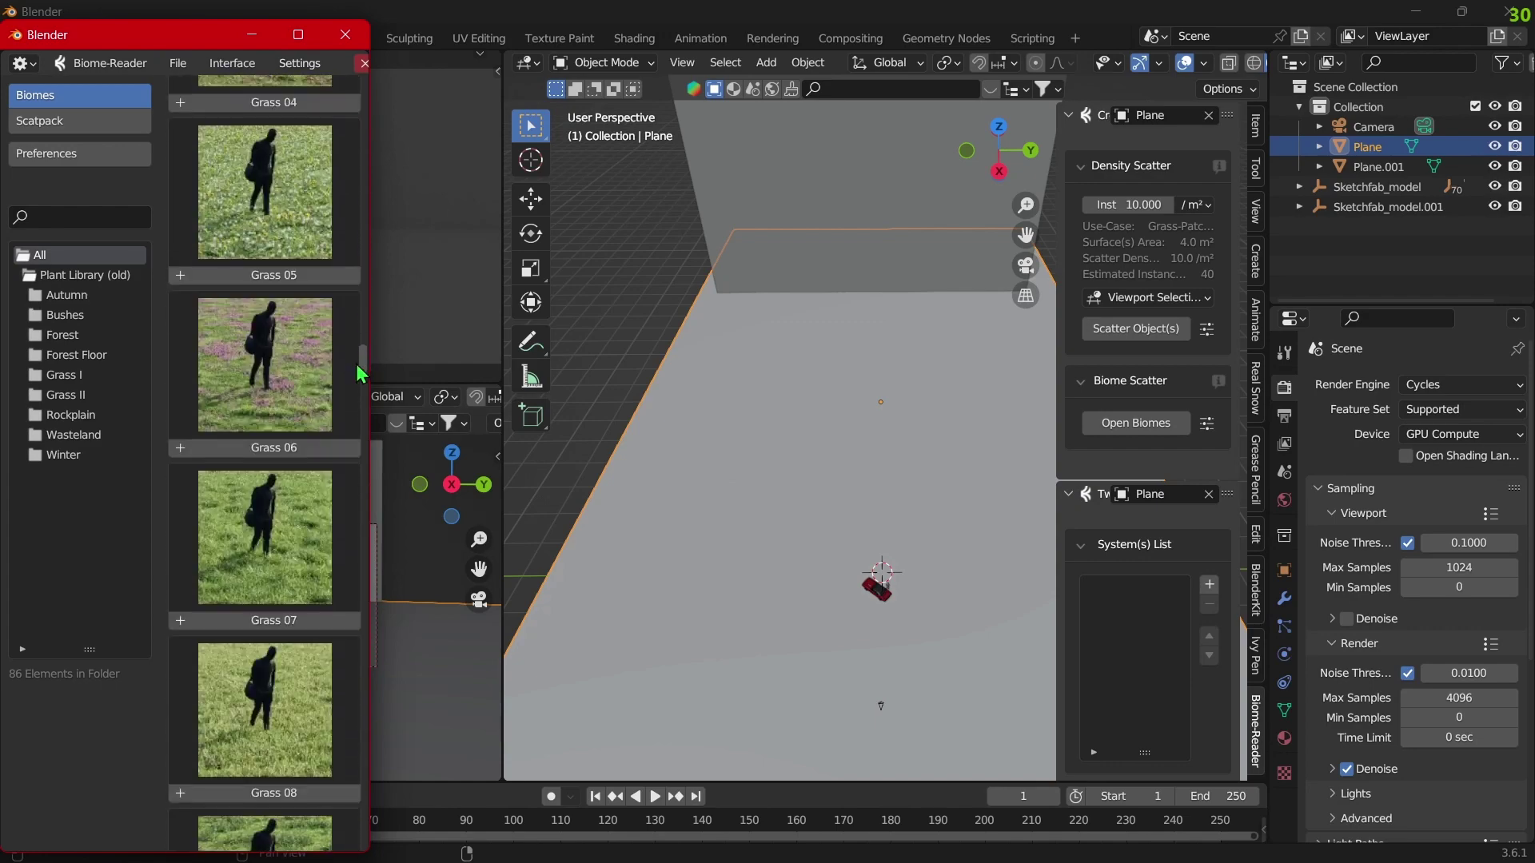
pyautogui.click(301, 192)
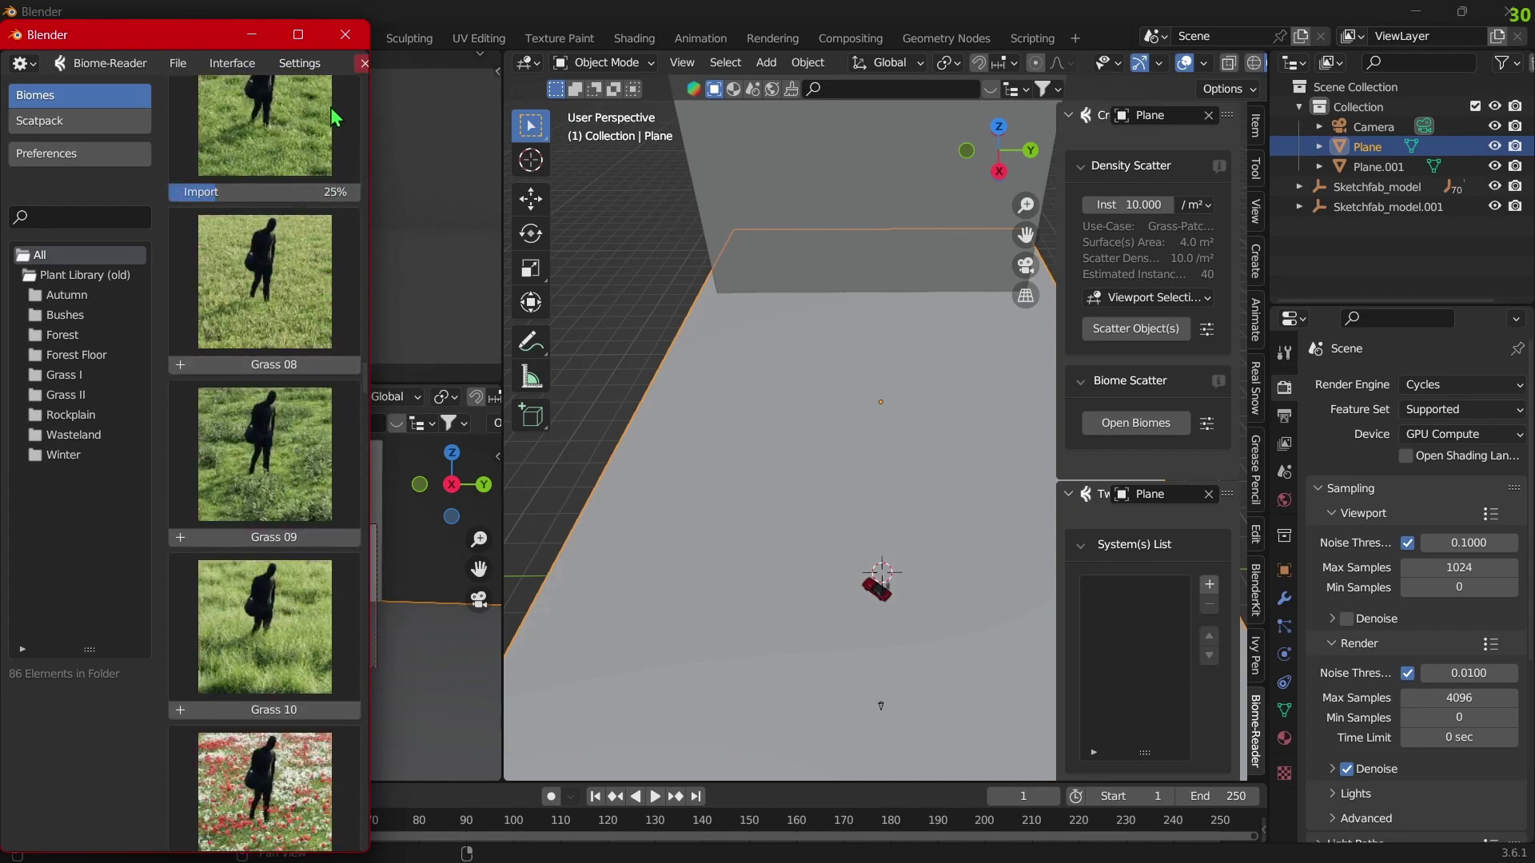
pyautogui.click(345, 35)
# Step: Shrink the Grass Wild scatter to scale 0.07
pyautogui.moveTo(1052, 505); pyautogui.dragTo(991, 505)
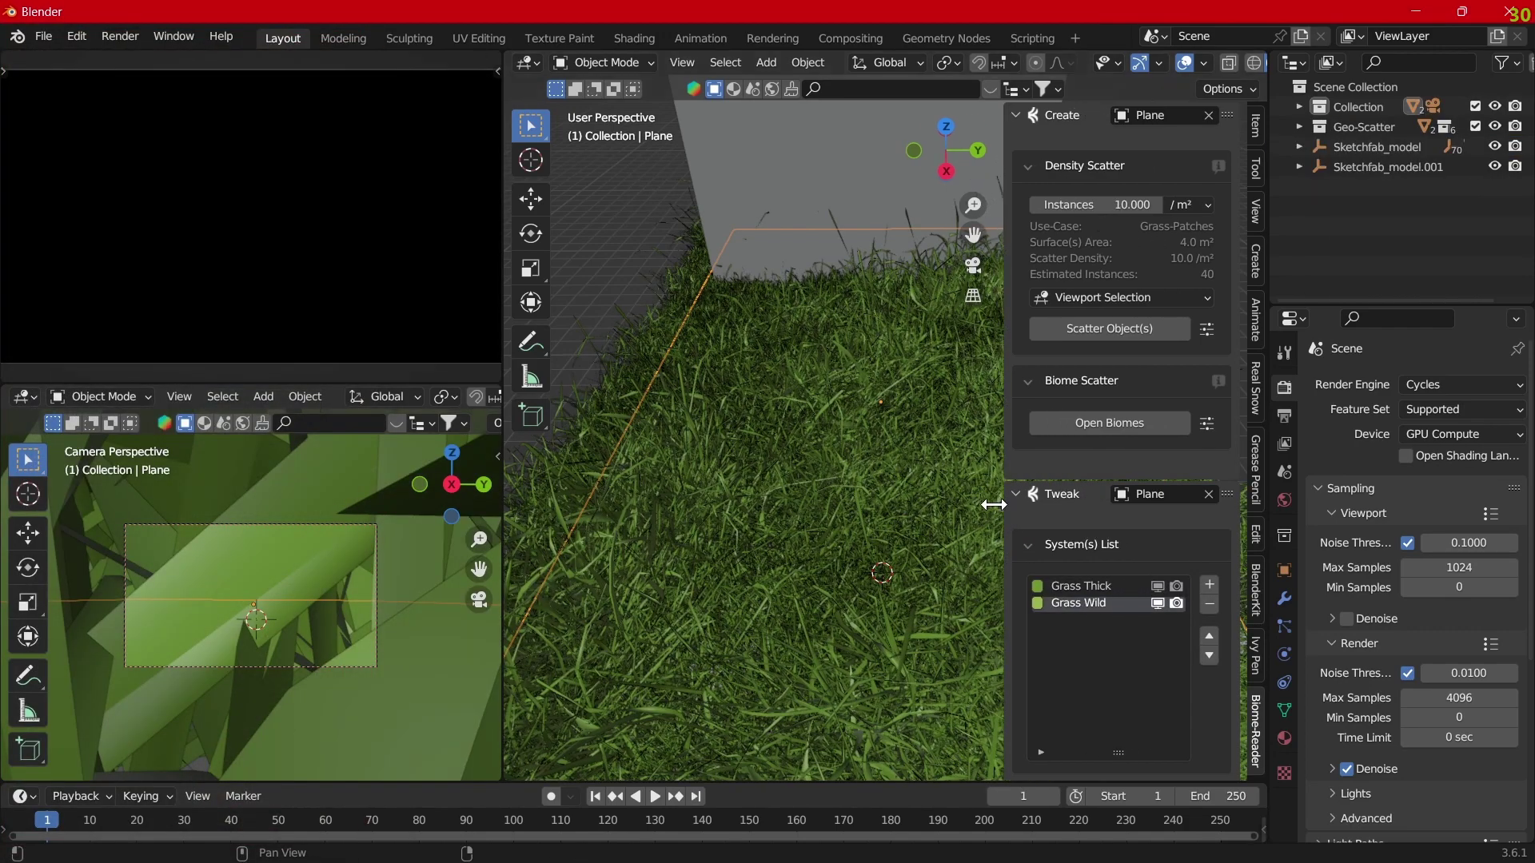
pyautogui.scroll(-5, 1044, 447)
pyautogui.scroll(-3, 1043, 438)
pyautogui.scroll(-3, 1043, 438)
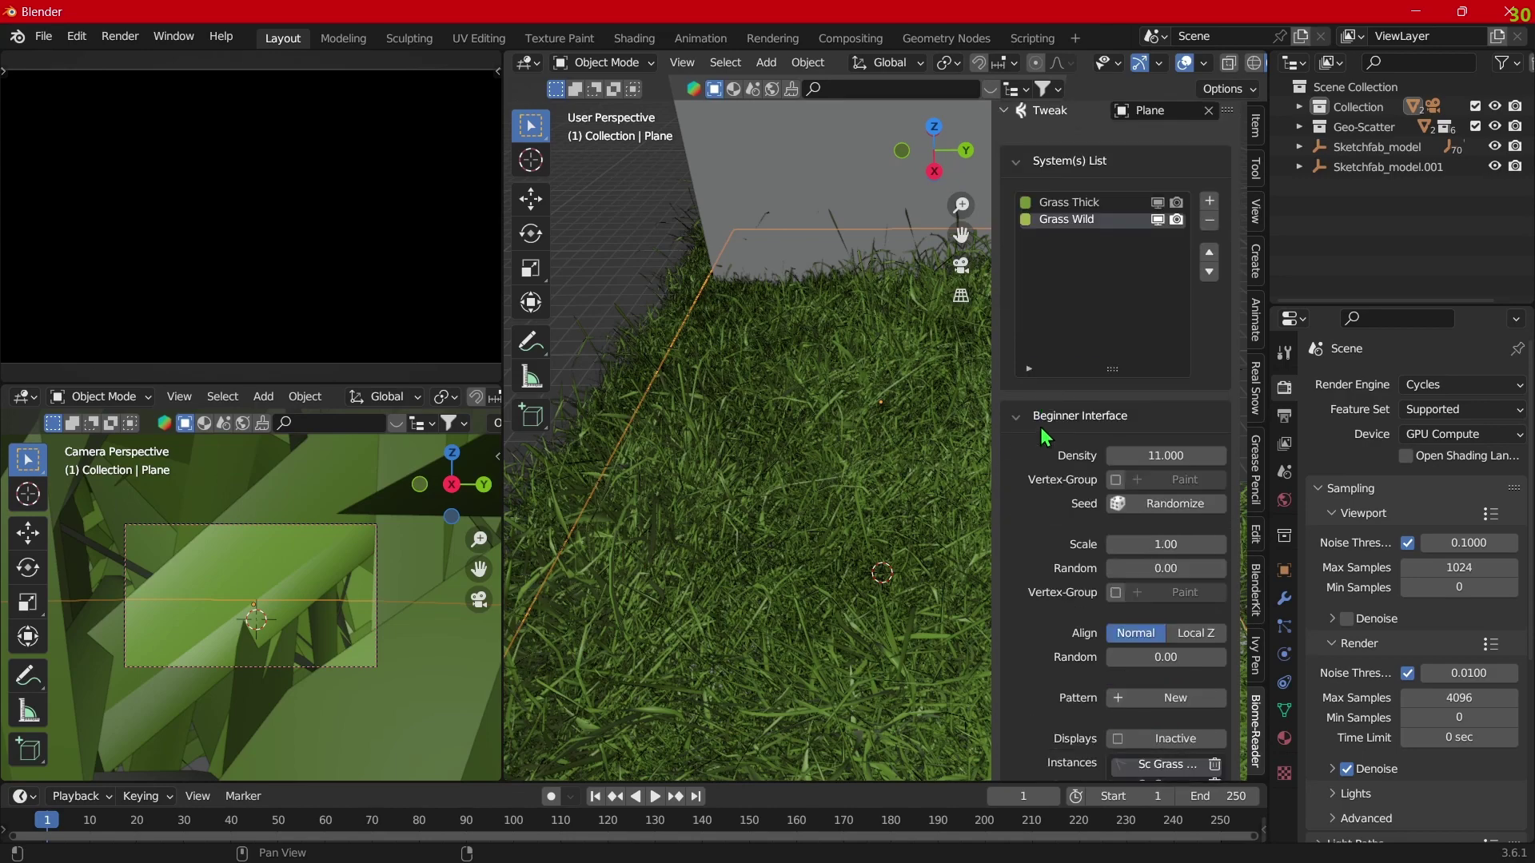
pyautogui.scroll(-3, 1045, 438)
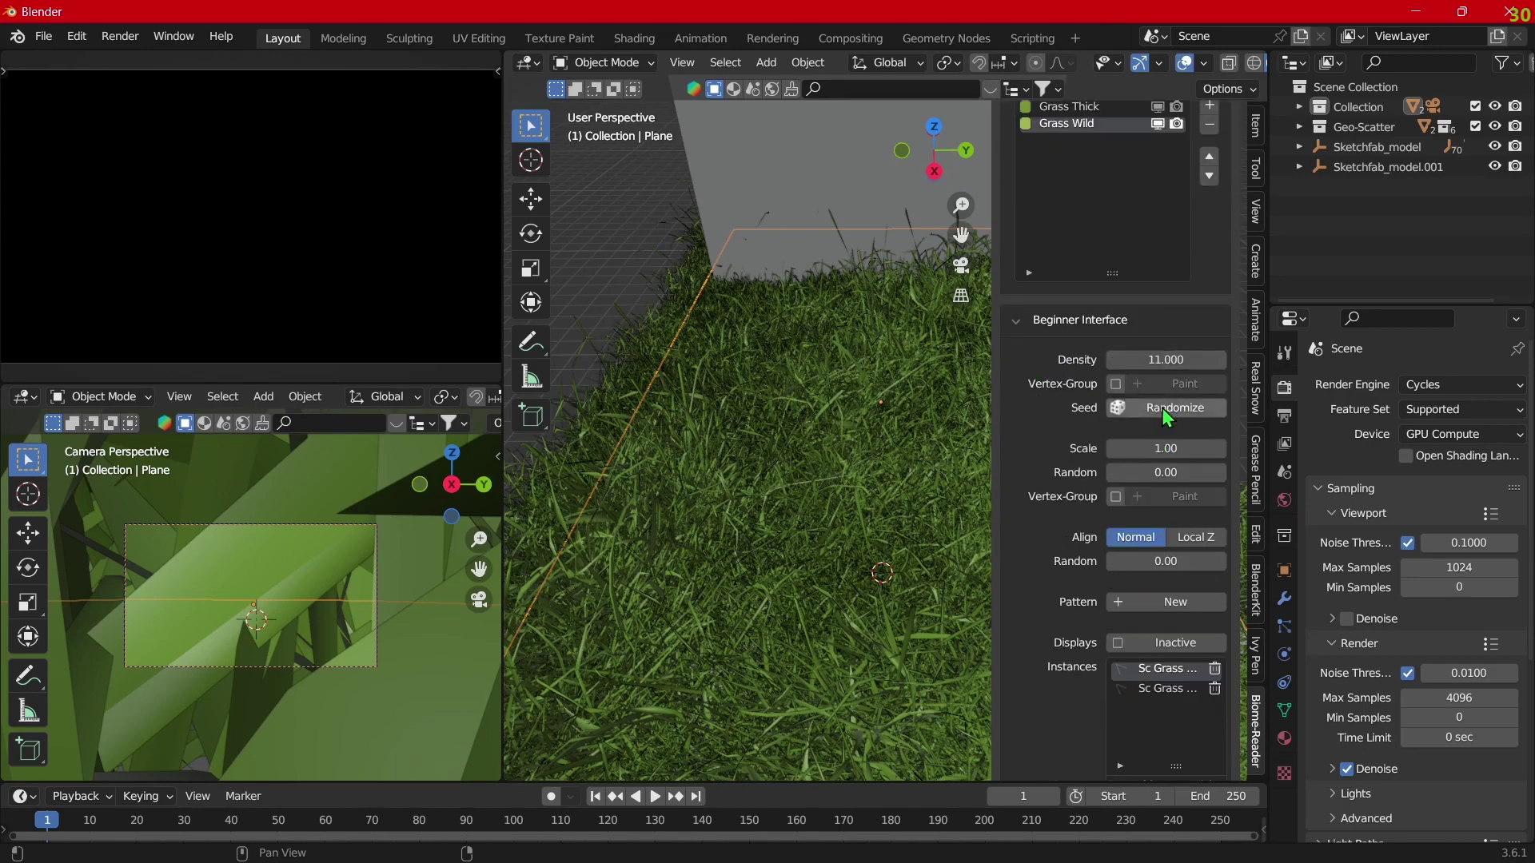
pyautogui.moveTo(1172, 442); pyautogui.dragTo(1115, 446)
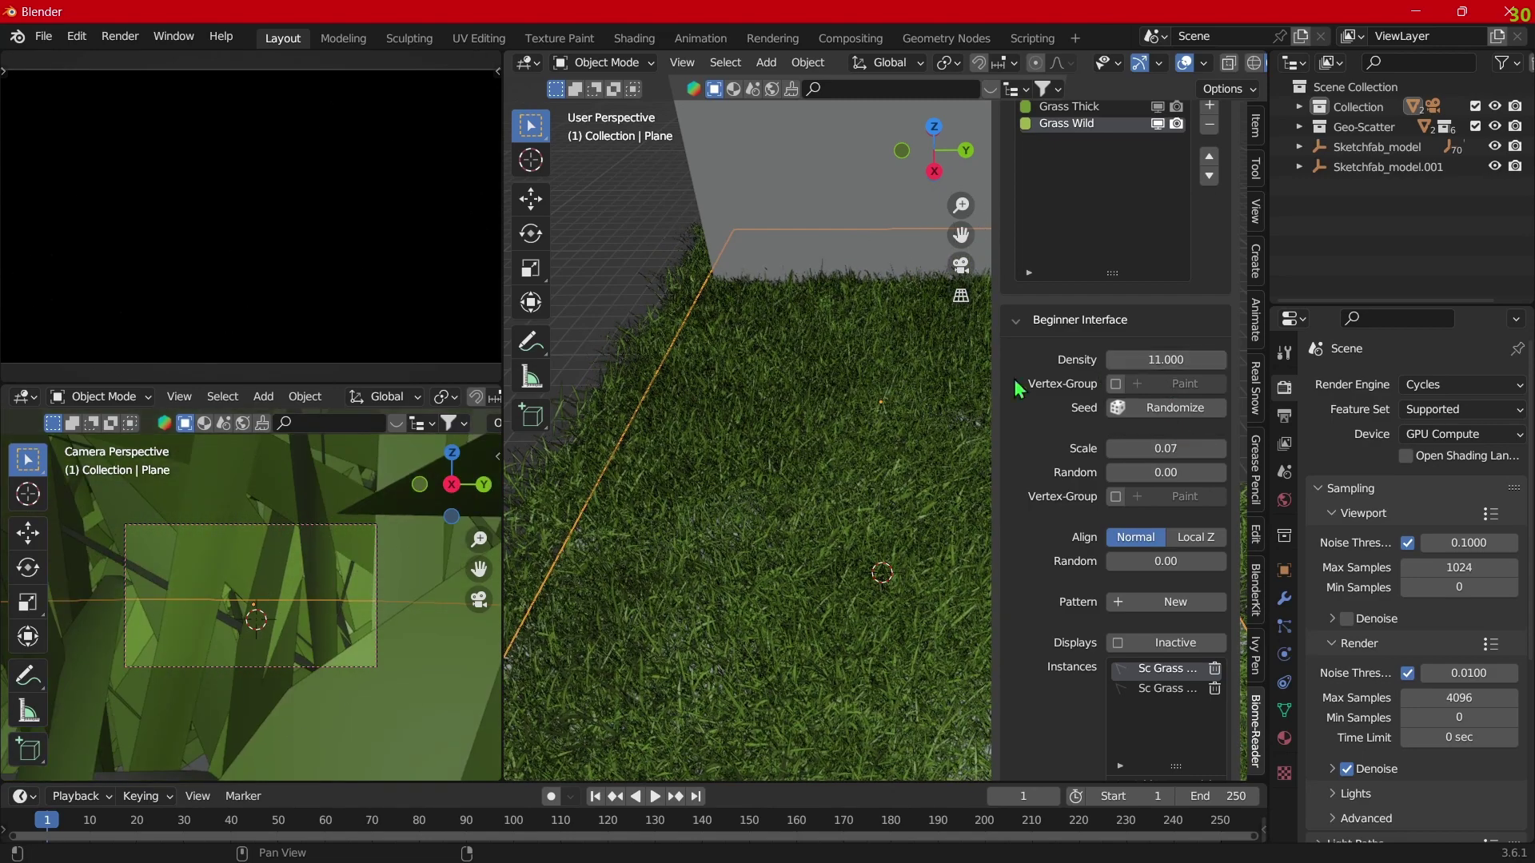
pyautogui.moveTo(822, 436); pyautogui.dragTo(940, 298, button='middle')
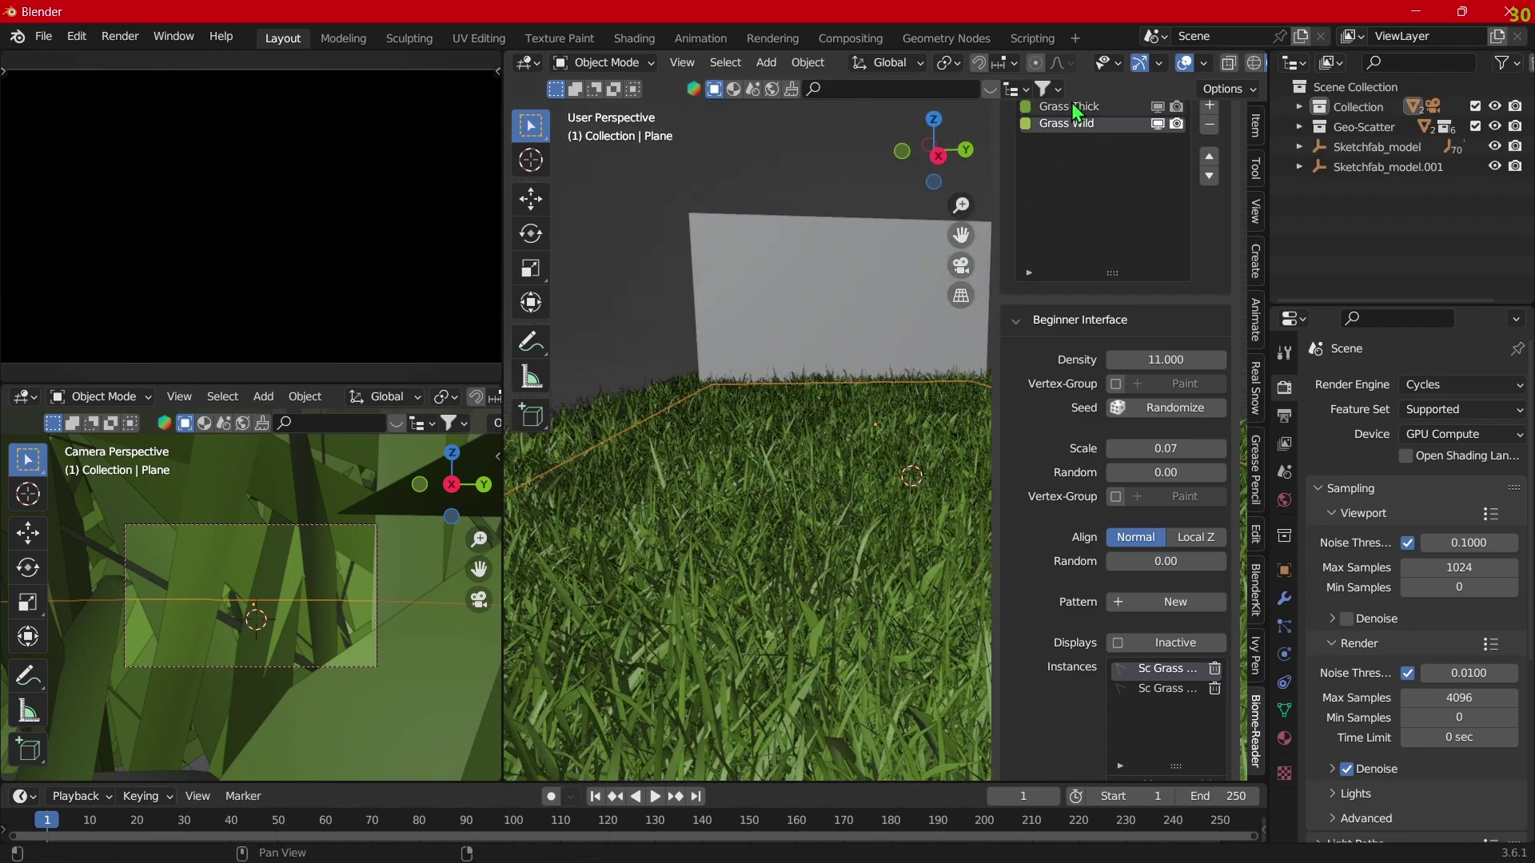
# Step: Give Grass Thick scale 0.06 and density 800
pyautogui.click(1070, 106)
pyautogui.doubleClick(1165, 448)
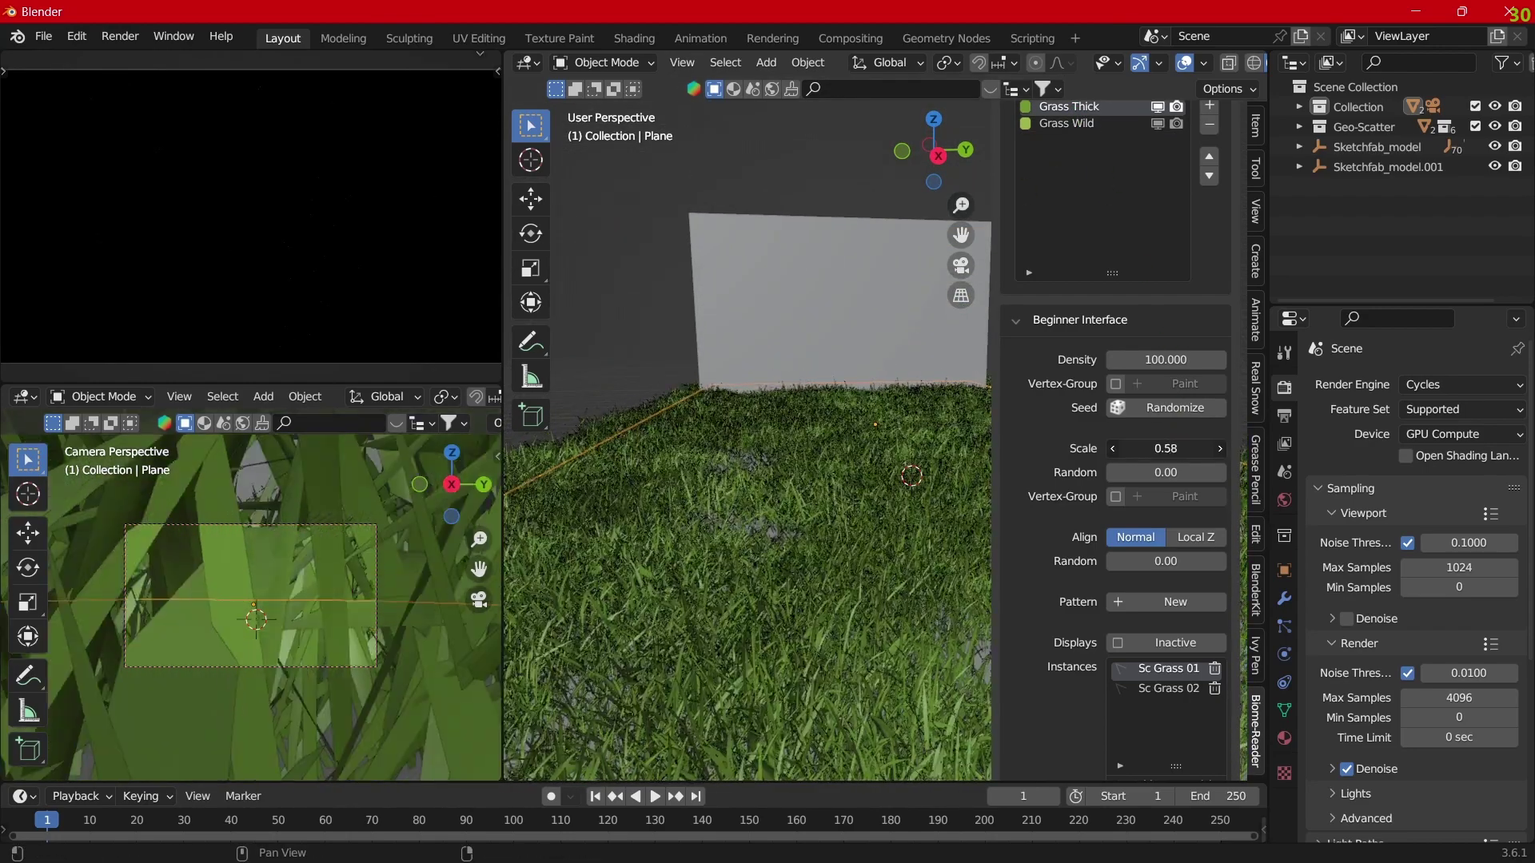
pyautogui.write('0.1')
pyautogui.press('Return')
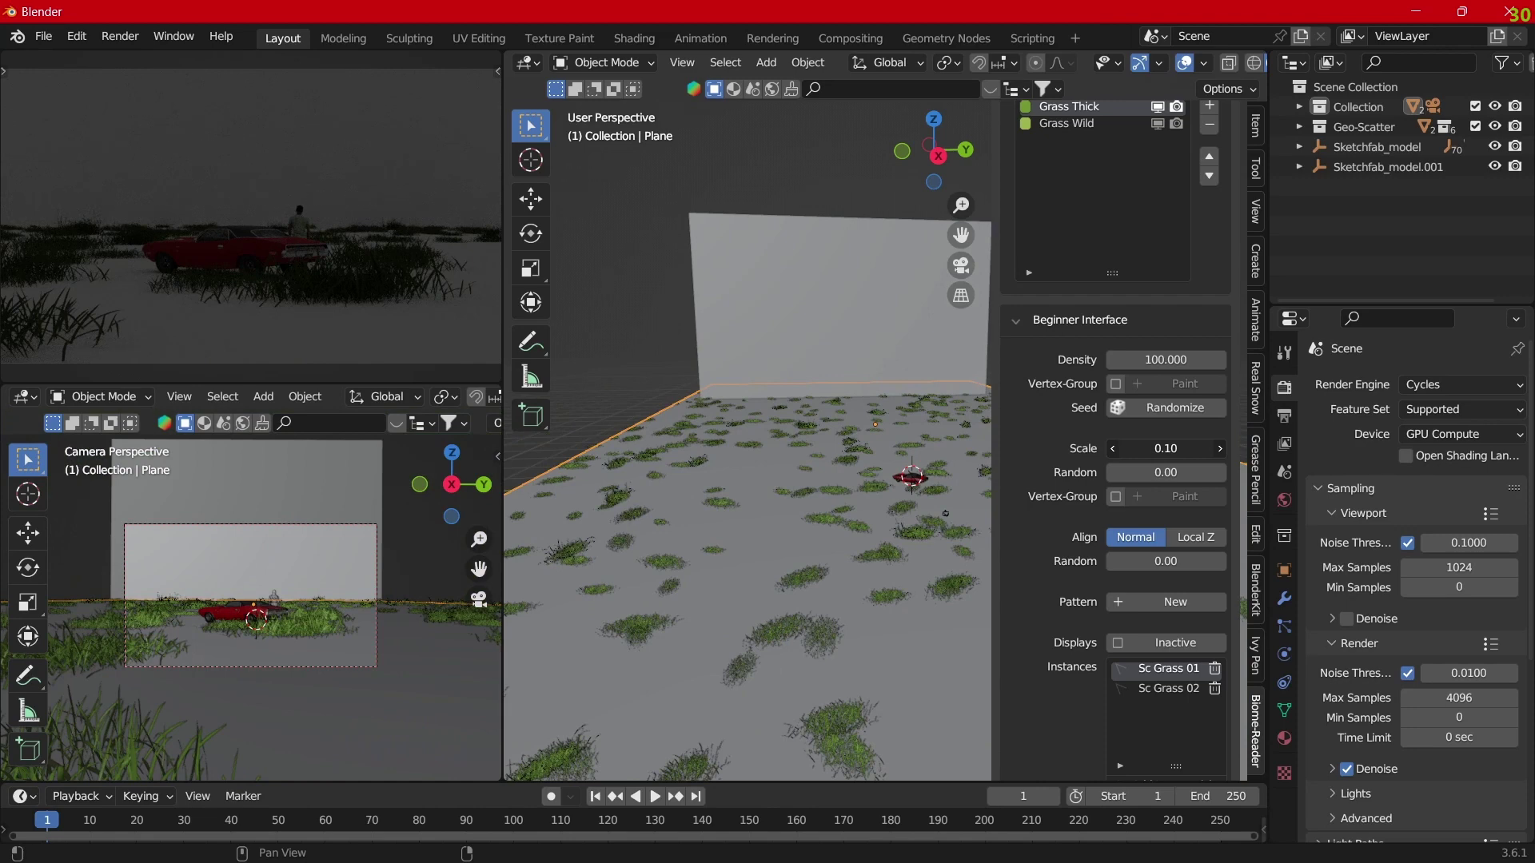
pyautogui.moveTo(1165, 448)
pyautogui.mouseDown()
pyautogui.moveTo(1143, 448)
pyautogui.moveTo(1175, 463)
pyautogui.mouseUp()
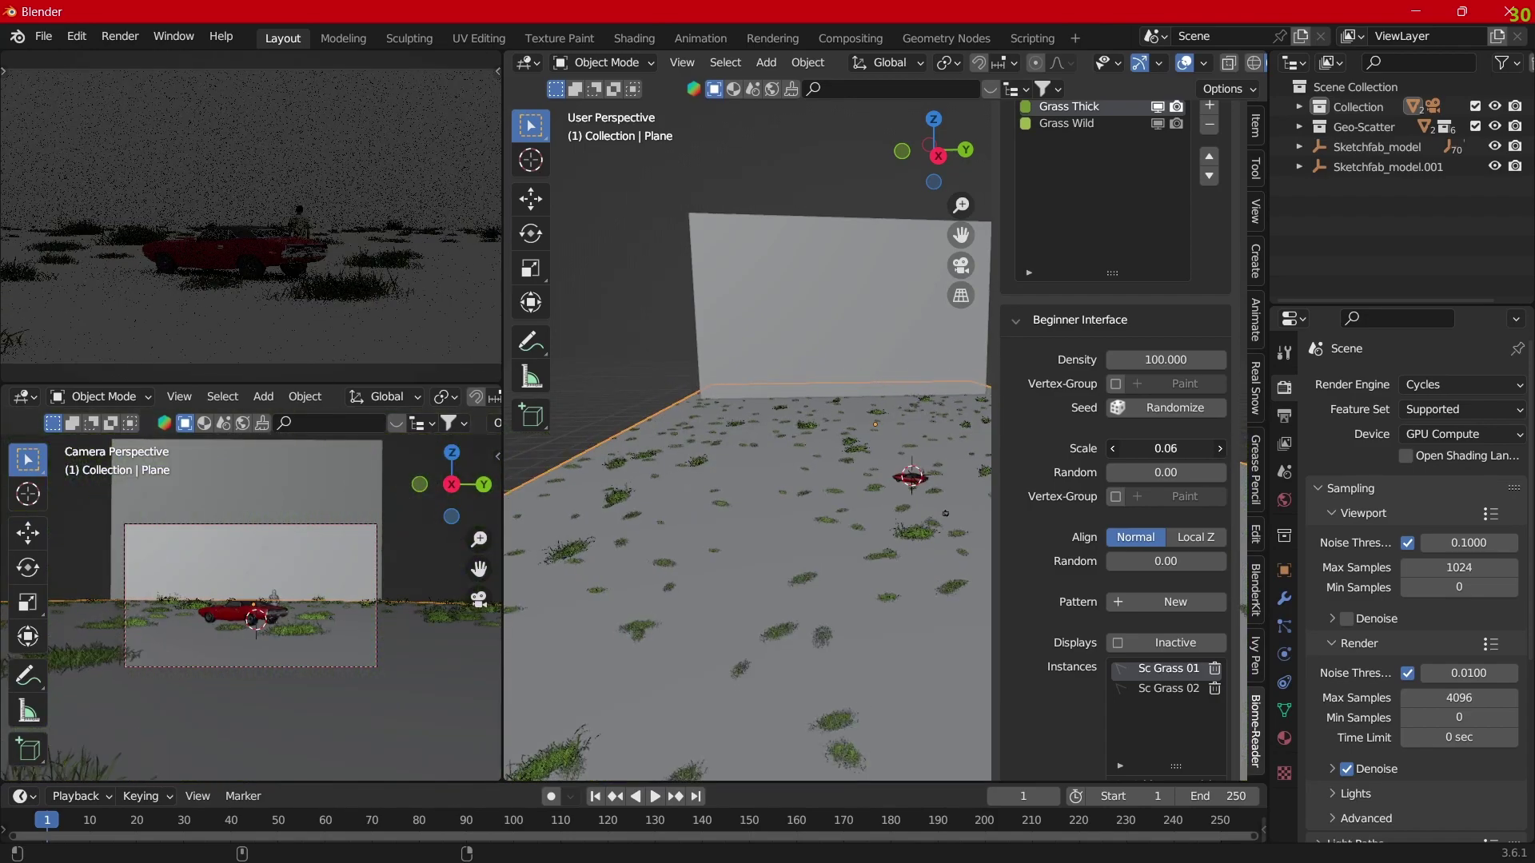
pyautogui.click(1168, 362)
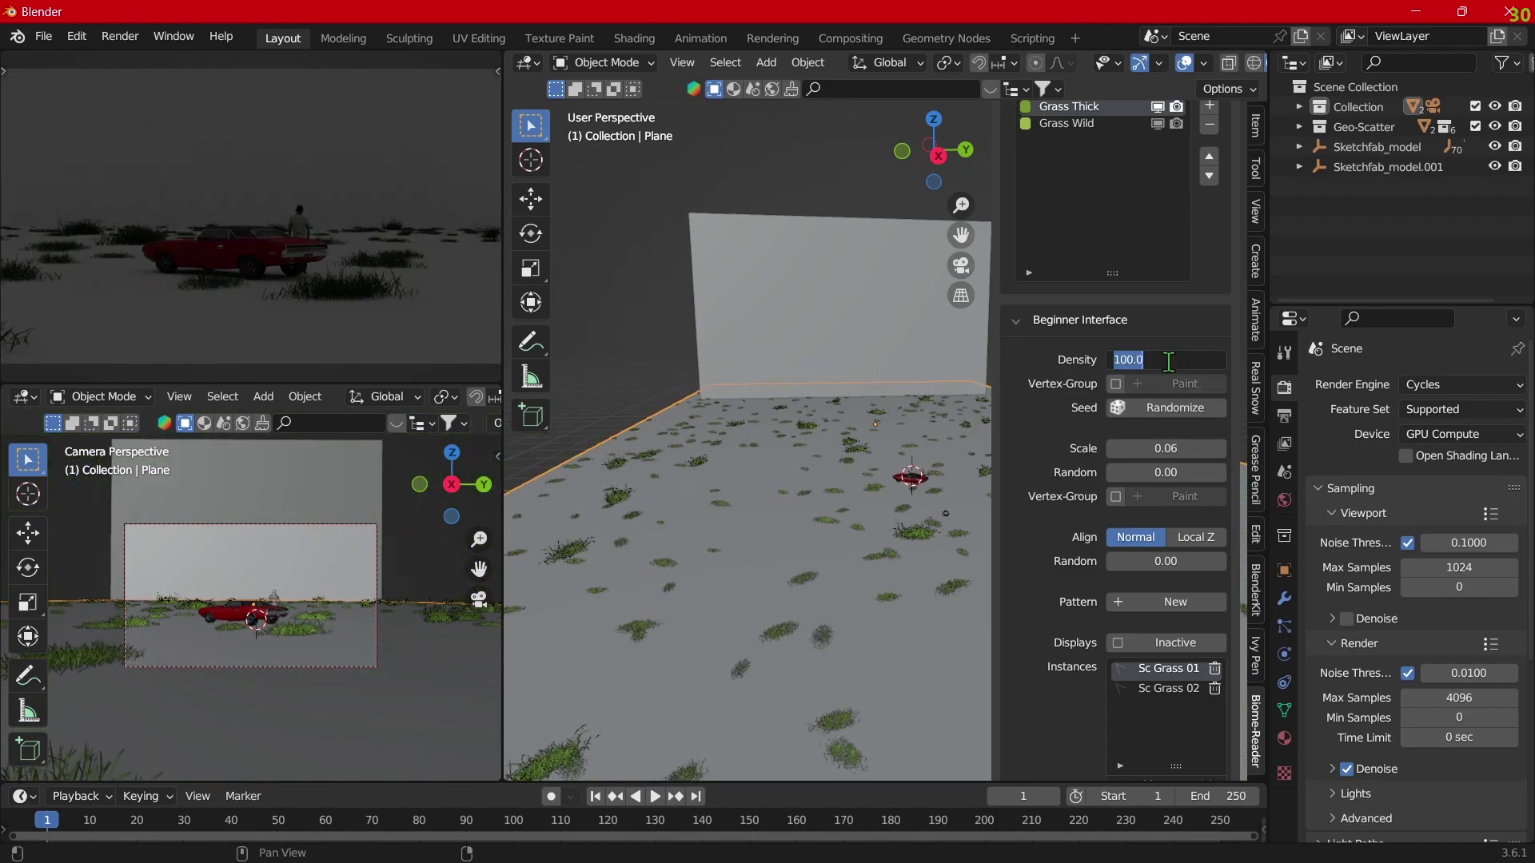
pyautogui.write('800')
pyautogui.press('Return')
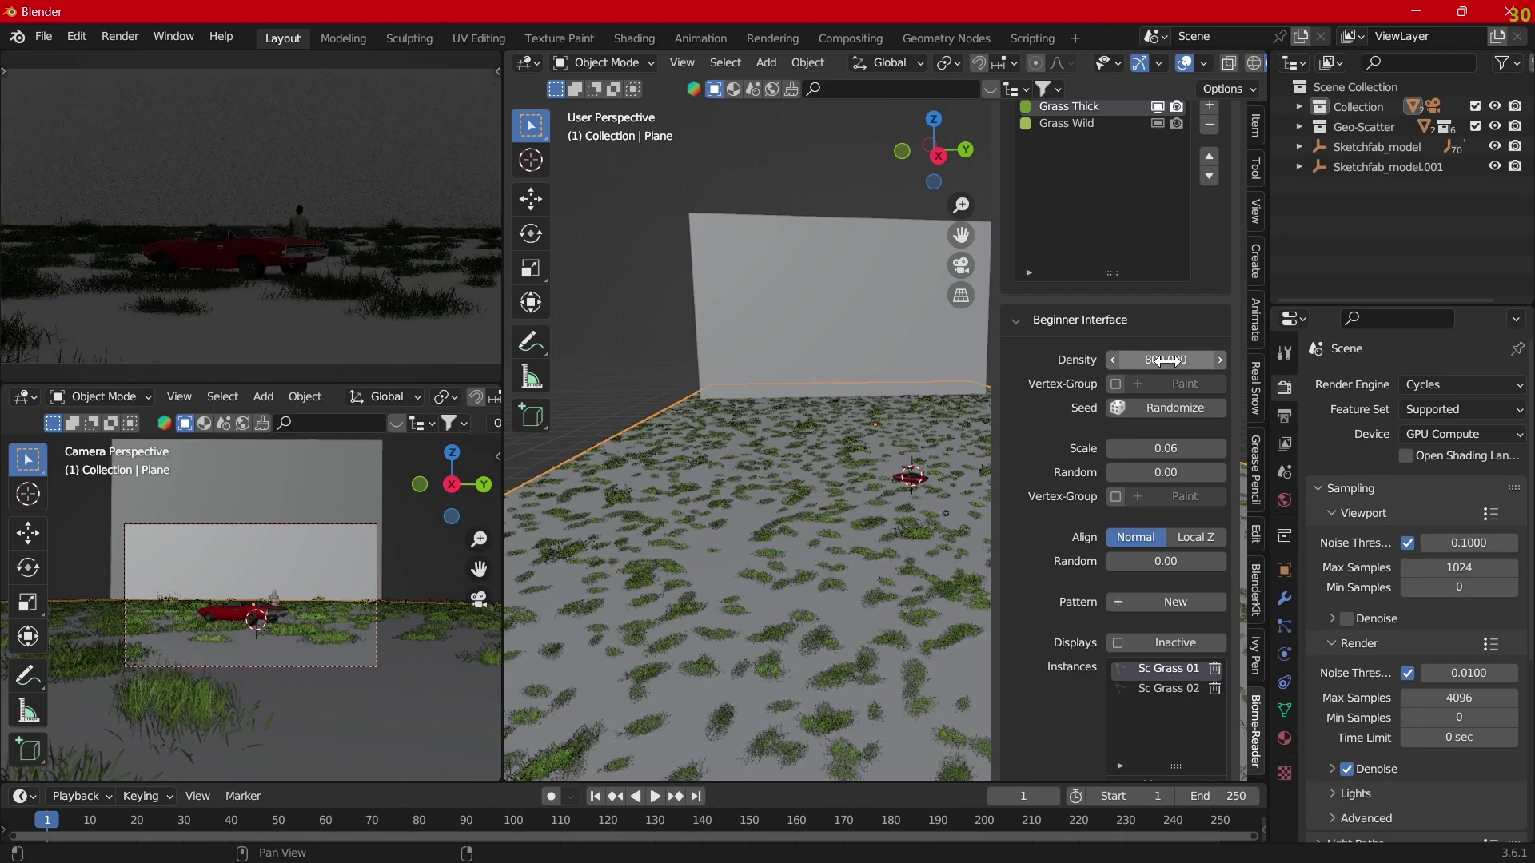
pyautogui.click(1095, 126)
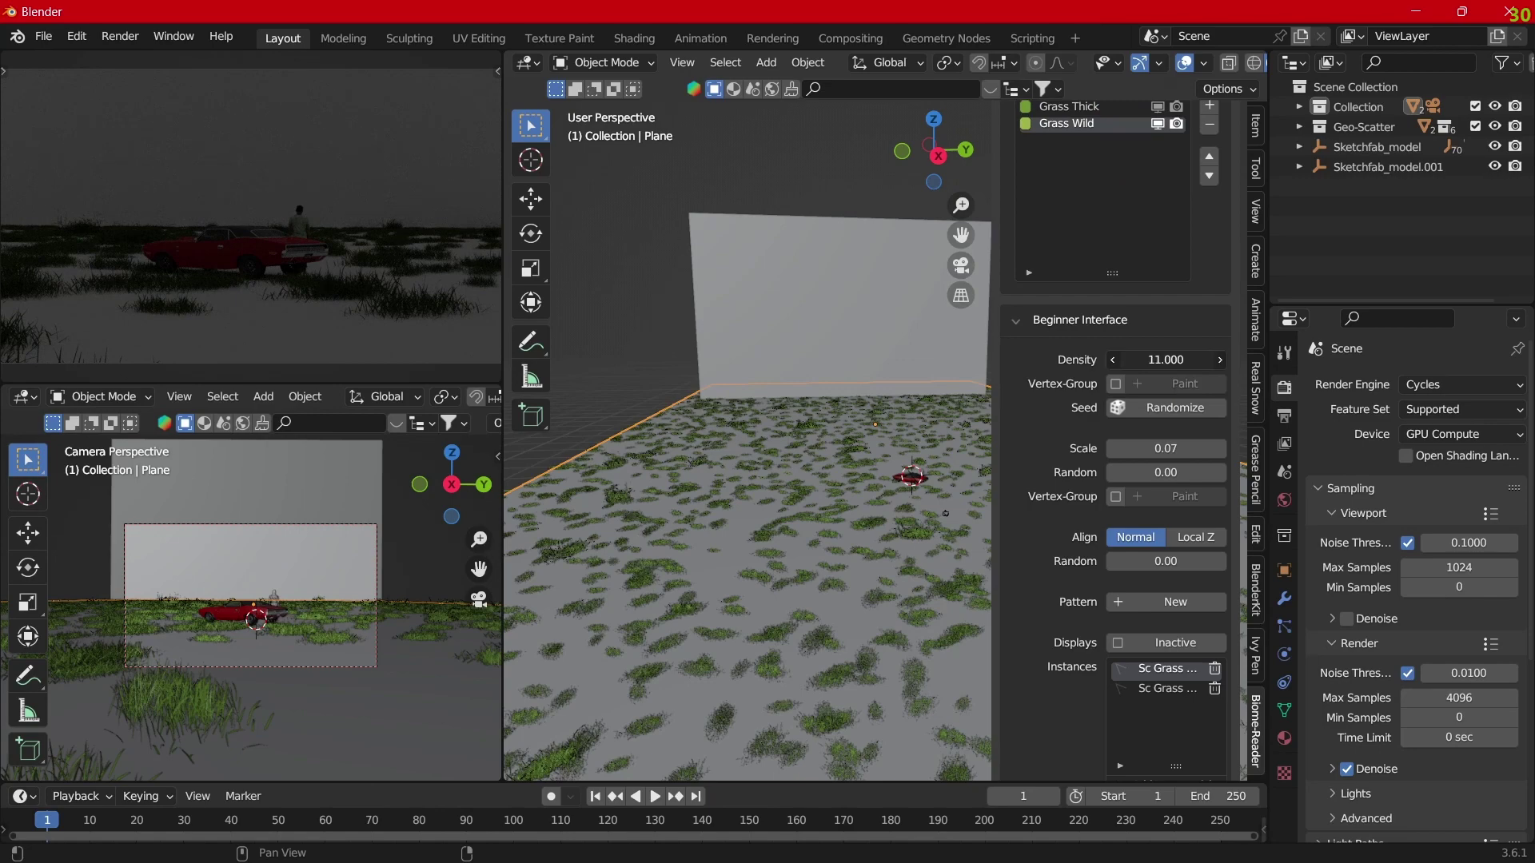
pyautogui.write('1000.000')
# Step: Set Grass Wild density to 600 and scale to 0.03
pyautogui.press('Return')
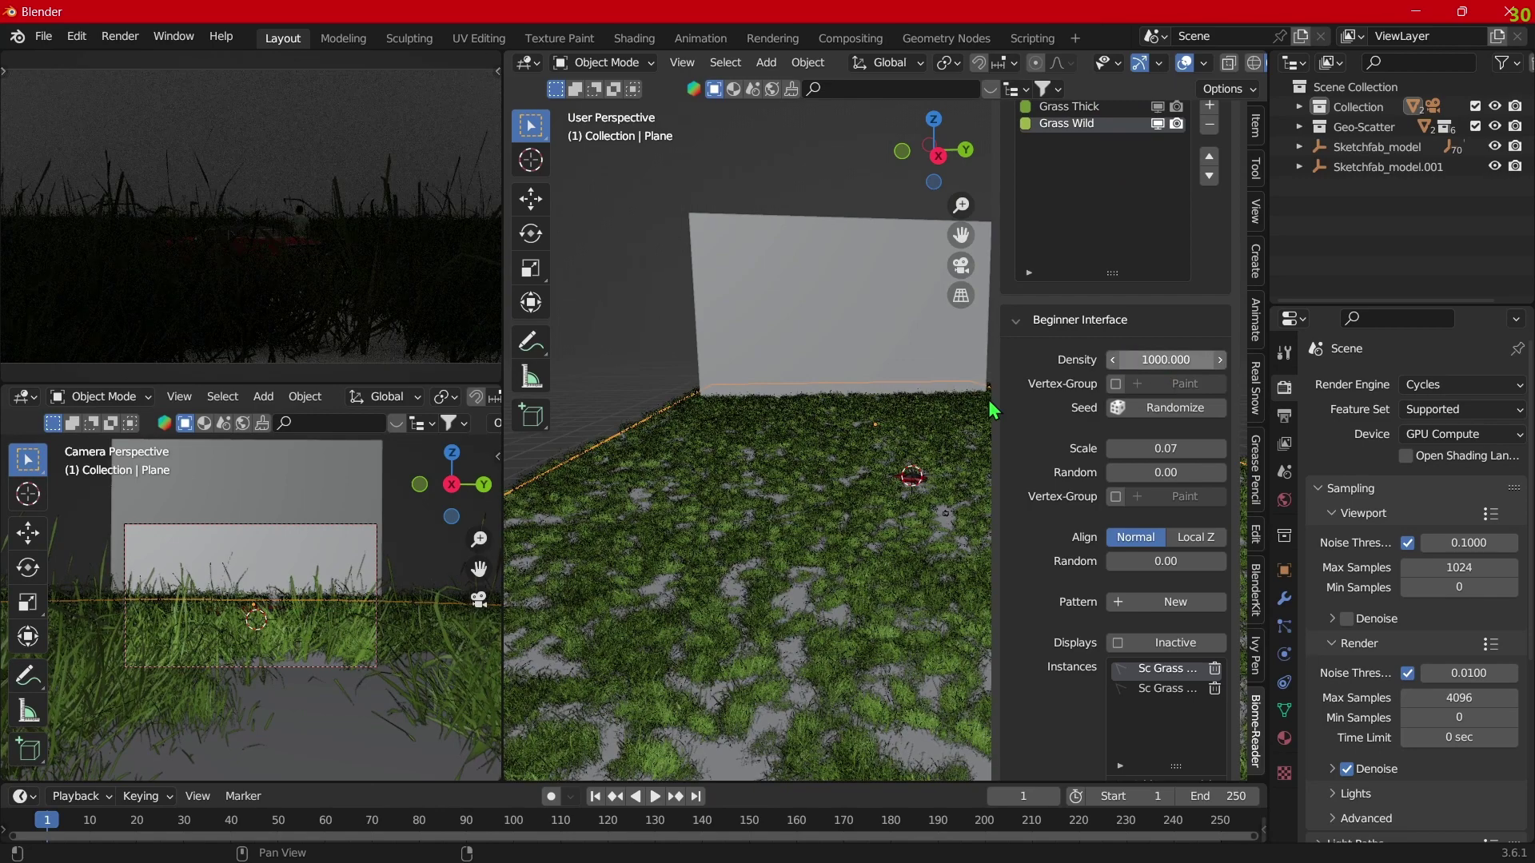
pyautogui.click(1139, 352)
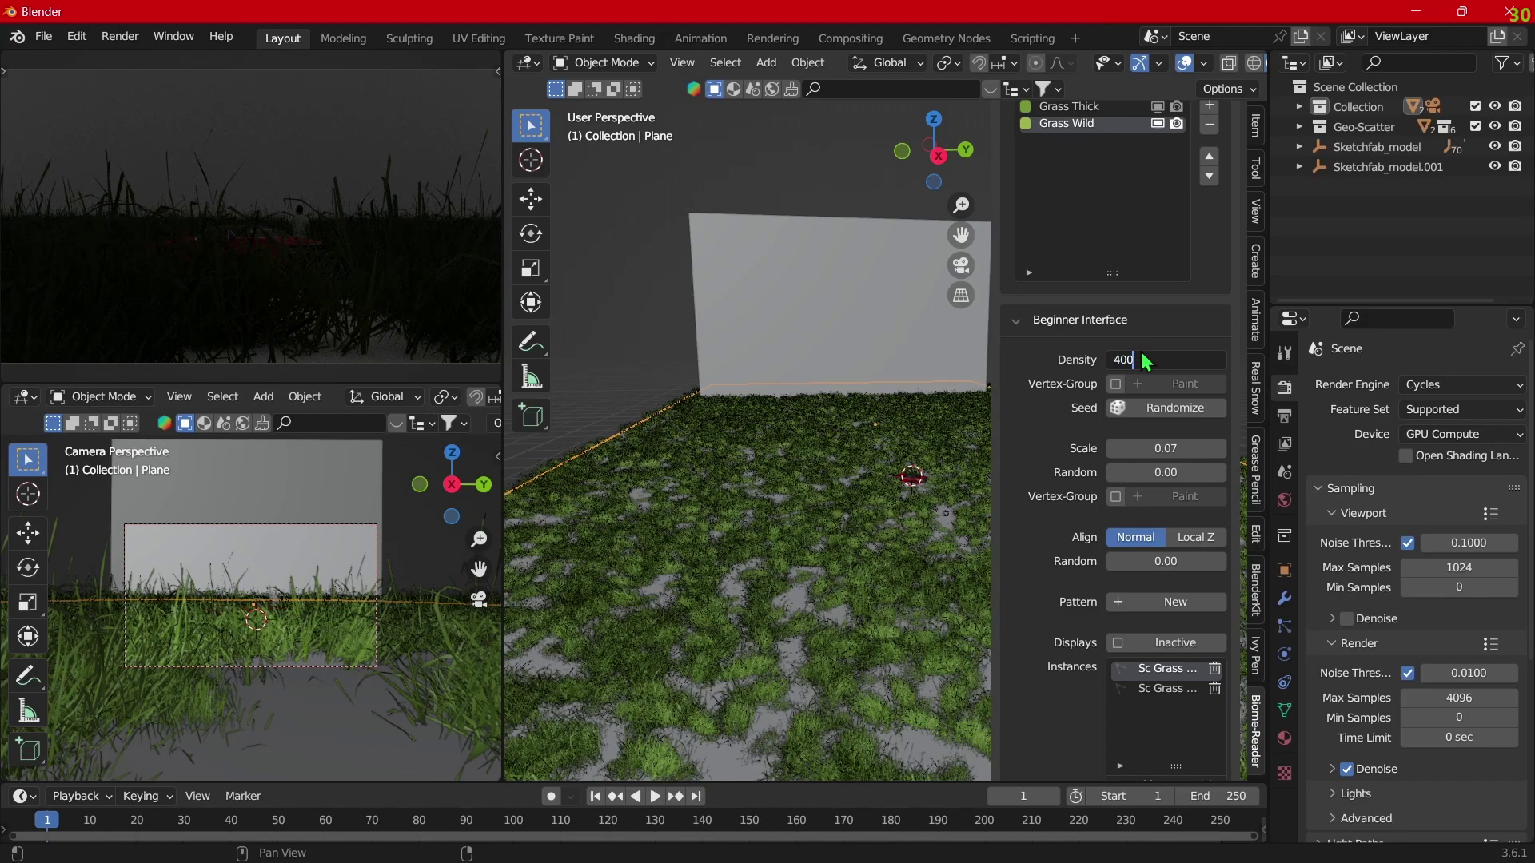
pyautogui.press('Return')
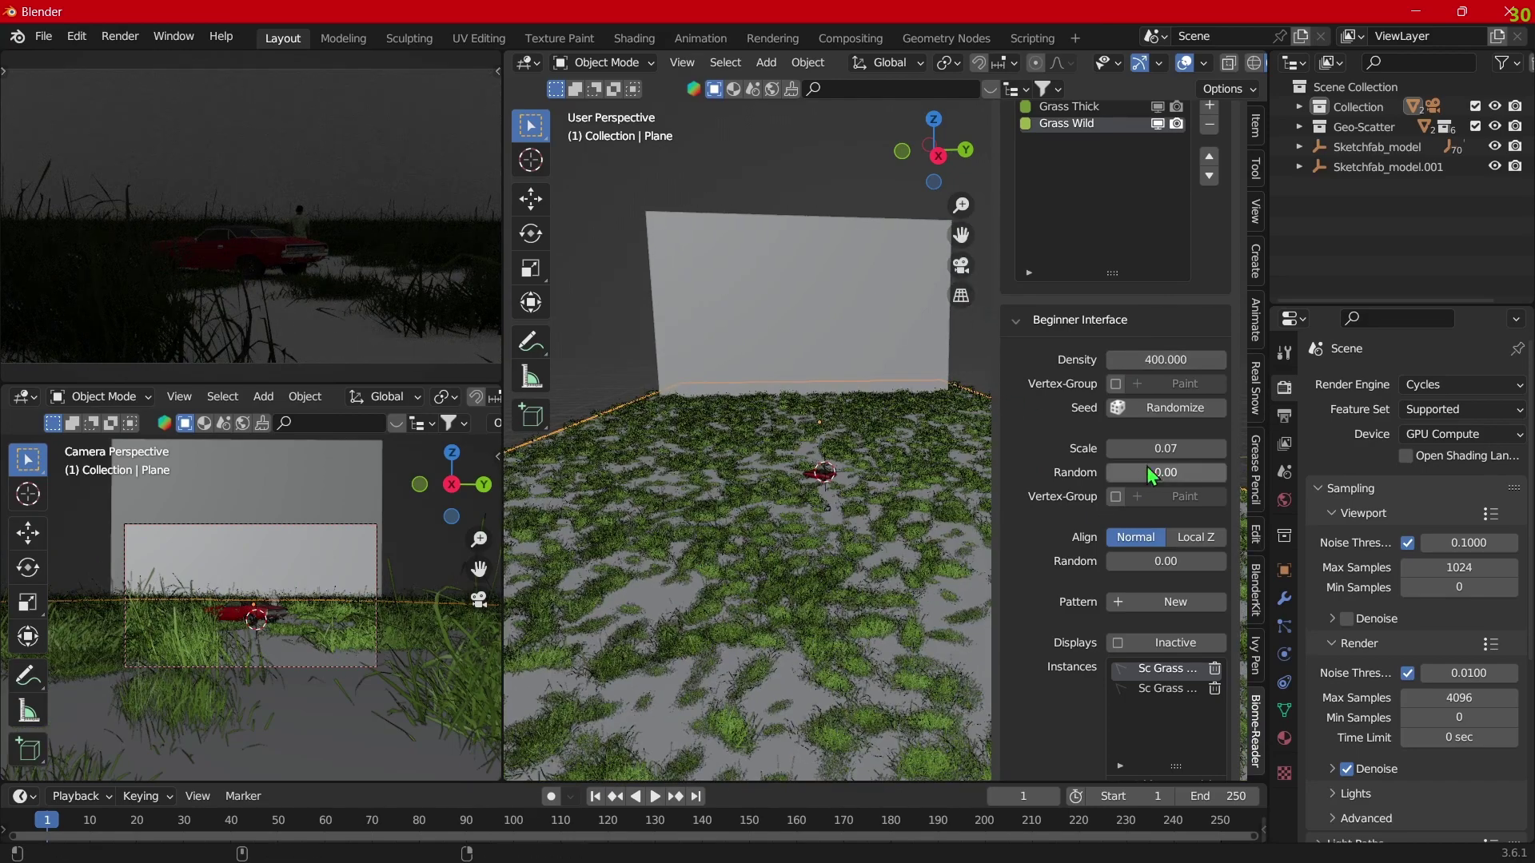
pyautogui.click(1151, 449)
pyautogui.write('0.01')
pyautogui.press('Return')
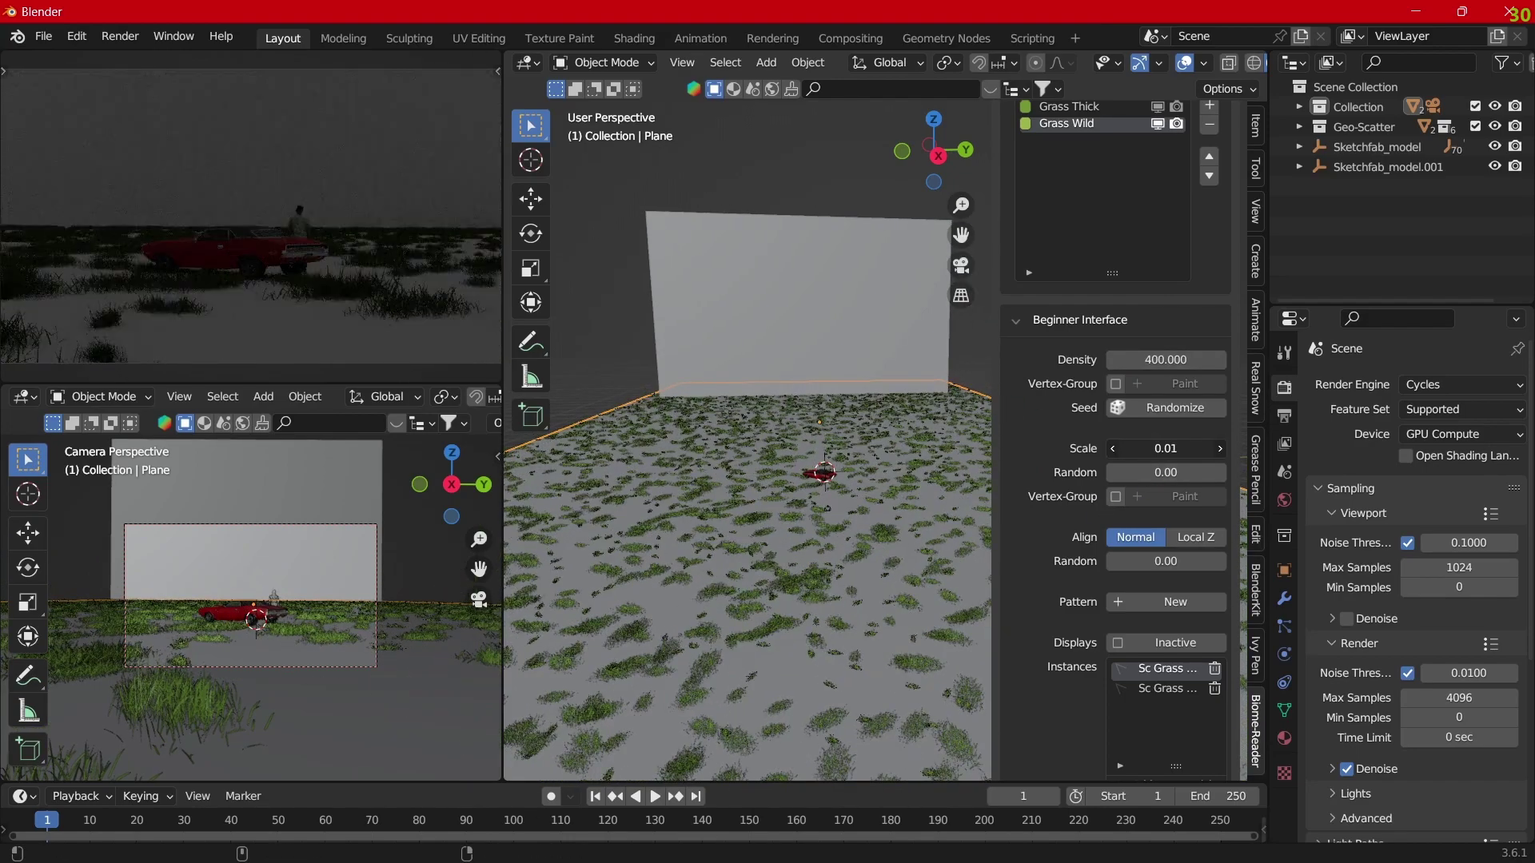
pyautogui.moveTo(1166, 449); pyautogui.dragTo(1182, 449)
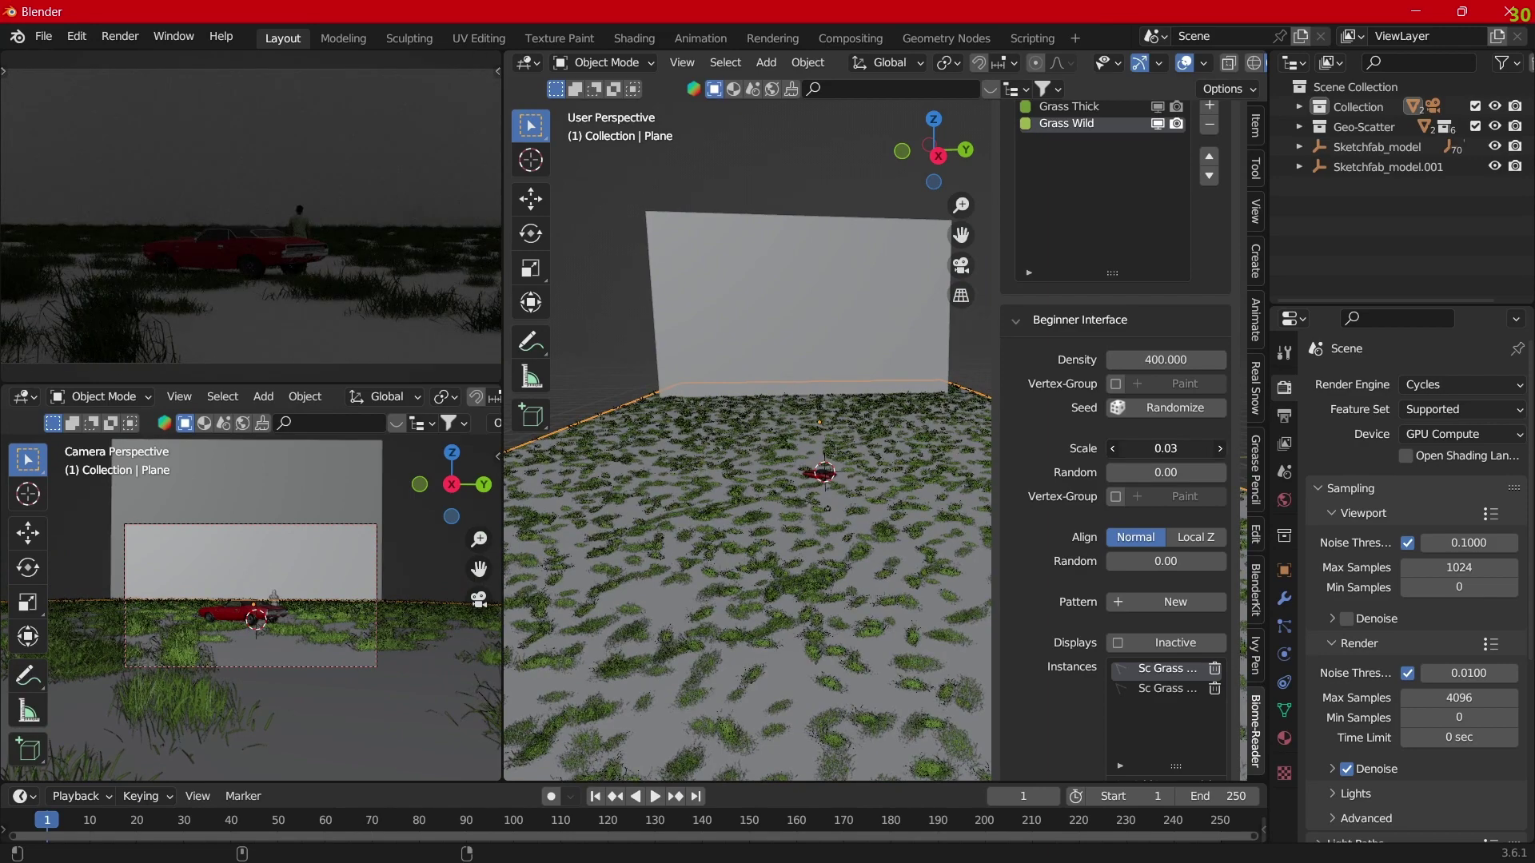
pyautogui.click(1166, 449)
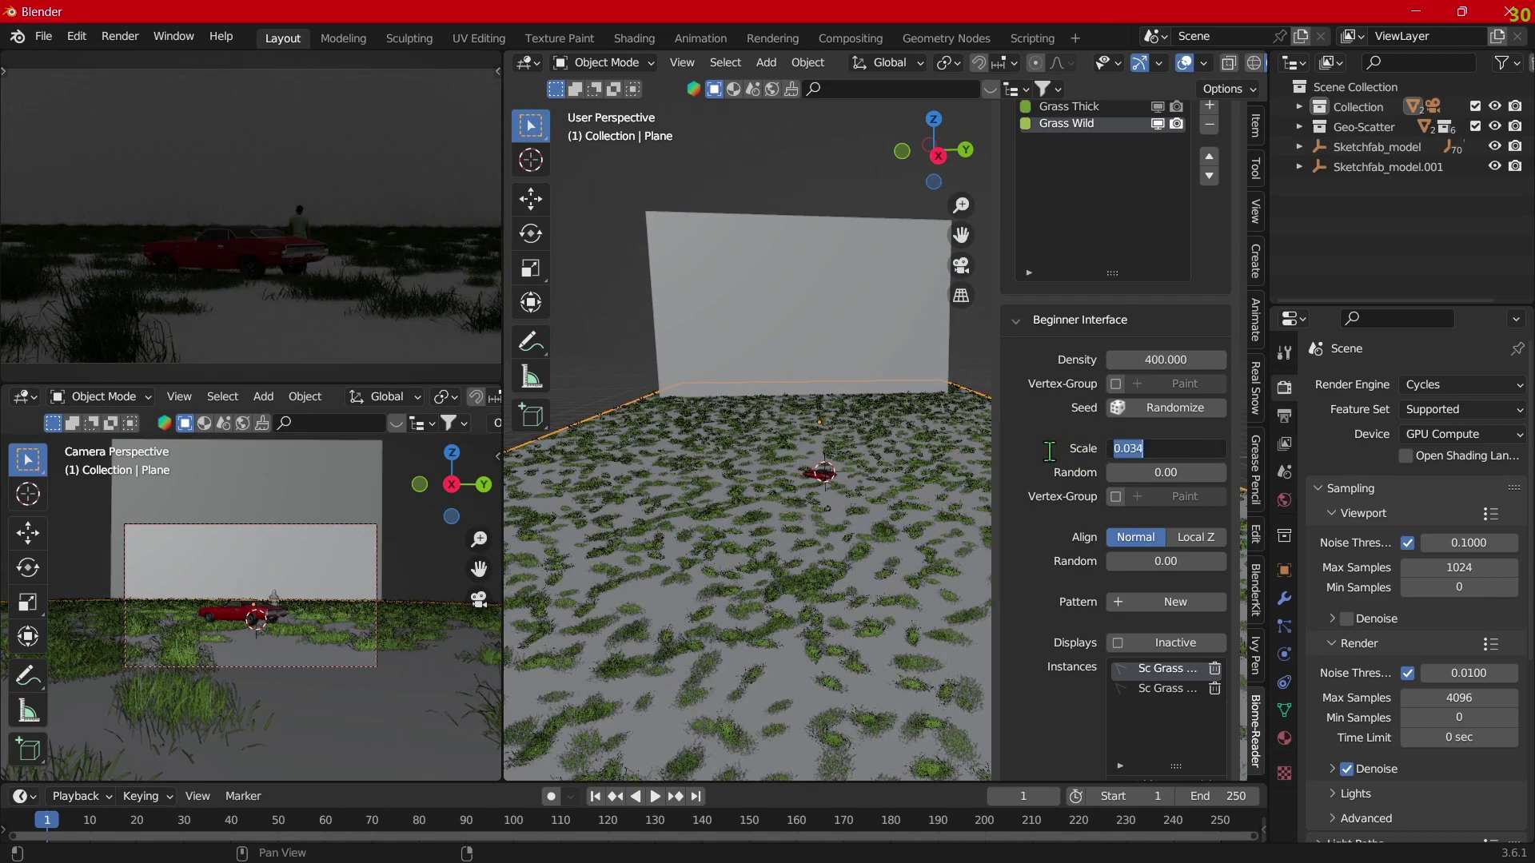
pyautogui.press('Return')
pyautogui.click(1149, 359)
pyautogui.write('600')
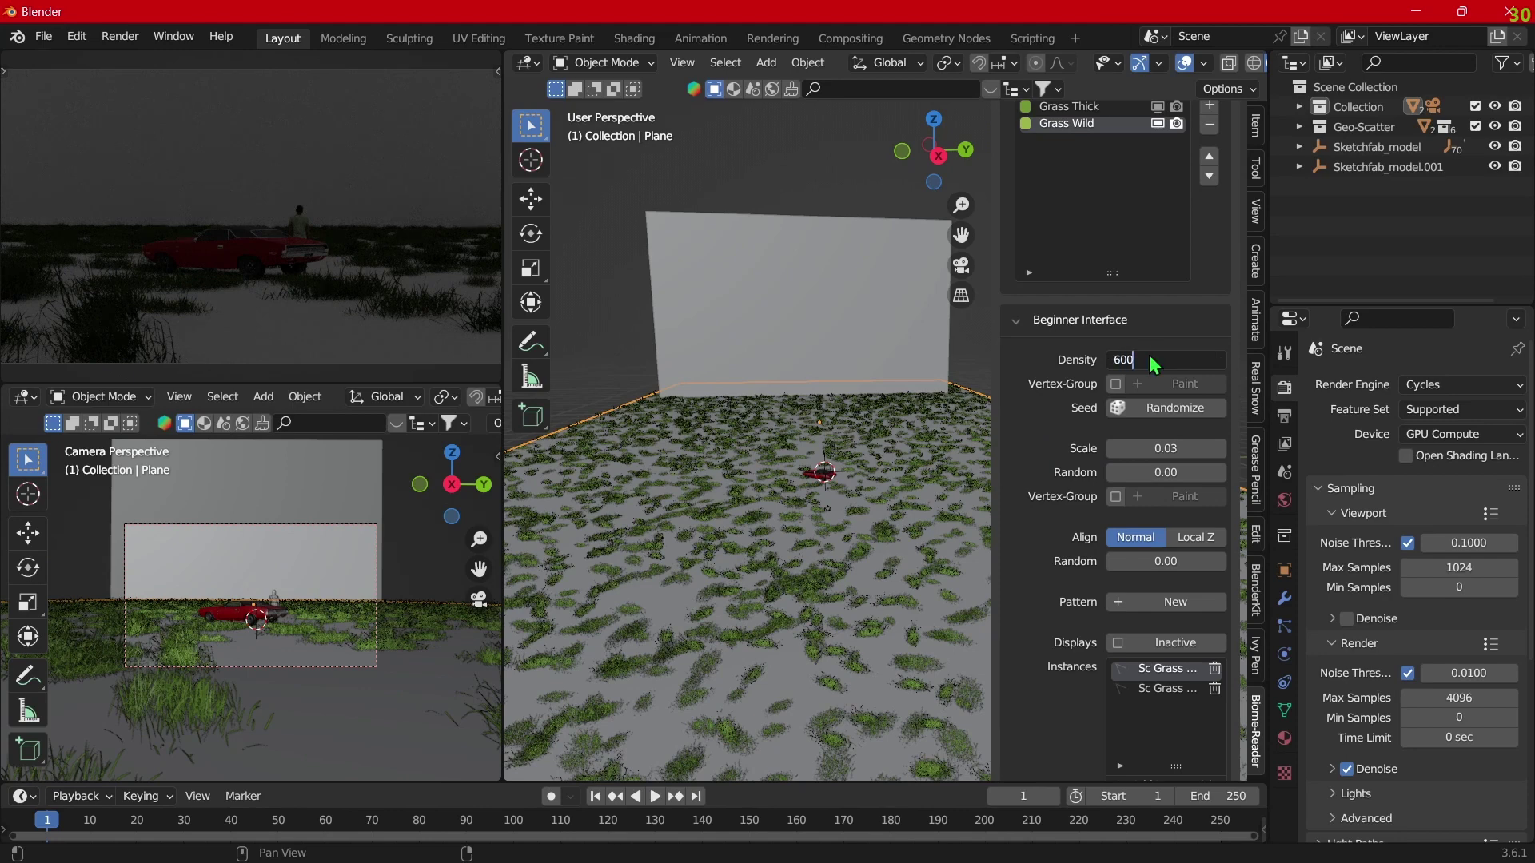
pyautogui.press('Return')
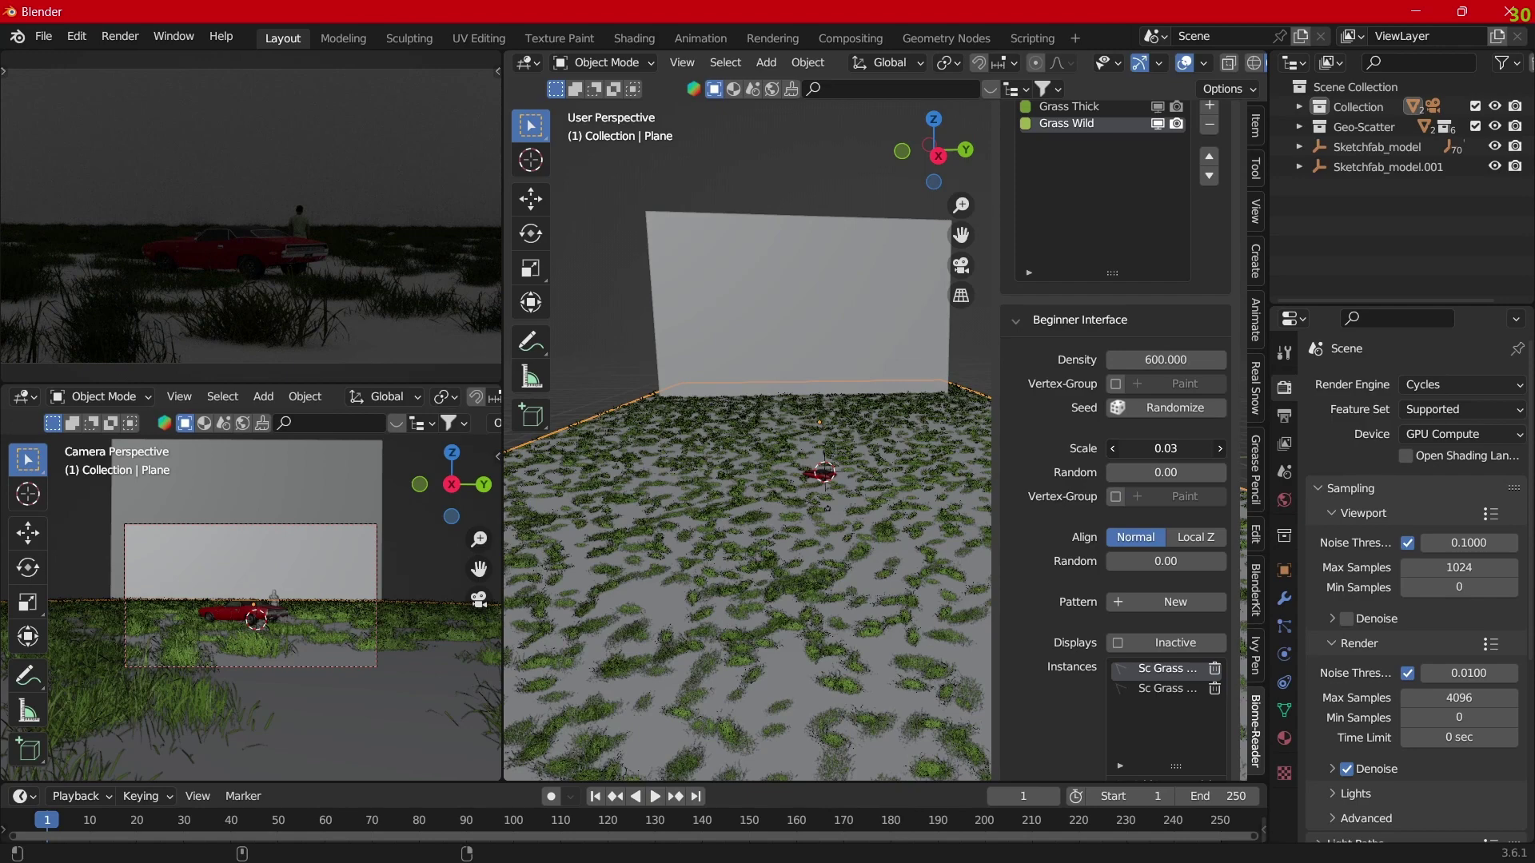
# Step: Add 0.56 random size variation, keep scale 0.03, and reshuffle the seed several times
pyautogui.moveTo(1149, 450); pyautogui.dragTo(1128, 450)
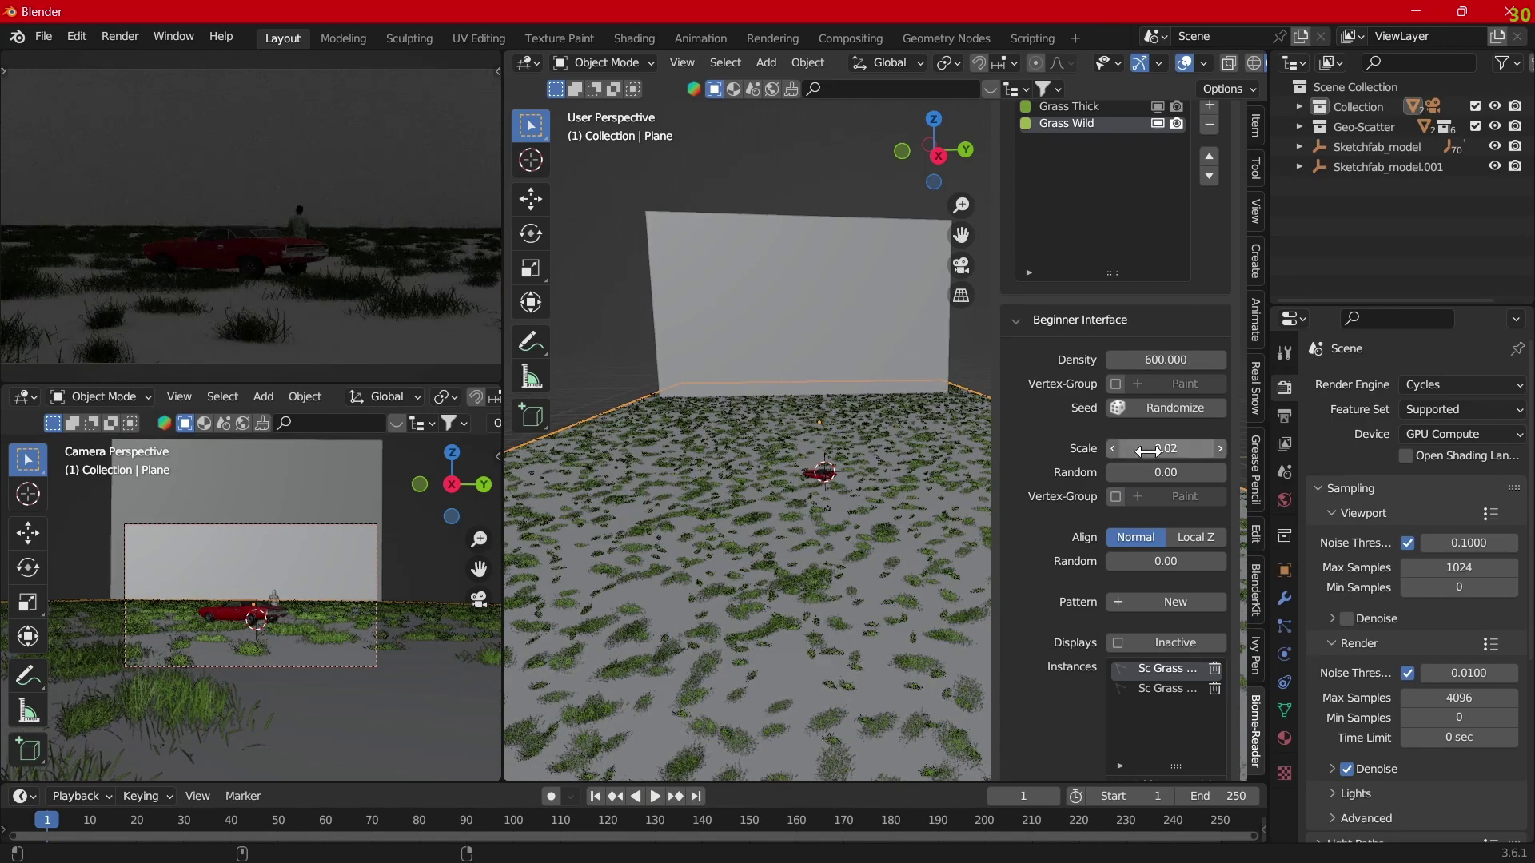
pyautogui.moveTo(1160, 480)
pyautogui.mouseDown()
pyautogui.moveTo(1136, 482)
pyautogui.moveTo(1173, 480)
pyautogui.mouseUp()
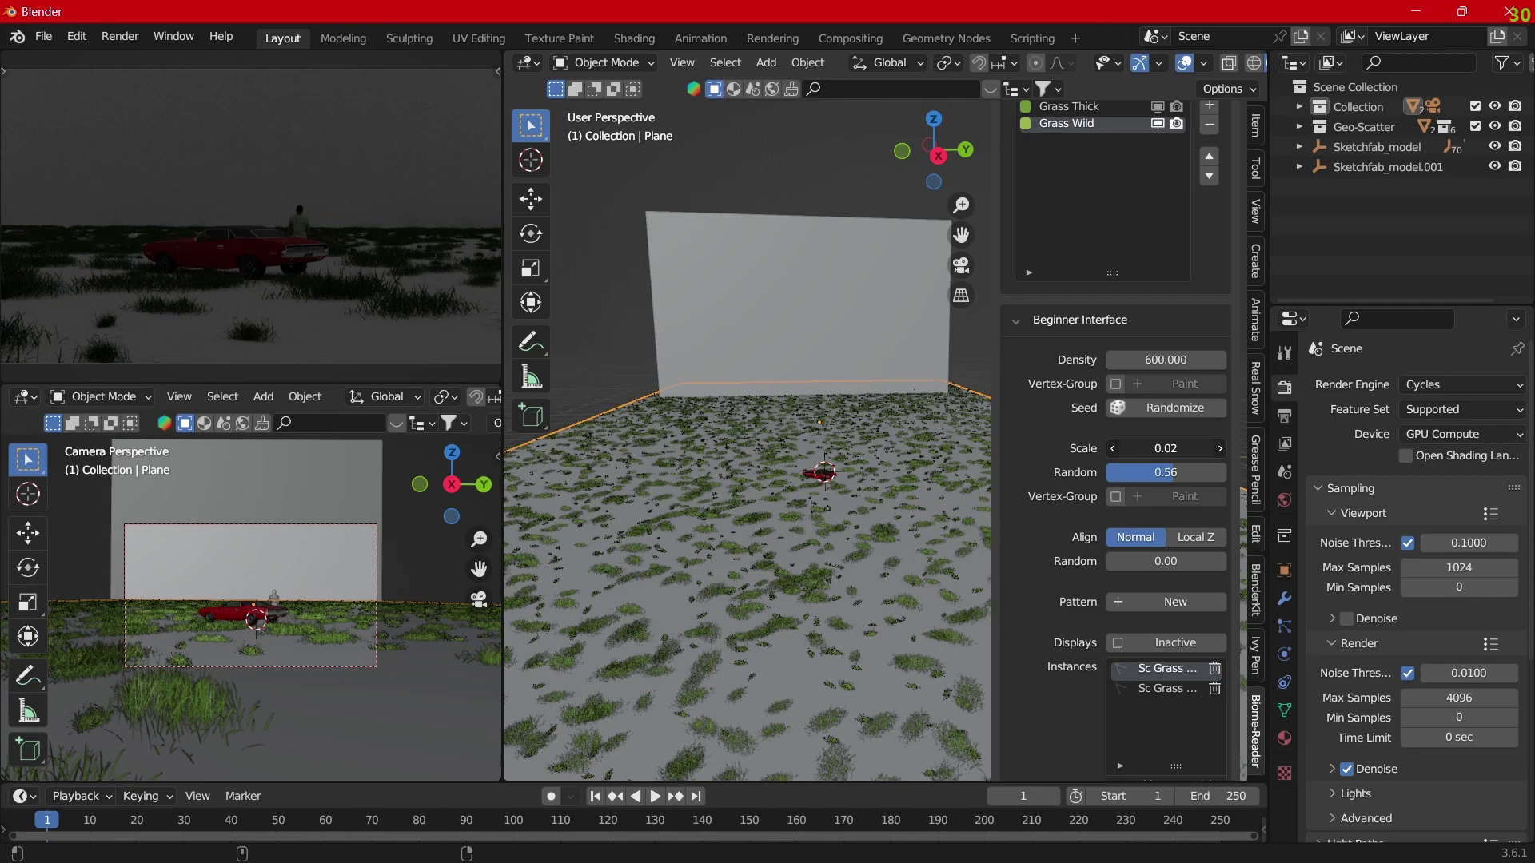
pyautogui.moveTo(1166, 449); pyautogui.dragTo(1272, 479)
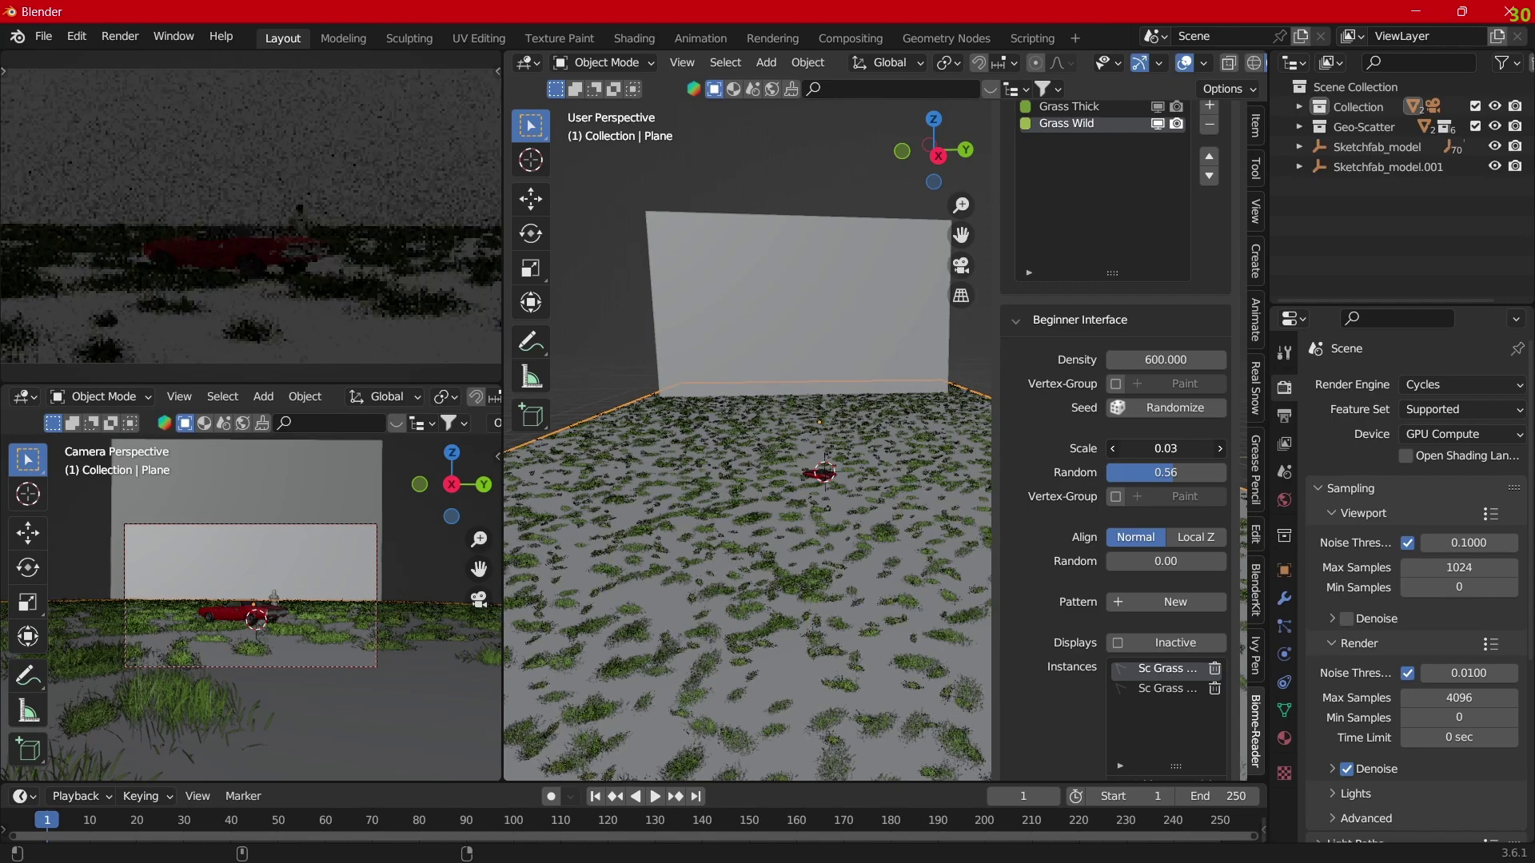
pyautogui.click(1153, 424)
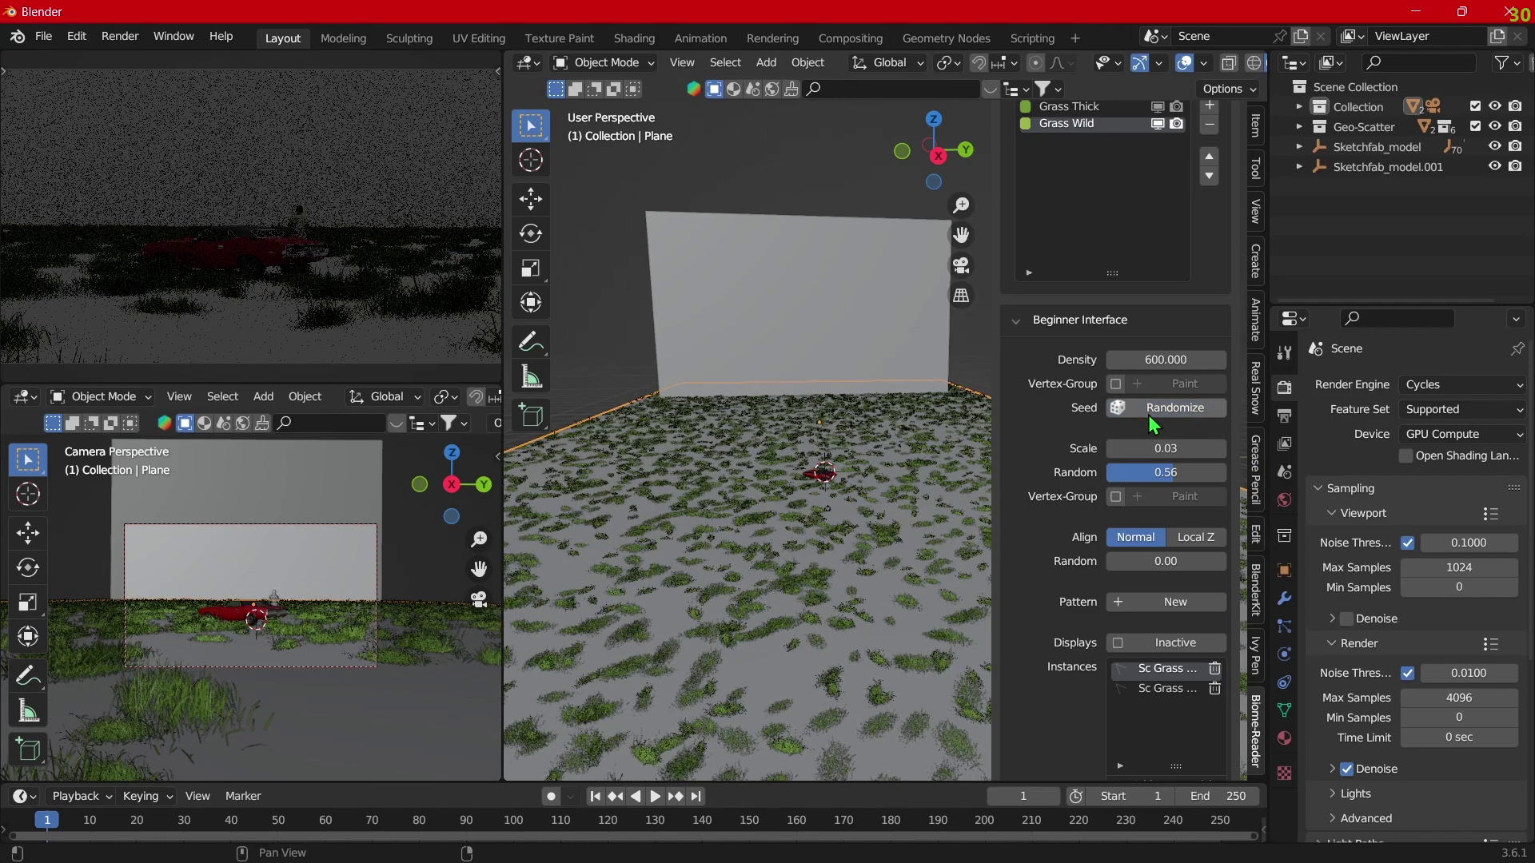
pyautogui.click(1154, 424)
pyautogui.click(1154, 423)
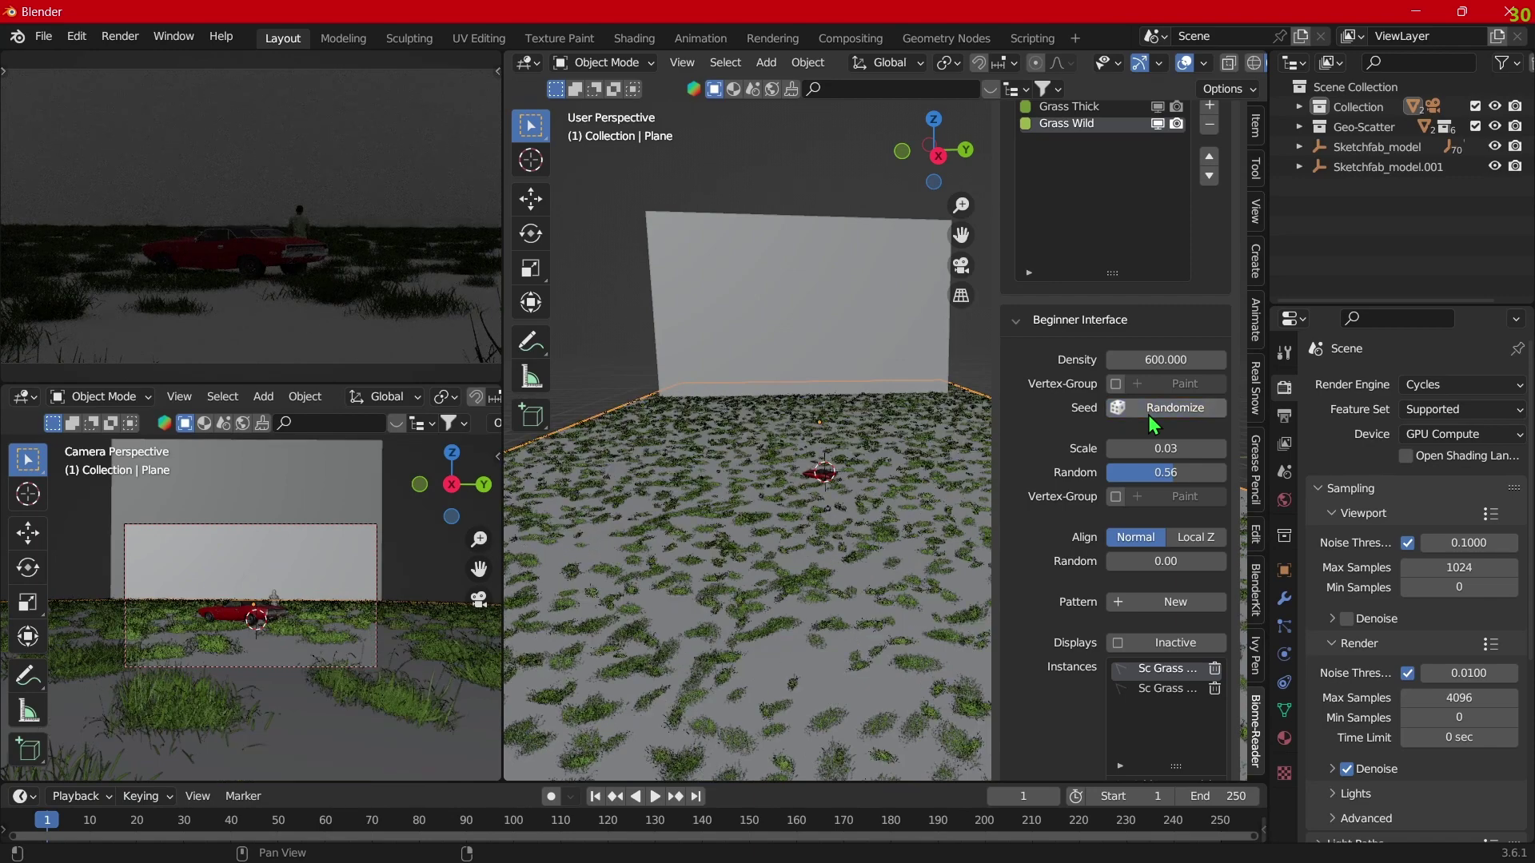
pyautogui.click(1154, 423)
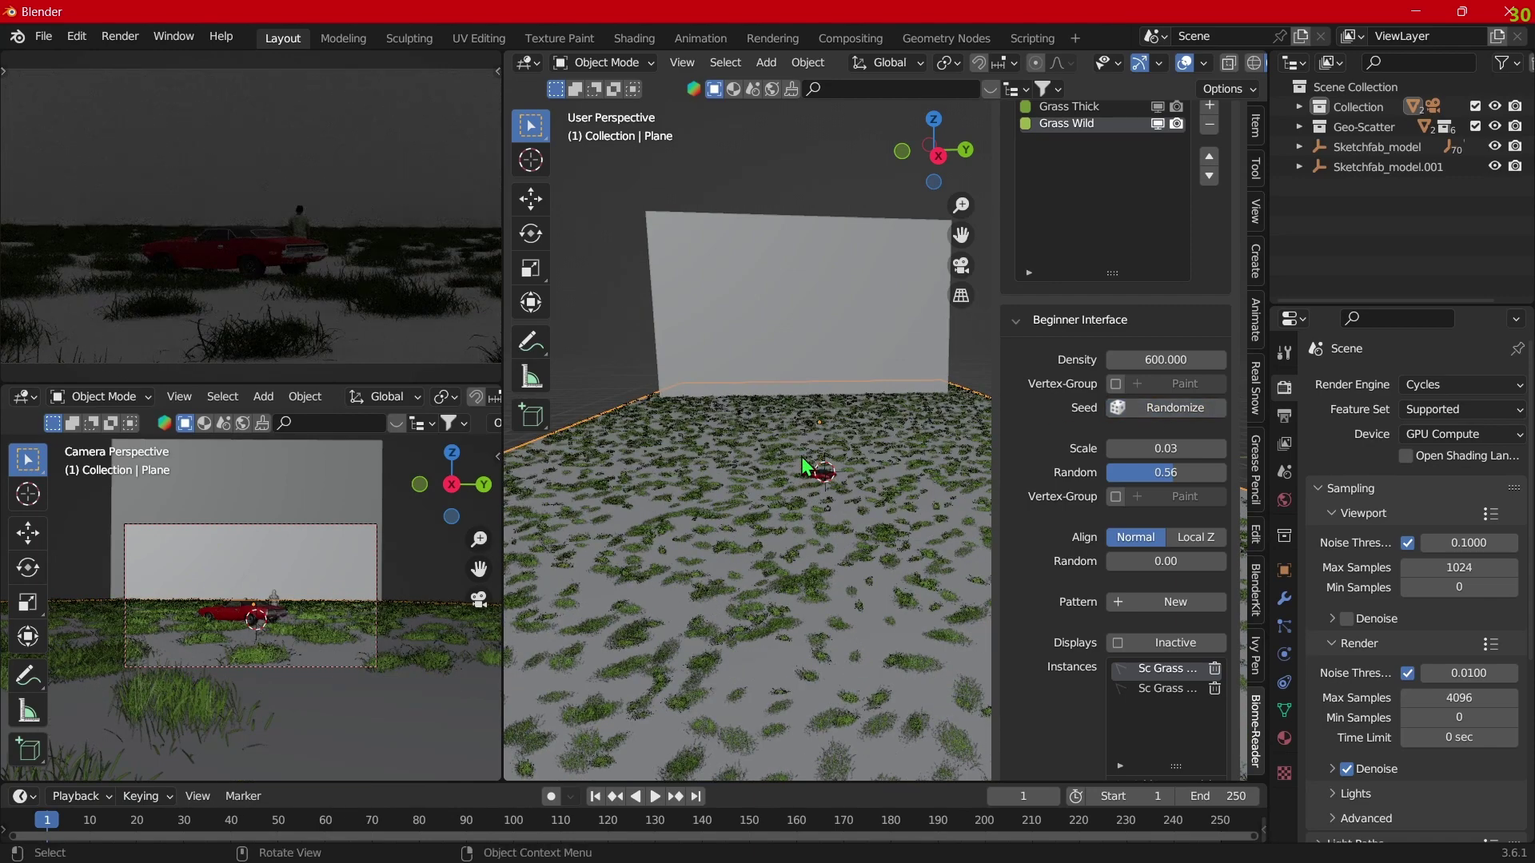
# Step: Search the material library for 'mud' and drag Mud wet onto the ground plane
pyautogui.press('n')
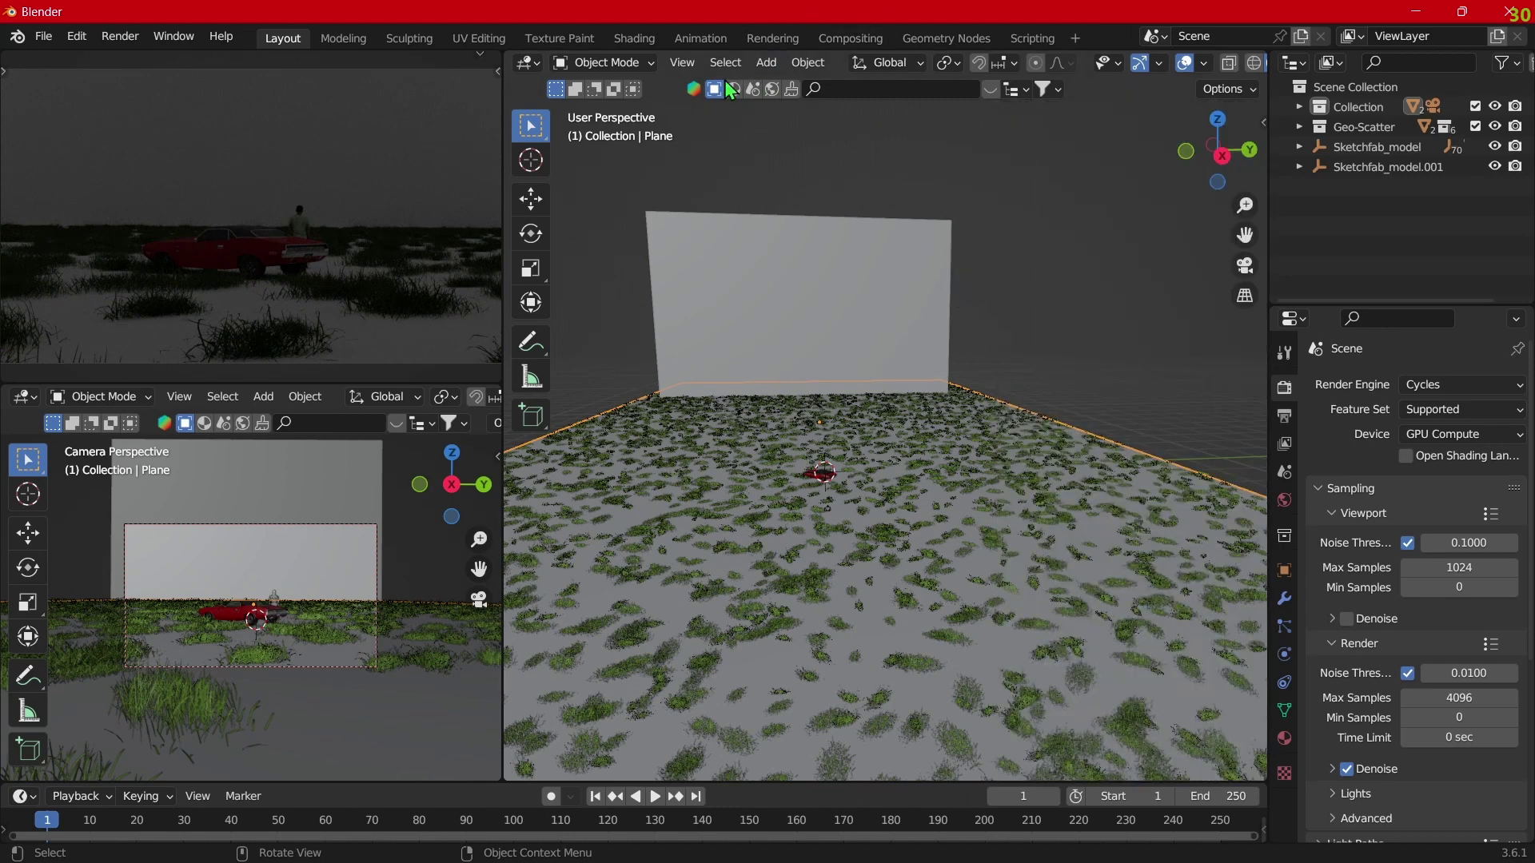
pyautogui.click(990, 88)
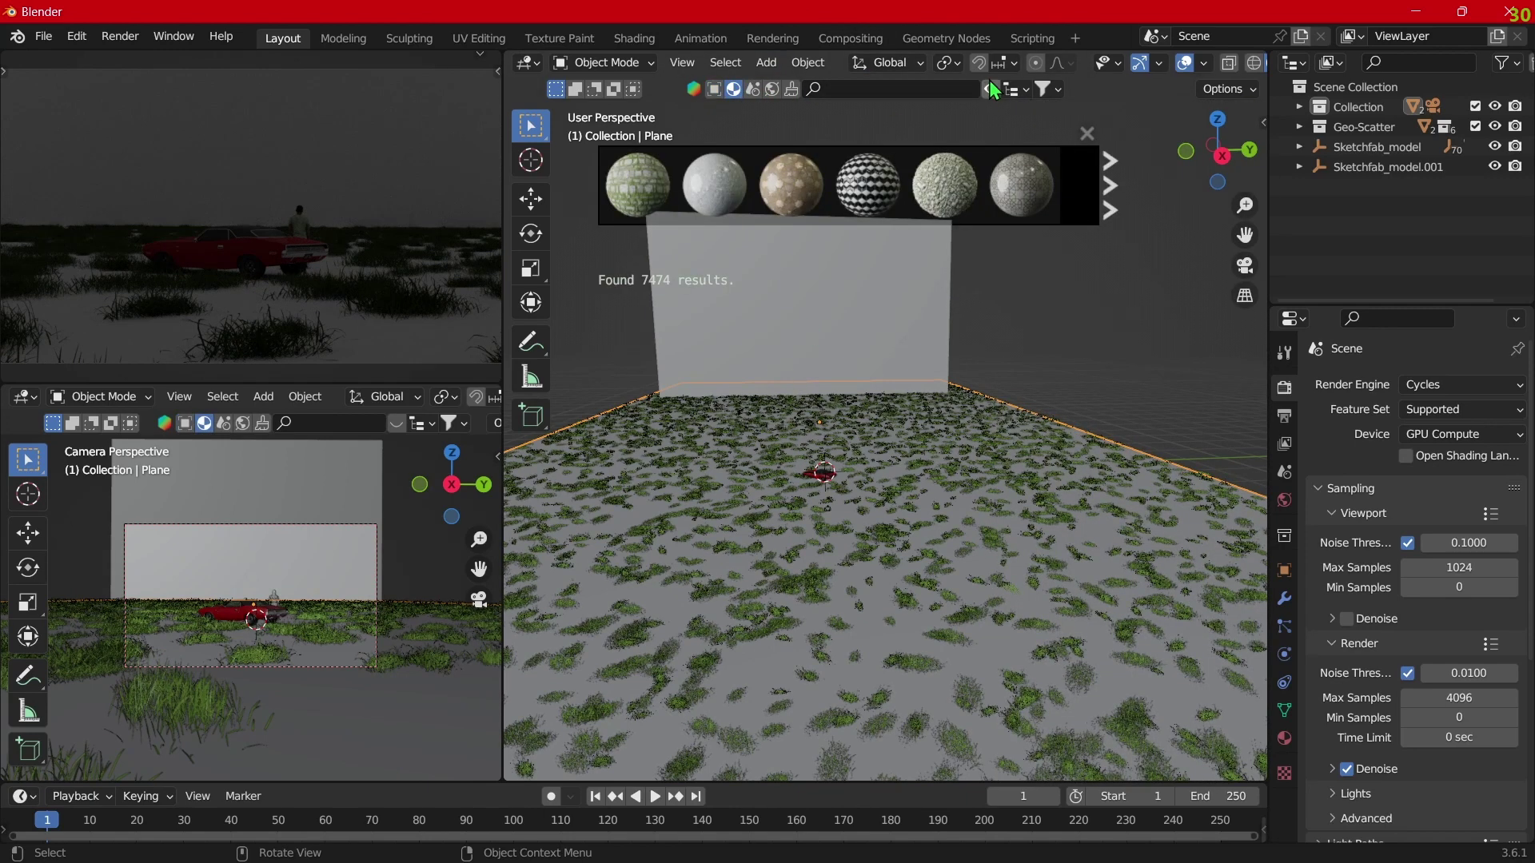
pyautogui.click(1118, 172)
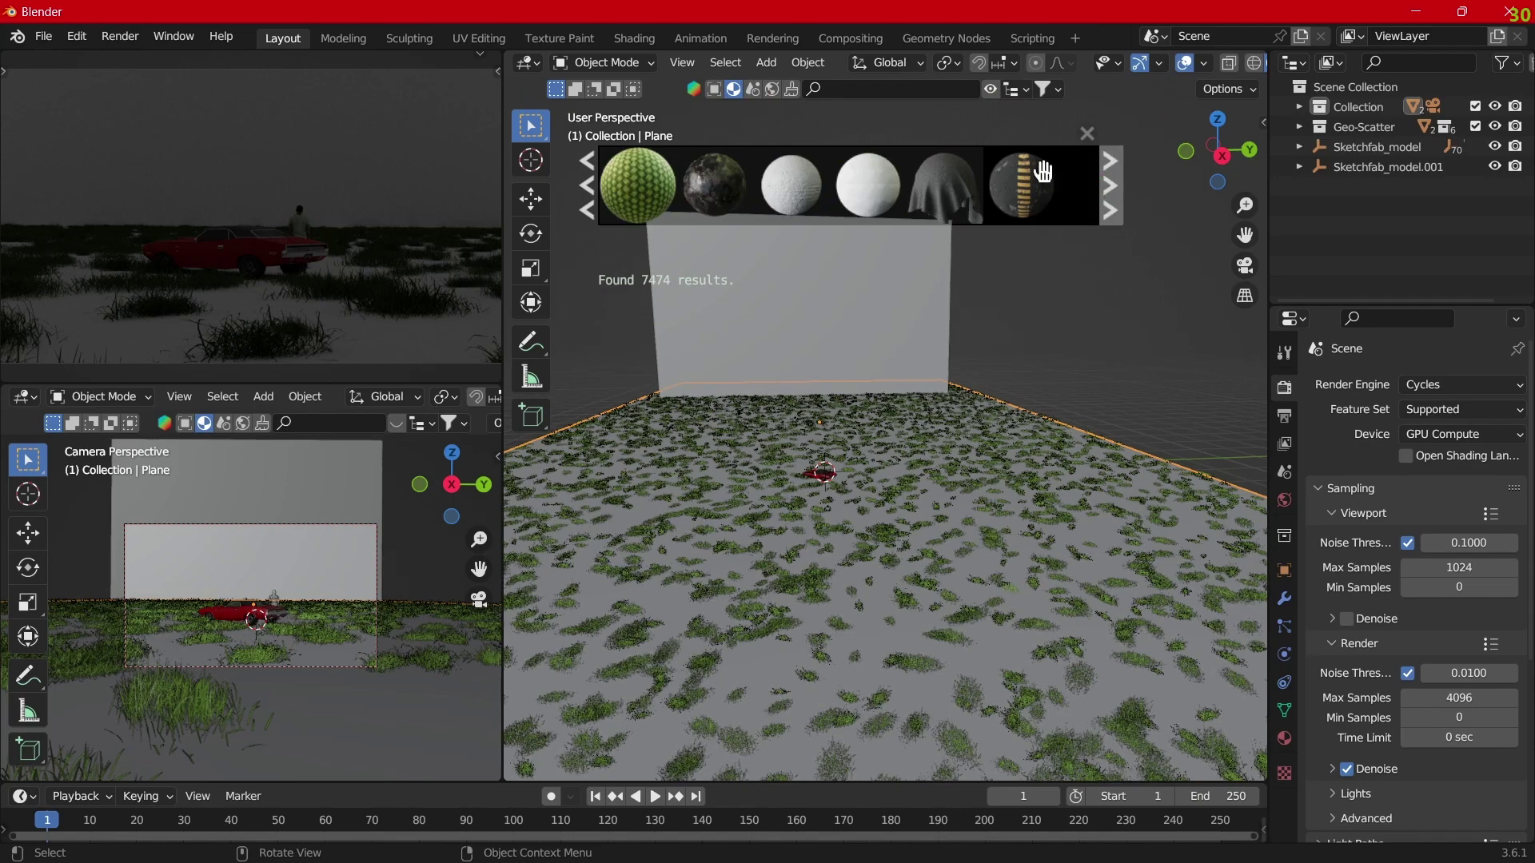
pyautogui.click(852, 94)
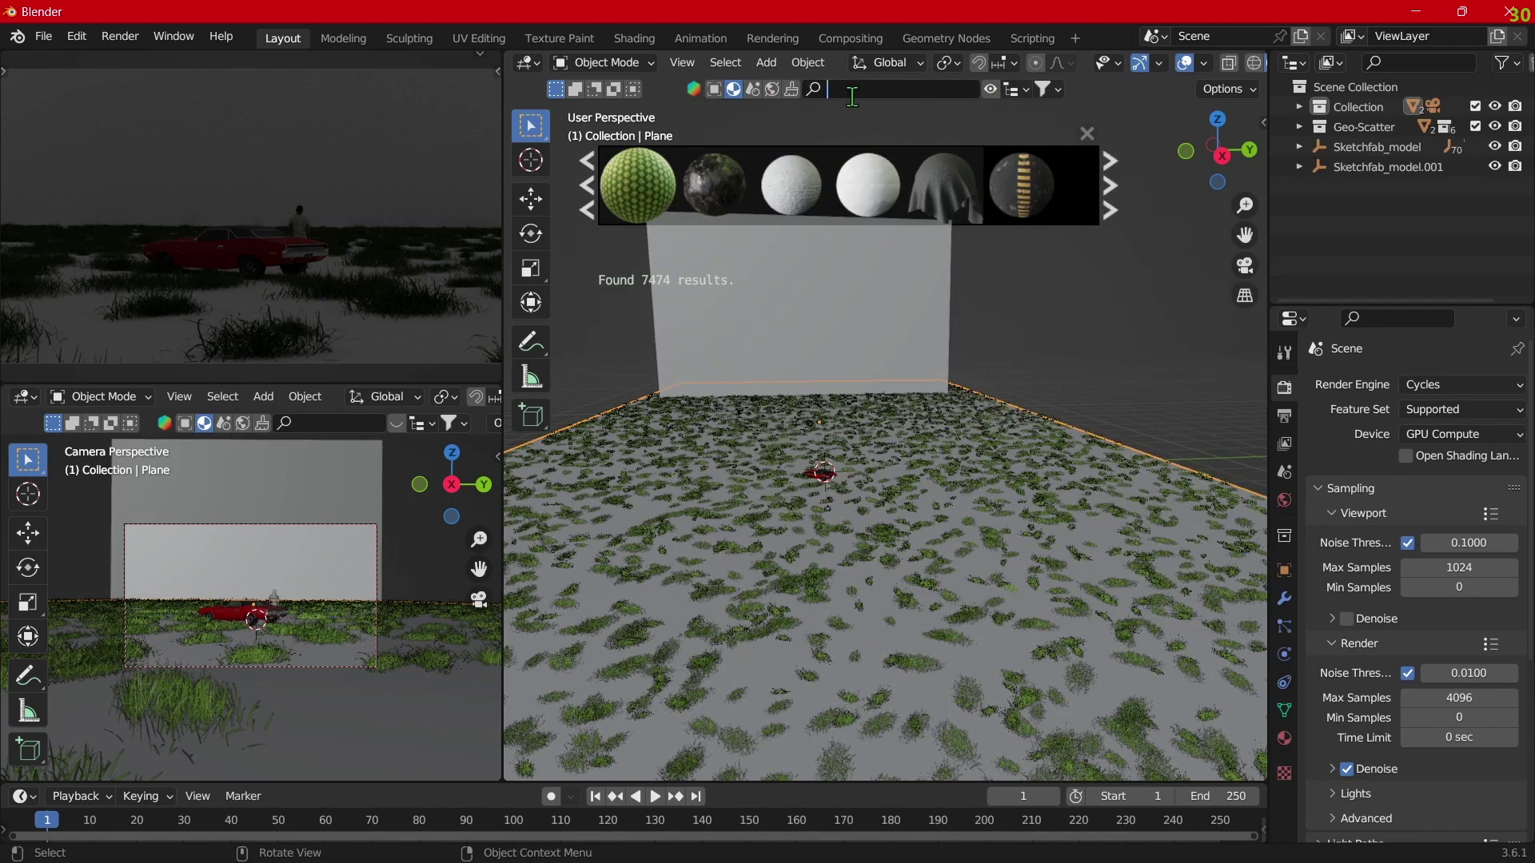
pyautogui.write('mud')
pyautogui.press('Return')
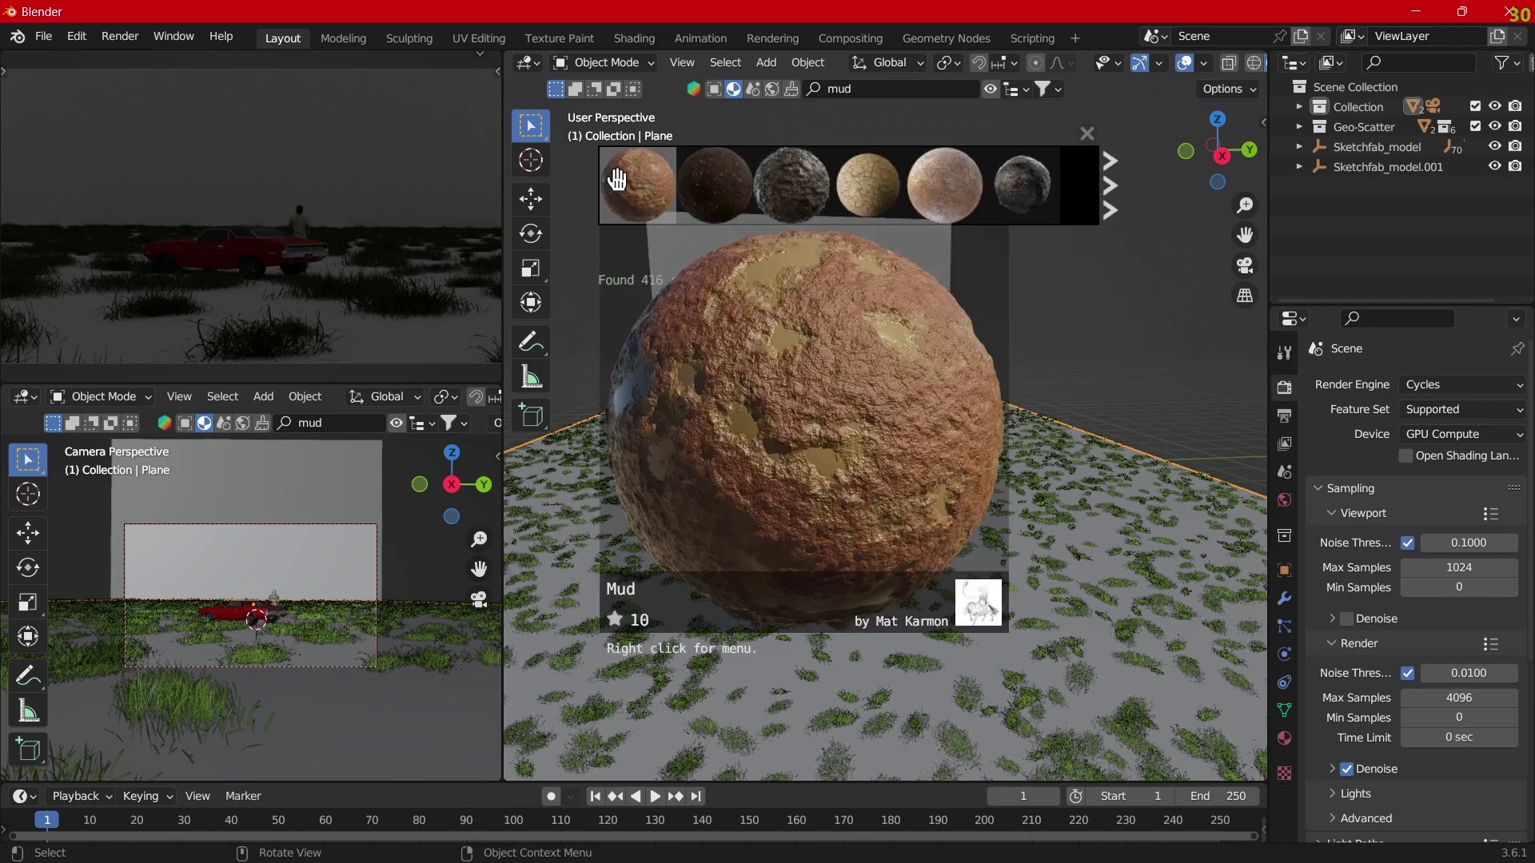
pyautogui.moveTo(621, 186); pyautogui.dragTo(735, 301)
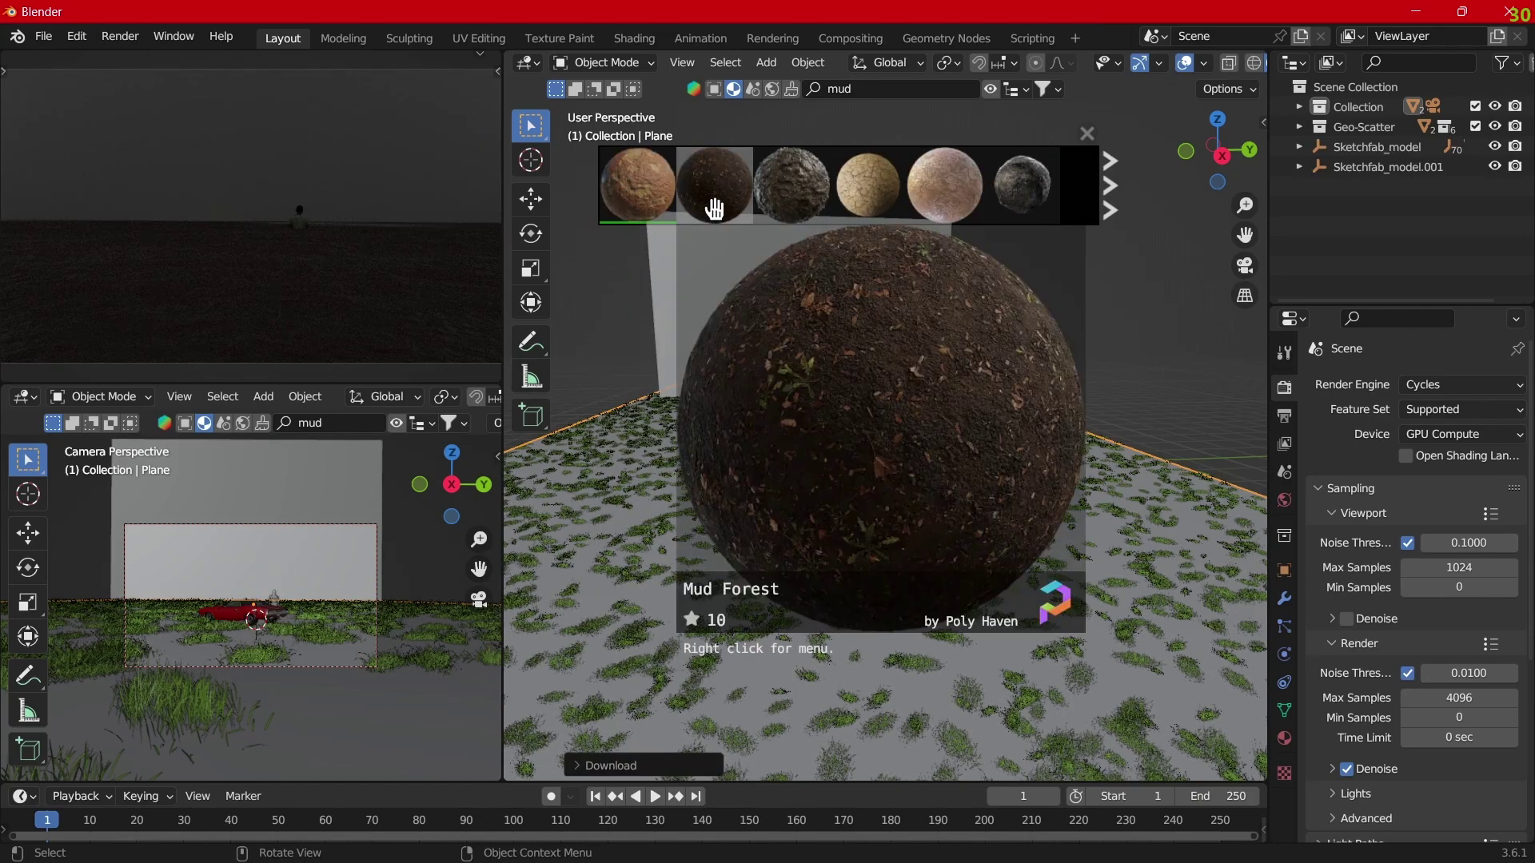
pyautogui.moveTo(791, 186); pyautogui.dragTo(877, 379)
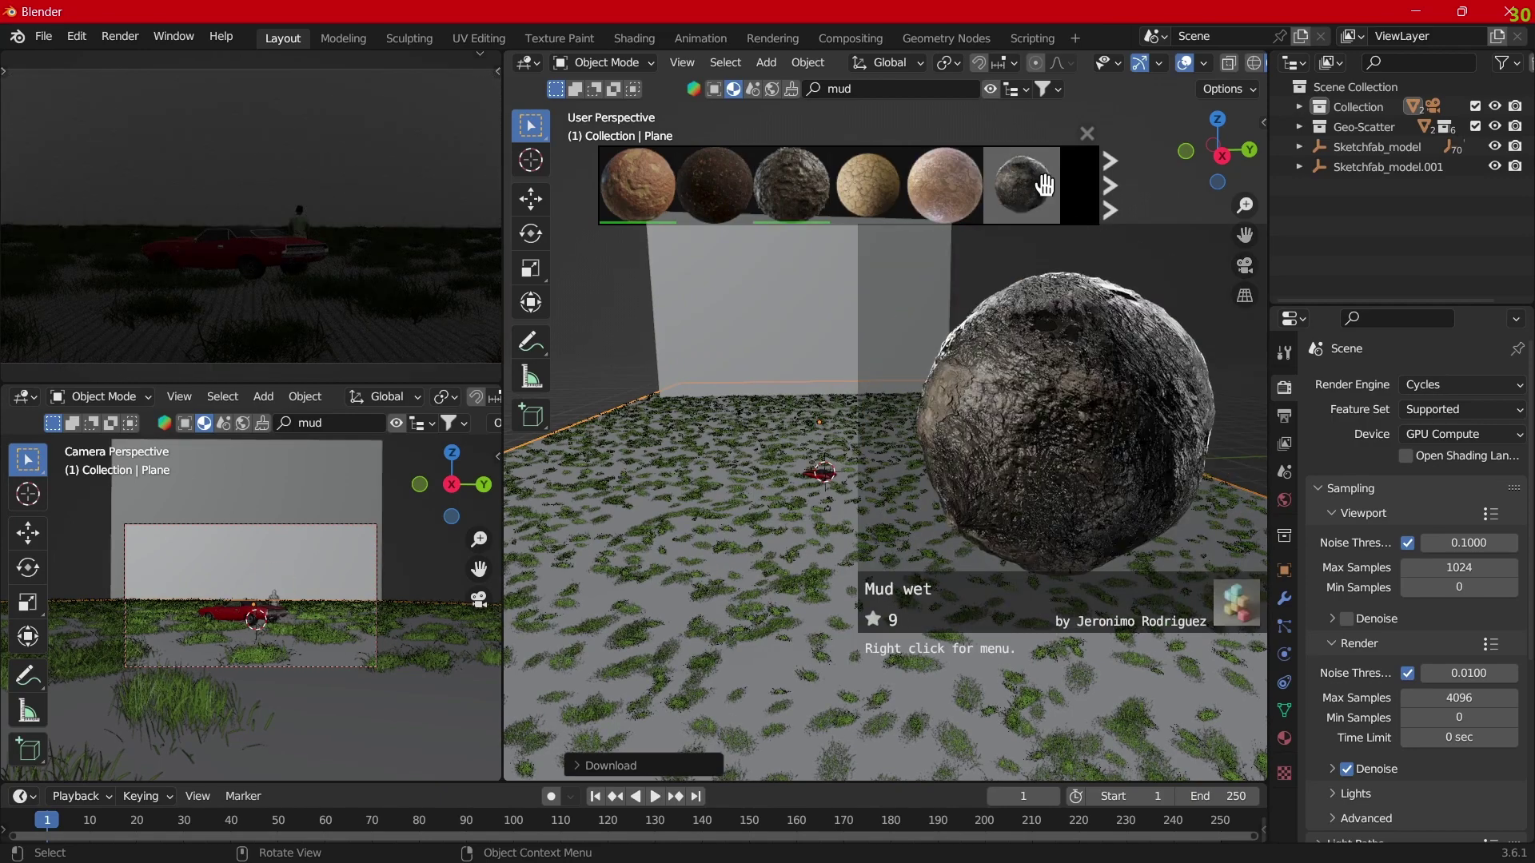
pyautogui.moveTo(1023, 186); pyautogui.dragTo(1014, 387)
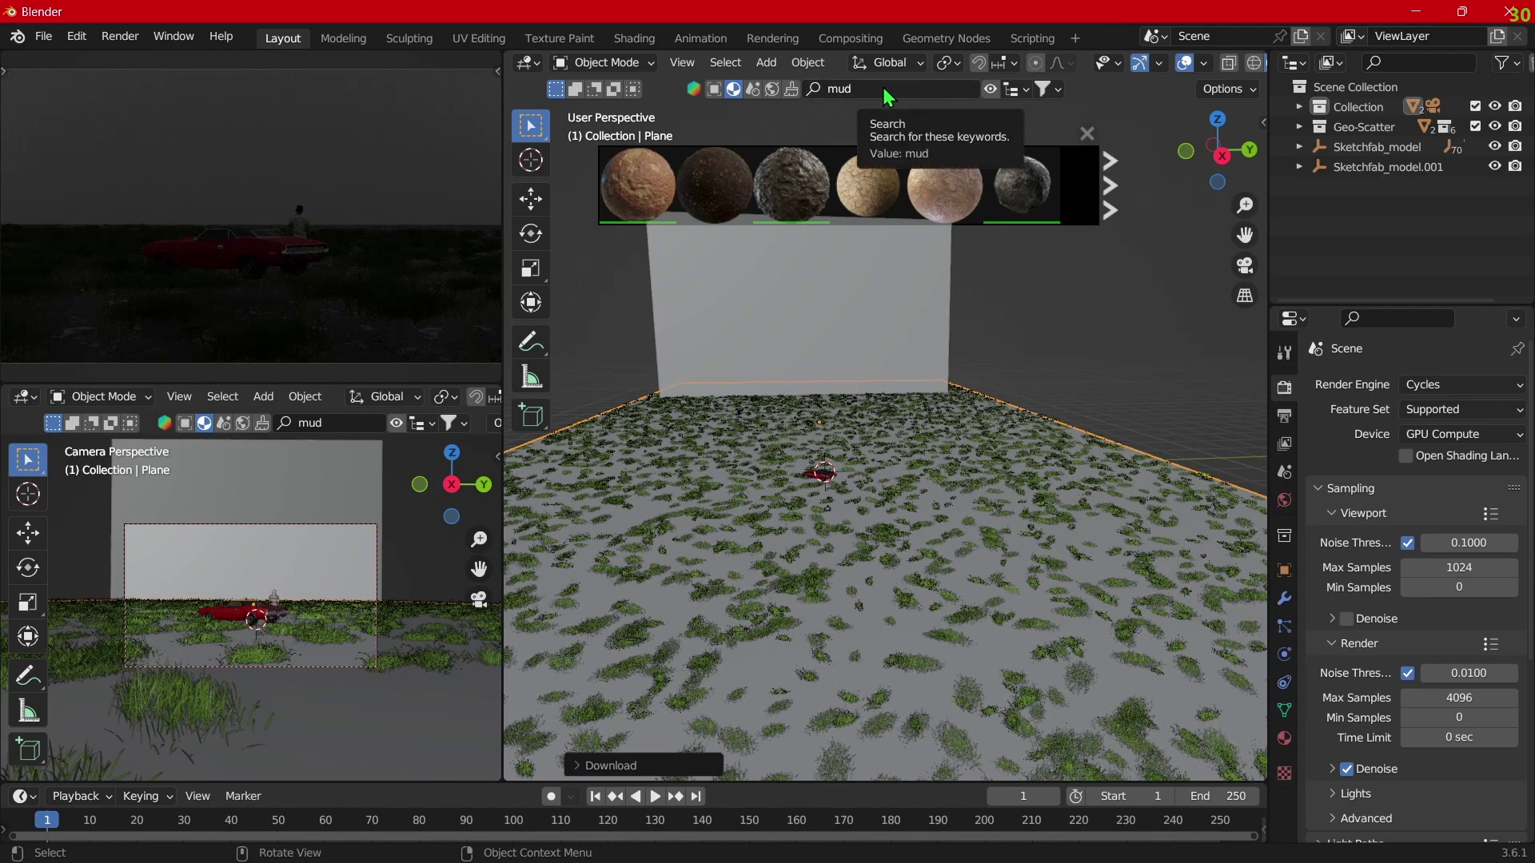
# Step: Search the library for 'ground' and apply Mossy ground to the ground plane
pyautogui.click(883, 88)
pyautogui.write('groun')
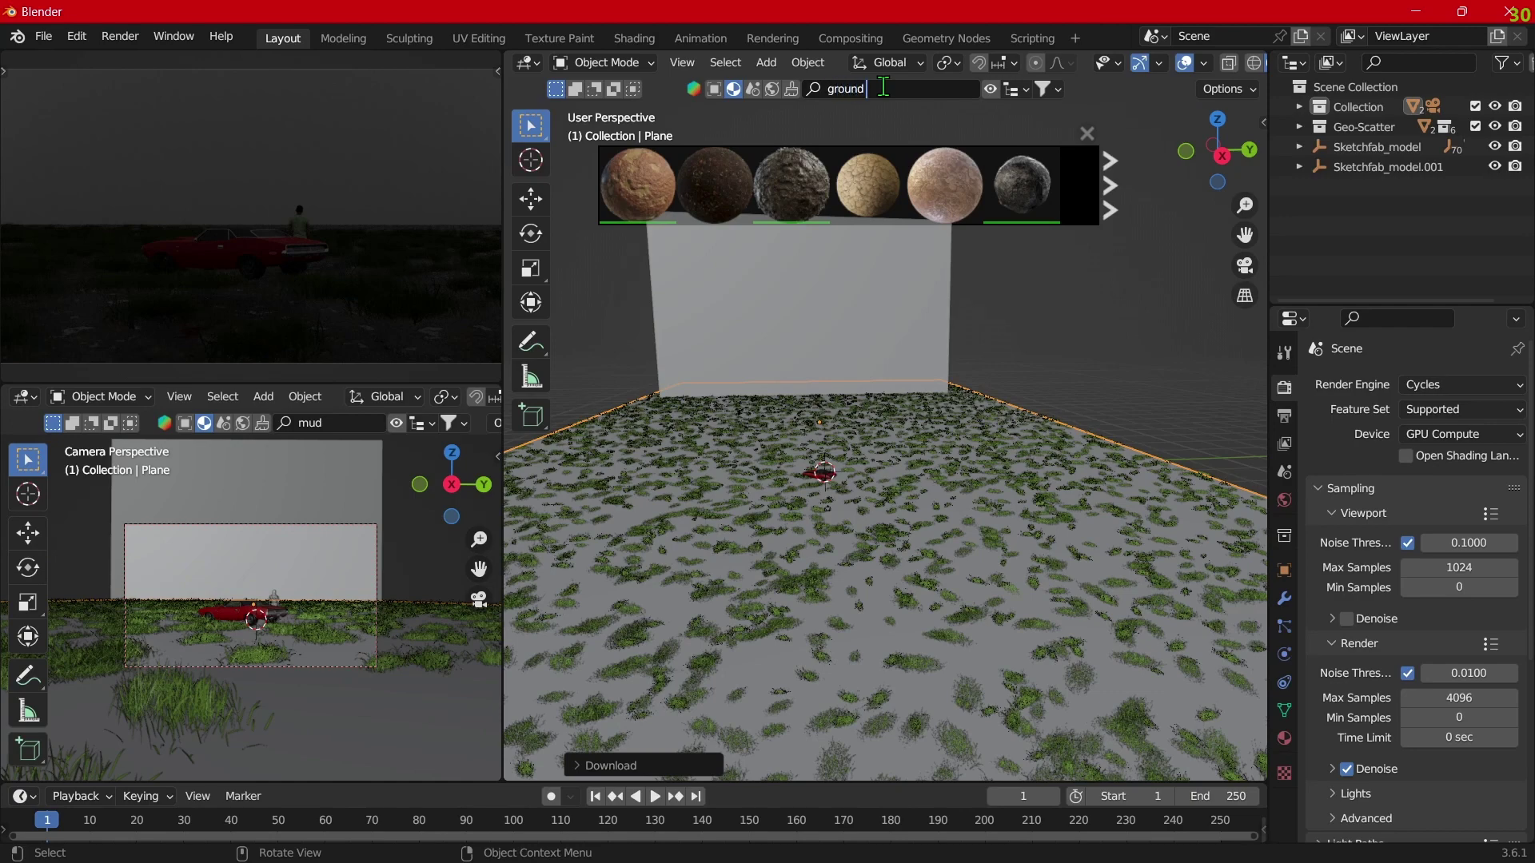
pyautogui.press('Return')
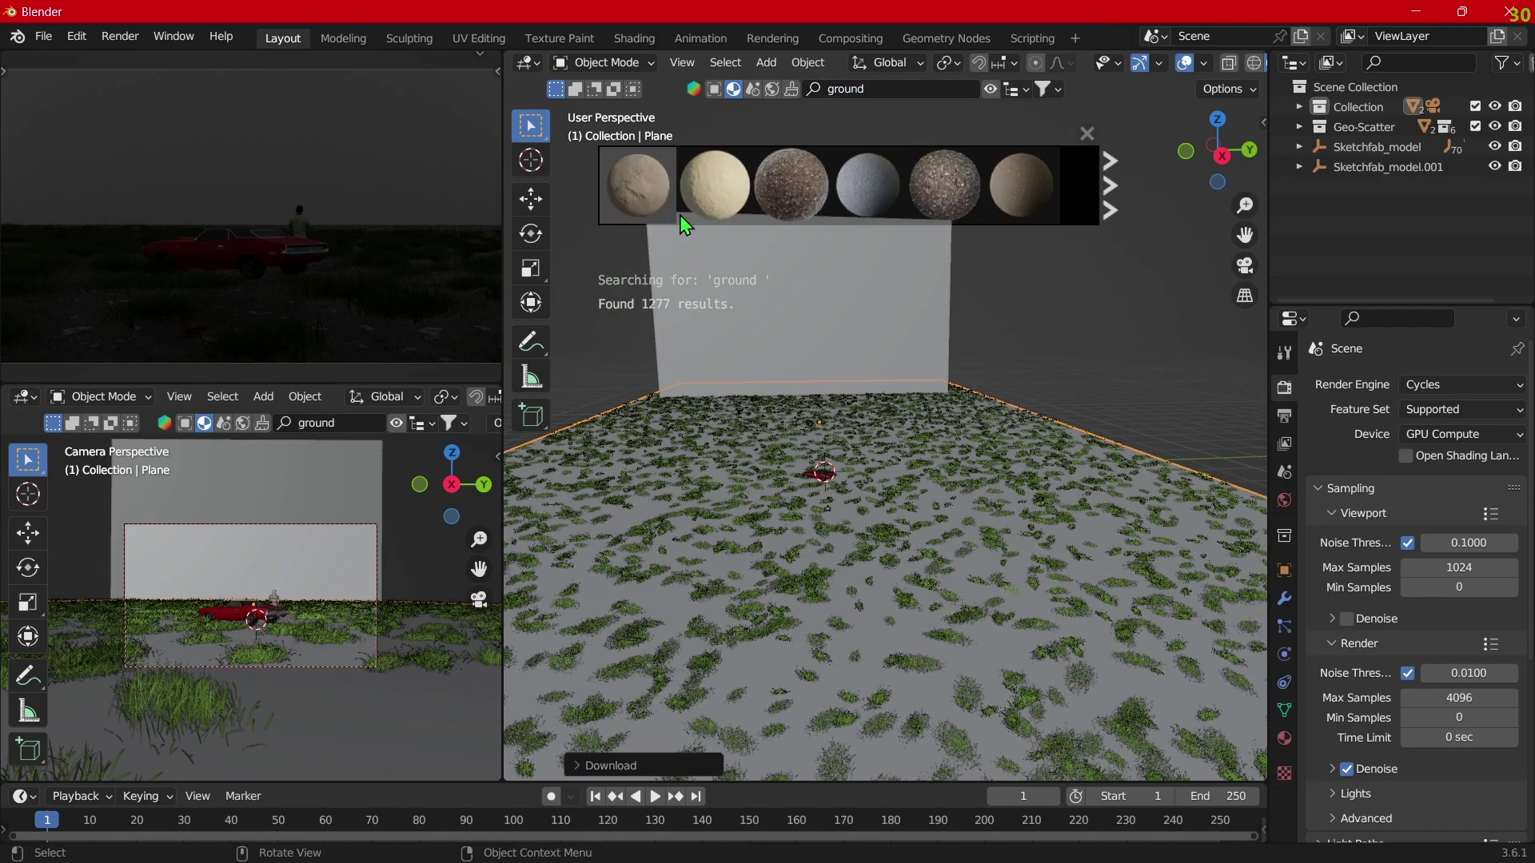
pyautogui.moveTo(1021, 185)
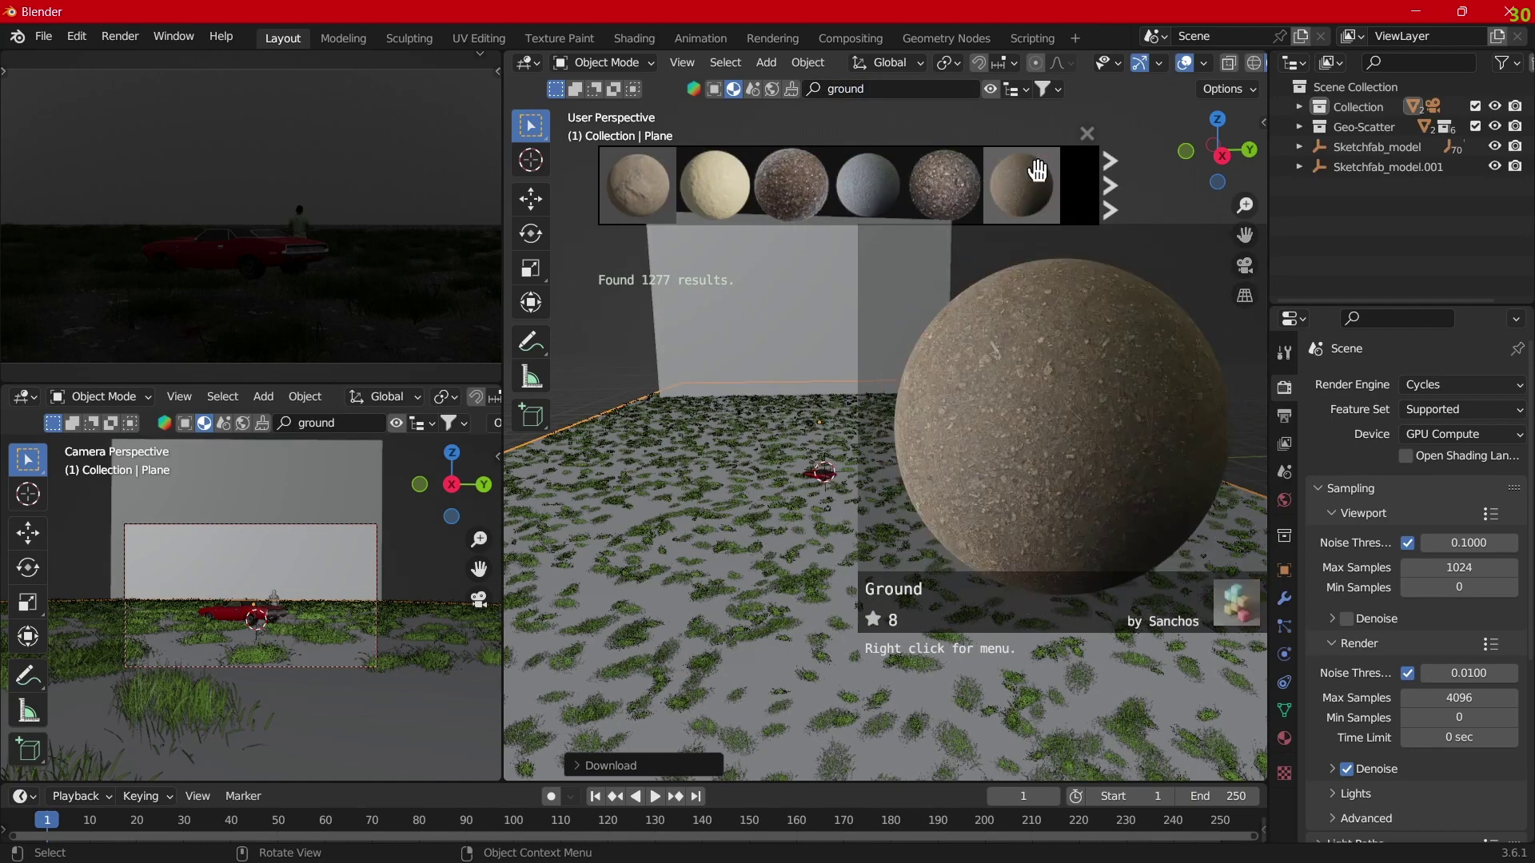
pyautogui.click(1110, 186)
pyautogui.moveTo(867, 186)
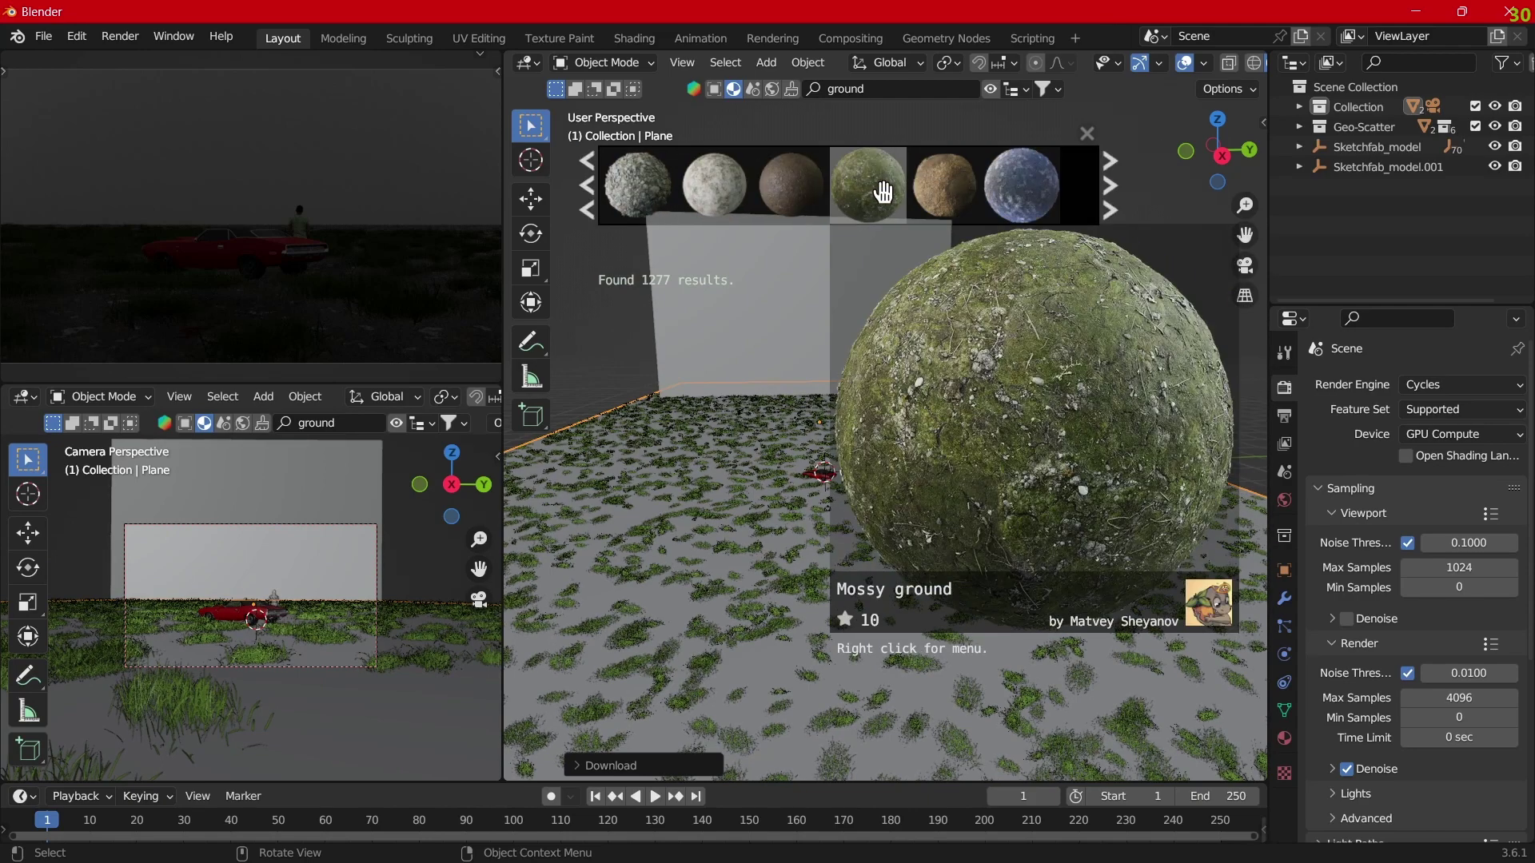
pyautogui.click(588, 186)
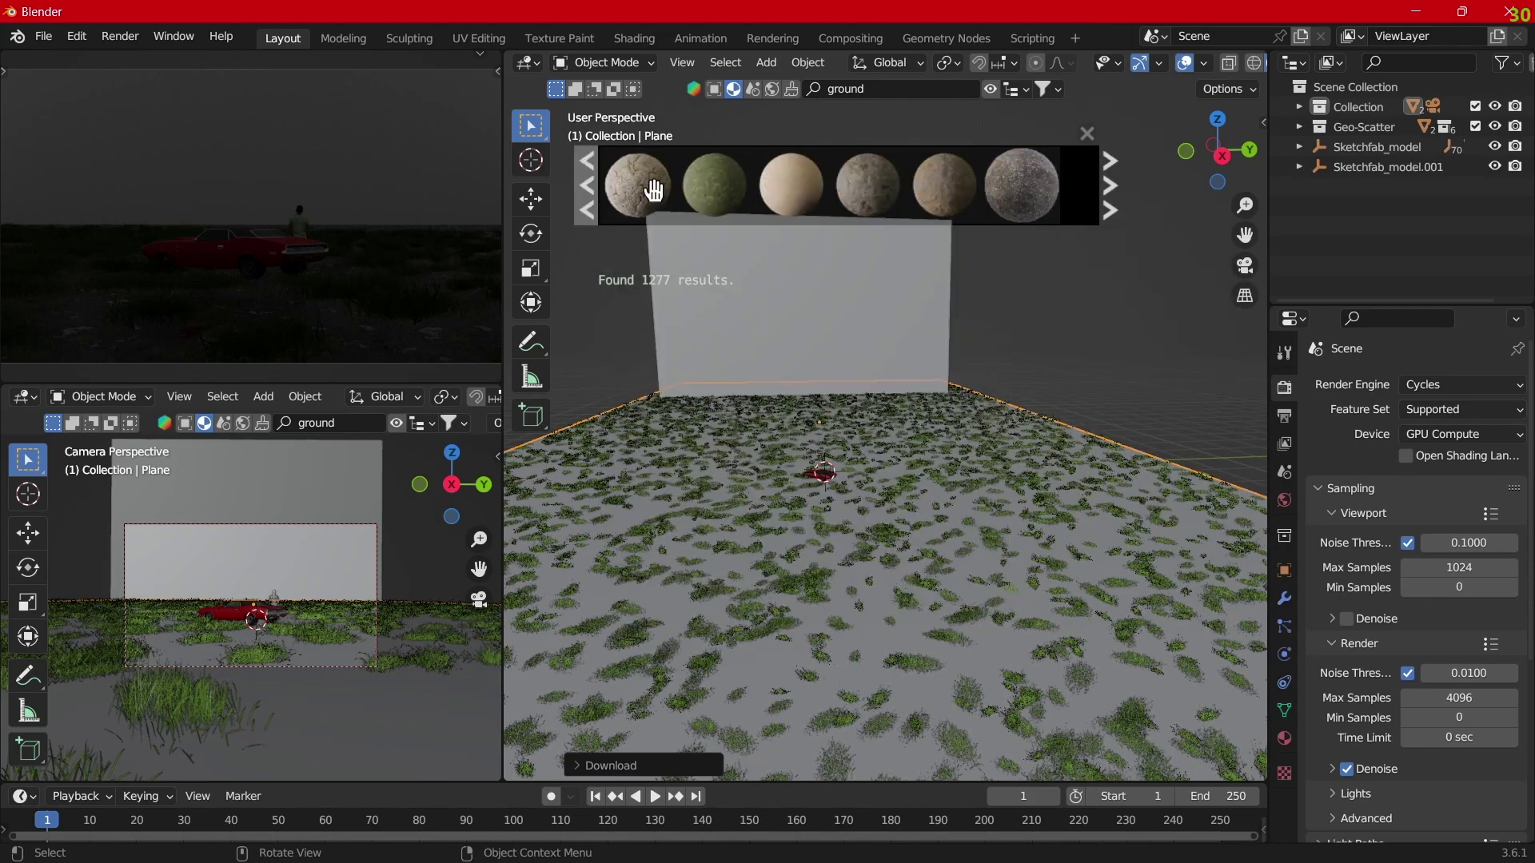
pyautogui.click(1110, 187)
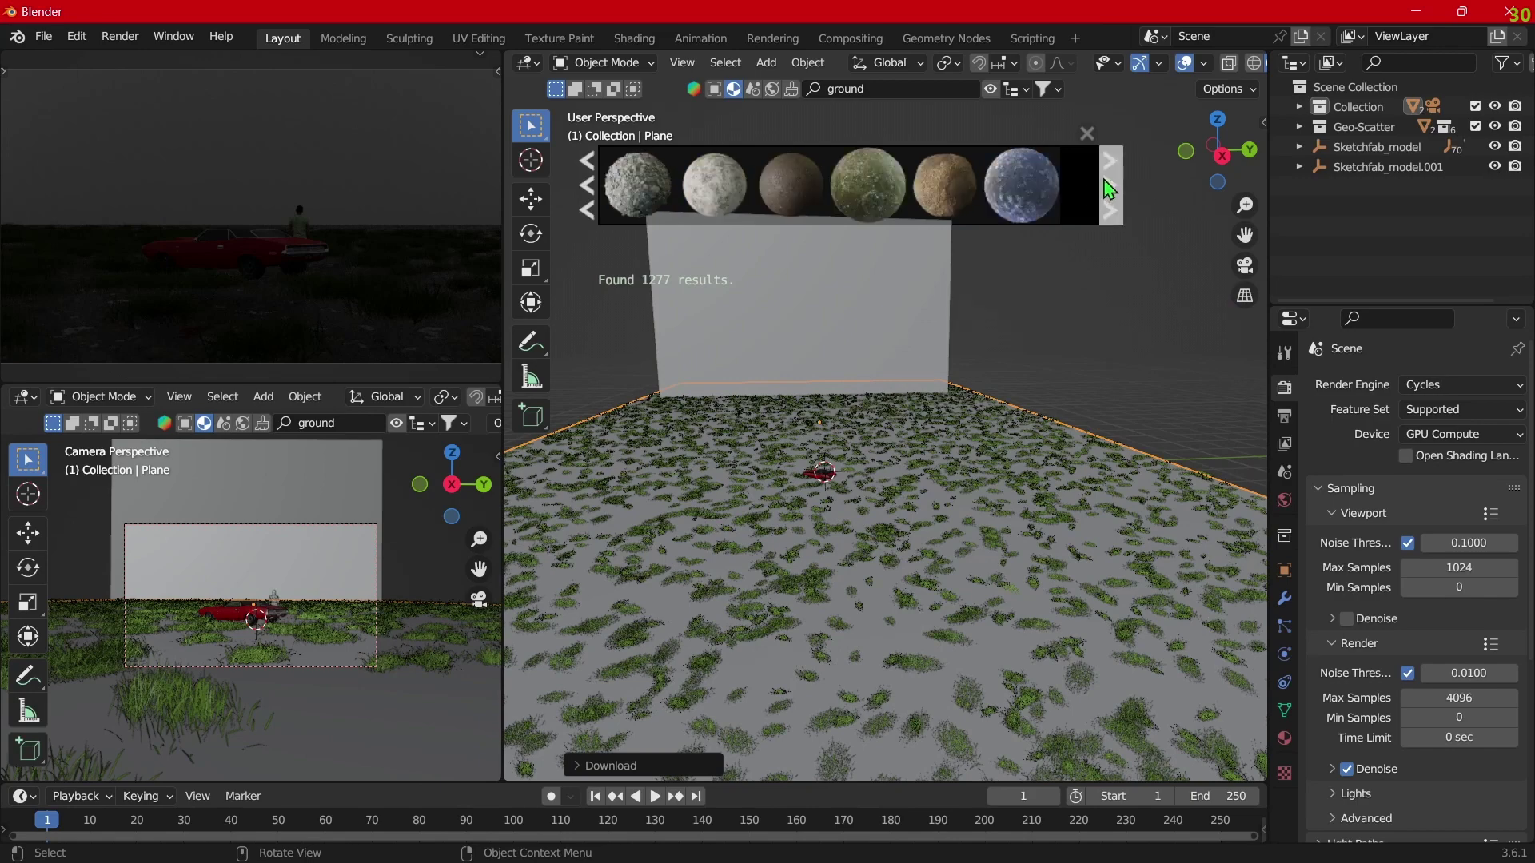
pyautogui.click(867, 185)
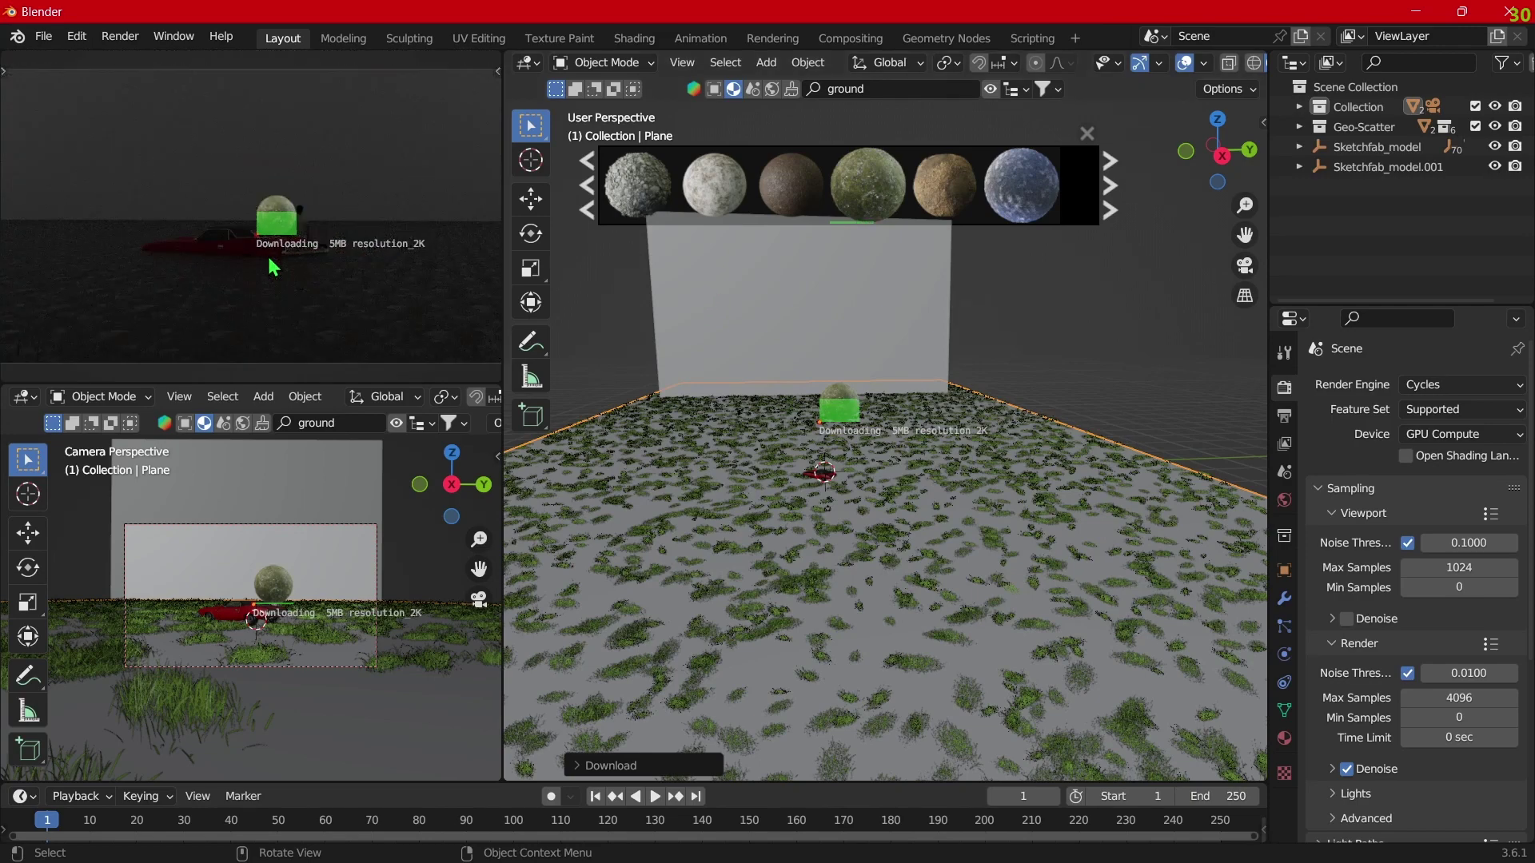
# Step: Apply the Moosy Ground material to the ground plane instead
pyautogui.scroll(4, 312, 258)
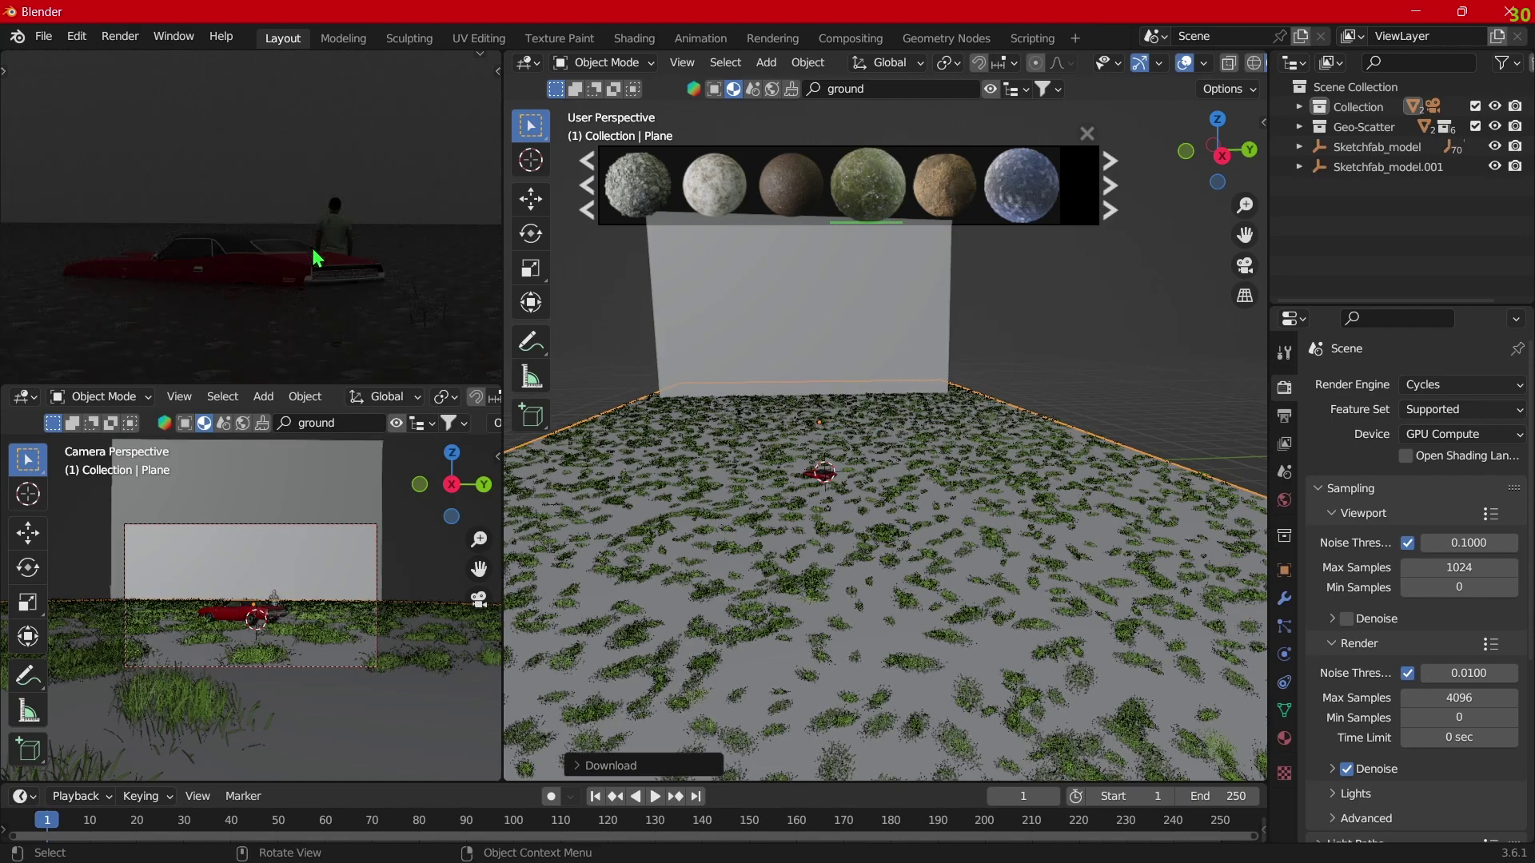
pyautogui.scroll(-5, 315, 257)
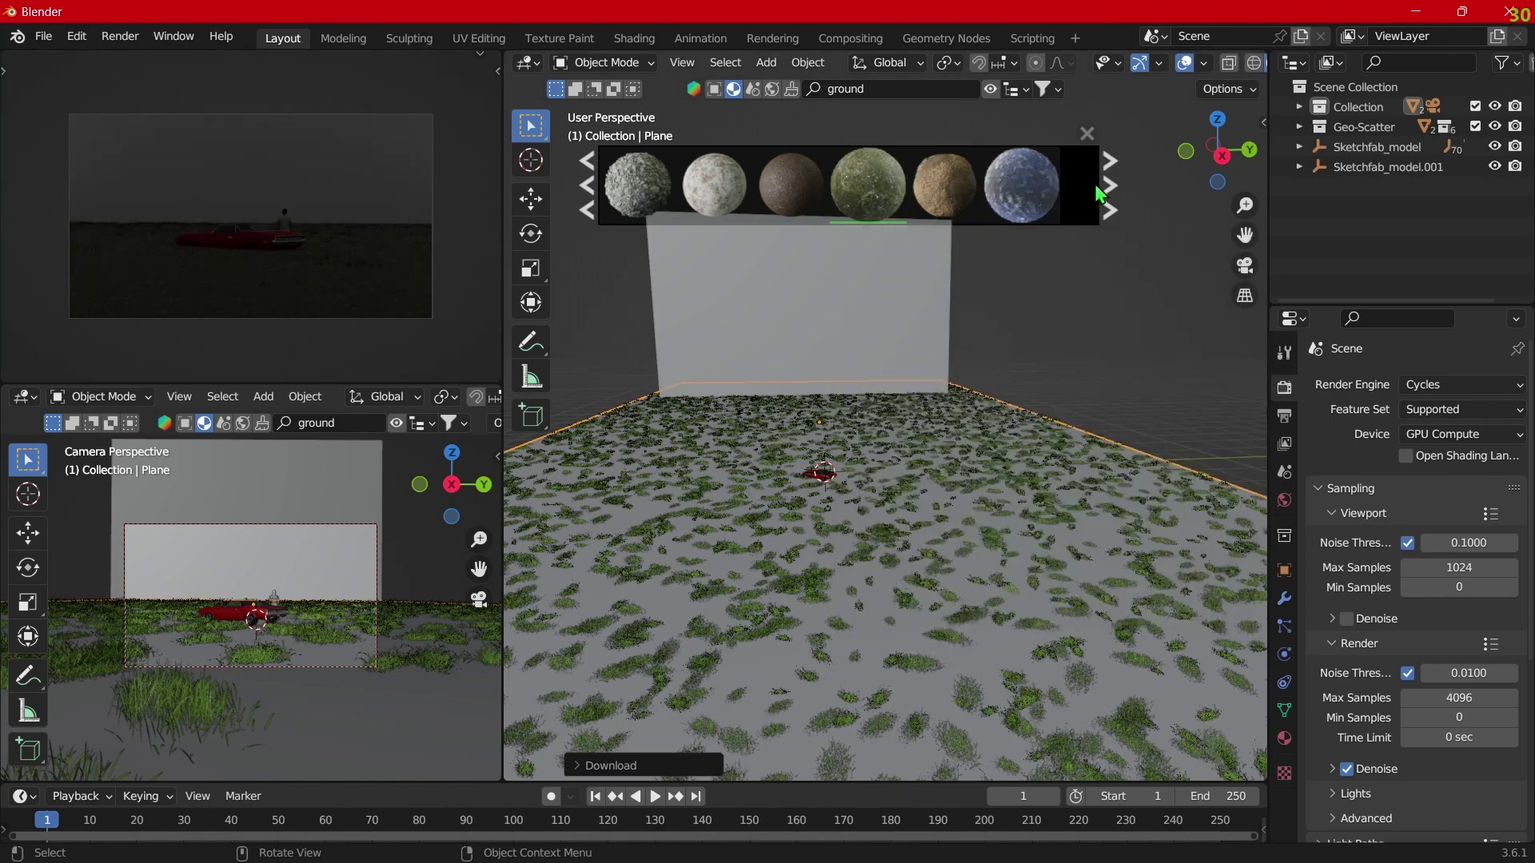
pyautogui.click(1102, 192)
pyautogui.moveTo(791, 185)
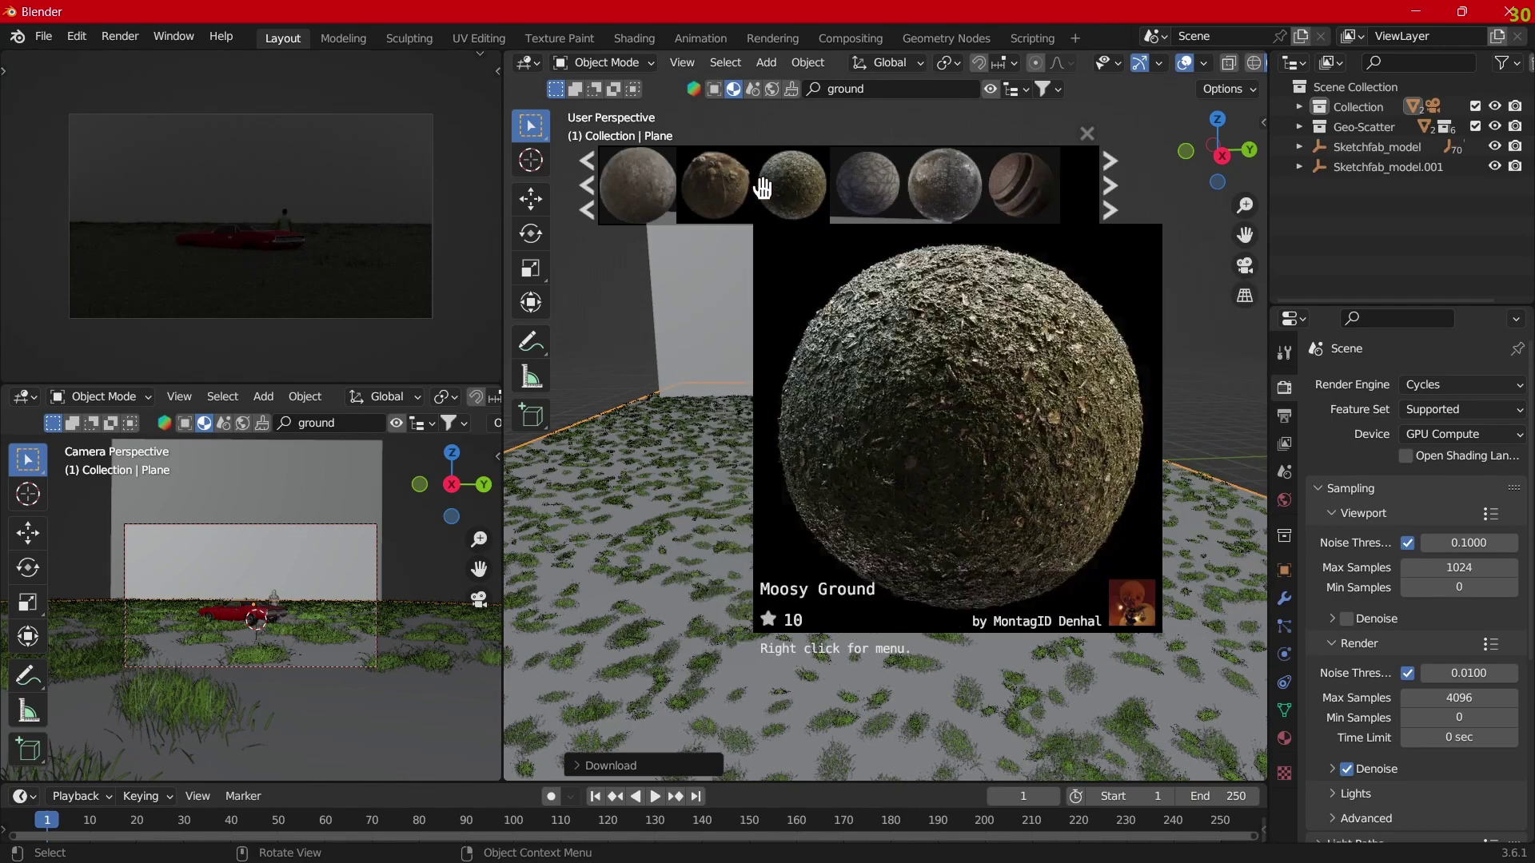
pyautogui.click(790, 187)
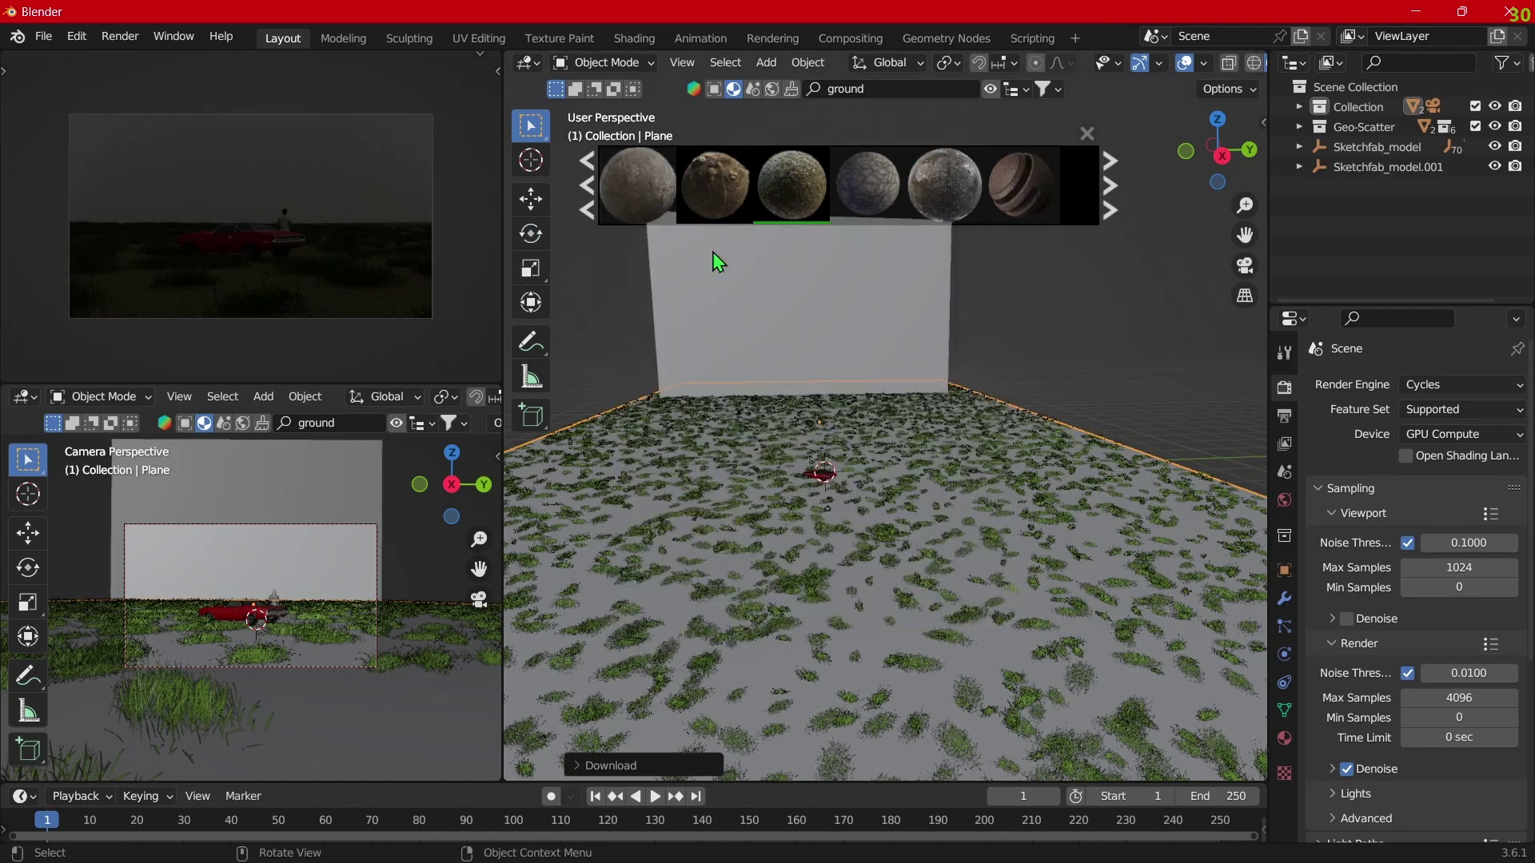
# Step: Loop-cut two vertical edges into the wall plane, marking a narrow middle strip
pyautogui.click(780, 295)
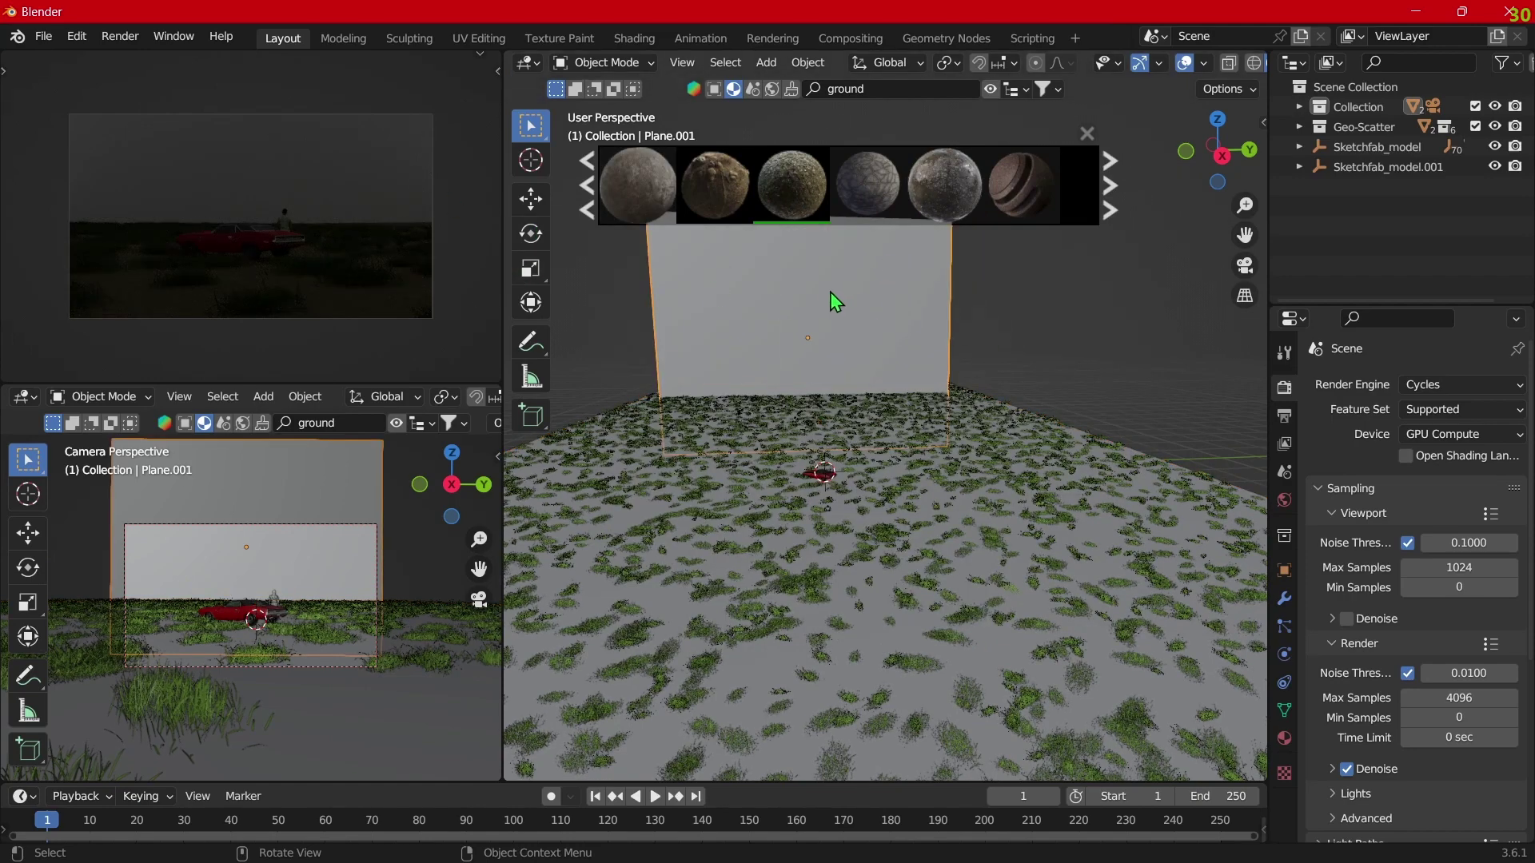
pyautogui.press('Tab')
pyautogui.press('KP_3')
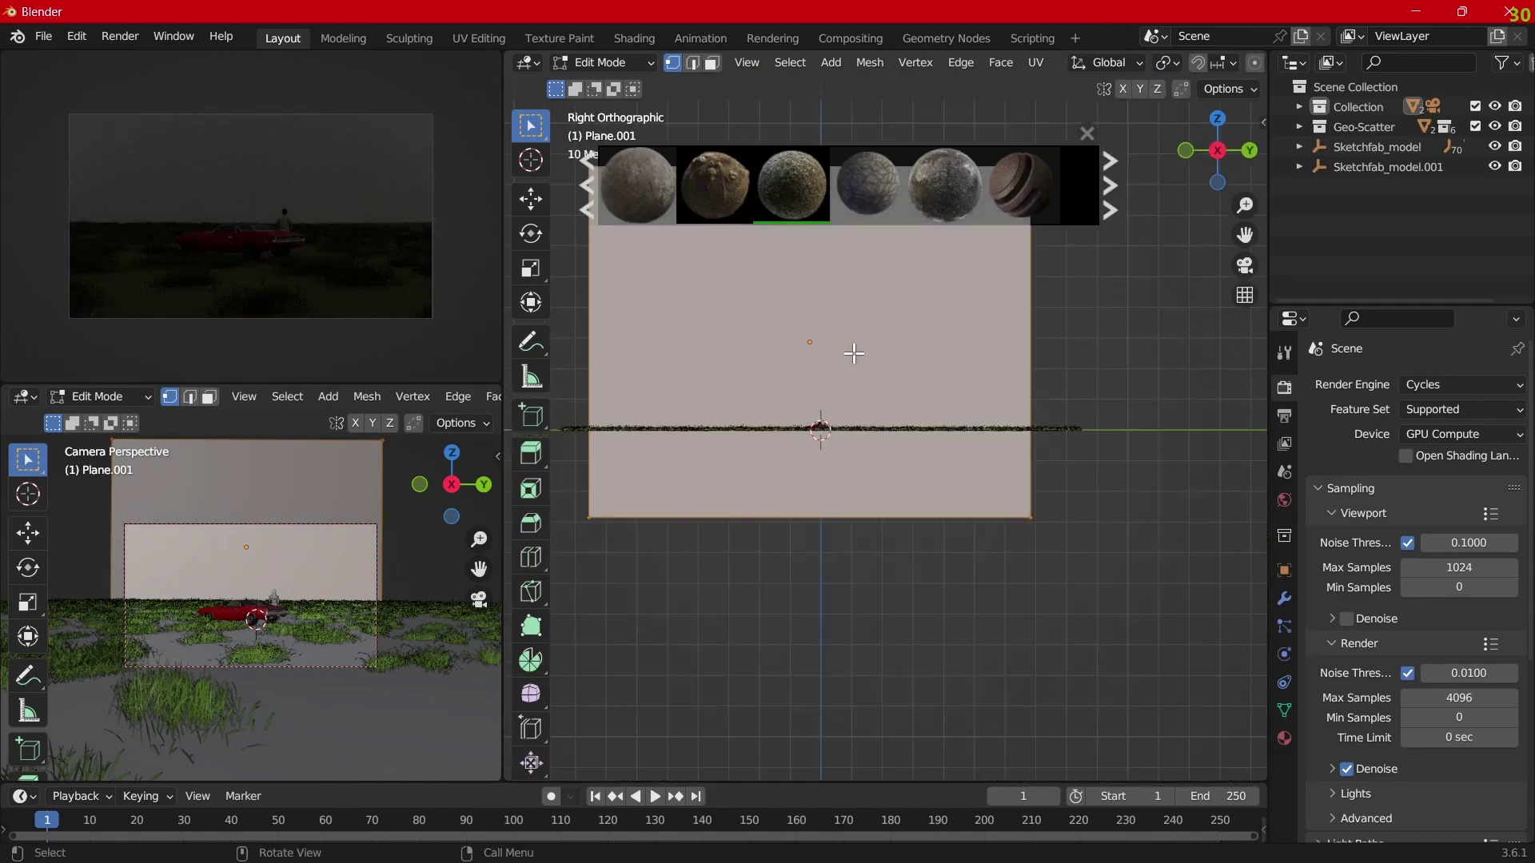
pyautogui.keyDown('shift'); pyautogui.moveTo(854, 353); pyautogui.dragTo(873, 493, button='middle'); pyautogui.keyUp('shift')
pyautogui.hotkey('ctrl', 'r')
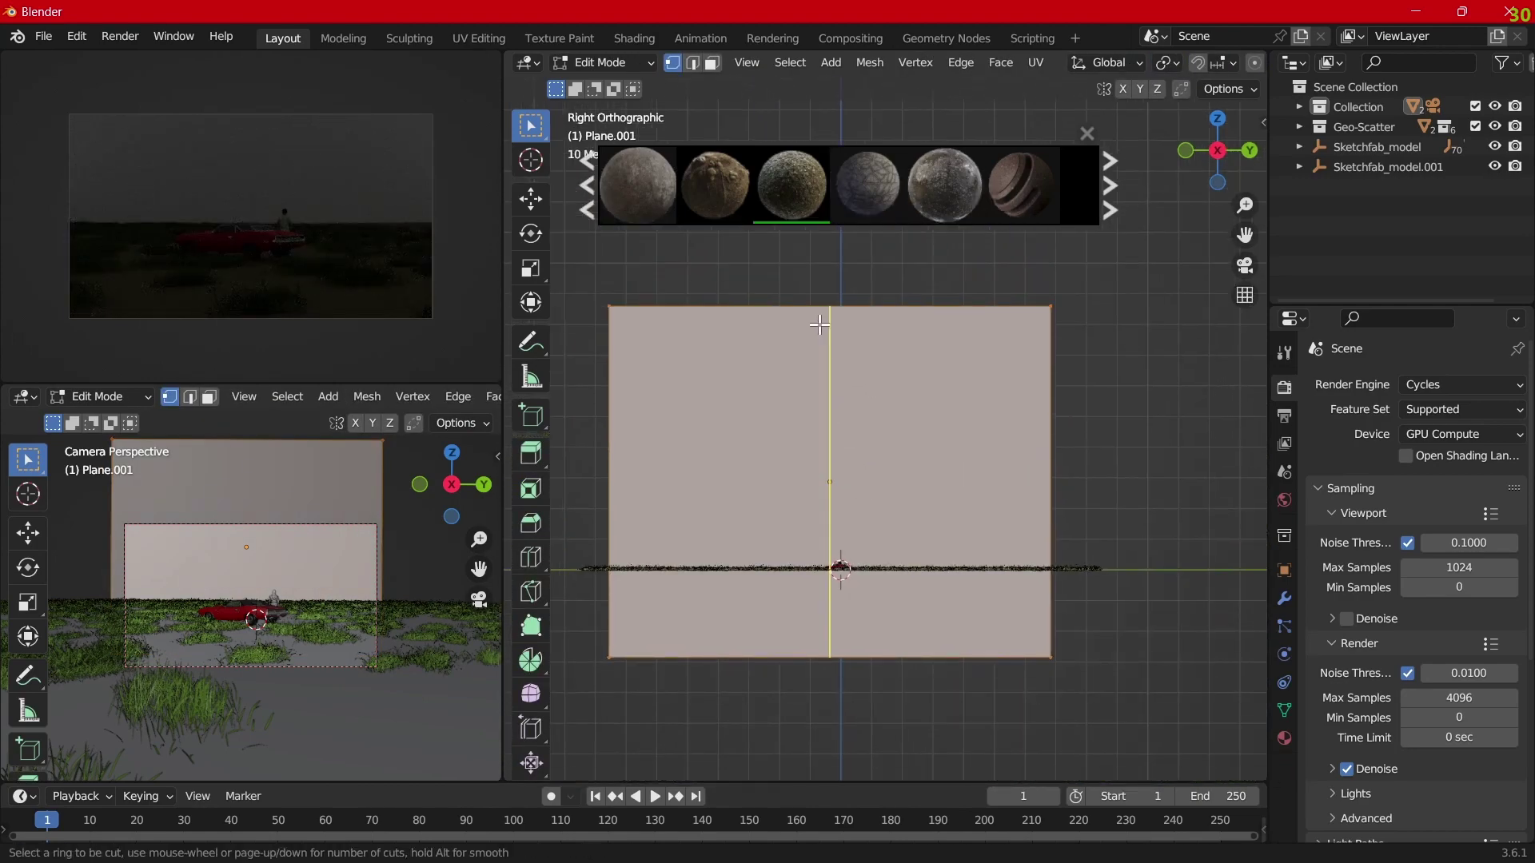
pyautogui.click(820, 324)
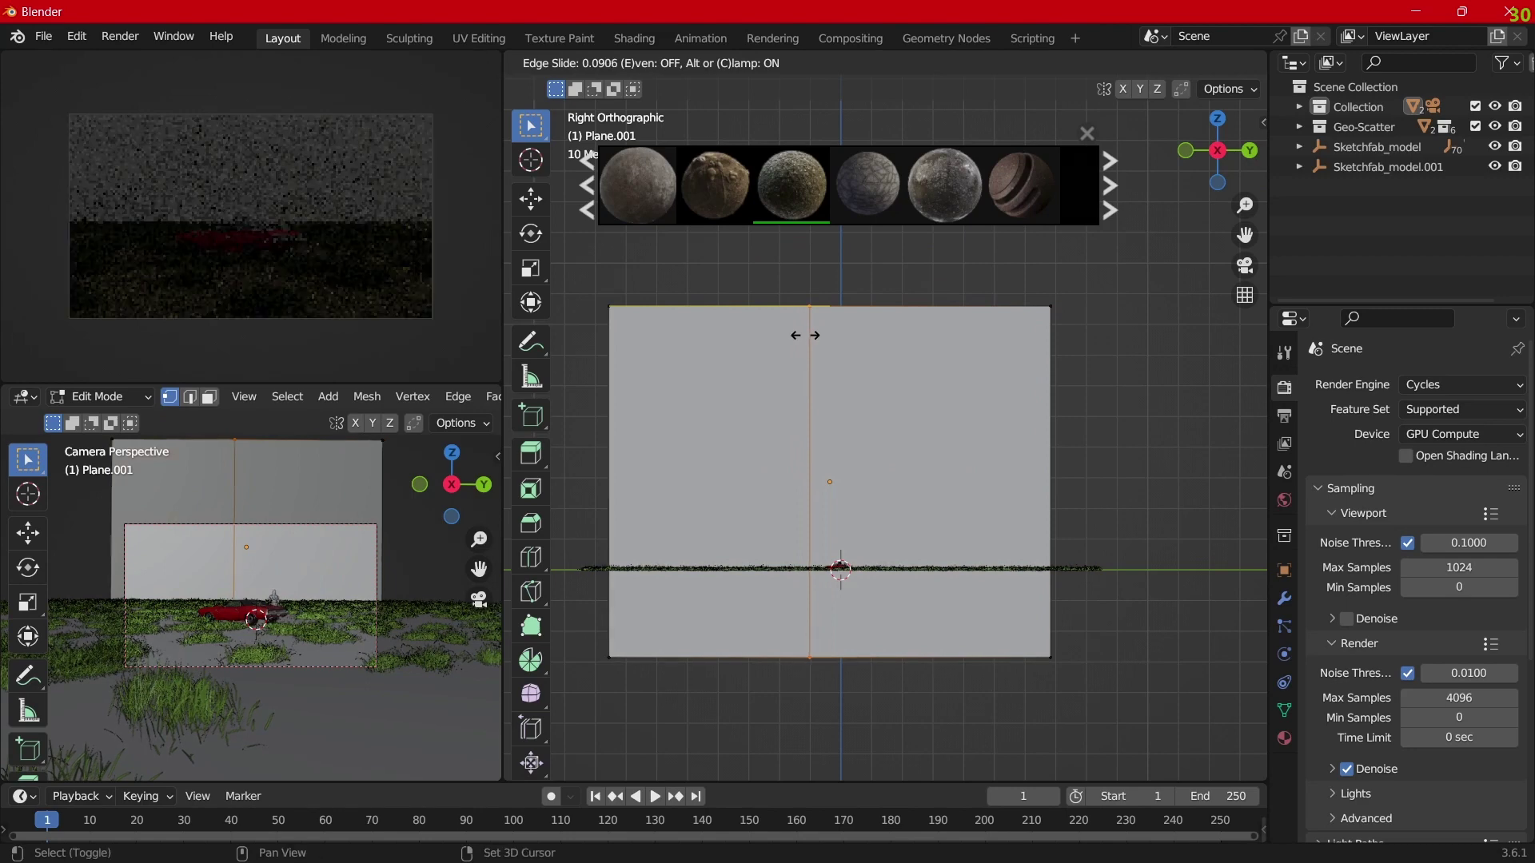
pyautogui.click(806, 335)
pyautogui.hotkey('ctrl', 'r')
pyautogui.click(874, 332)
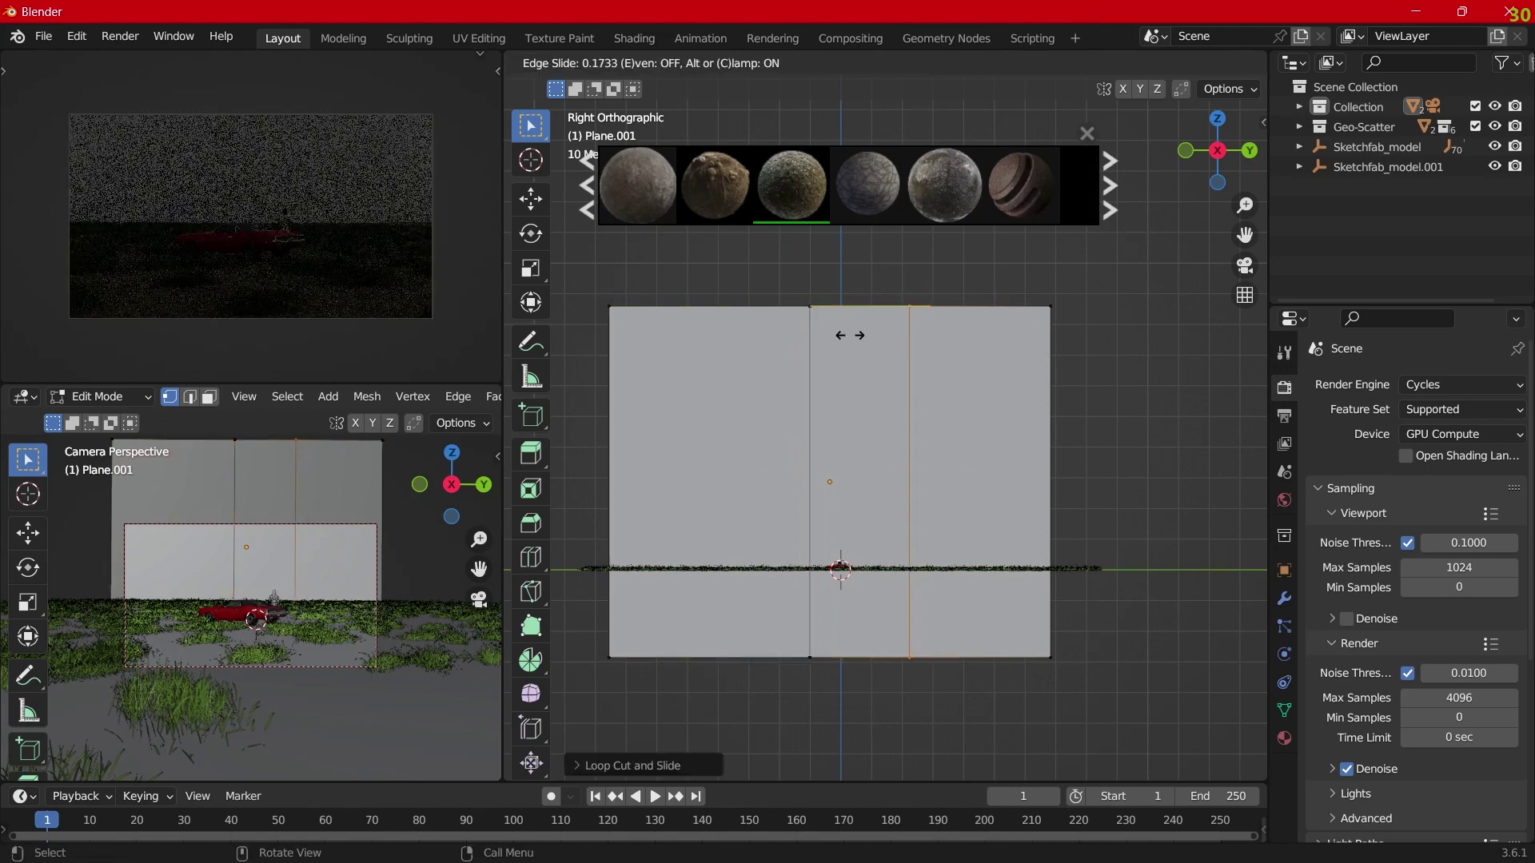
pyautogui.click(821, 358)
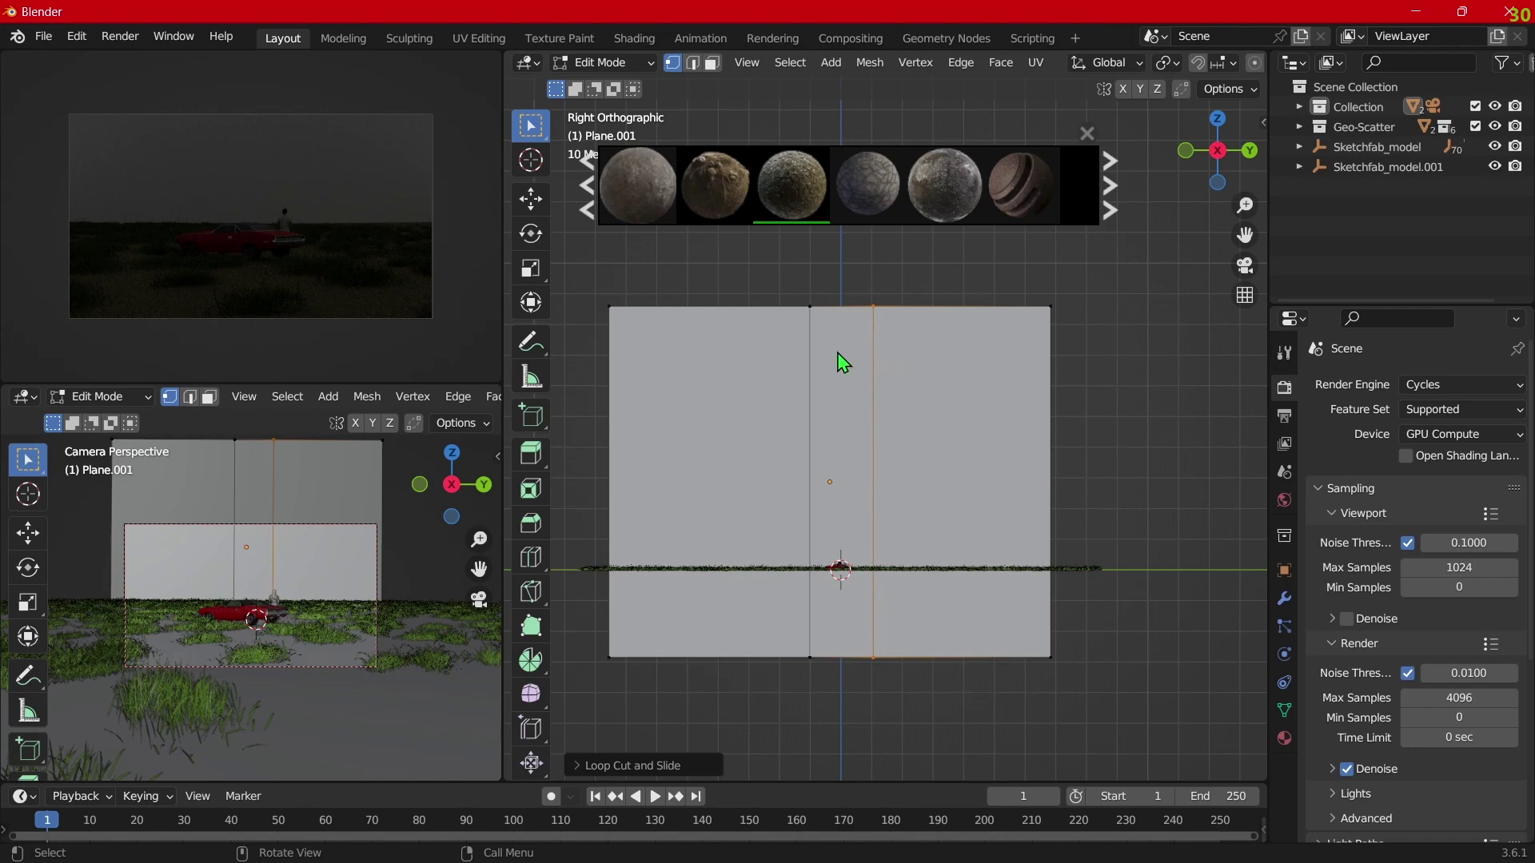
pyautogui.press('Tab')
pyautogui.click(1285, 738)
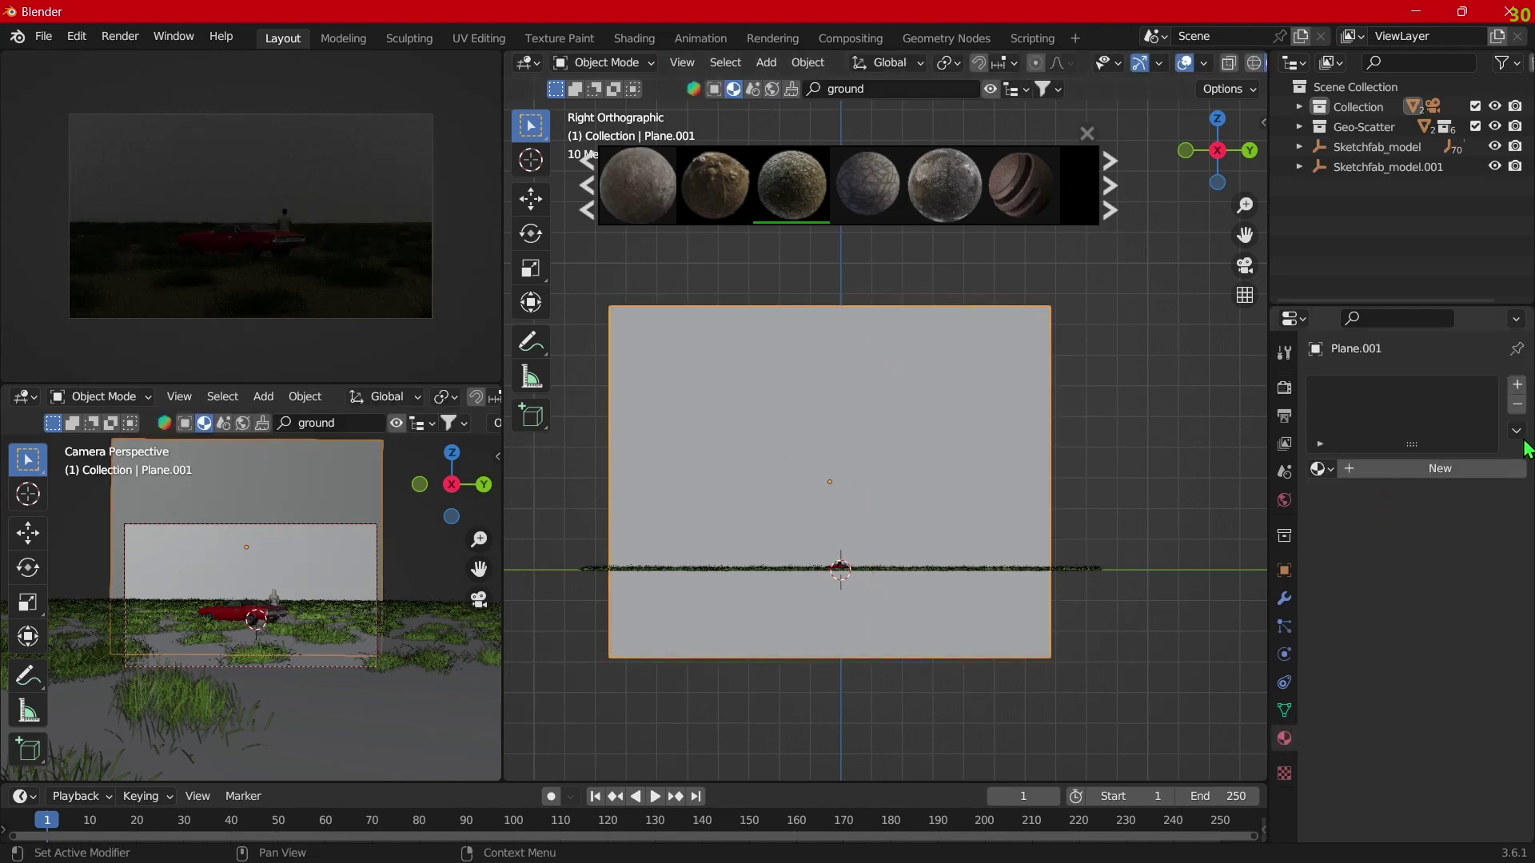
# Step: Create a new wall material with a black base colour
pyautogui.click(1500, 470)
pyautogui.click(1480, 644)
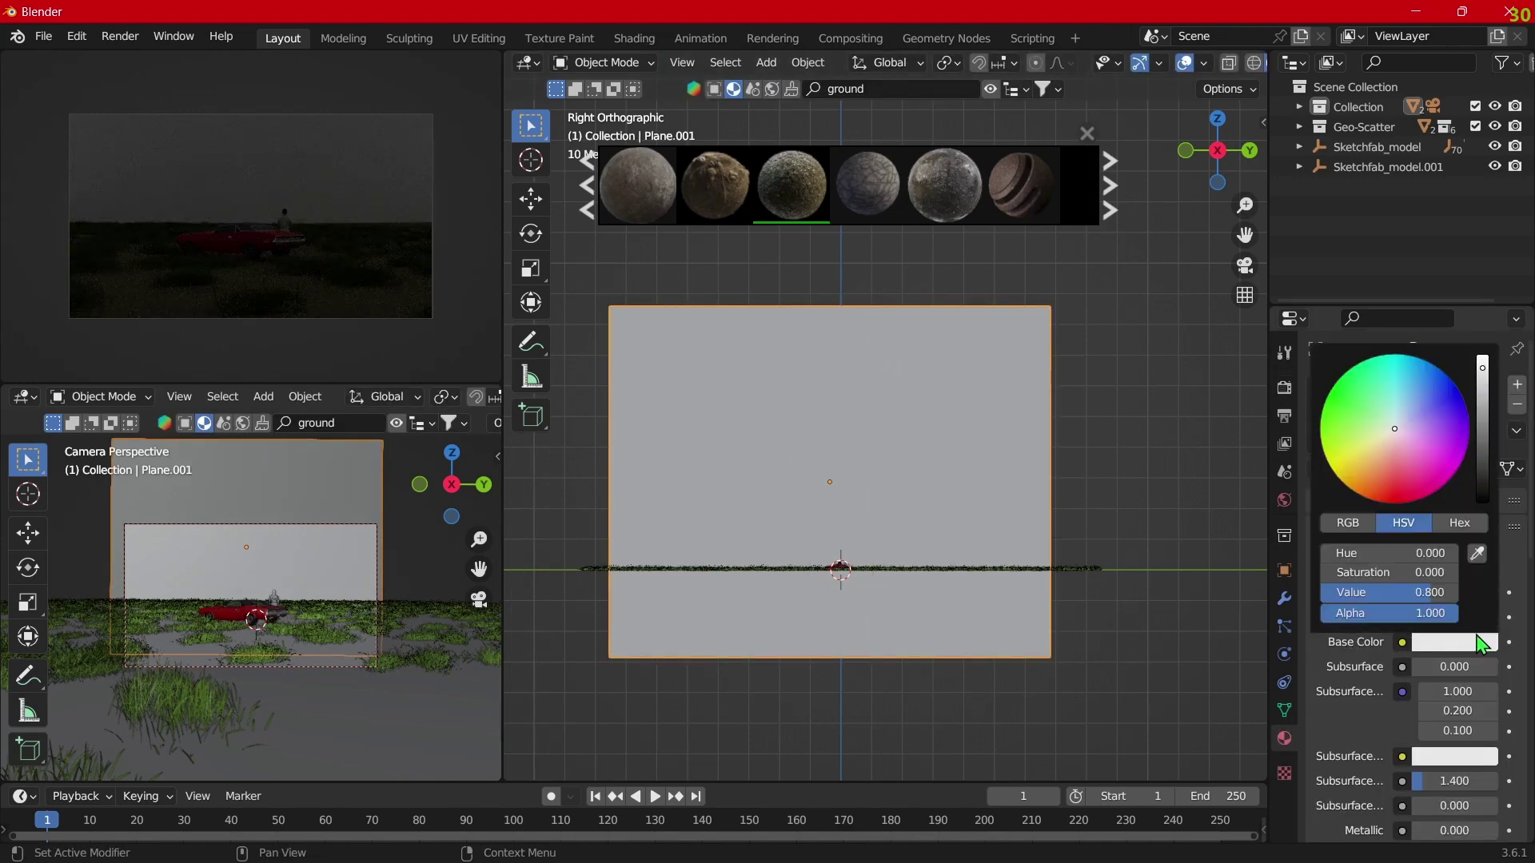
pyautogui.moveTo(1481, 459); pyautogui.dragTo(1483, 500)
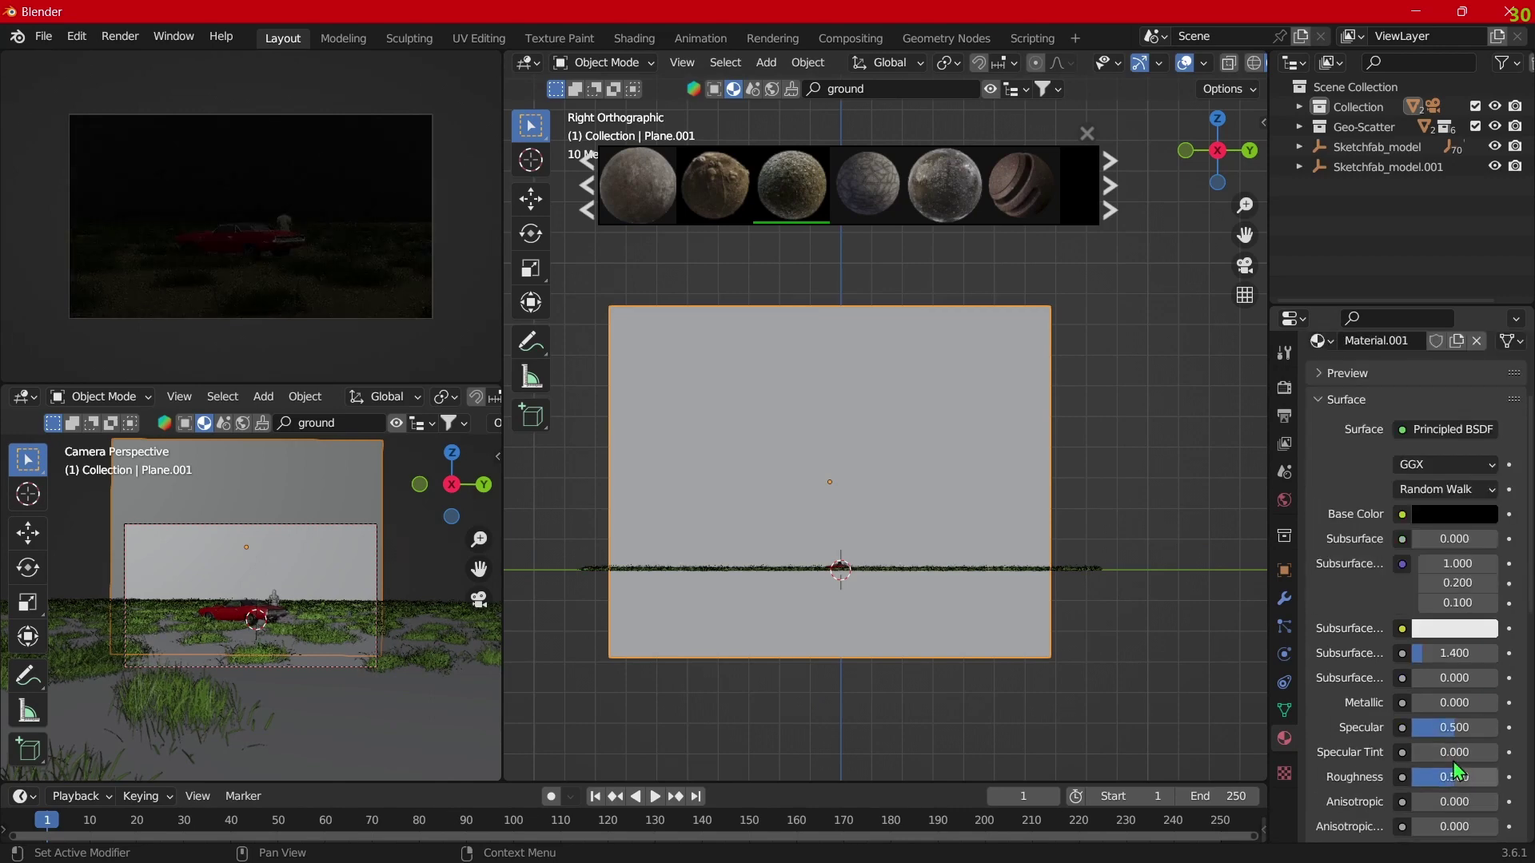
pyautogui.scroll(4, 1441, 516)
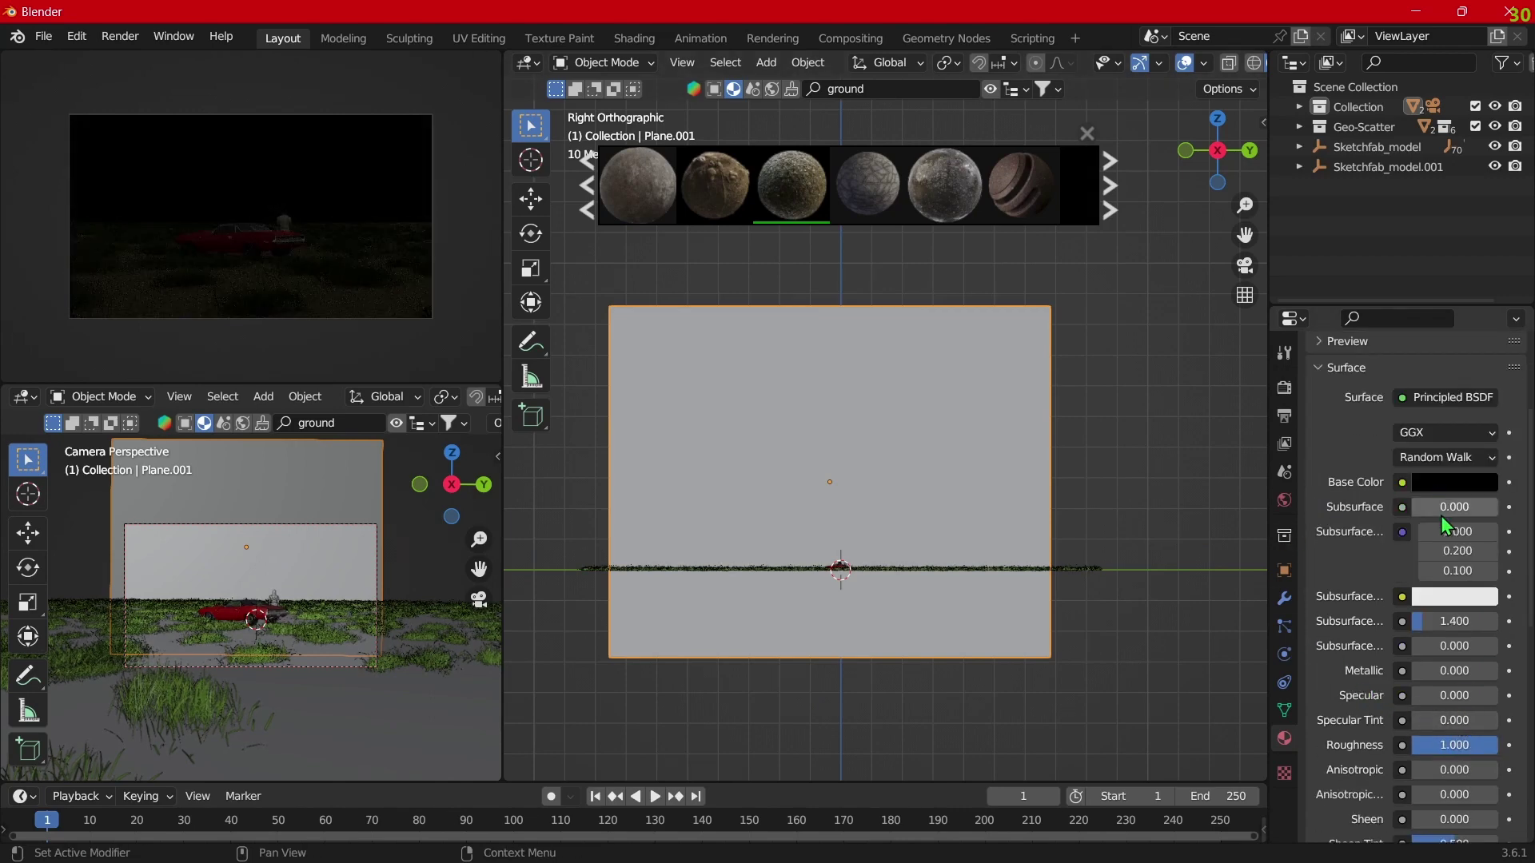
# Step: Add a second slot with an orange Emission material at strength 15
pyautogui.click(1517, 385)
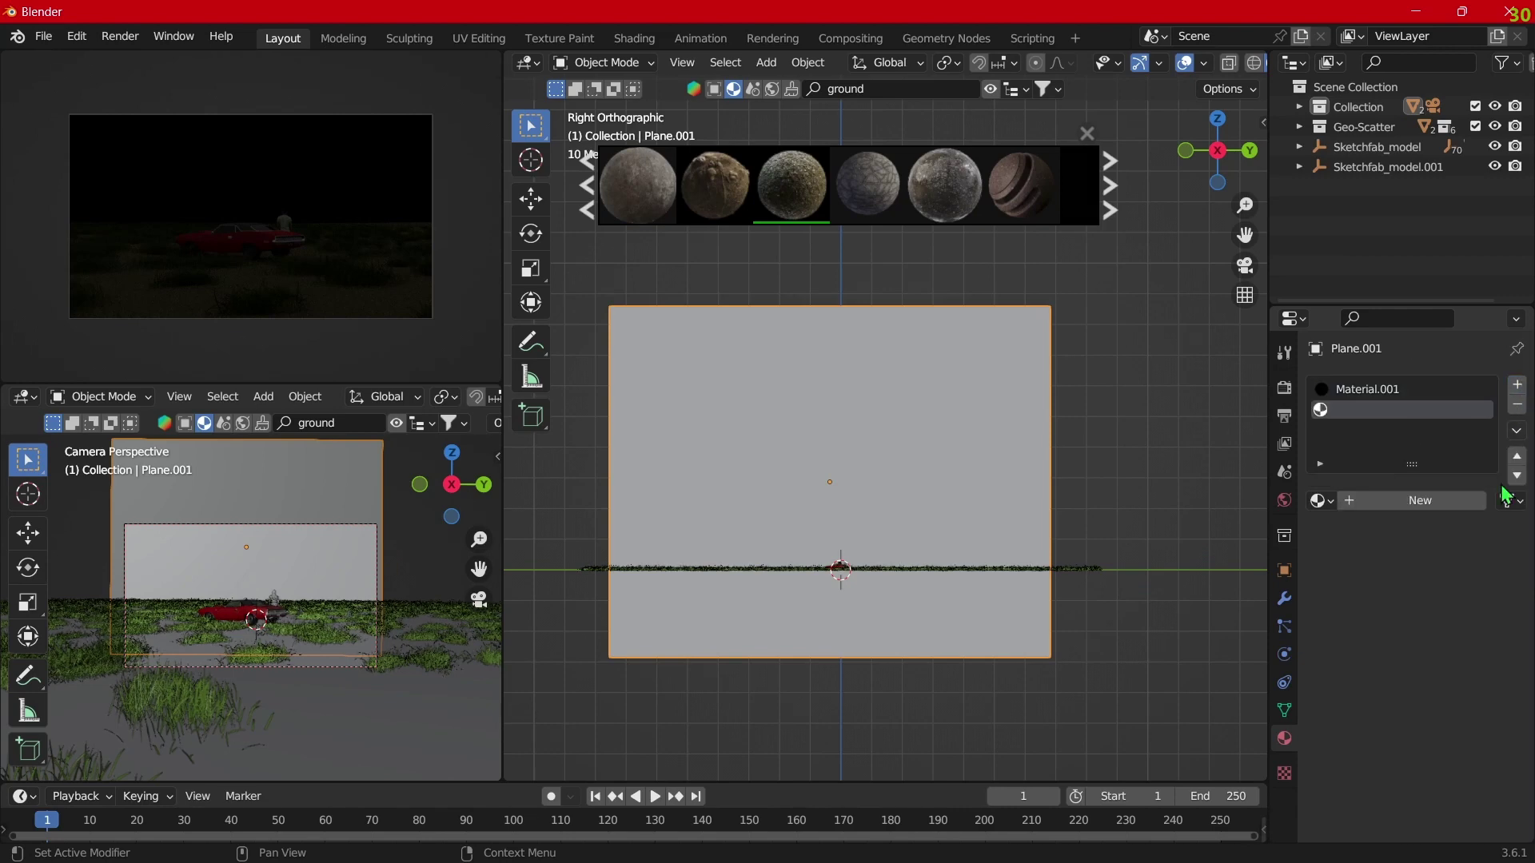
pyautogui.click(1431, 501)
pyautogui.click(1439, 589)
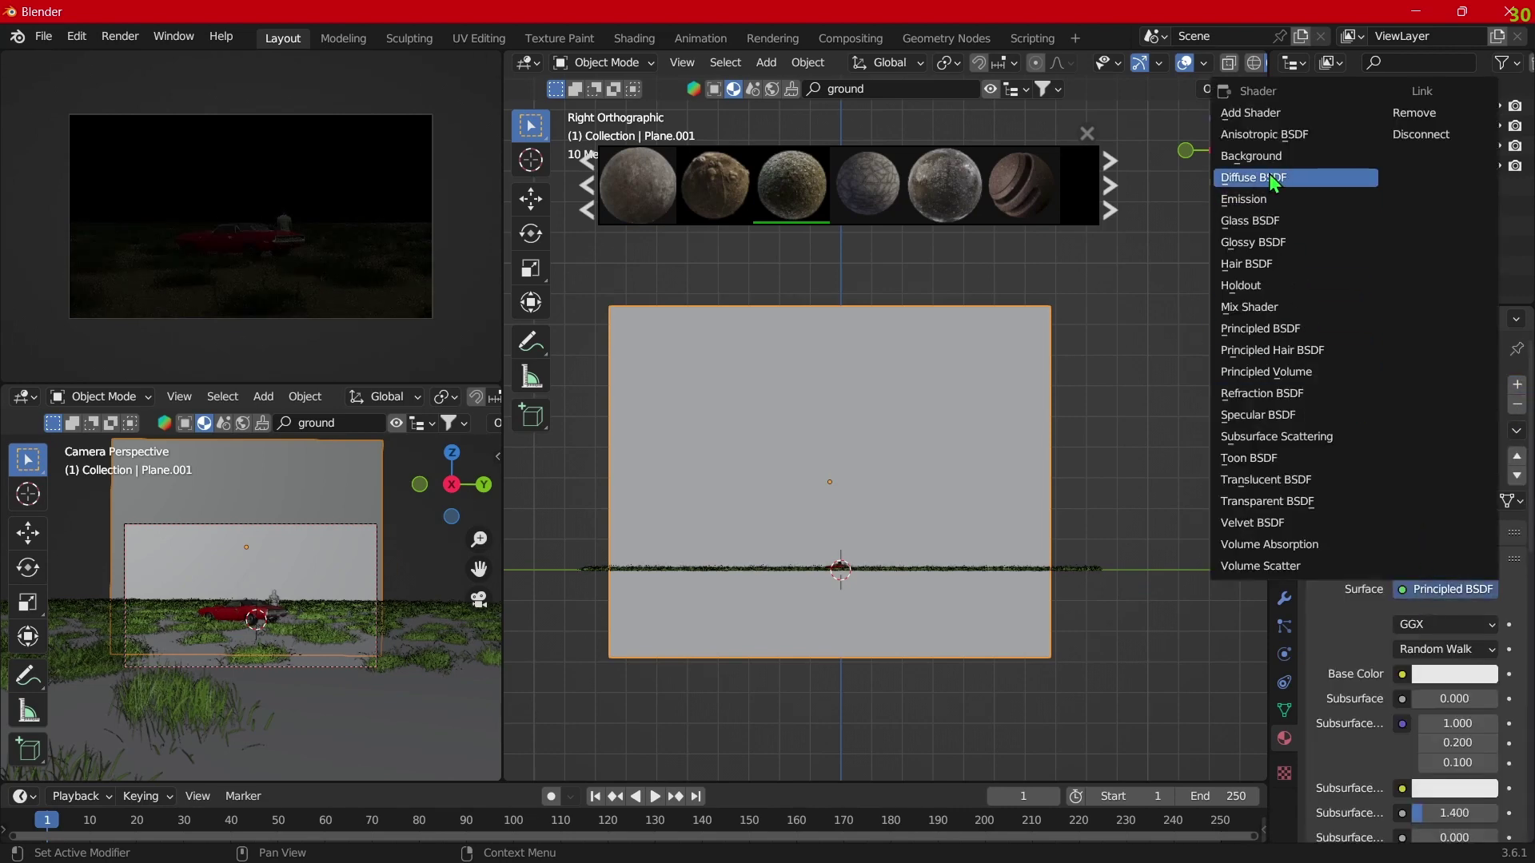
pyautogui.click(1274, 200)
pyautogui.click(1447, 627)
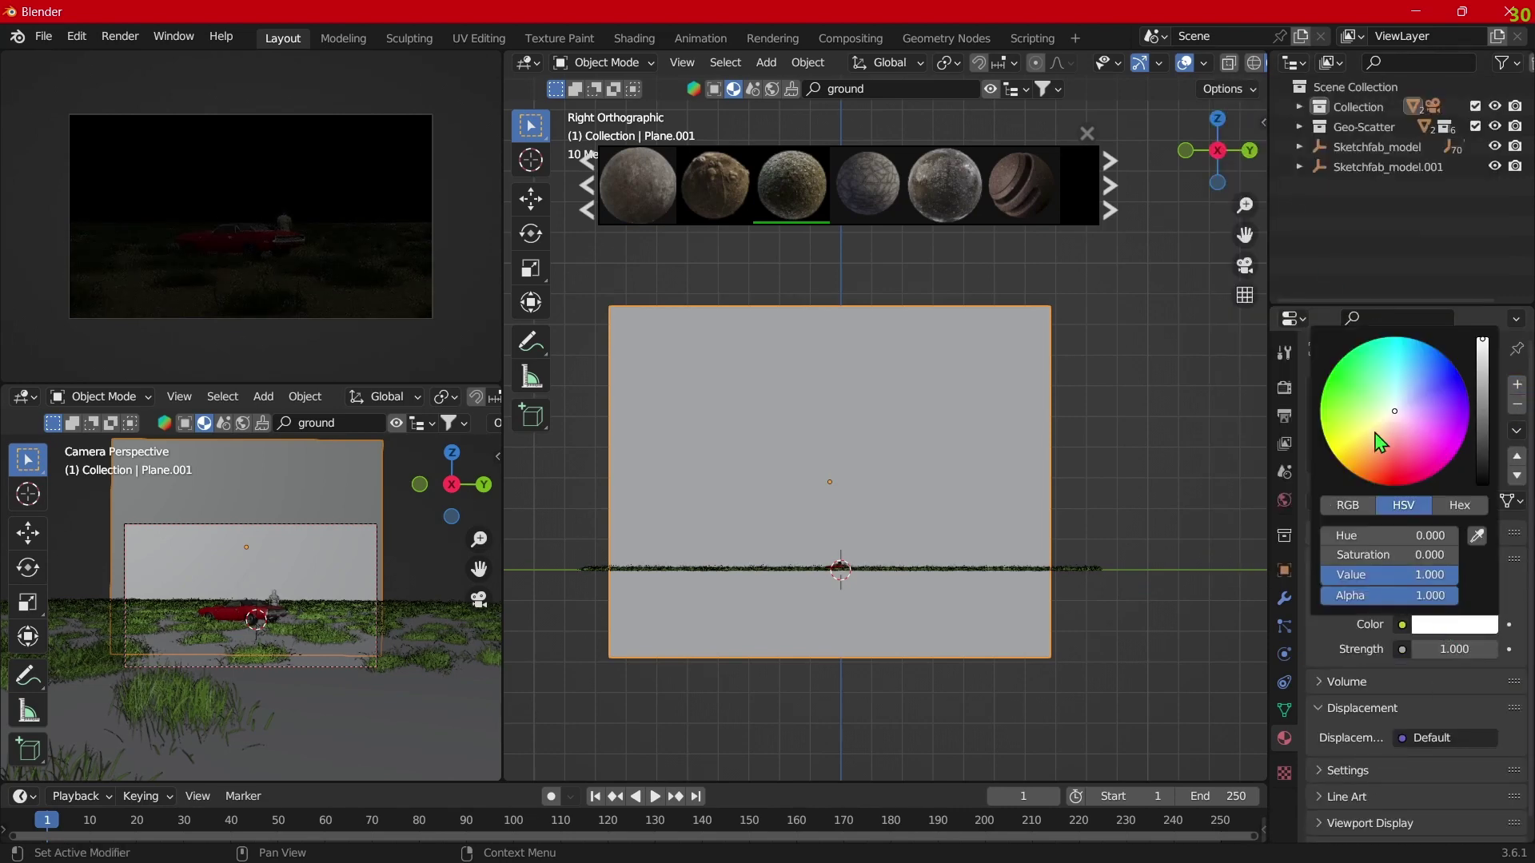
pyautogui.moveTo(1388, 449); pyautogui.dragTo(1384, 464)
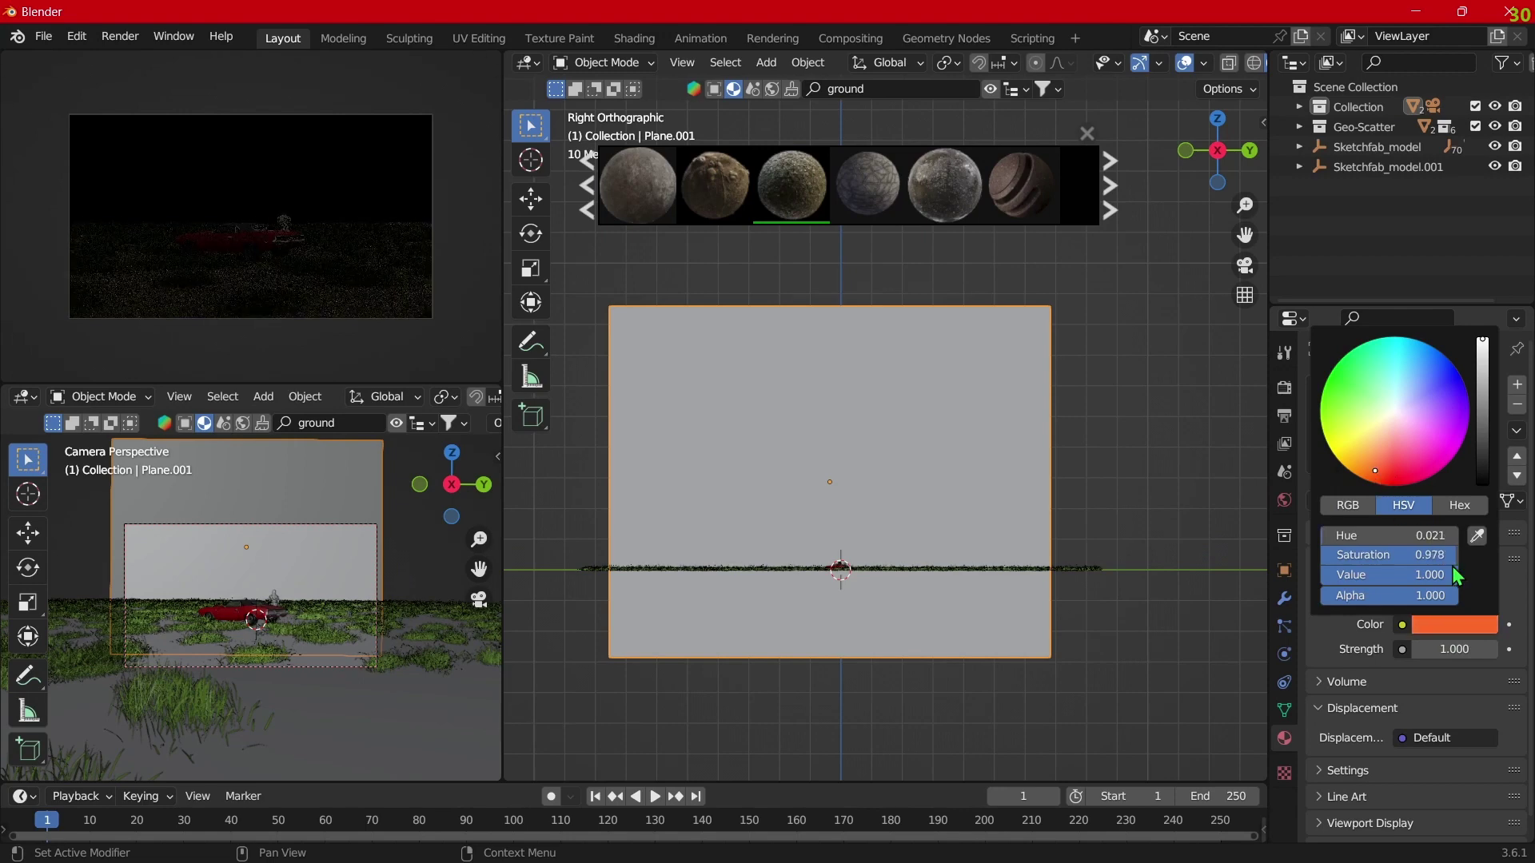
pyautogui.click(1454, 648)
pyautogui.write('15.000')
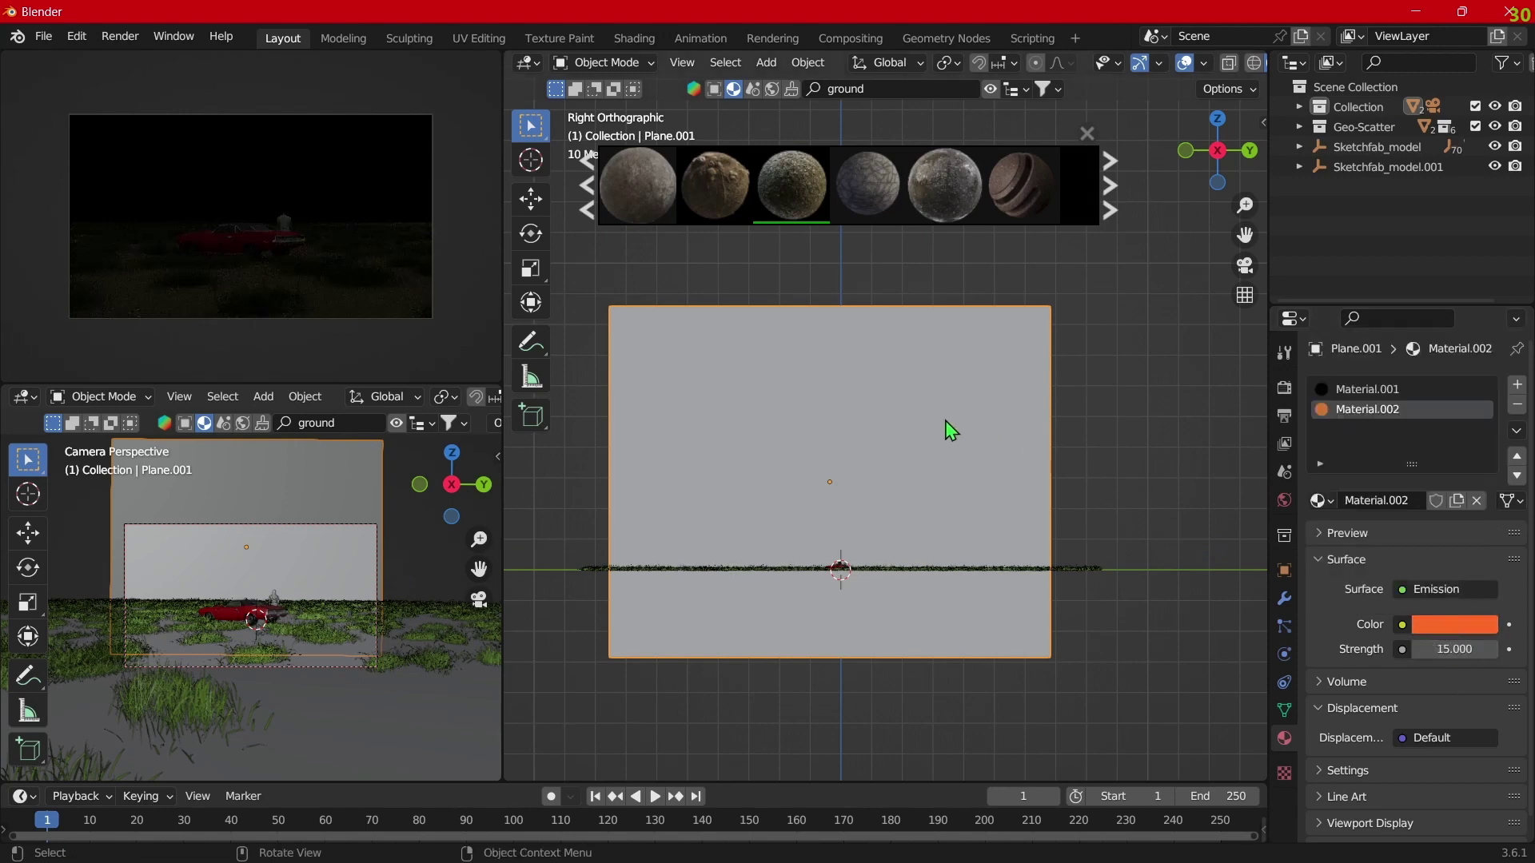
# Step: Assign the orange Material.002 emission to the wall's middle strip face
pyautogui.press('Tab')
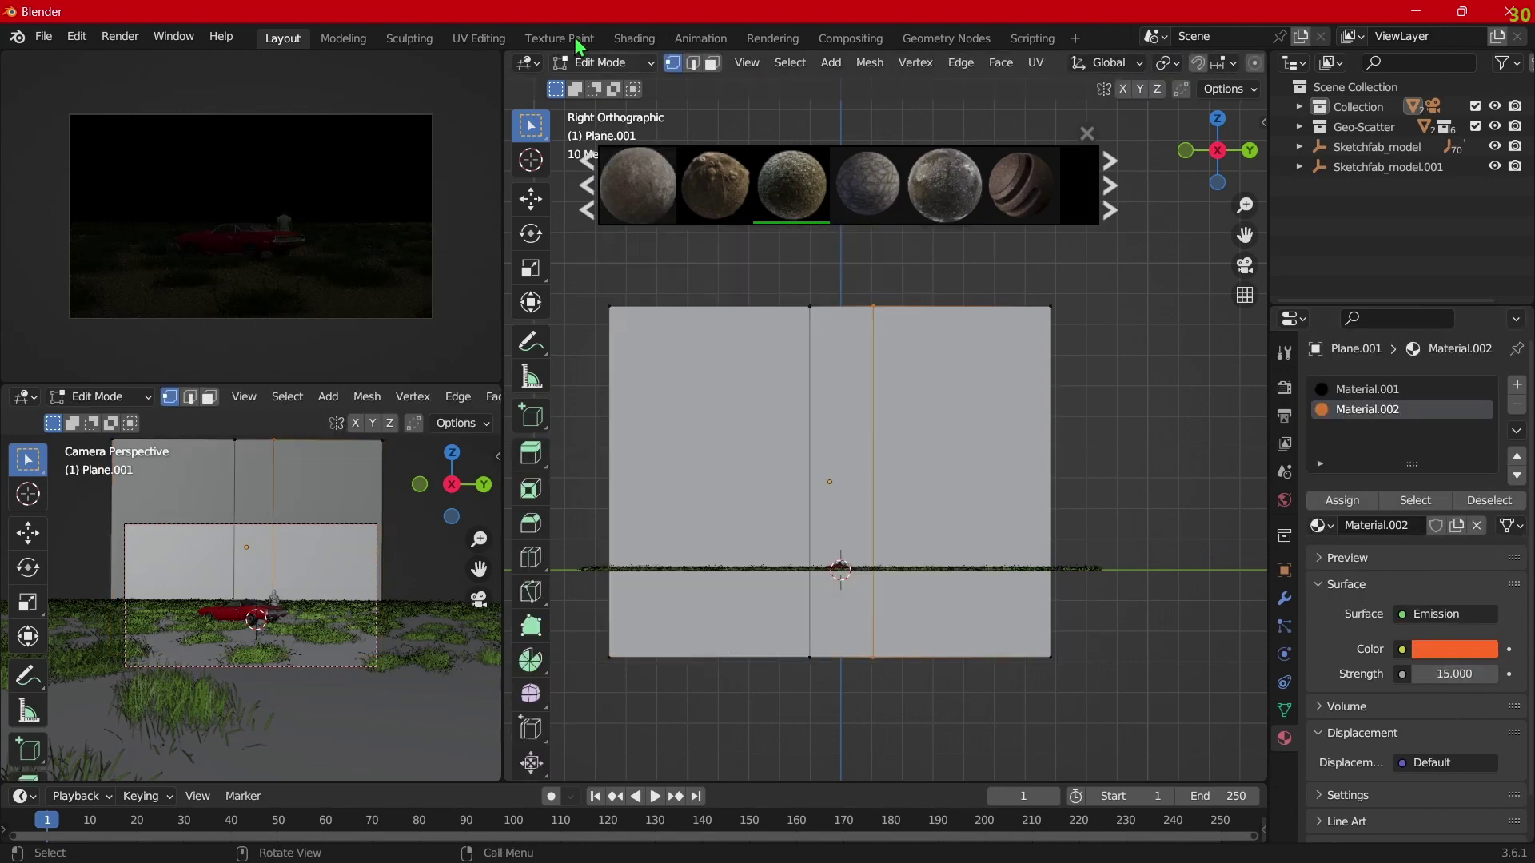
pyautogui.press('3')
pyautogui.click(850, 429)
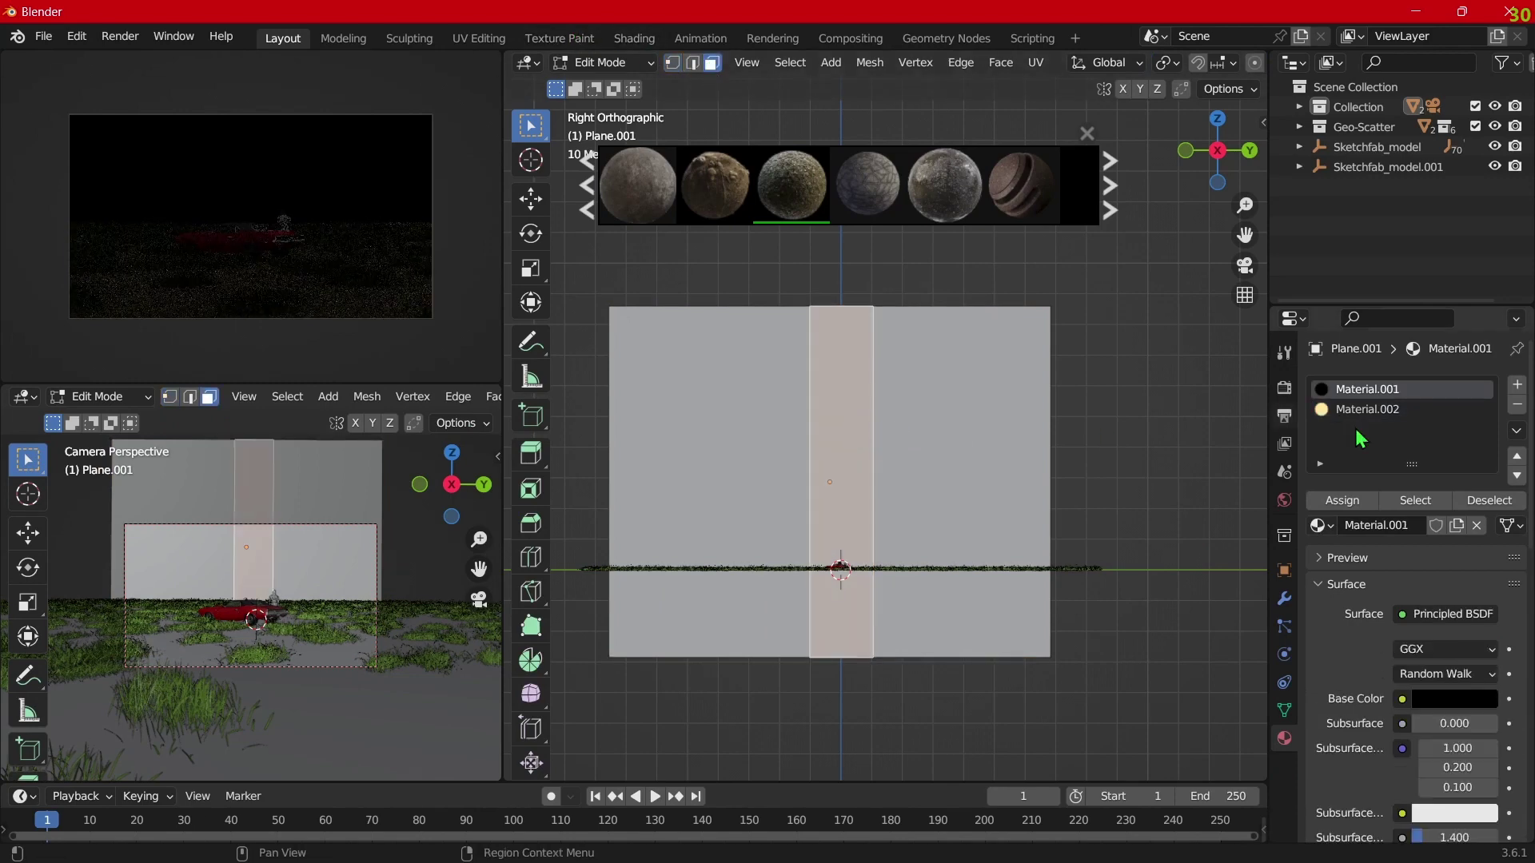
pyautogui.click(1407, 410)
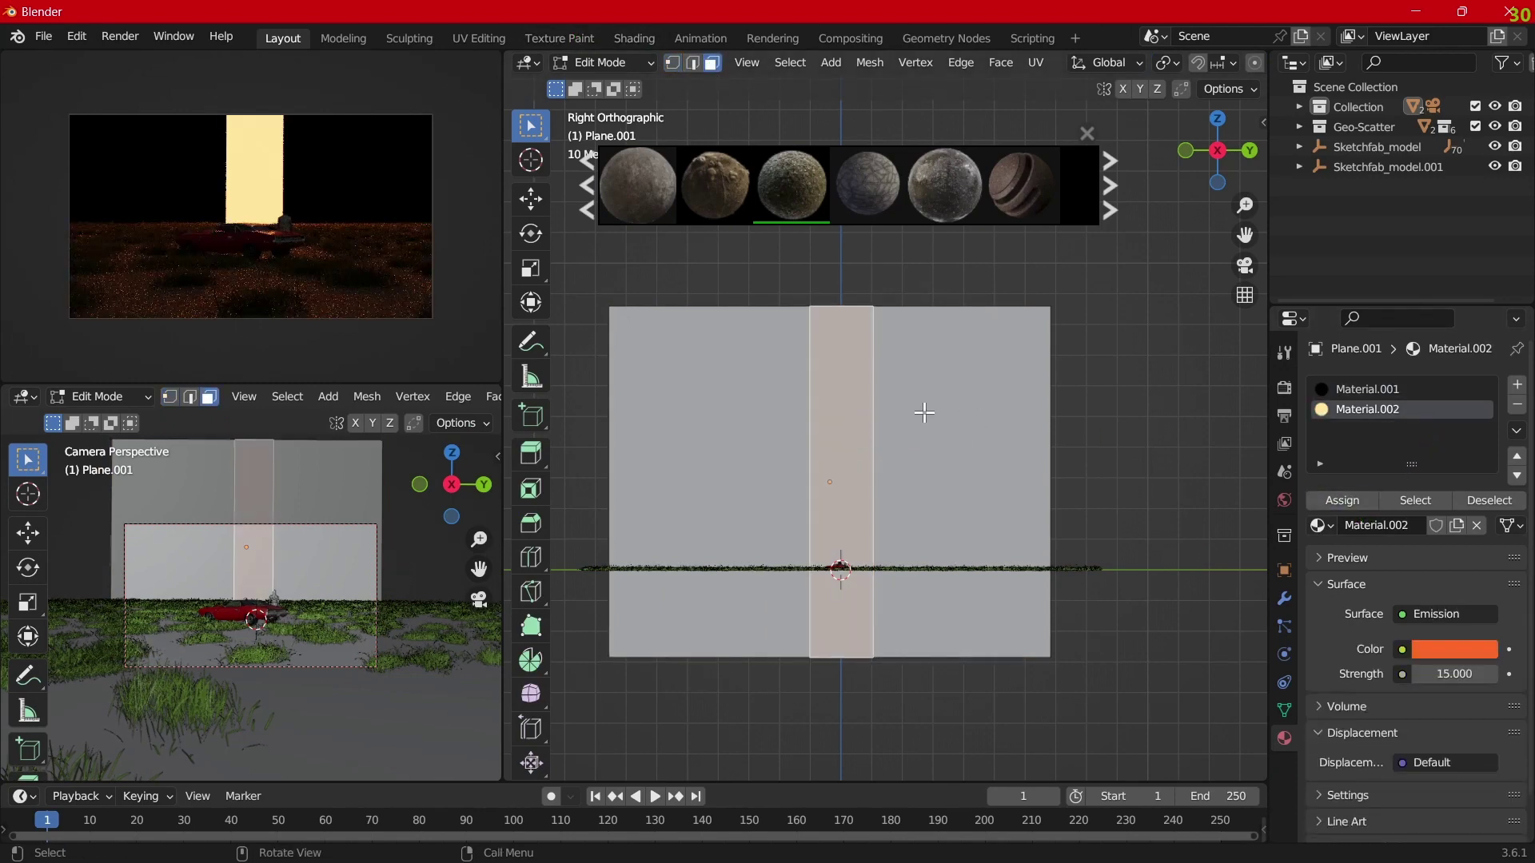
pyautogui.scroll(1, 886, 412)
pyautogui.scroll(-1, 885, 411)
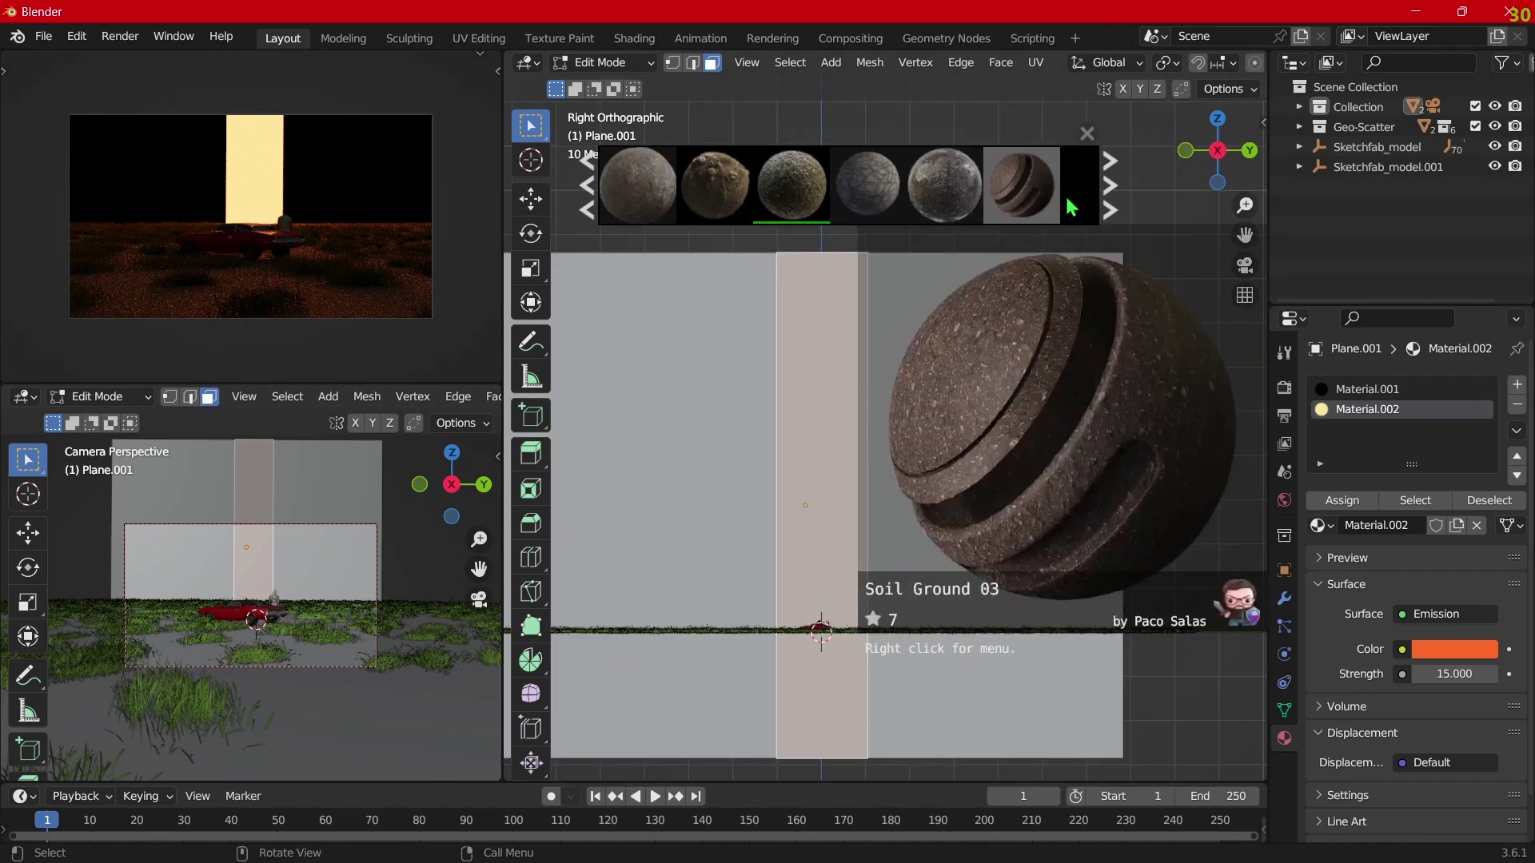
# Step: Return to Object Mode and search BlenderKit for 'mud' materials
pyautogui.click(1111, 185)
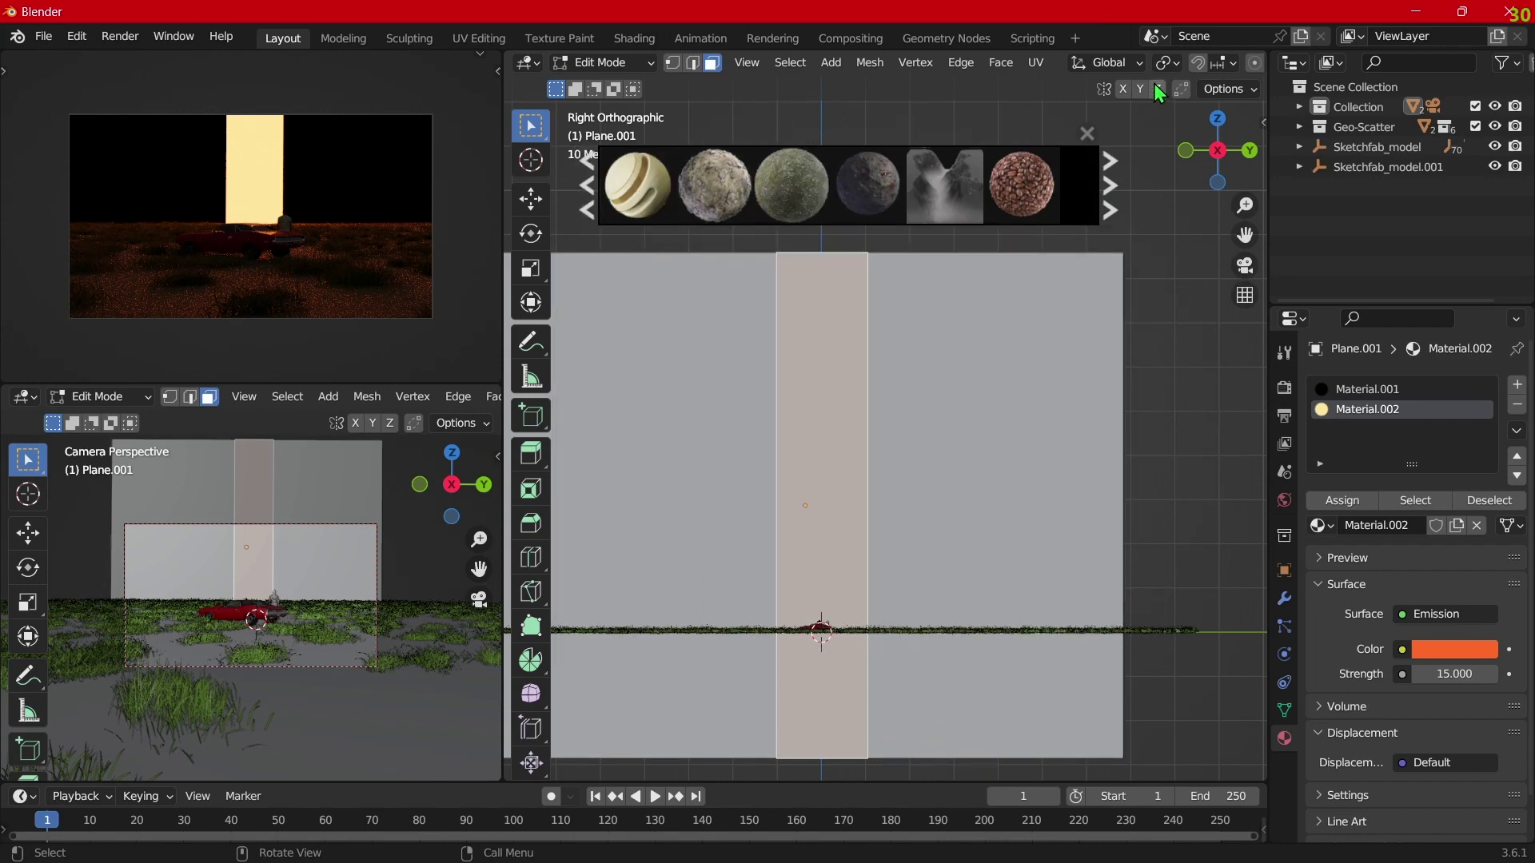
pyautogui.scroll(-2, 1154, 69)
pyautogui.scroll(-2, 1154, 64)
pyautogui.scroll(-1, 1154, 64)
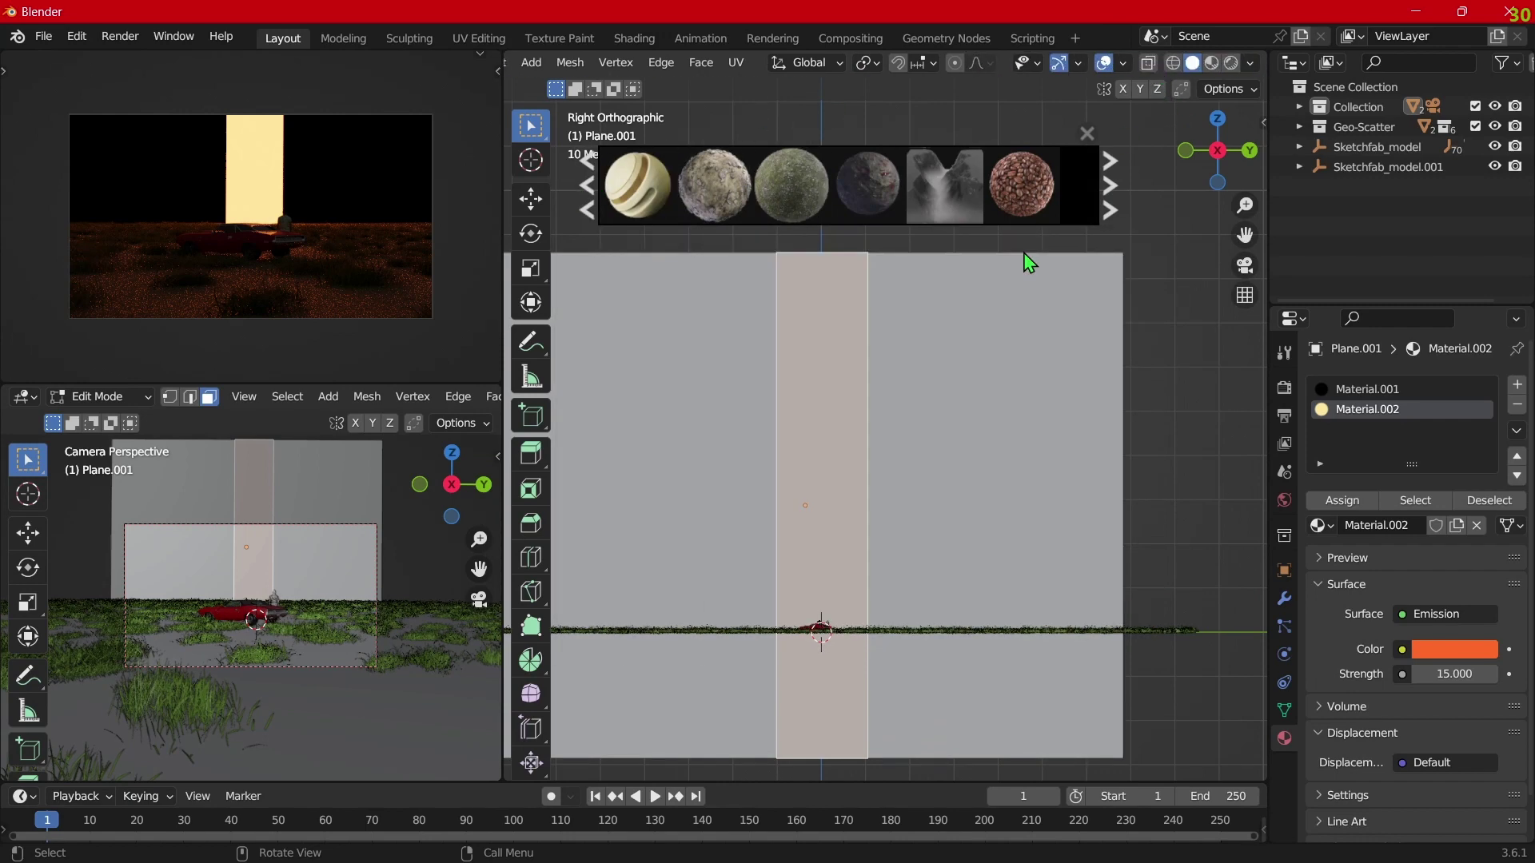
pyautogui.press('Tab')
pyautogui.click(909, 88)
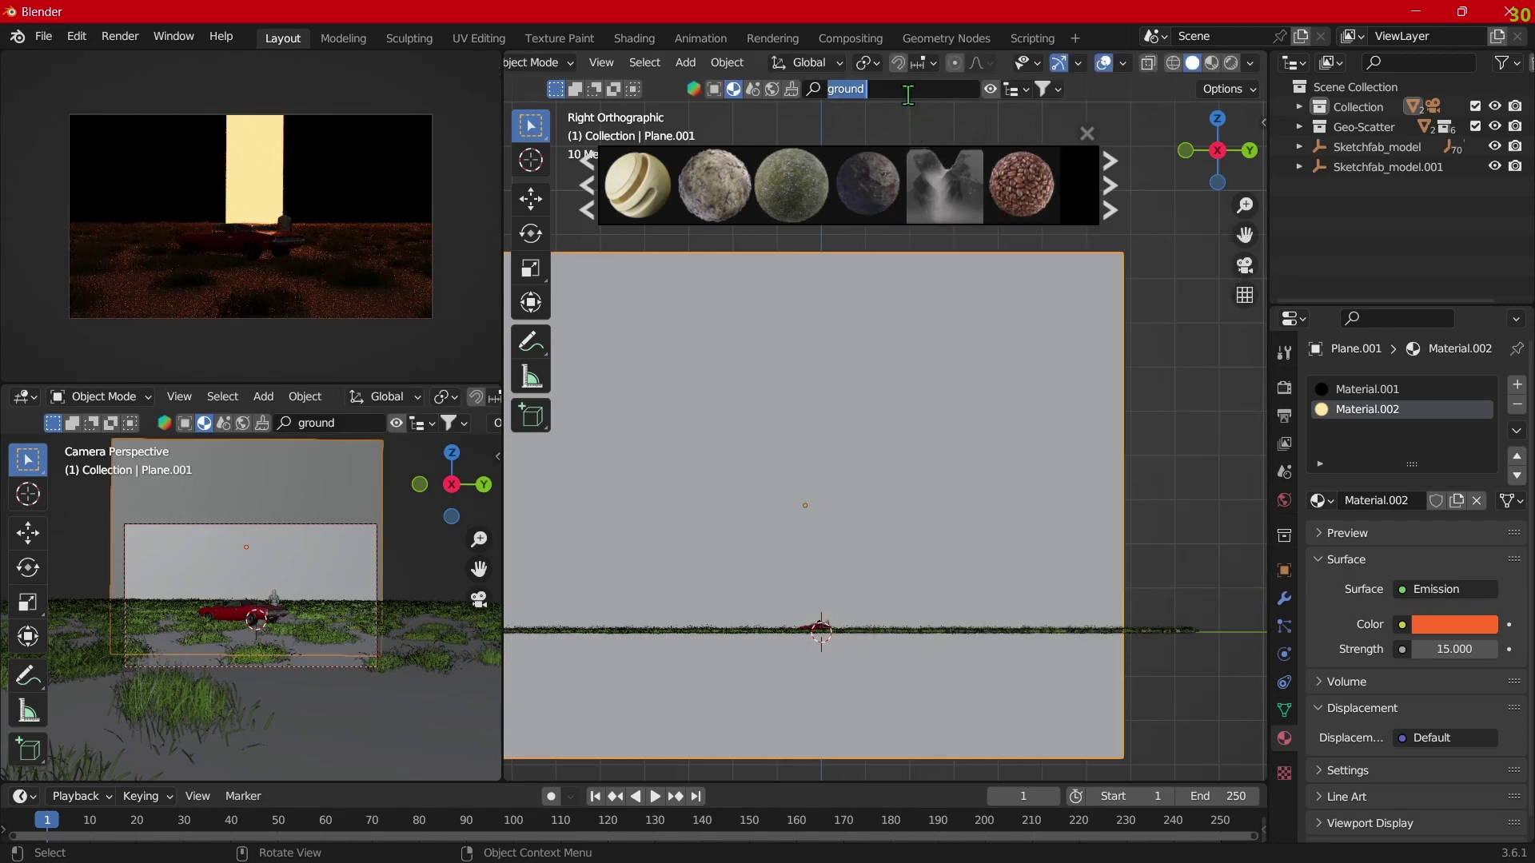
pyautogui.write('mud')
pyautogui.press('Return')
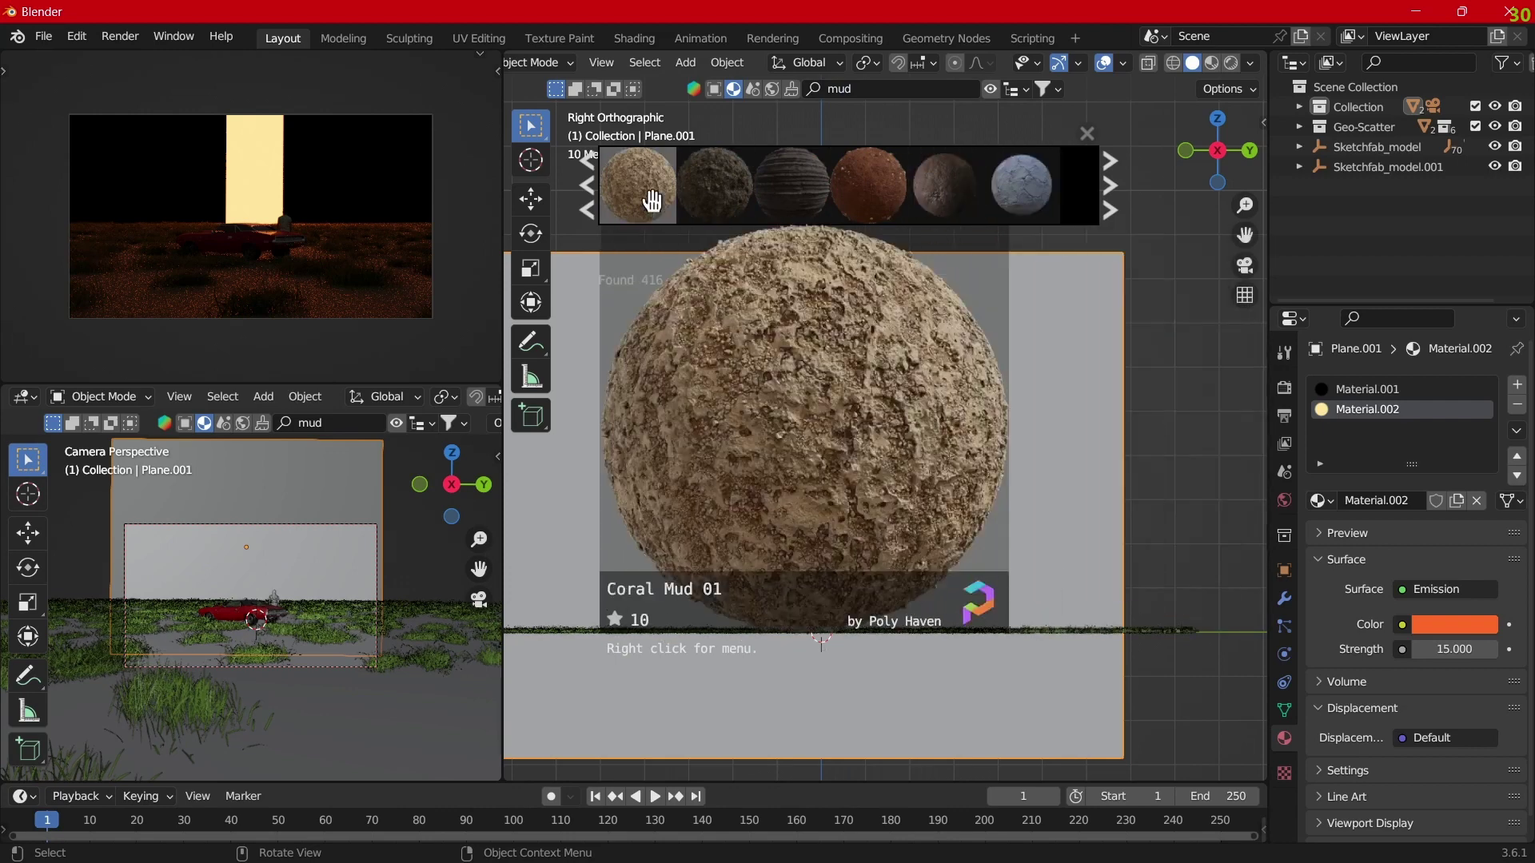
pyautogui.click(587, 210)
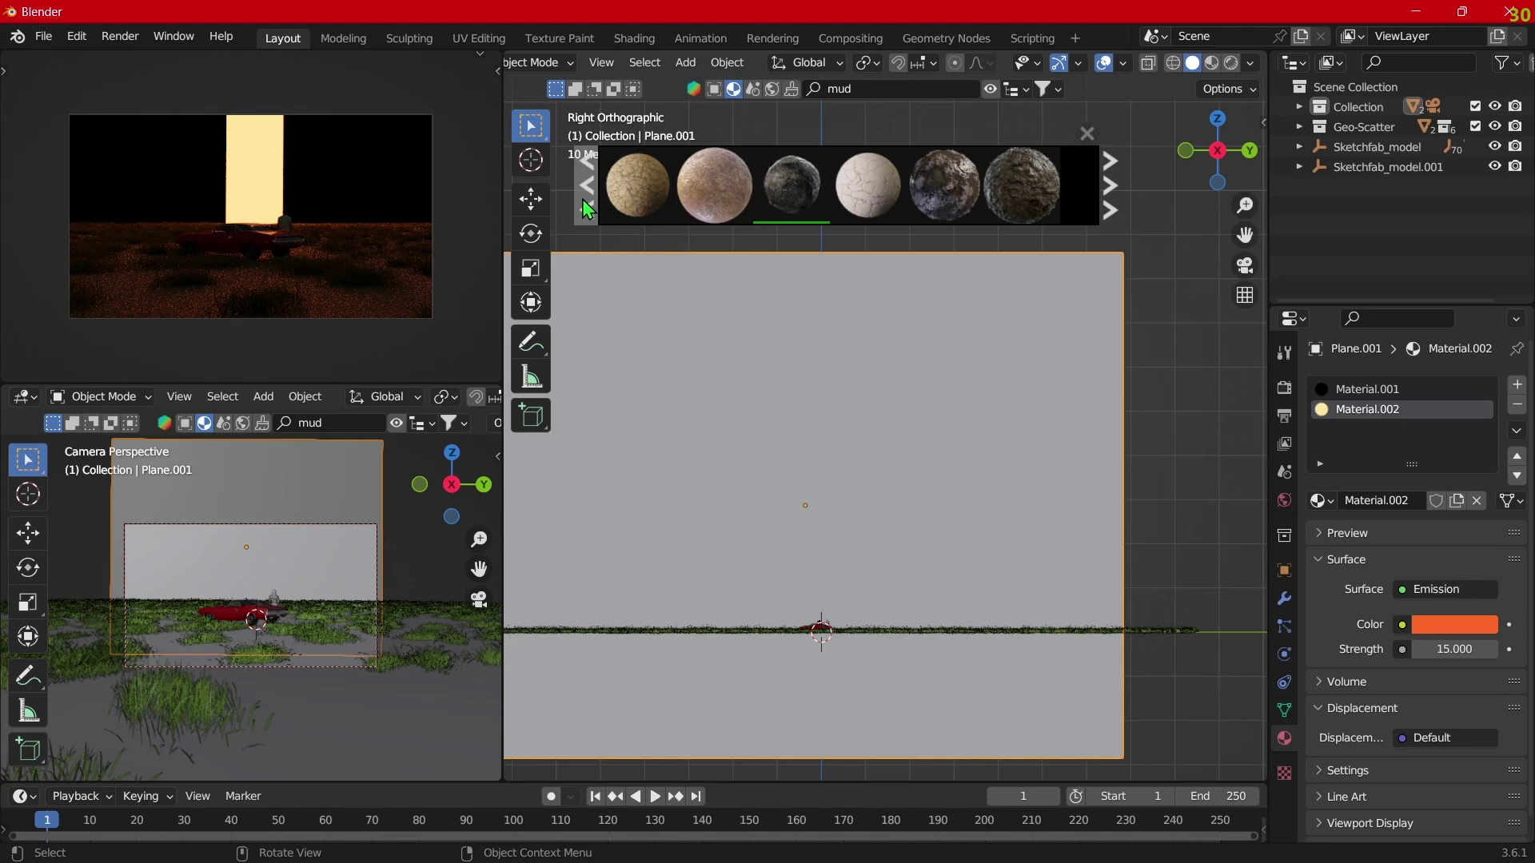
pyautogui.moveTo(943, 185)
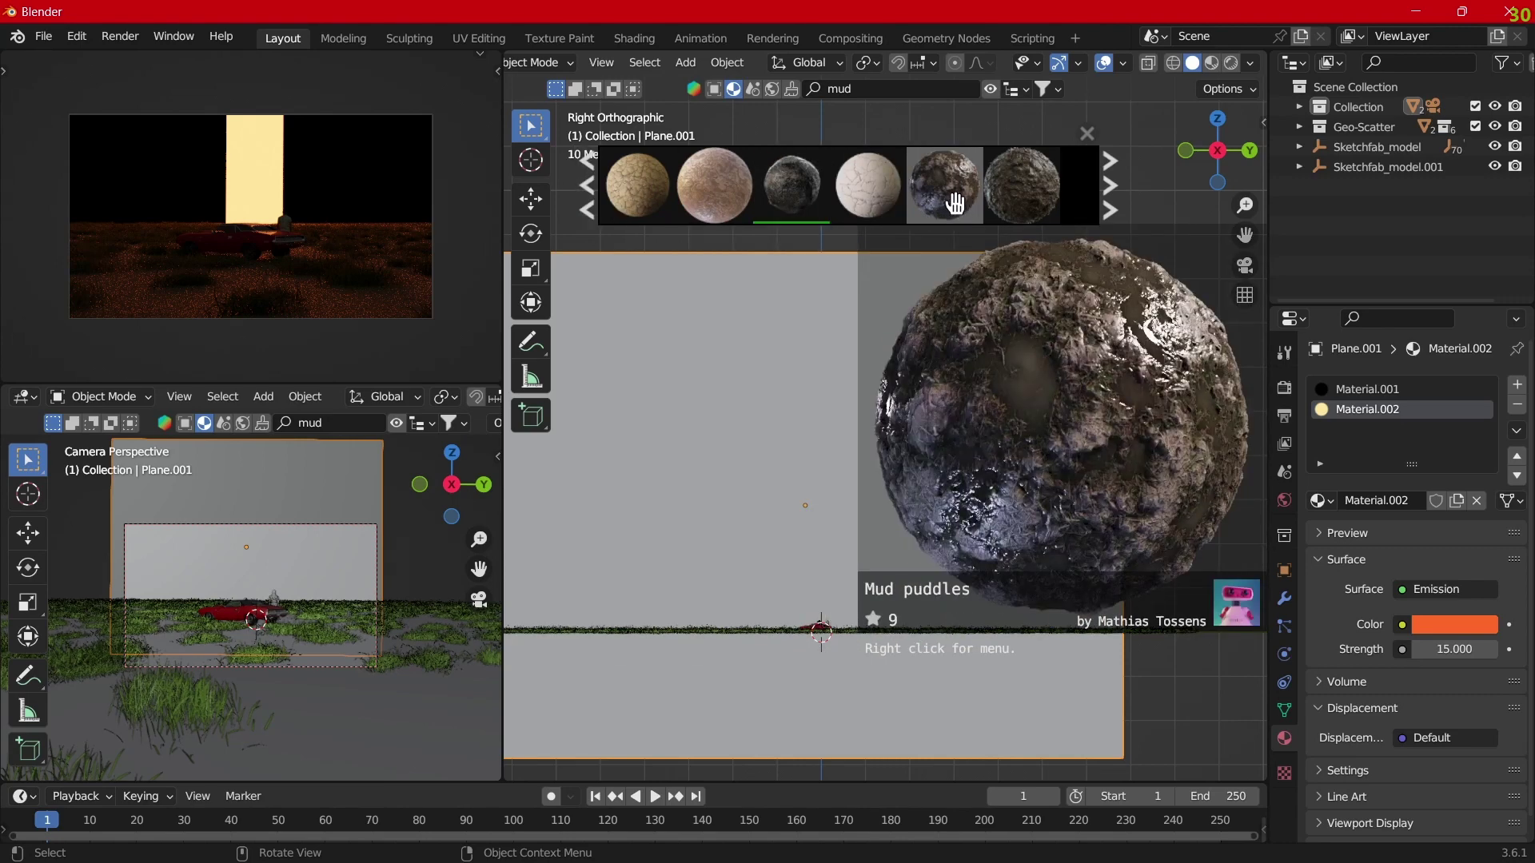
# Step: Undo Mud puddles on the wall, then apply Mud puddles to the selected ground plane
pyautogui.moveTo(953, 203); pyautogui.dragTo(766, 493)
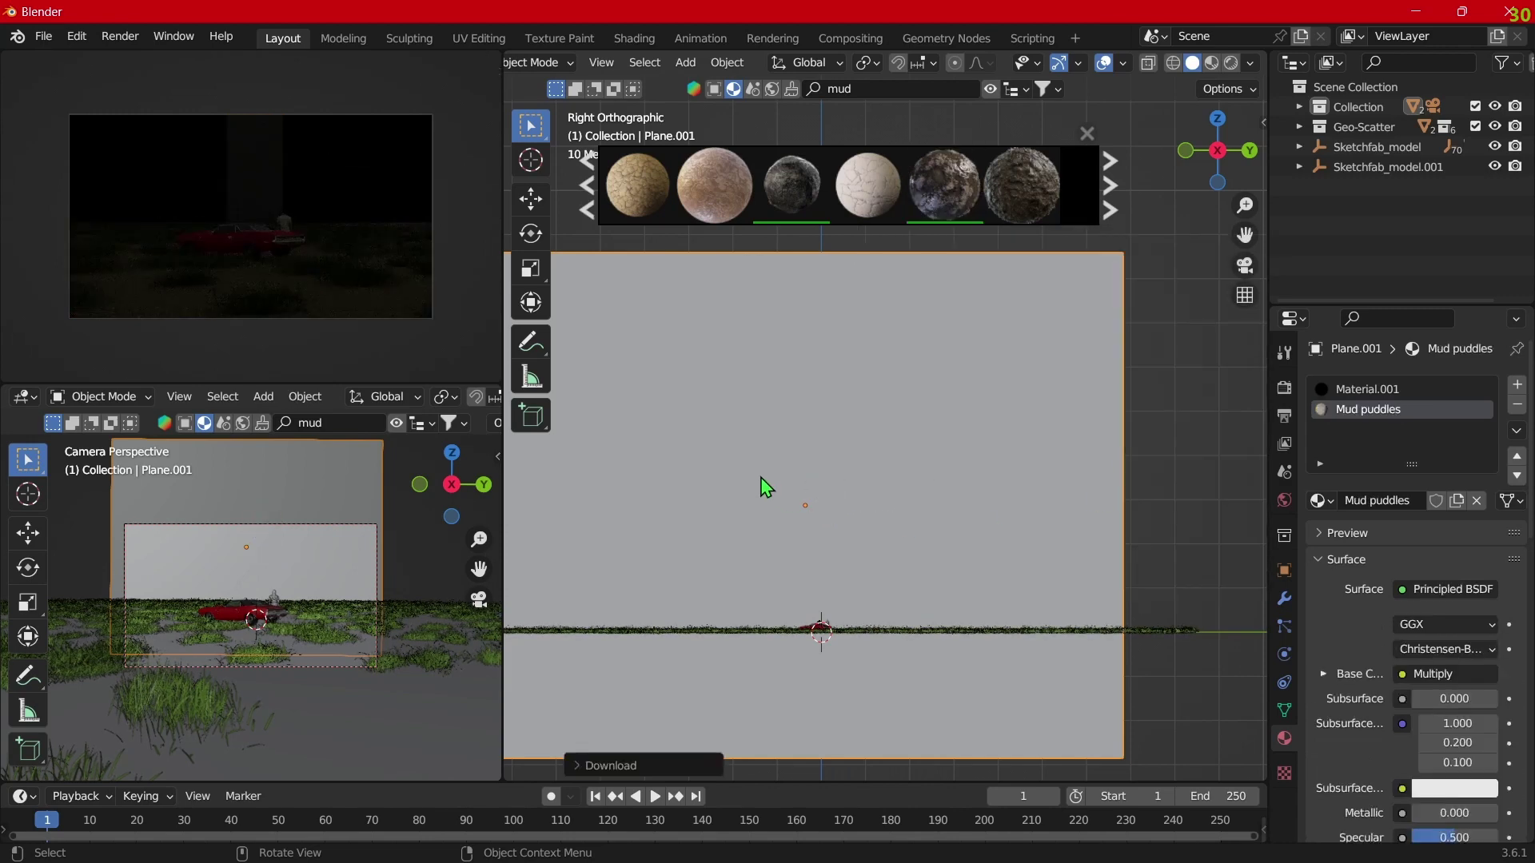
pyautogui.hotkey('ctrl', 'z')
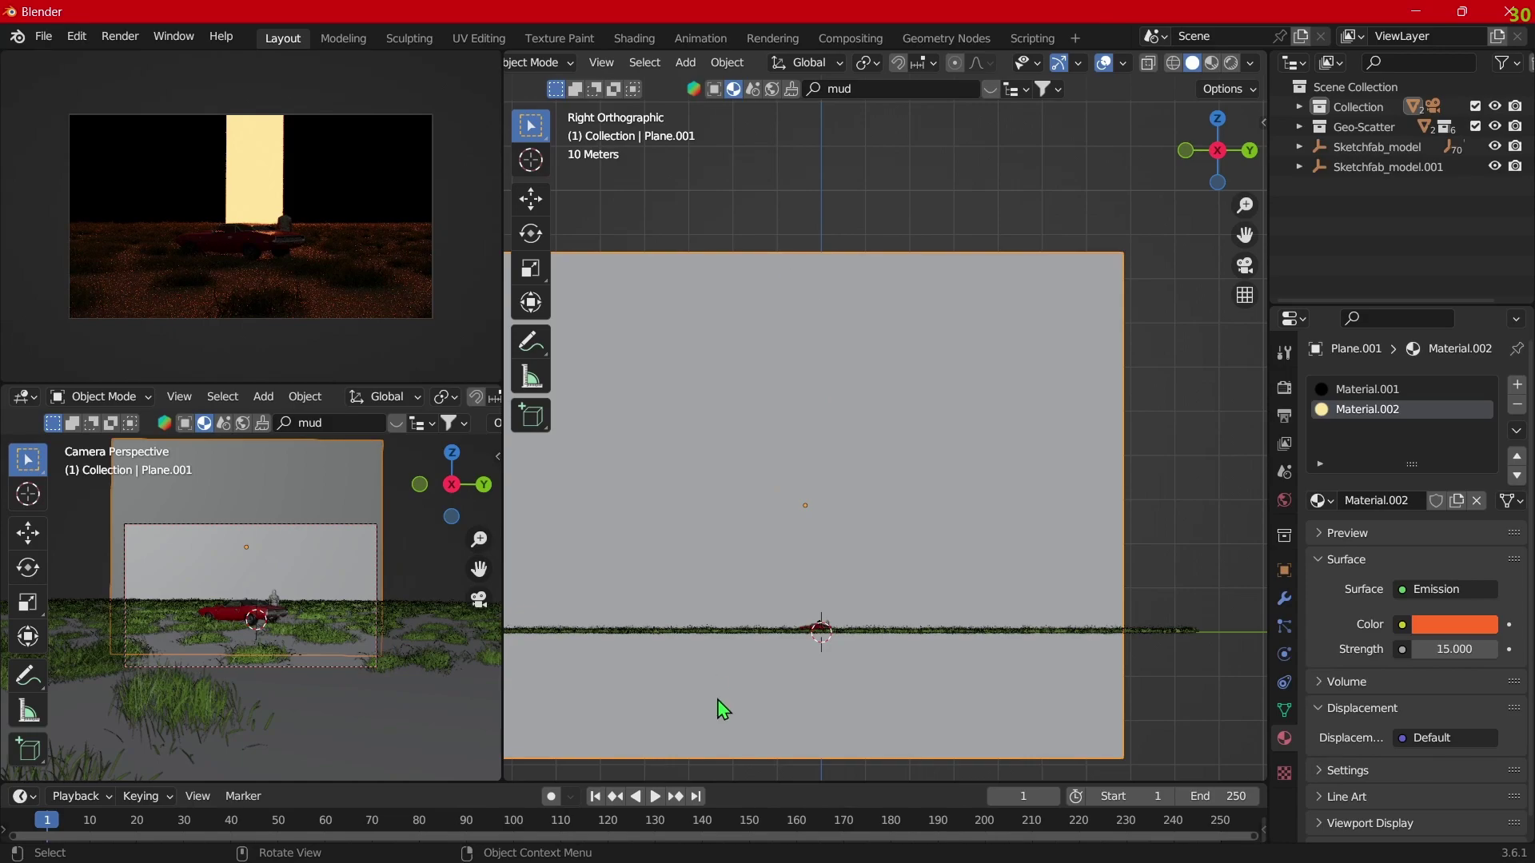
pyautogui.moveTo(723, 709); pyautogui.dragTo(717, 699, button='middle')
pyautogui.click(821, 602)
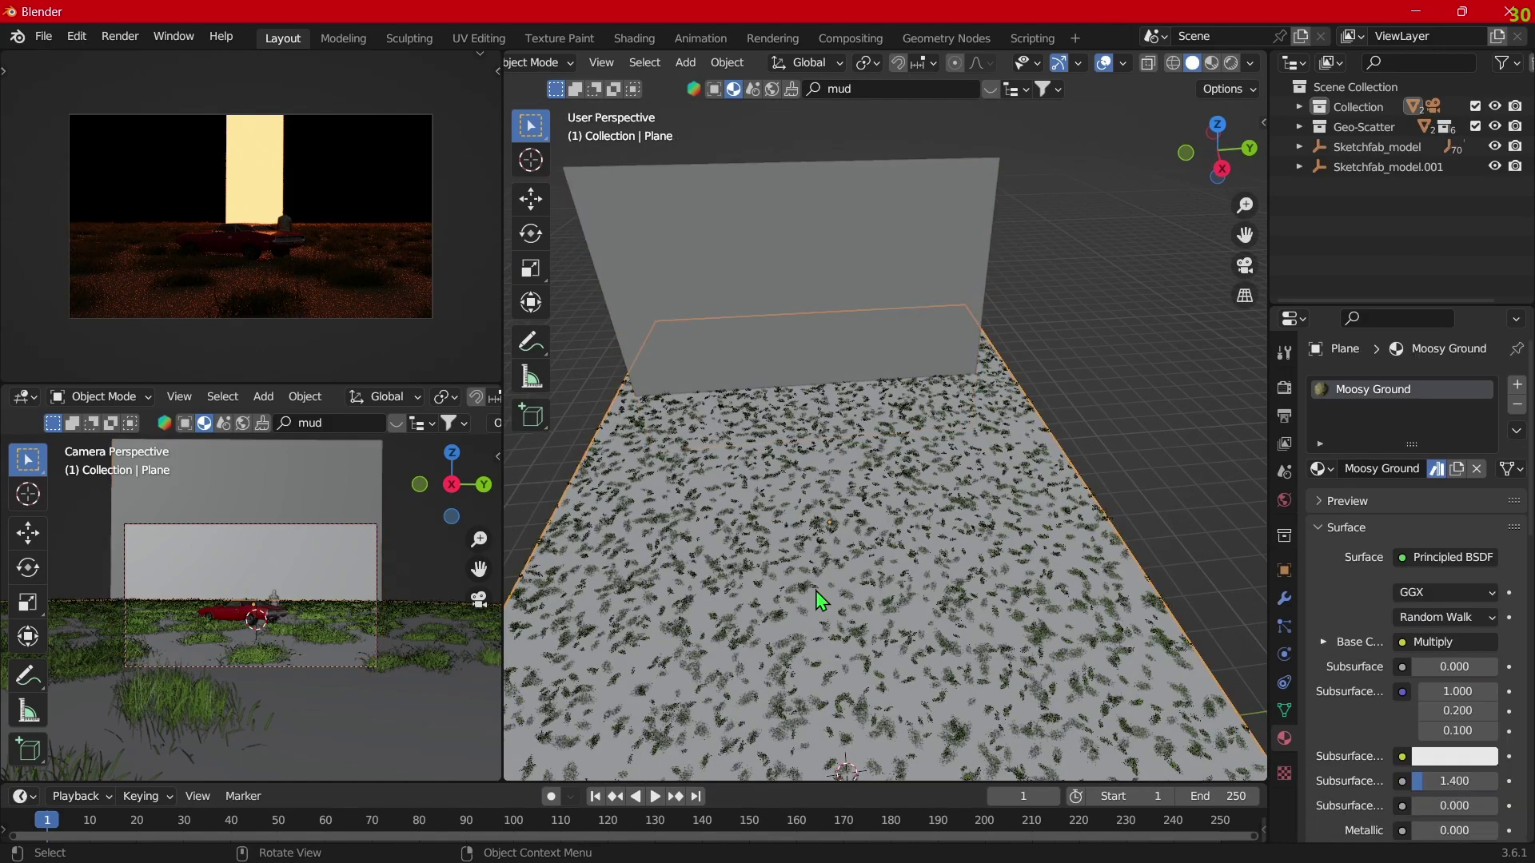
pyautogui.scroll(-3, 942, 356)
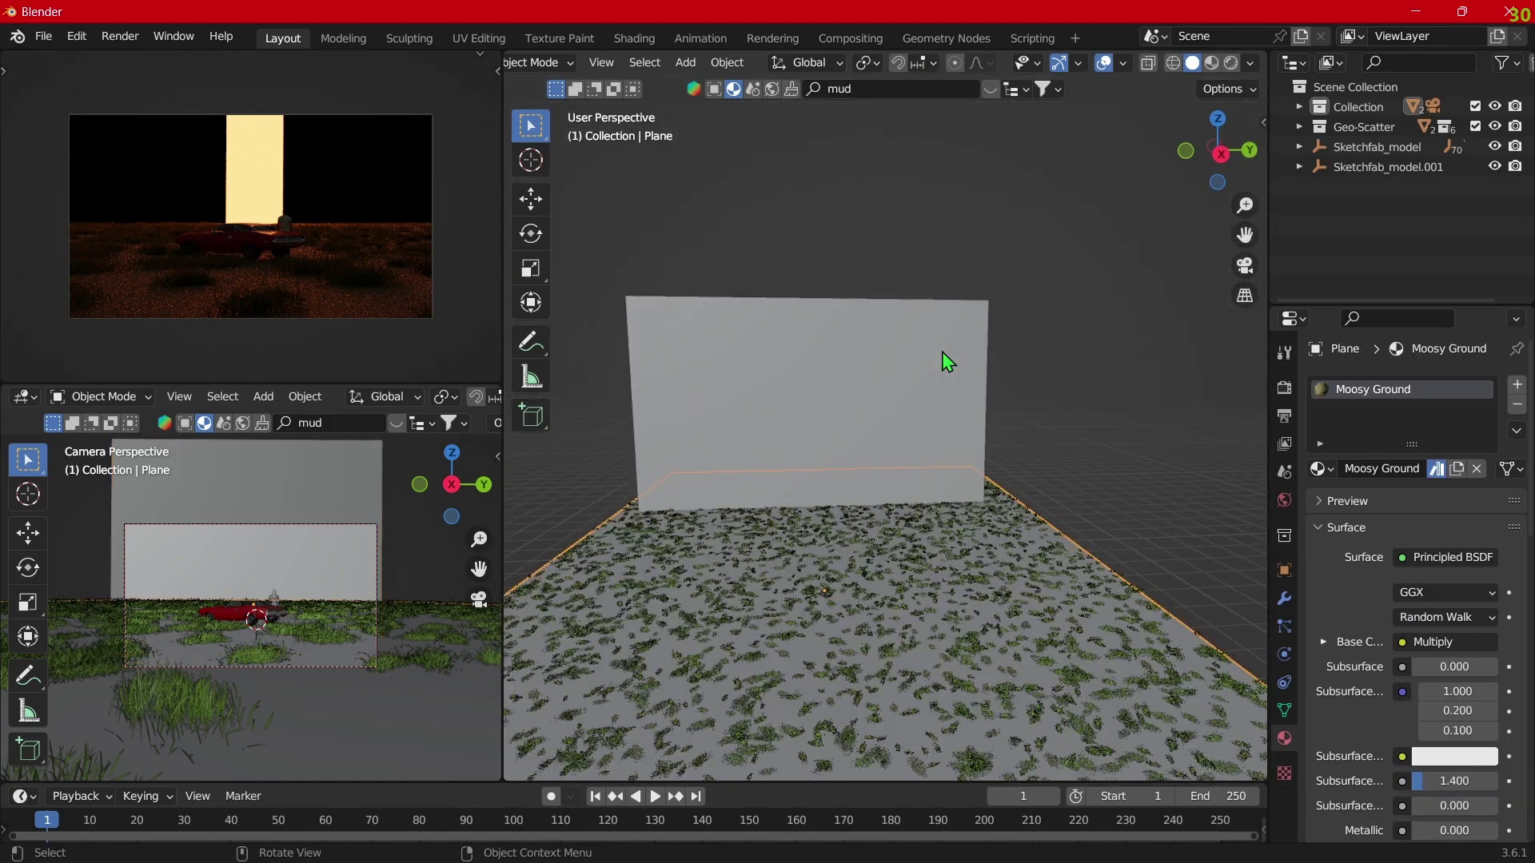
pyautogui.click(991, 90)
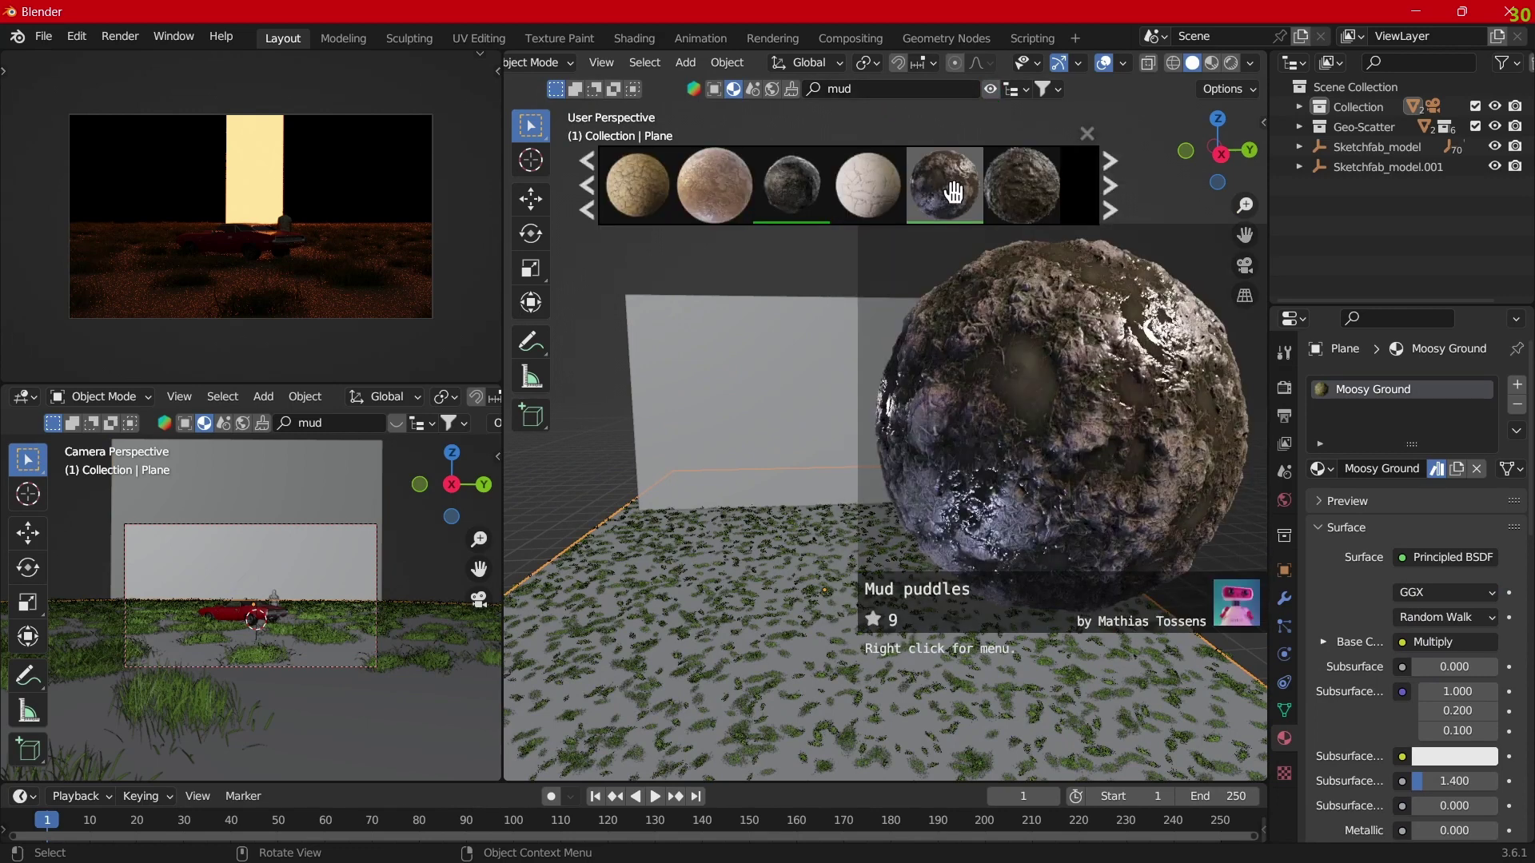
pyautogui.moveTo(959, 200); pyautogui.dragTo(844, 570)
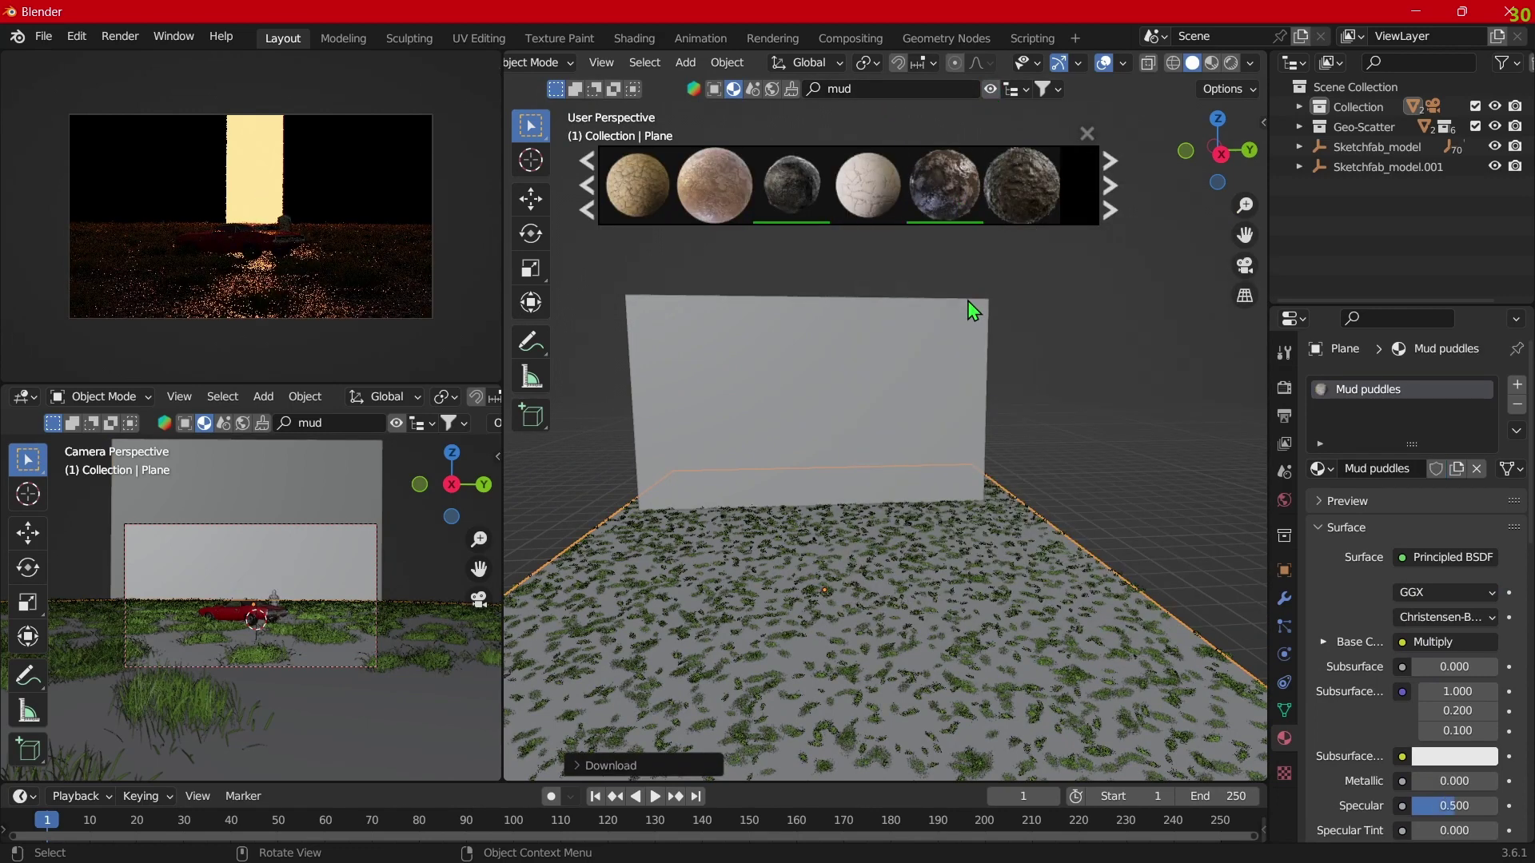
# Step: Try Procedural Moist Mud and Dirt Mud Water on the ground, finally applying Mud
pyautogui.moveTo(904, 553); pyautogui.dragTo(984, 347, button='middle')
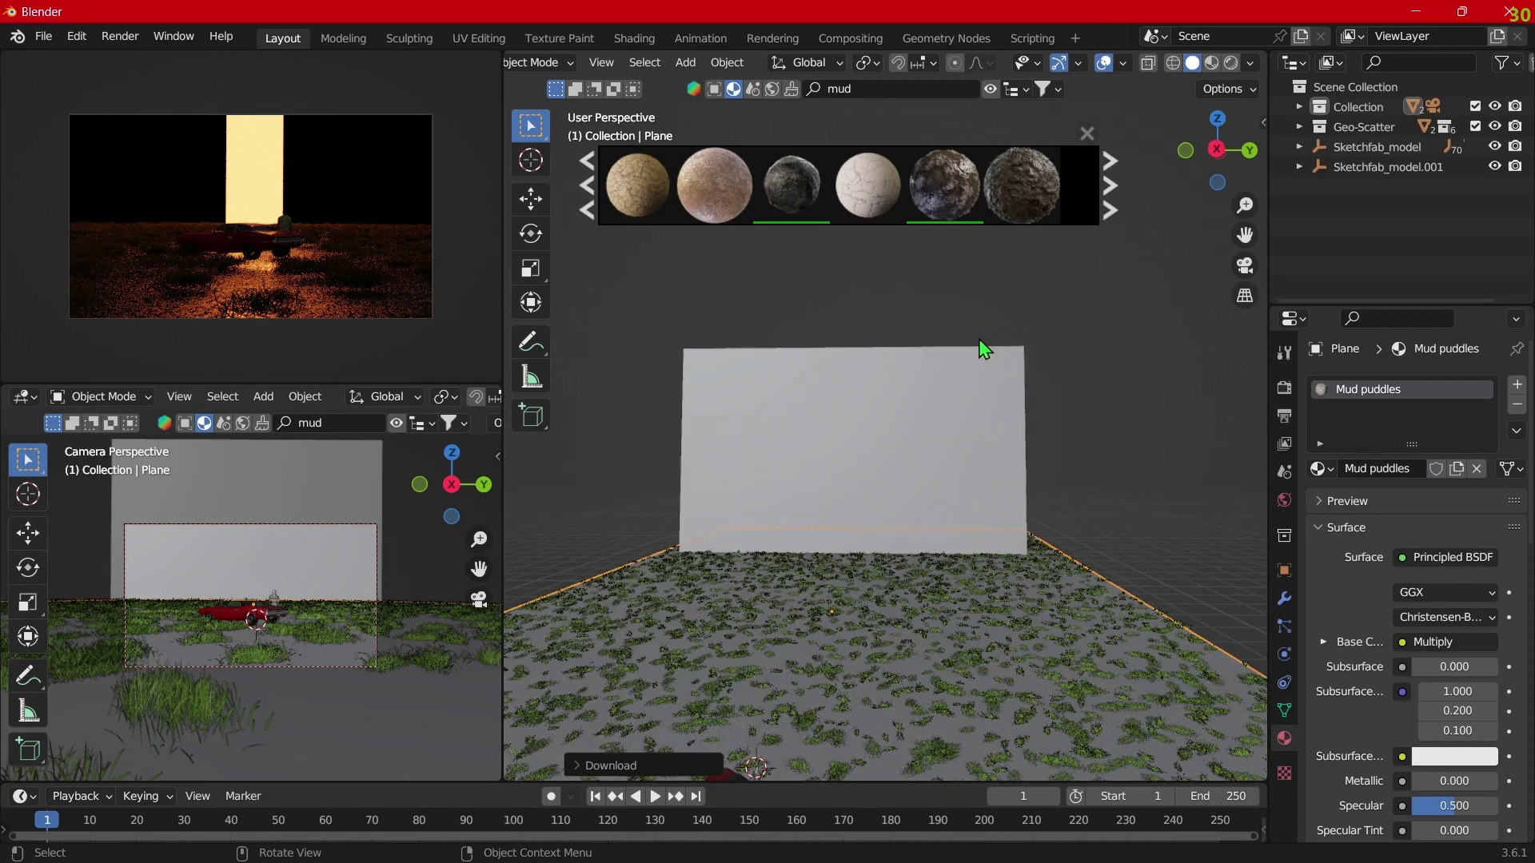
pyautogui.click(1111, 184)
pyautogui.moveTo(1020, 185)
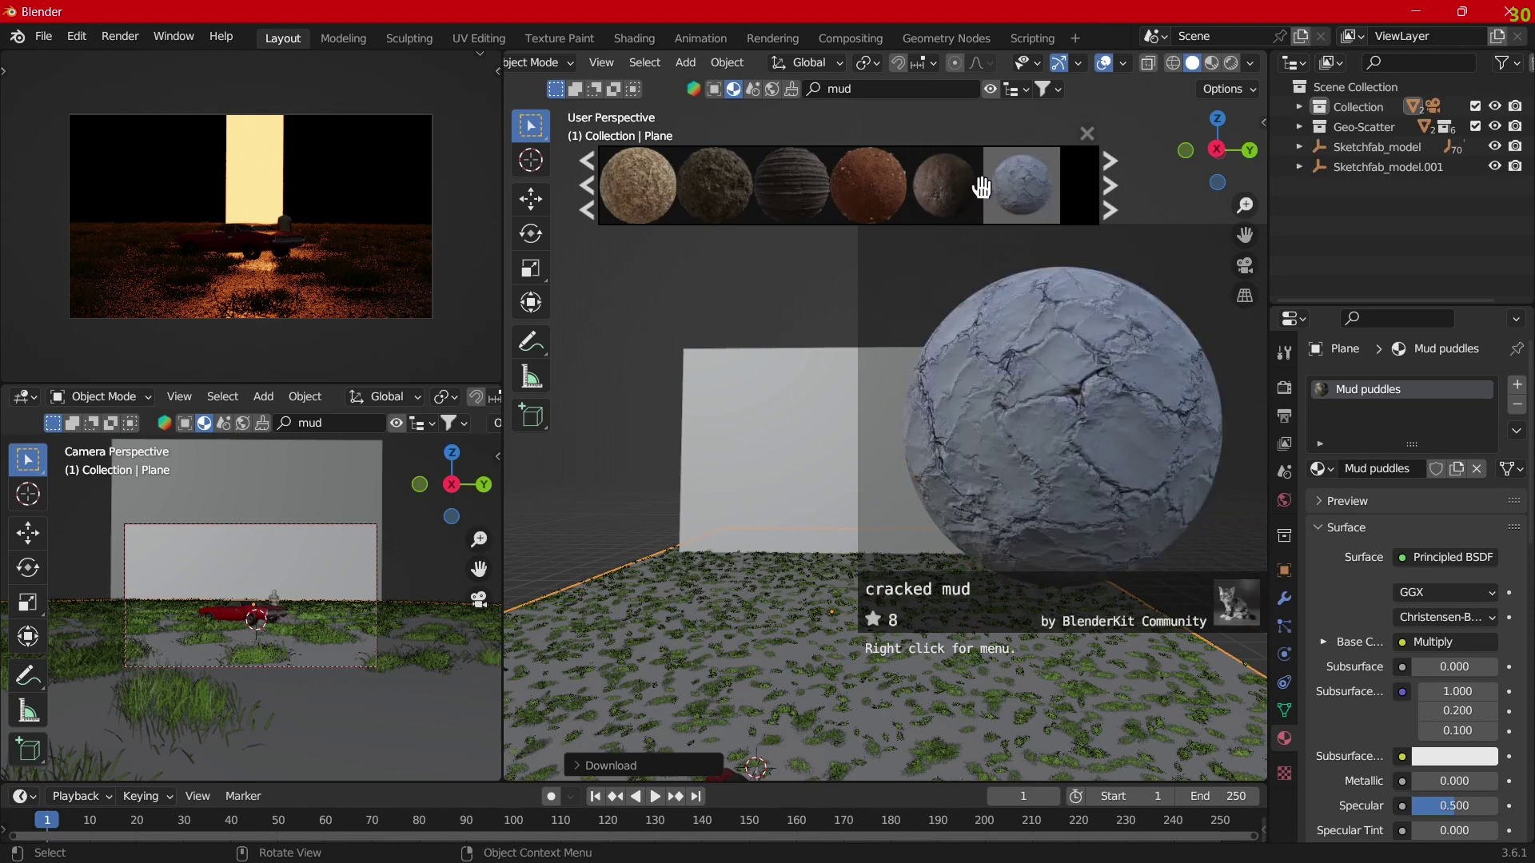
pyautogui.moveTo(945, 188); pyautogui.dragTo(849, 592)
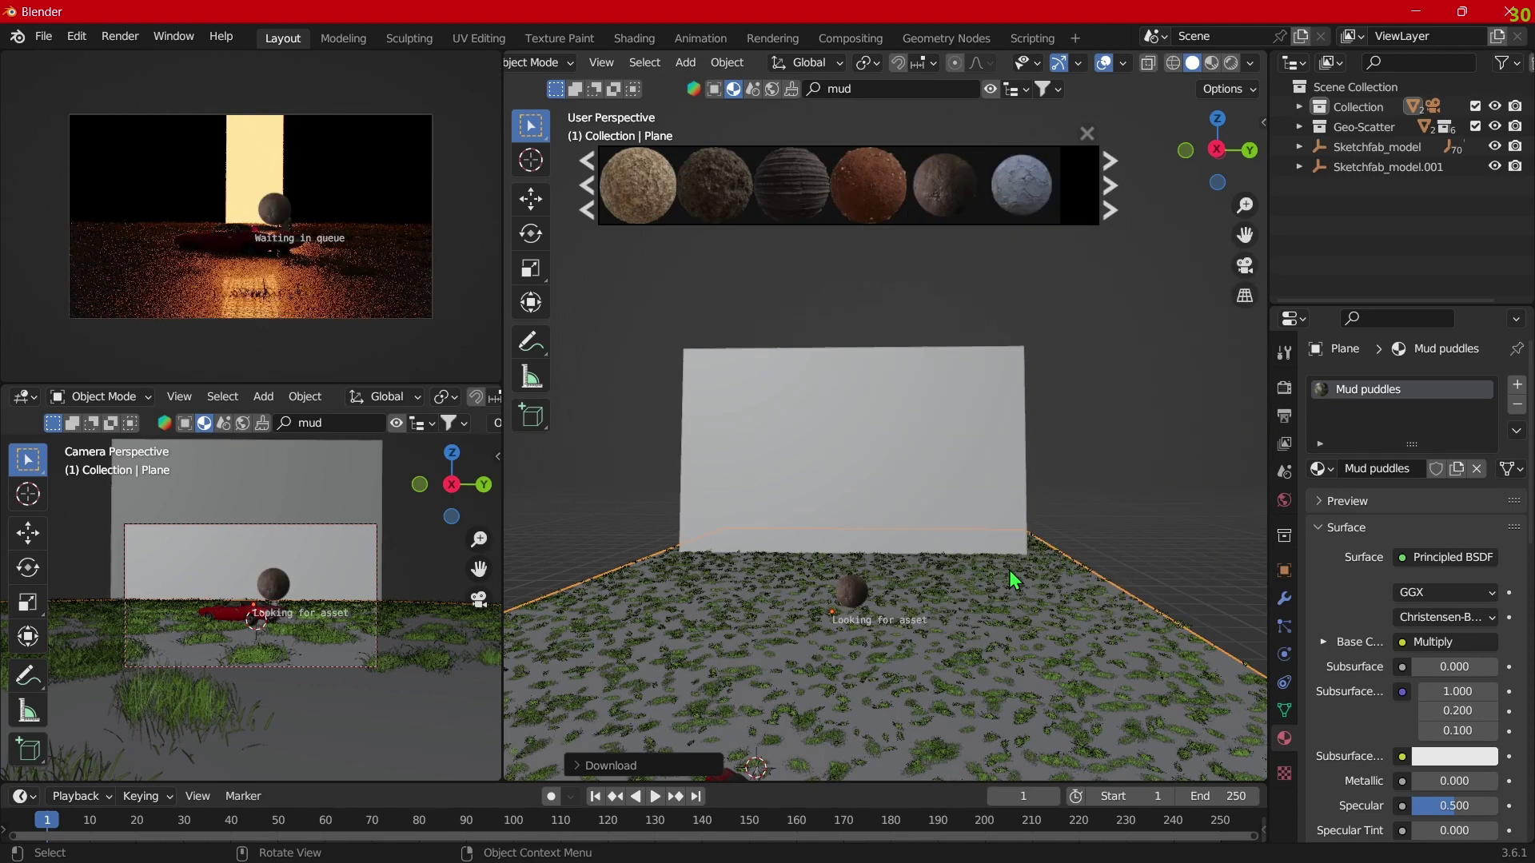
pyautogui.click(1112, 162)
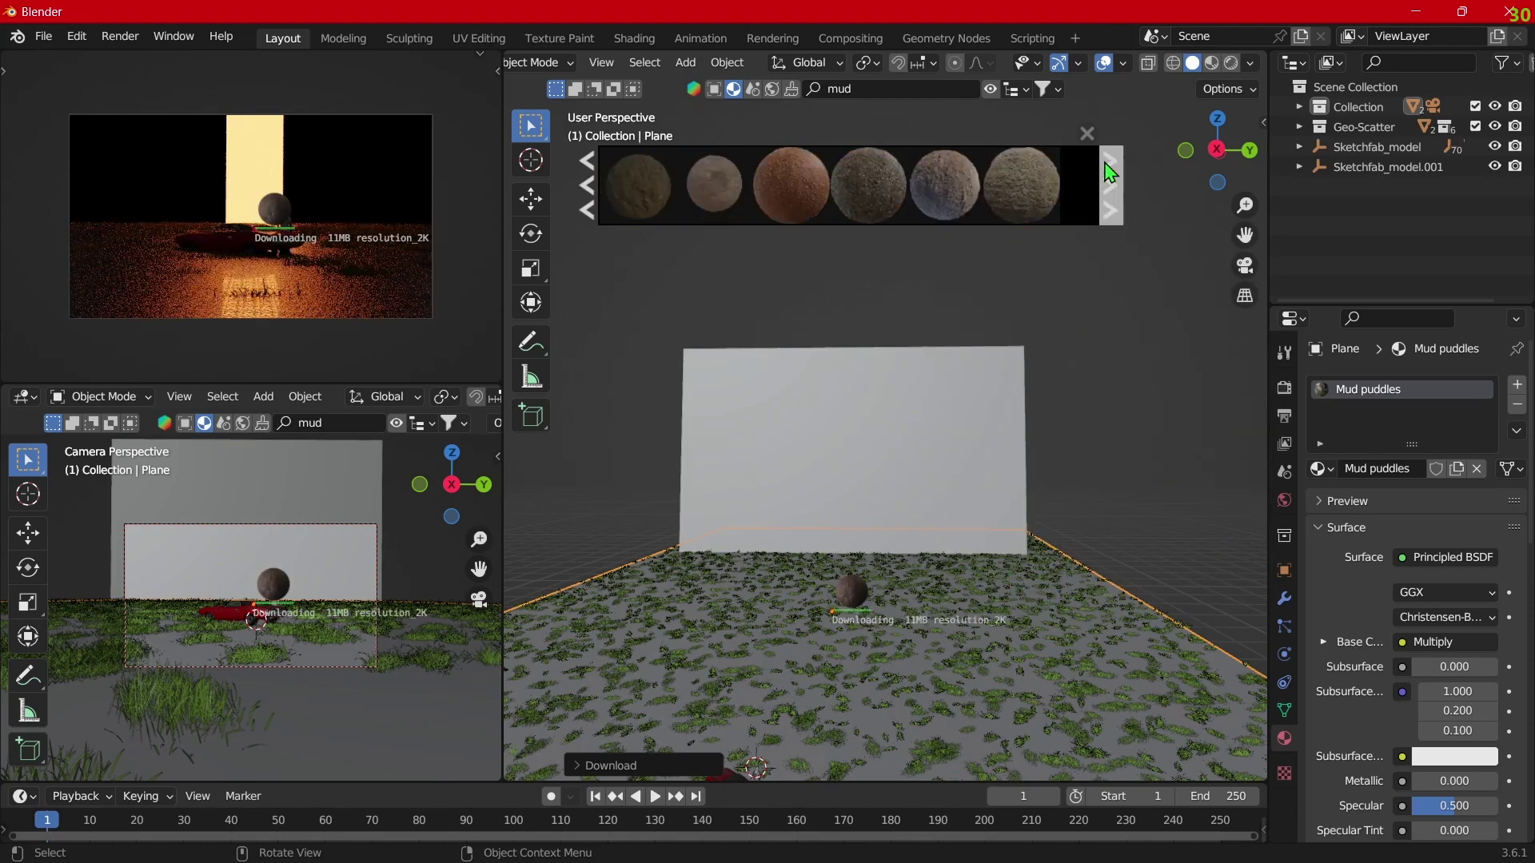
pyautogui.click(1111, 172)
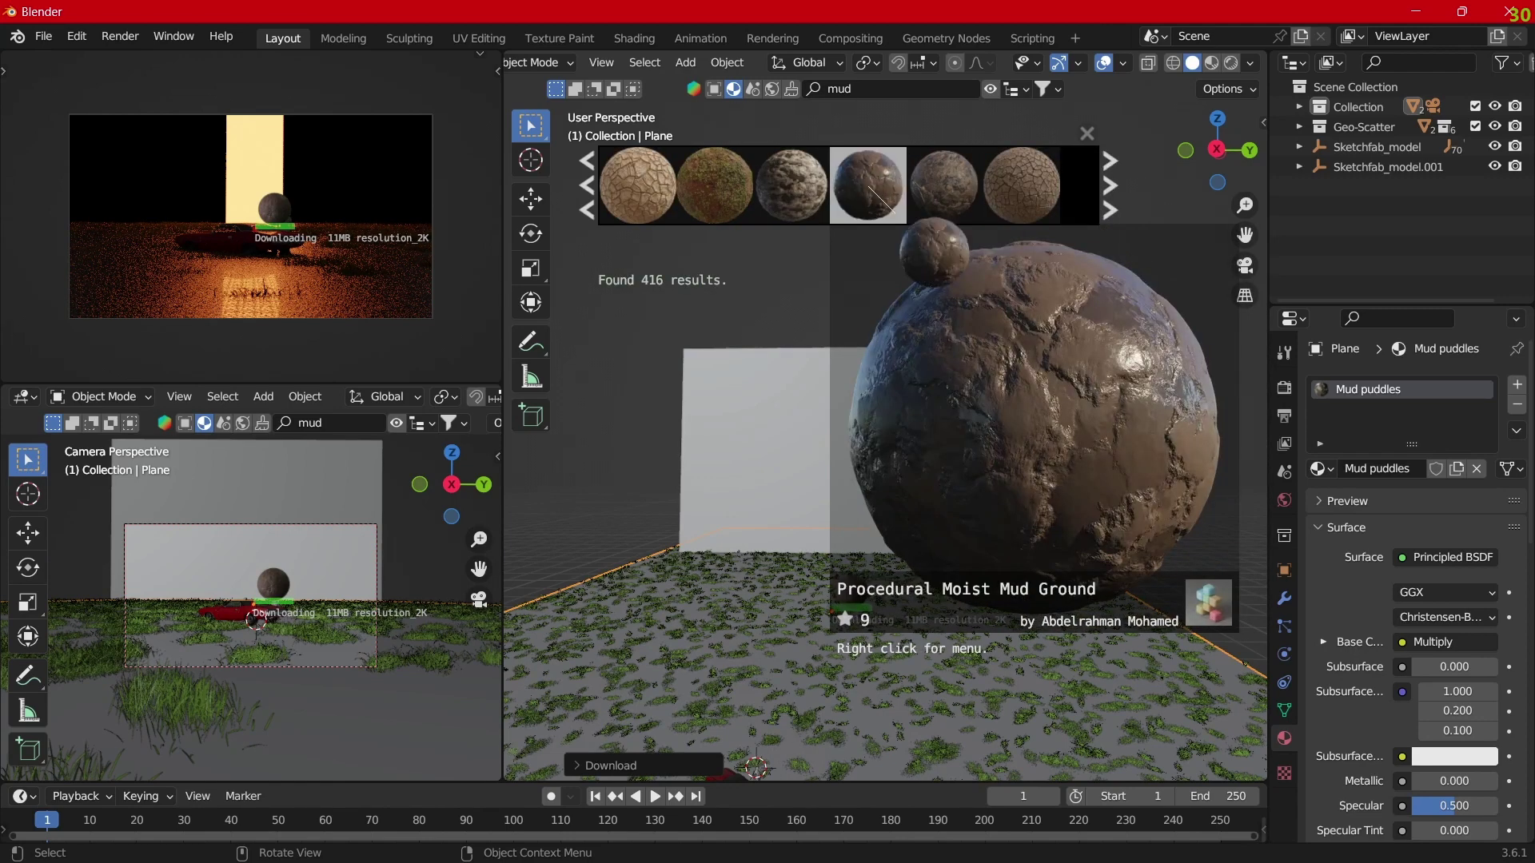
pyautogui.click(870, 190)
pyautogui.moveTo(792, 185)
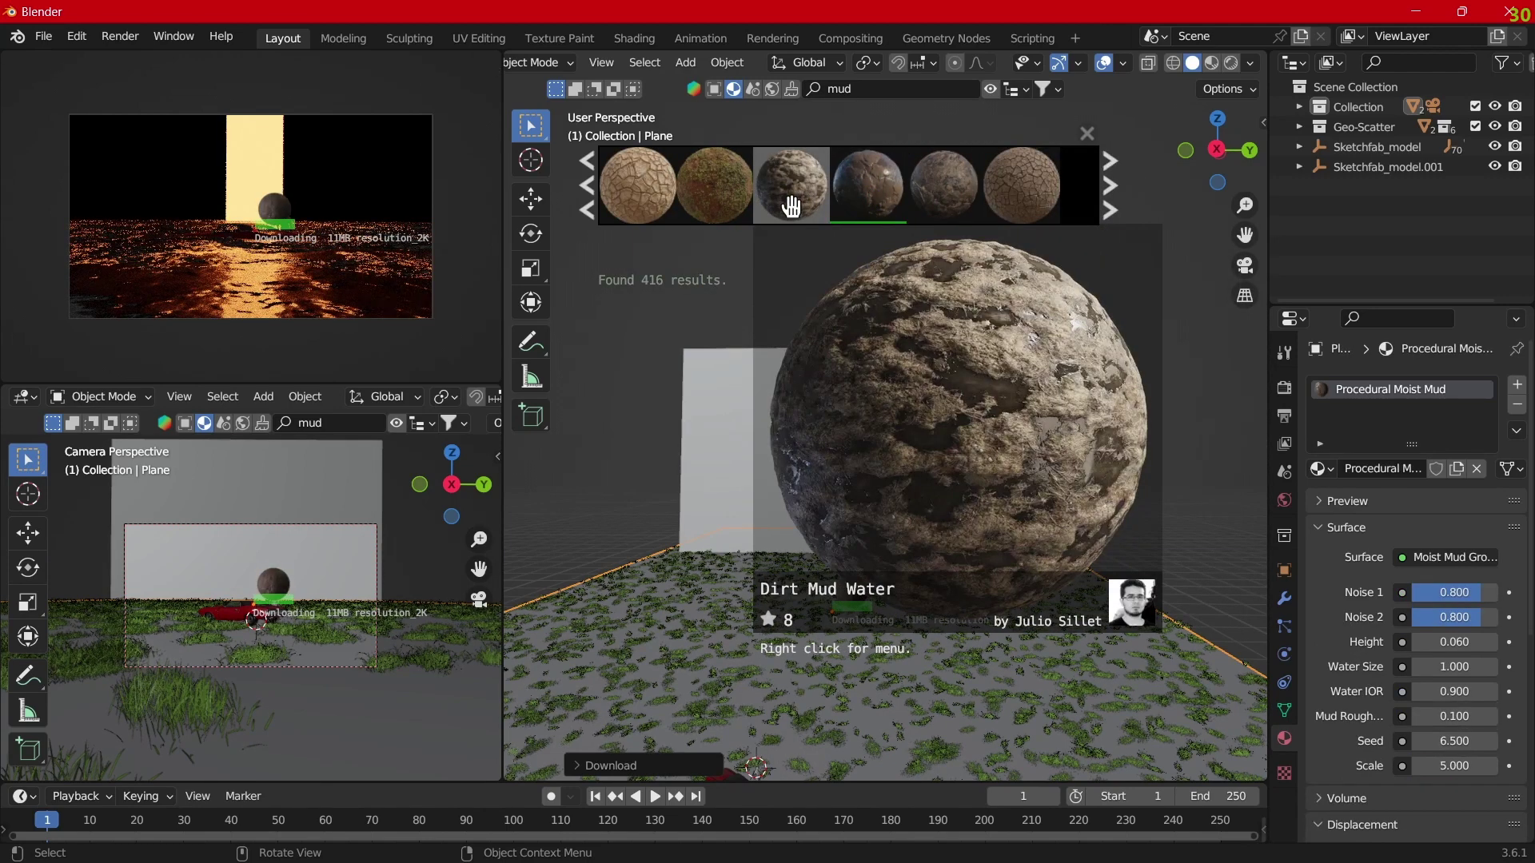
pyautogui.click(770, 210)
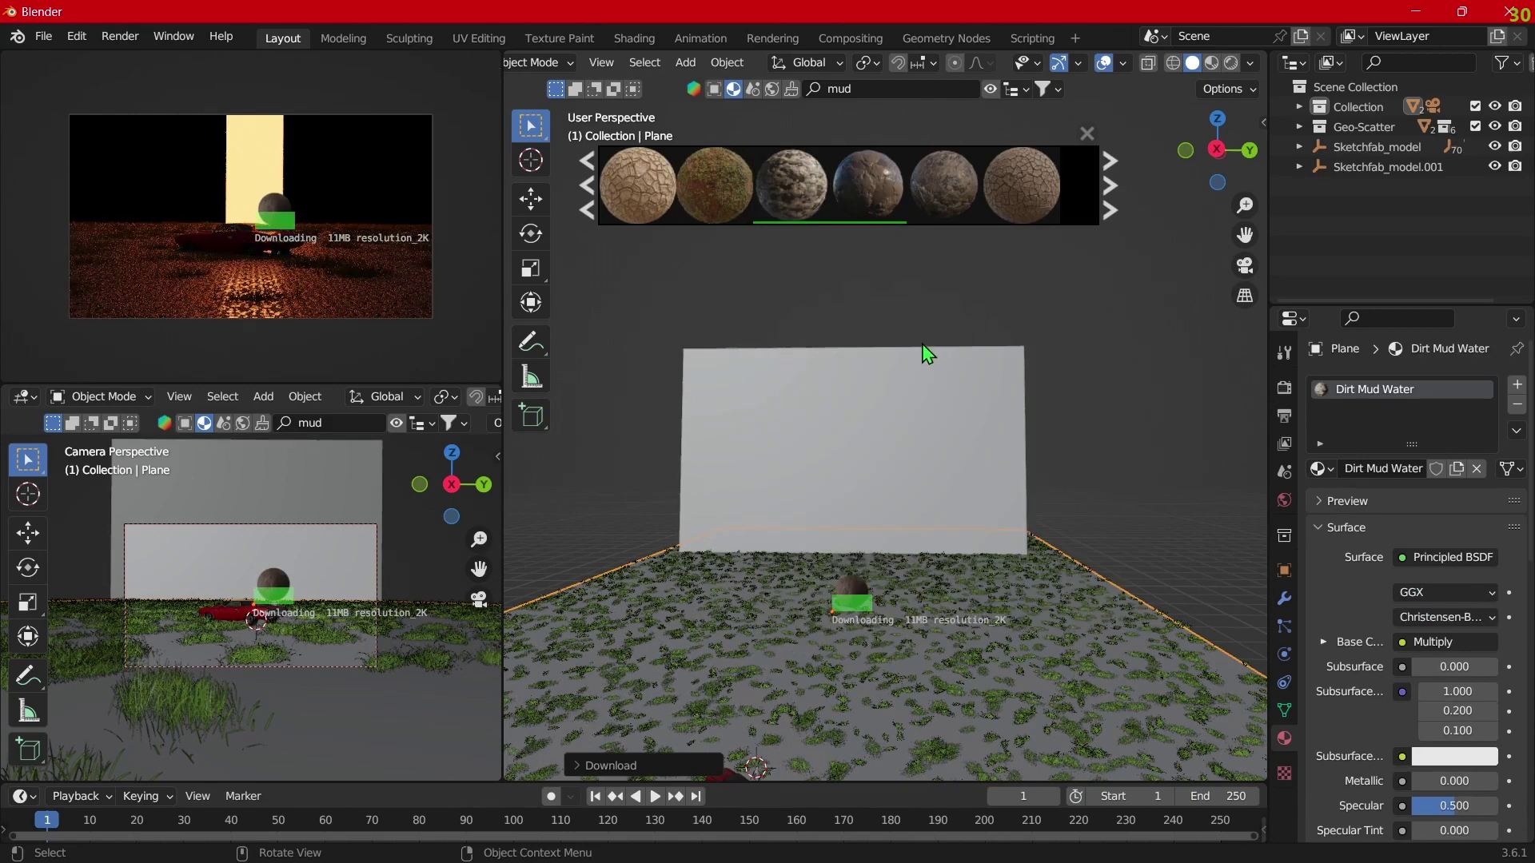
pyautogui.scroll(-2, 603, 188)
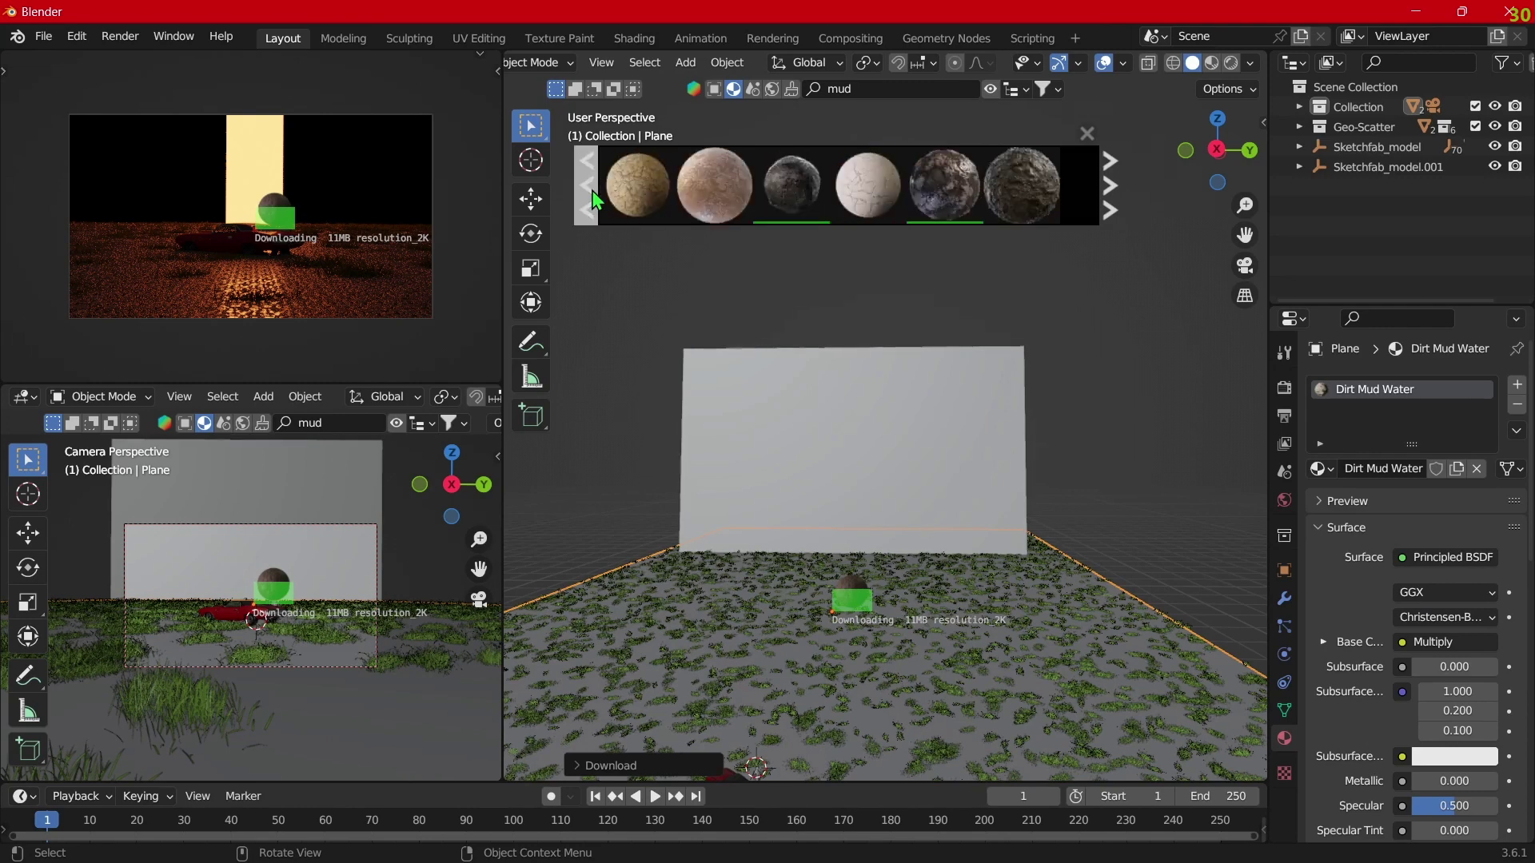
pyautogui.scroll(-1, 603, 187)
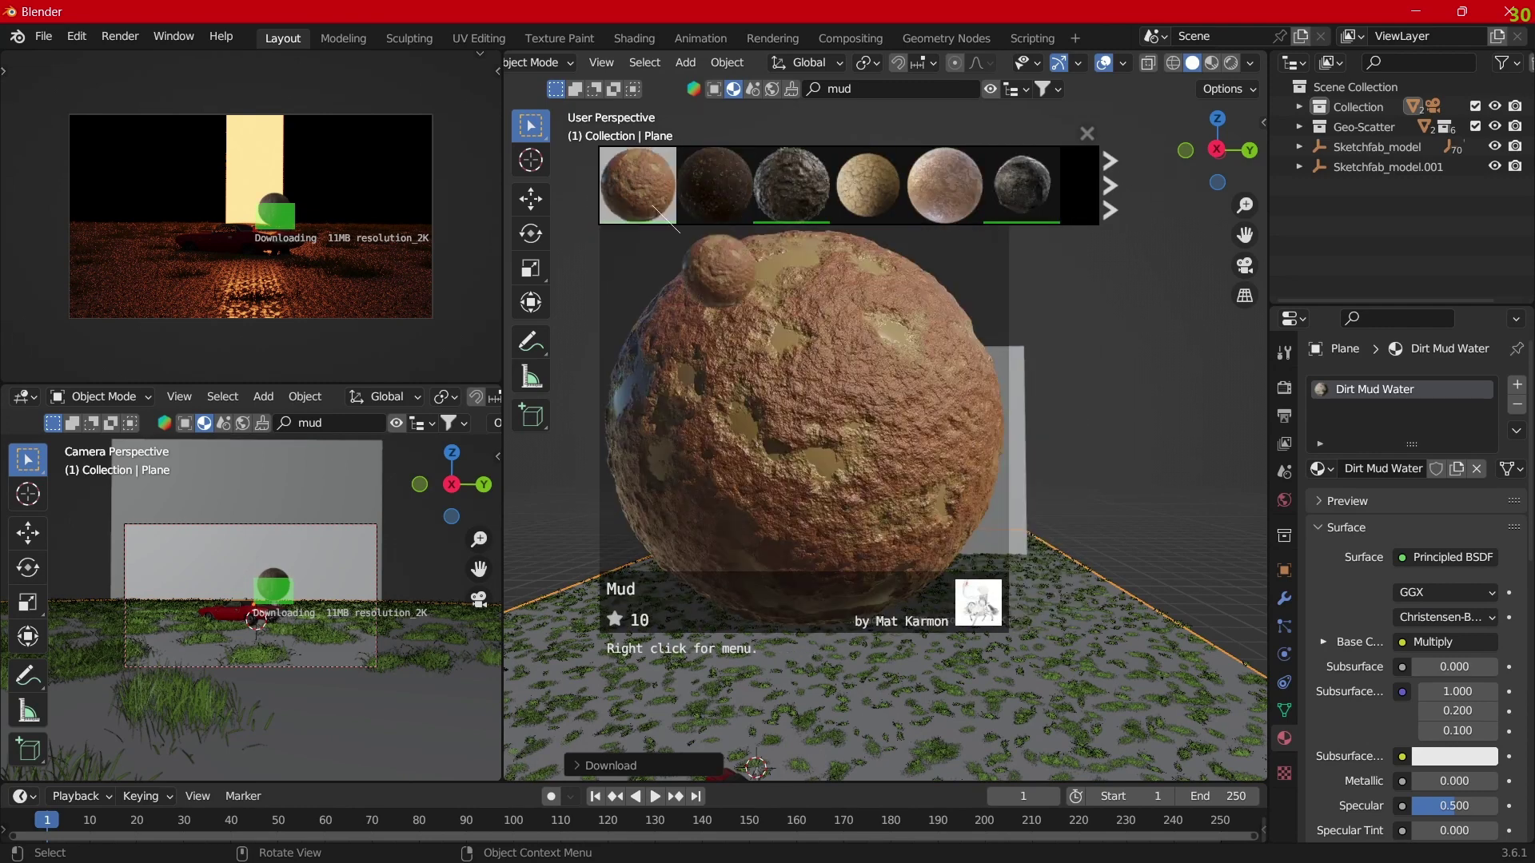
pyautogui.moveTo(863, 501); pyautogui.dragTo(887, 542)
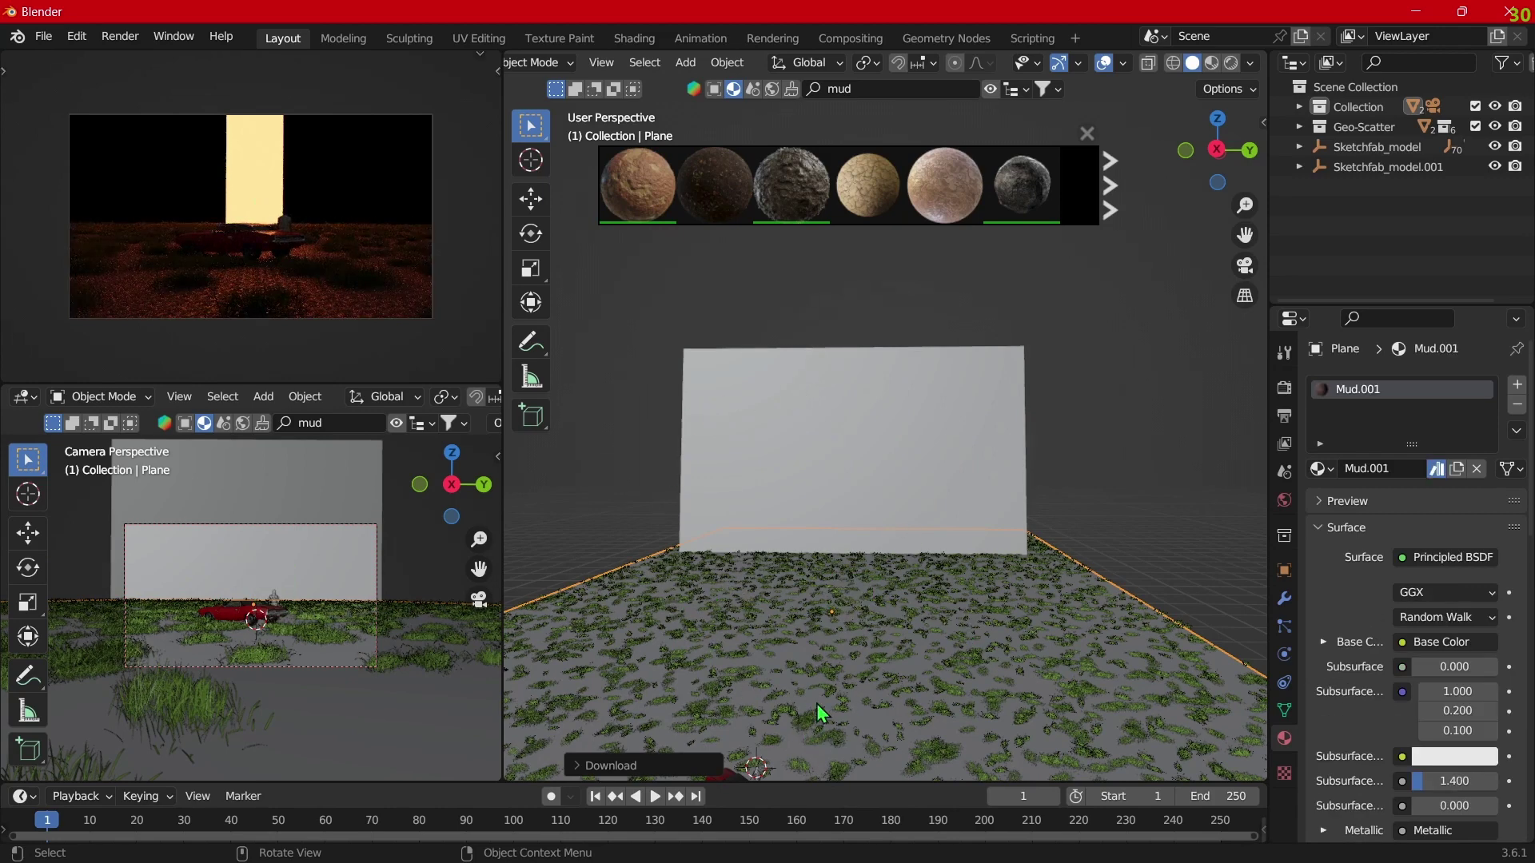
# Step: Raise the grass scatter density to 1000, then to 1500
pyautogui.press('n')
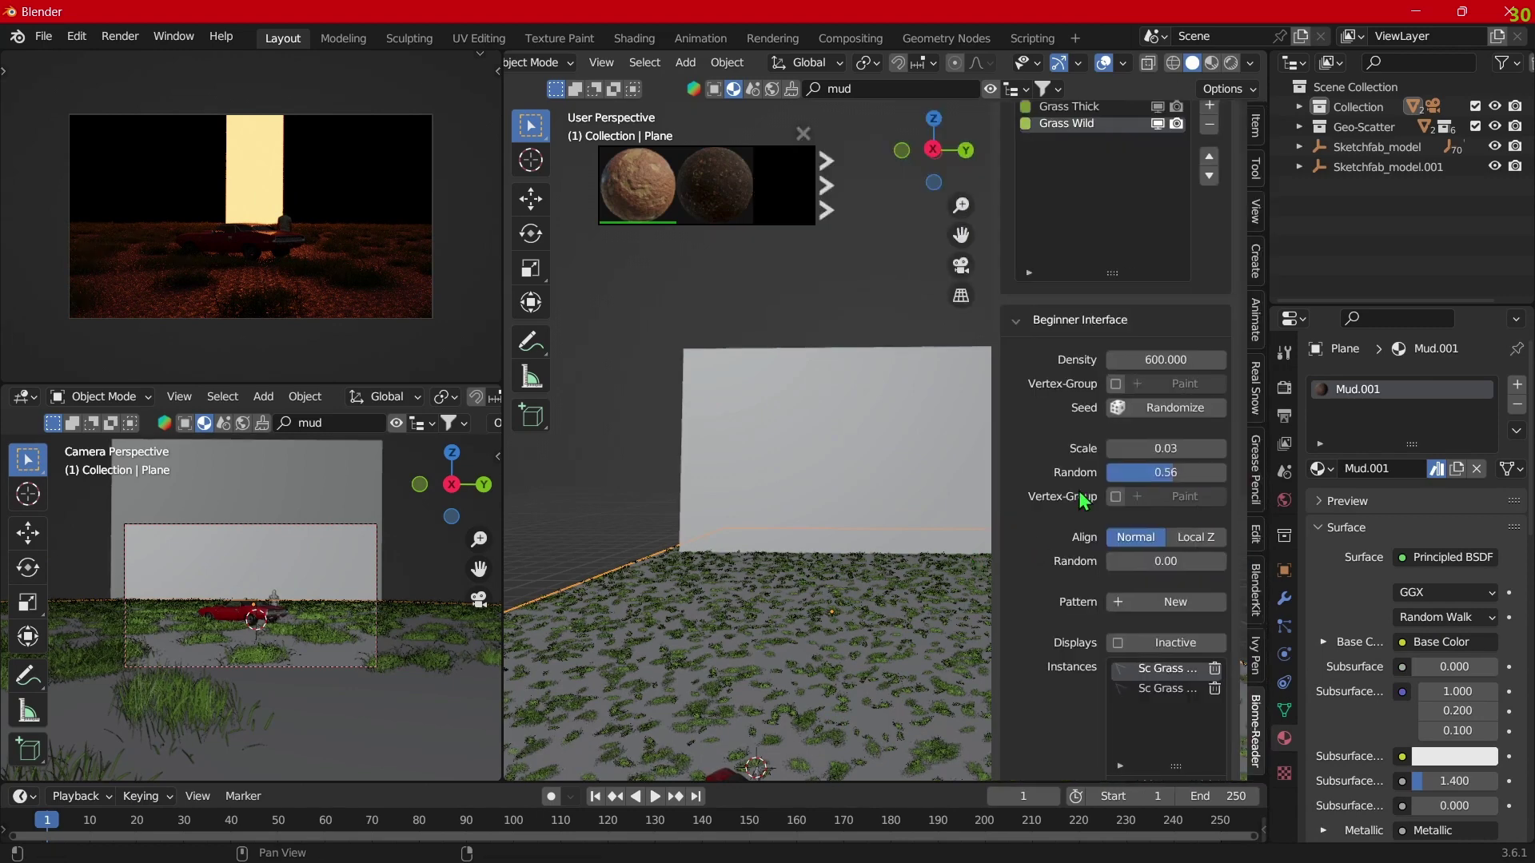
pyautogui.click(1158, 361)
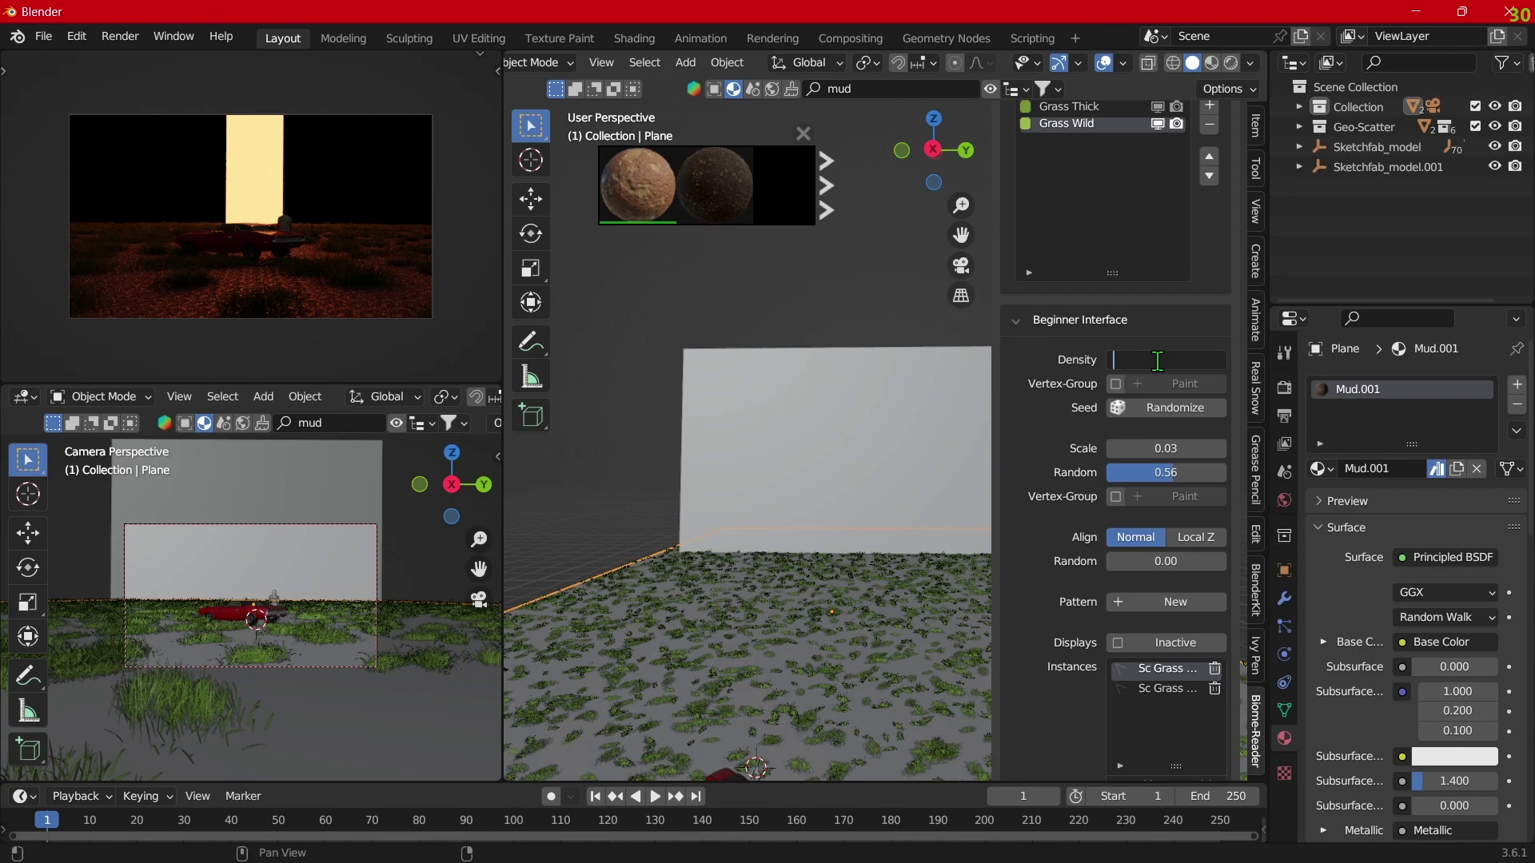
pyautogui.write('800')
pyautogui.press('Return')
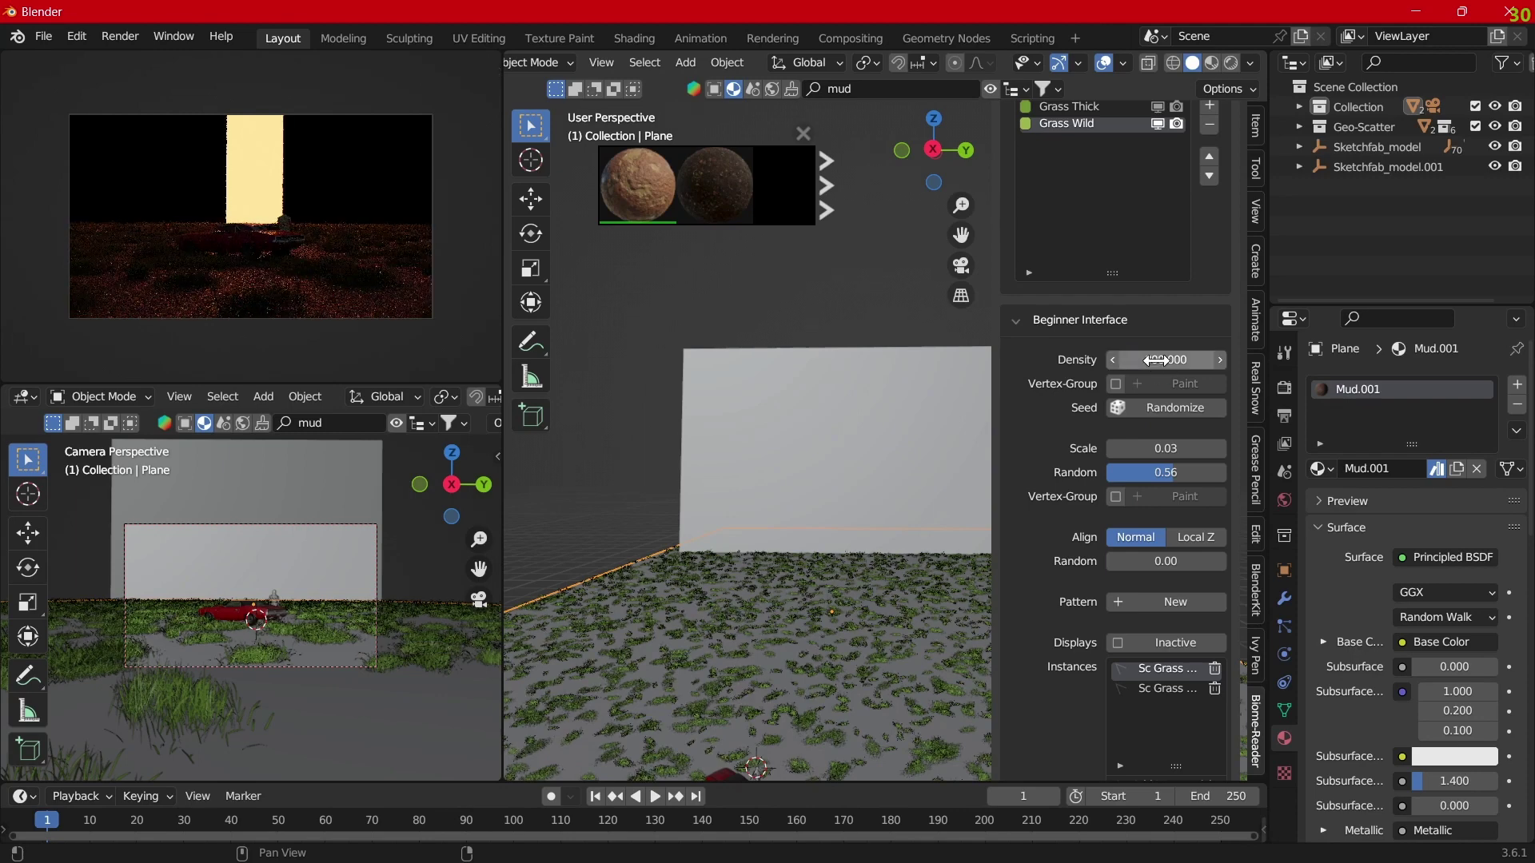
pyautogui.click(1164, 355)
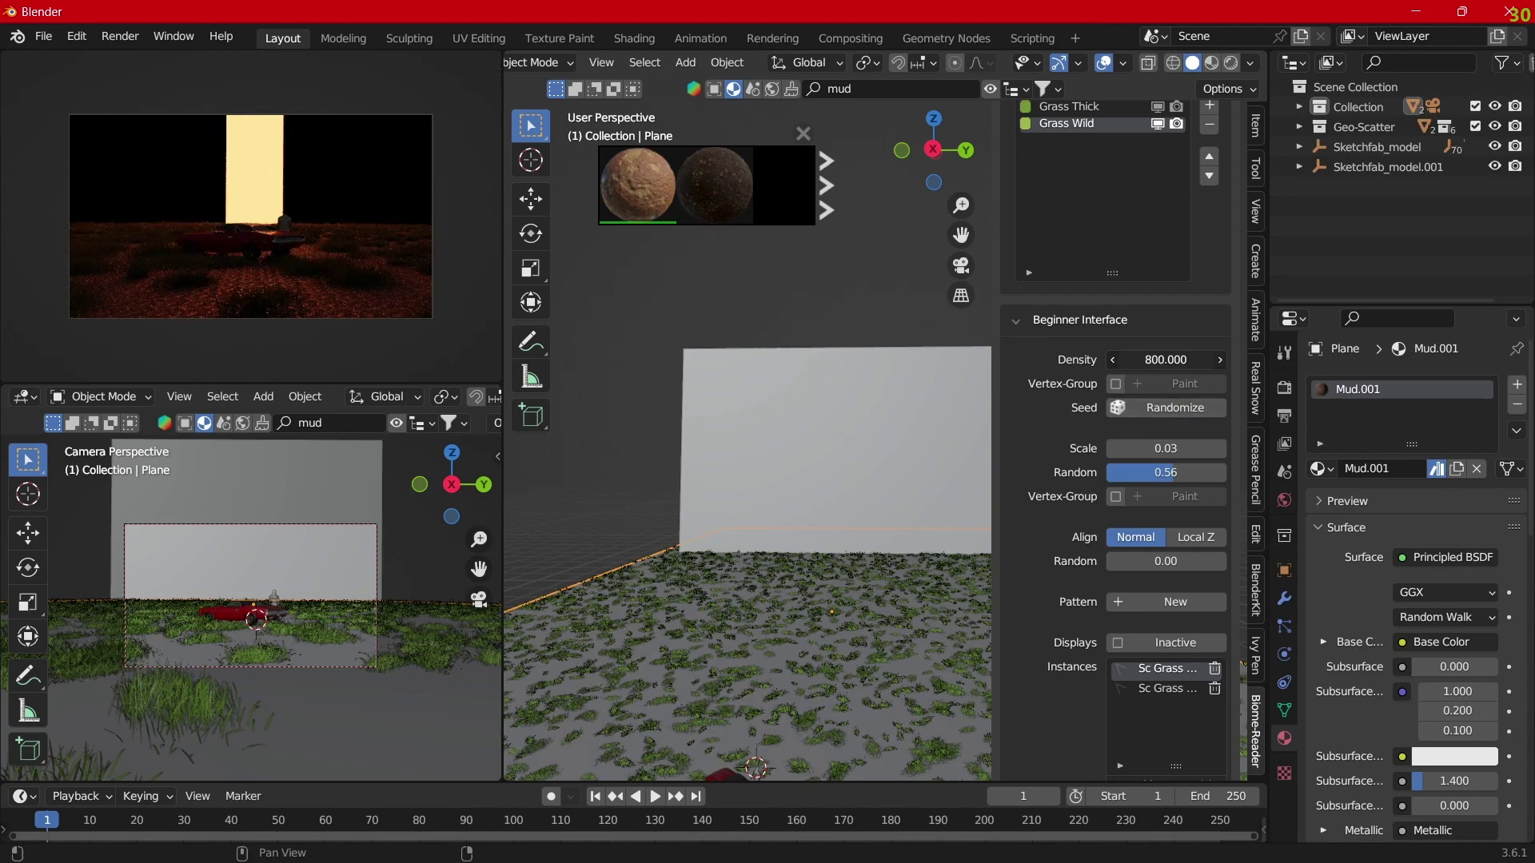
pyautogui.write('10')
pyautogui.press('Return')
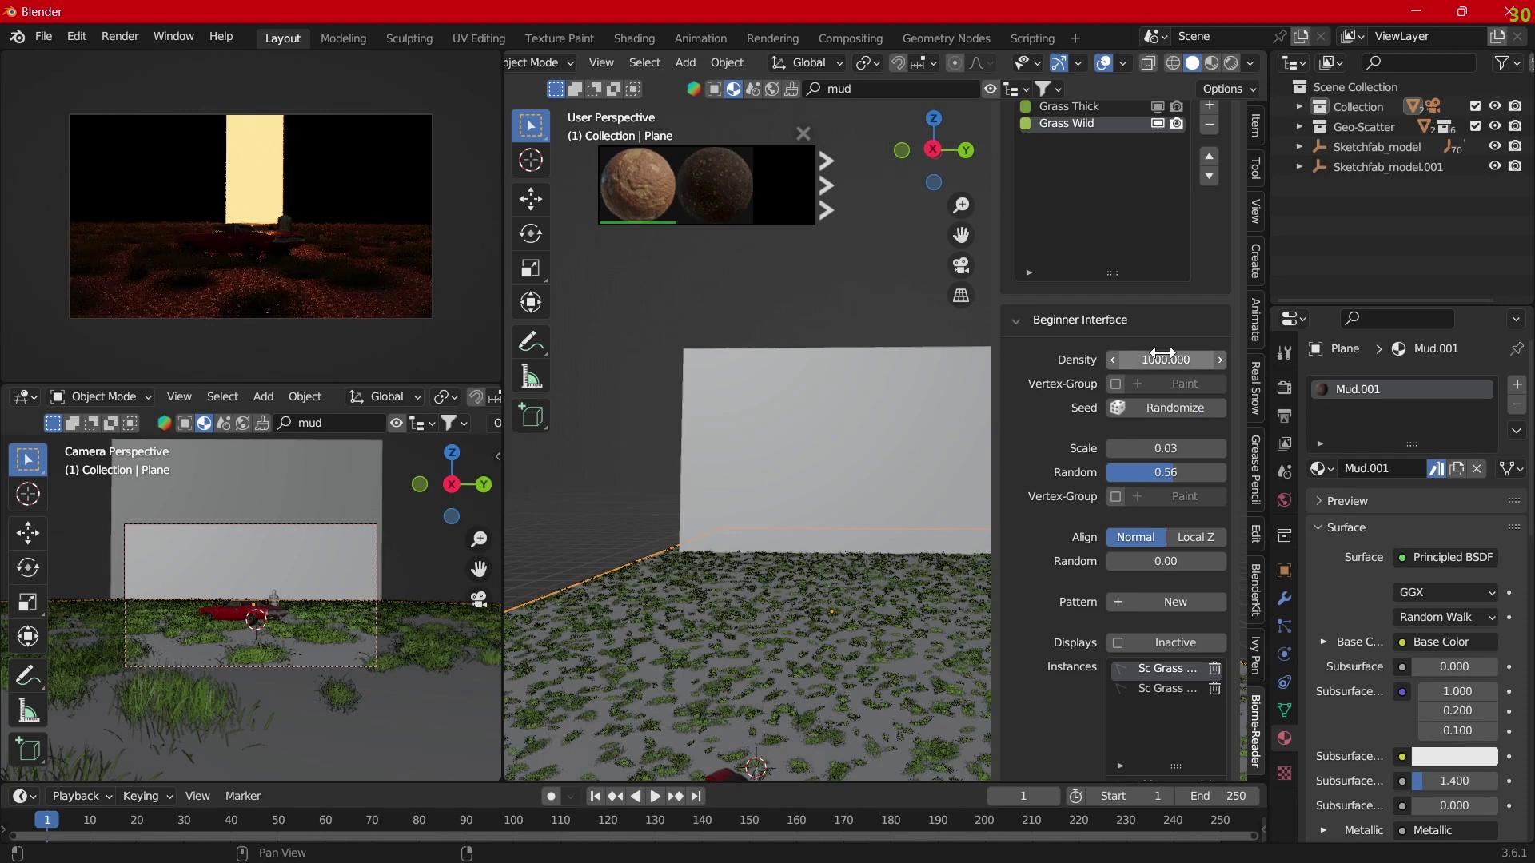
pyautogui.click(1164, 355)
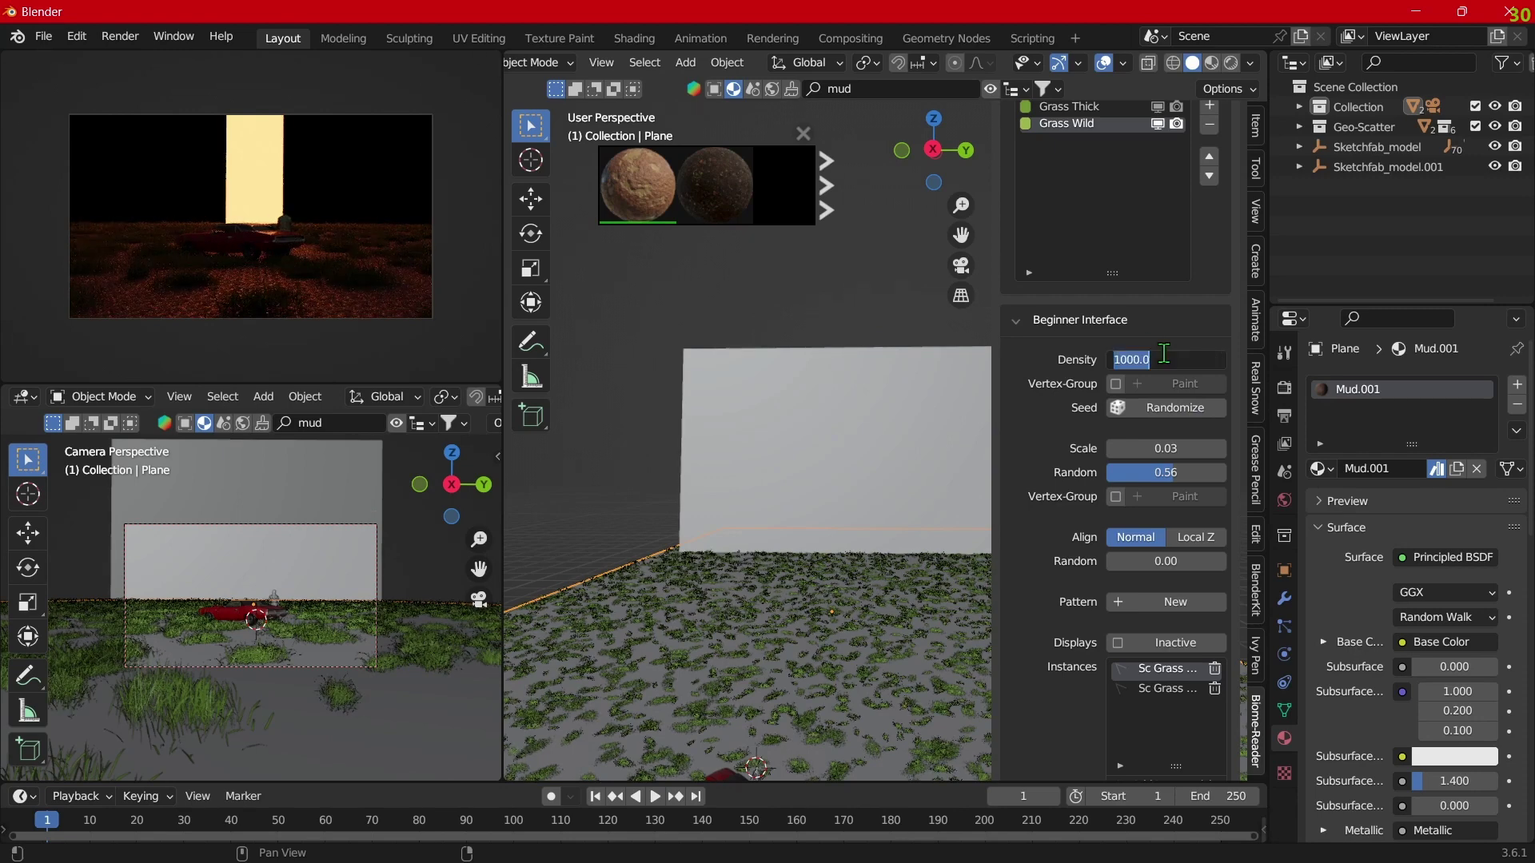
pyautogui.write('1')
pyautogui.press('Return')
pyautogui.scroll(4, 1138, 350)
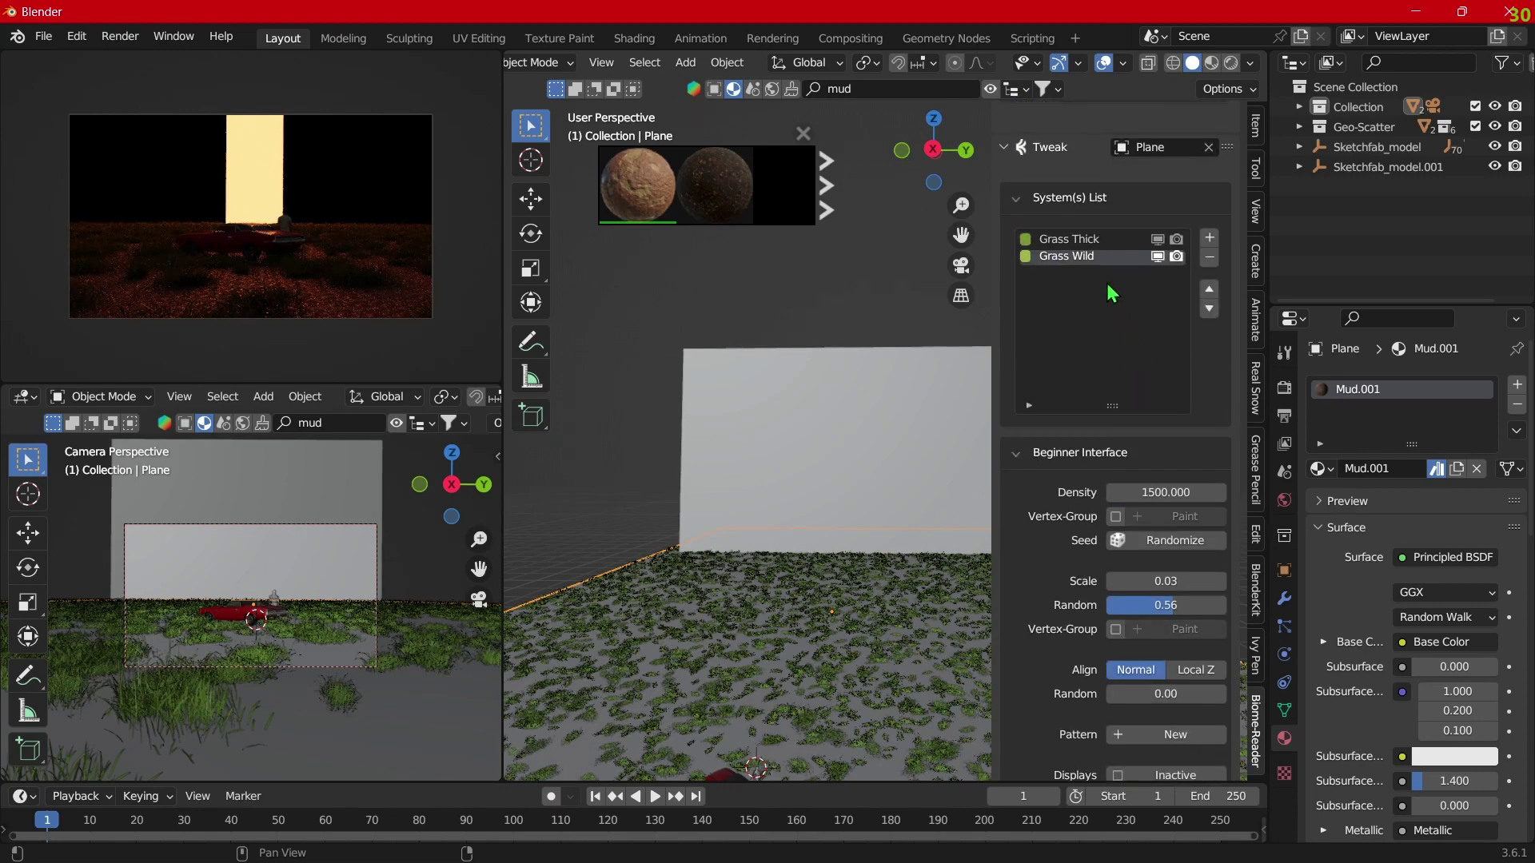
# Step: Set Grass Thick density to 2000 and recentre the car in the camera view
pyautogui.click(1076, 240)
pyautogui.click(1168, 493)
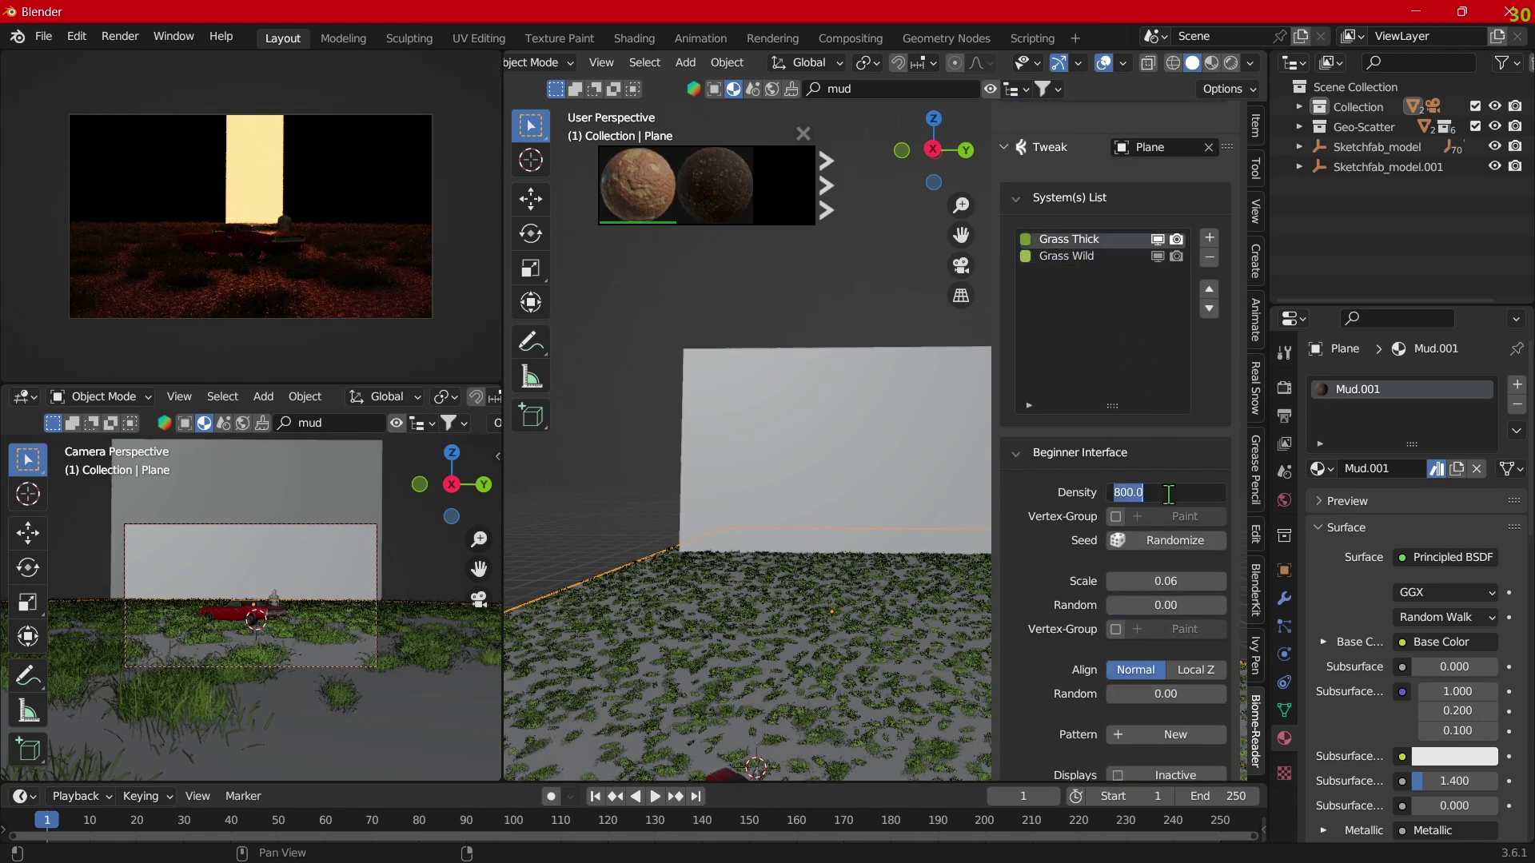
pyautogui.write('2')
pyautogui.press('Return')
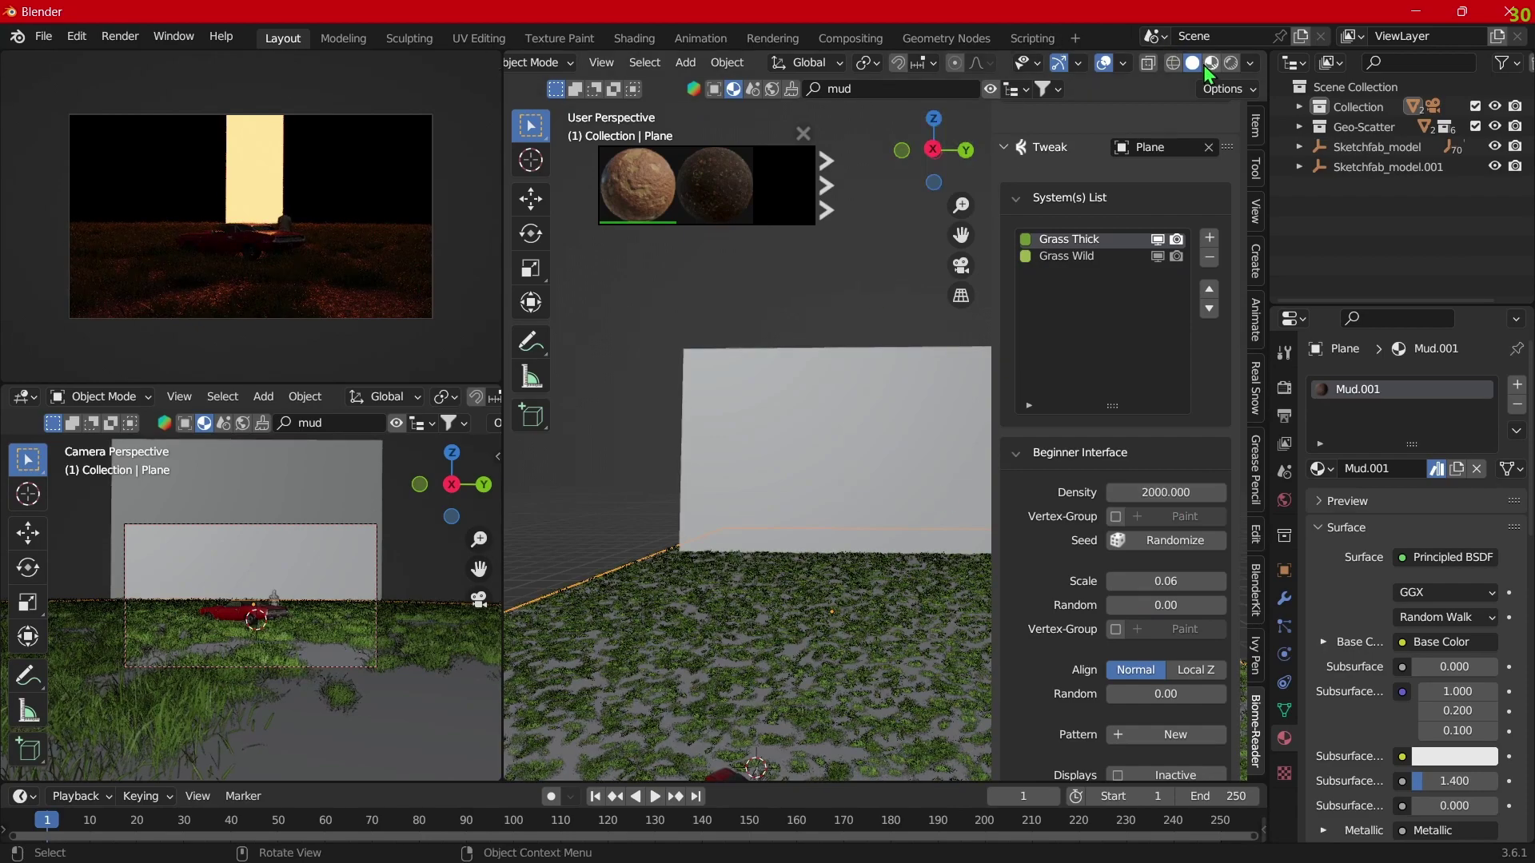
pyautogui.moveTo(703, 439); pyautogui.dragTo(636, 574, button='middle')
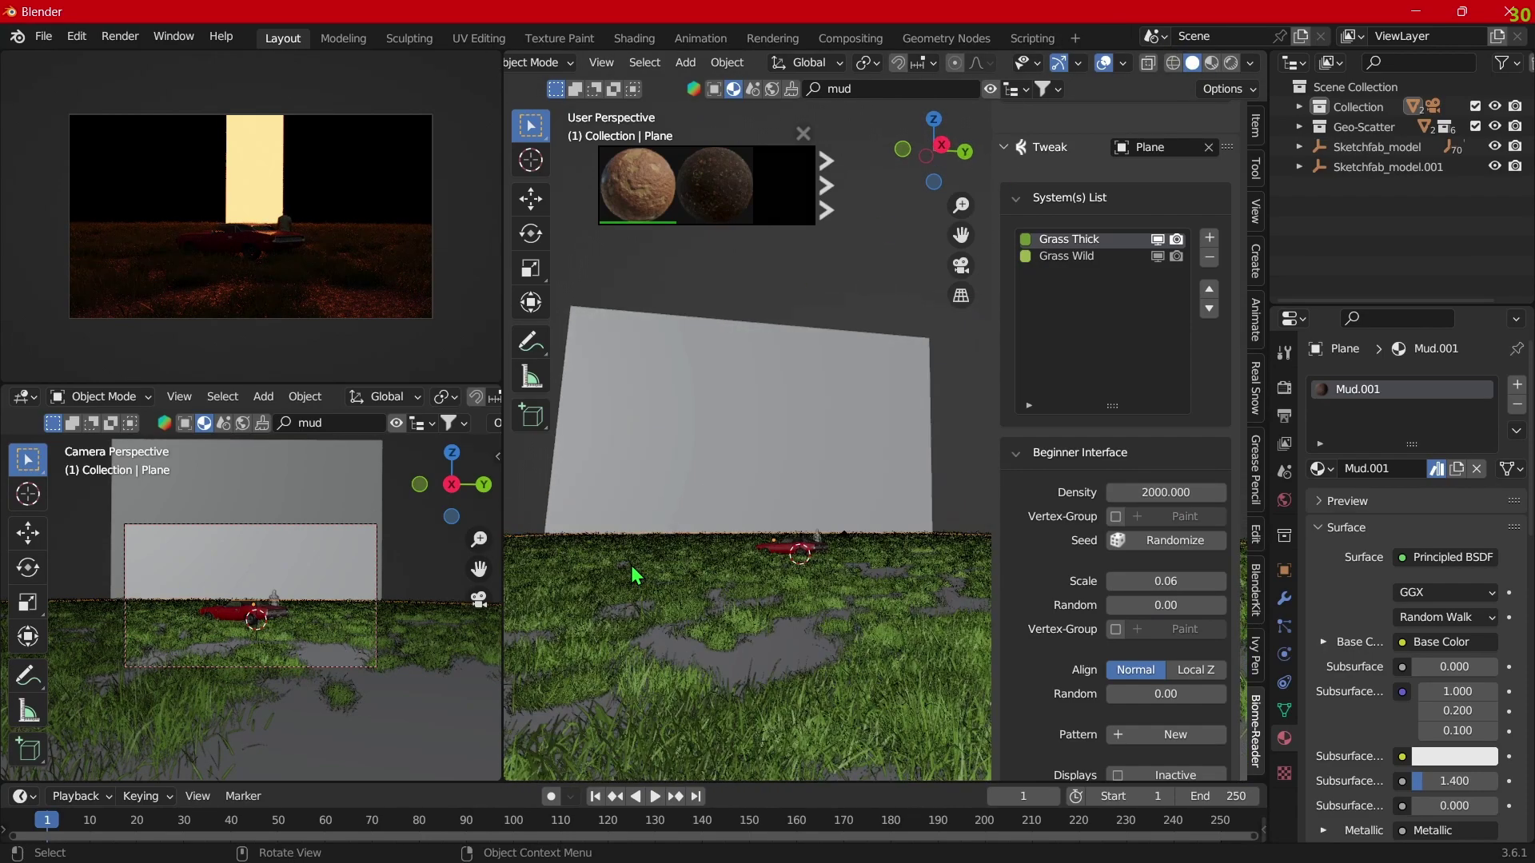
pyautogui.press('KP_0')
pyautogui.keyDown('shift'); pyautogui.moveTo(631, 565); pyautogui.dragTo(749, 536, button='middle'); pyautogui.keyUp('shift')
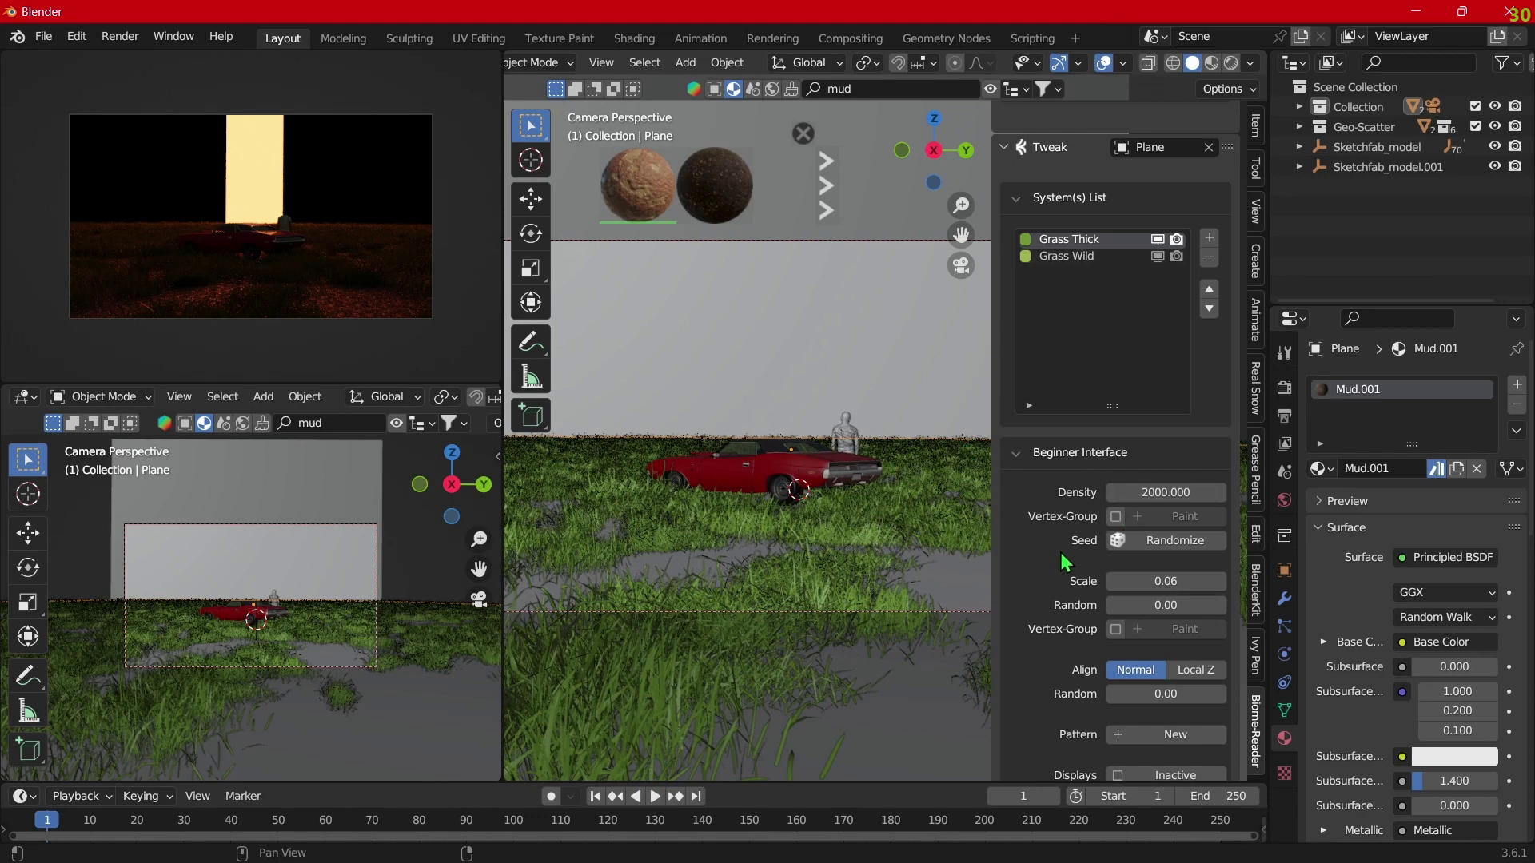
# Step: Set Grass Wild density to 3000 and randomize its distribution seed
pyautogui.click(1071, 256)
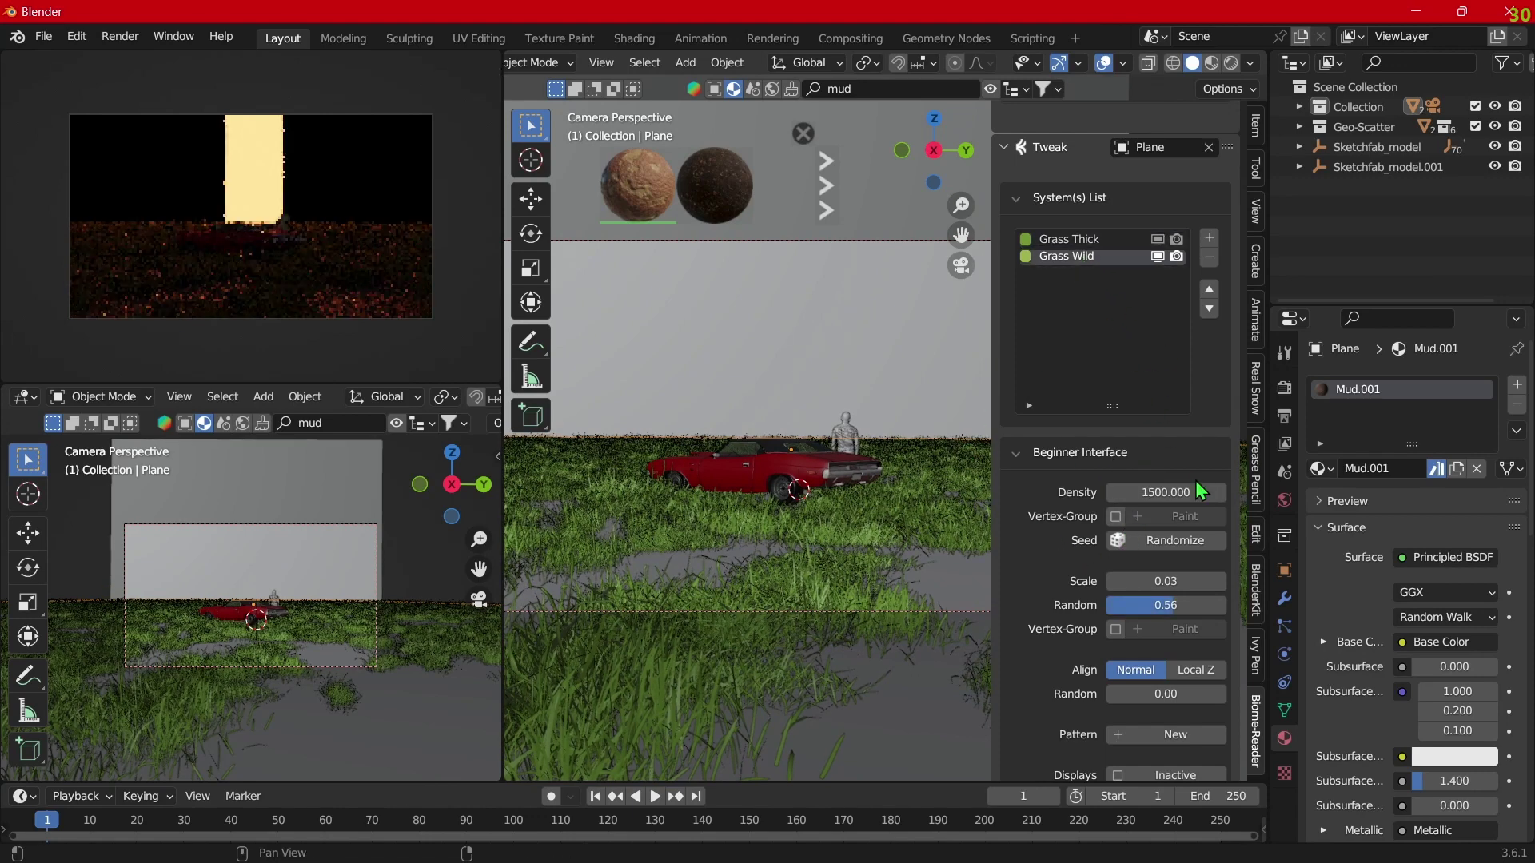
pyautogui.click(1192, 489)
pyautogui.write('3000')
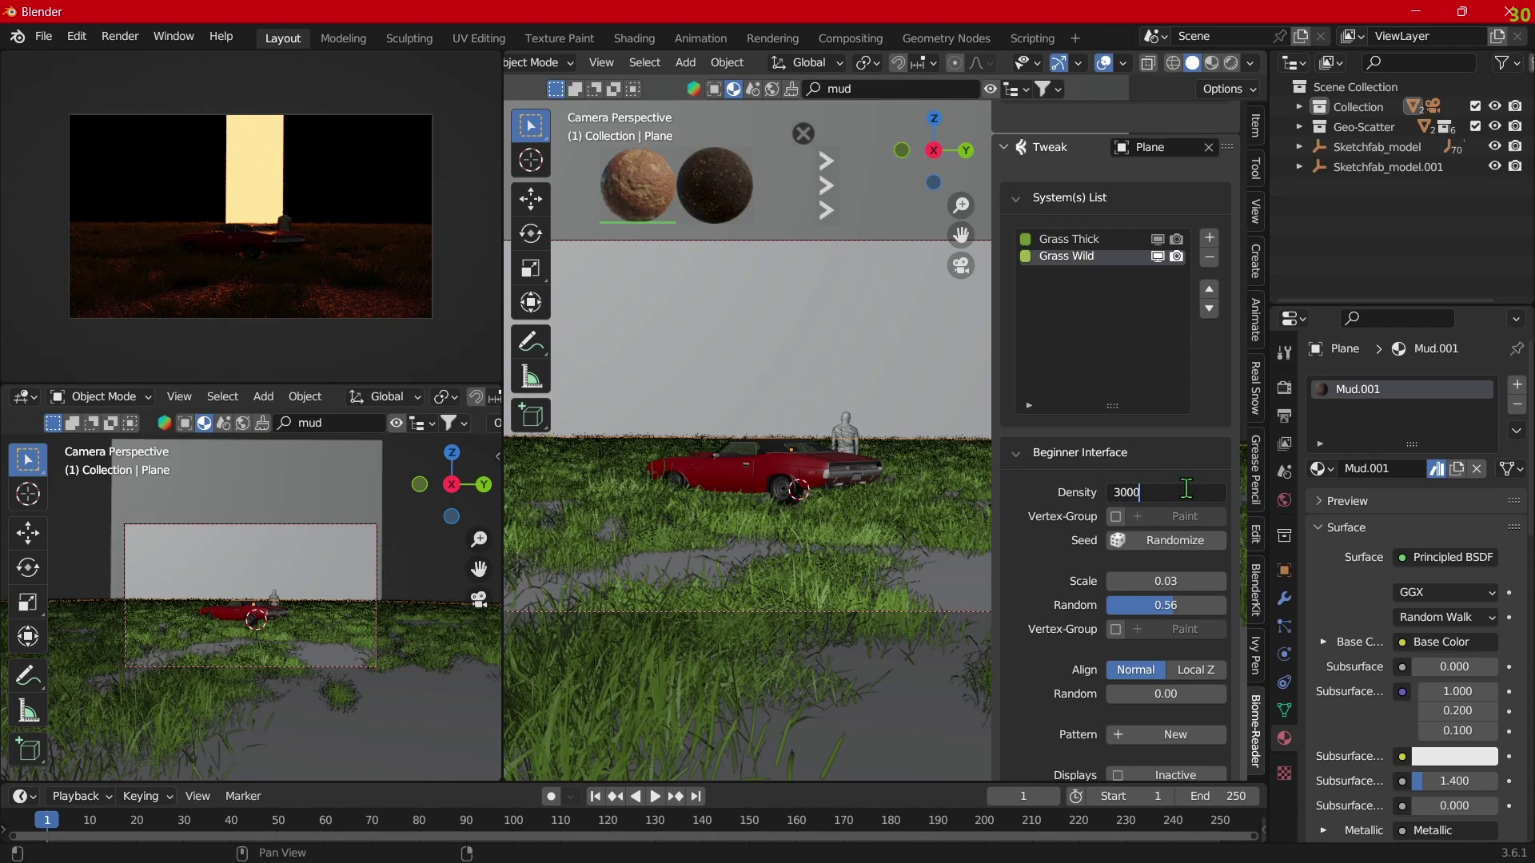
pyautogui.press('Return')
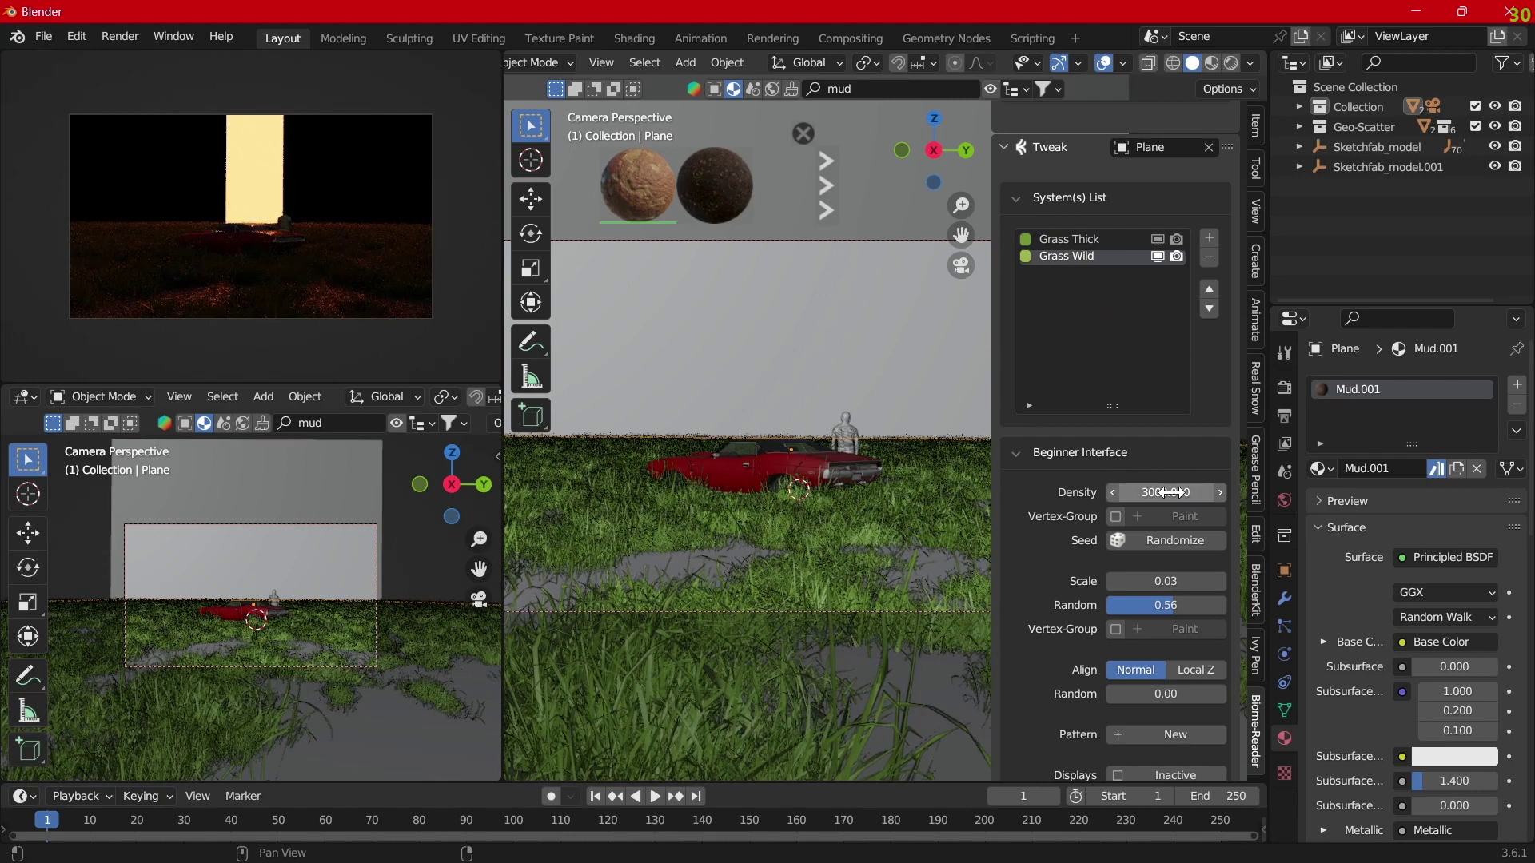
pyautogui.click(1173, 532)
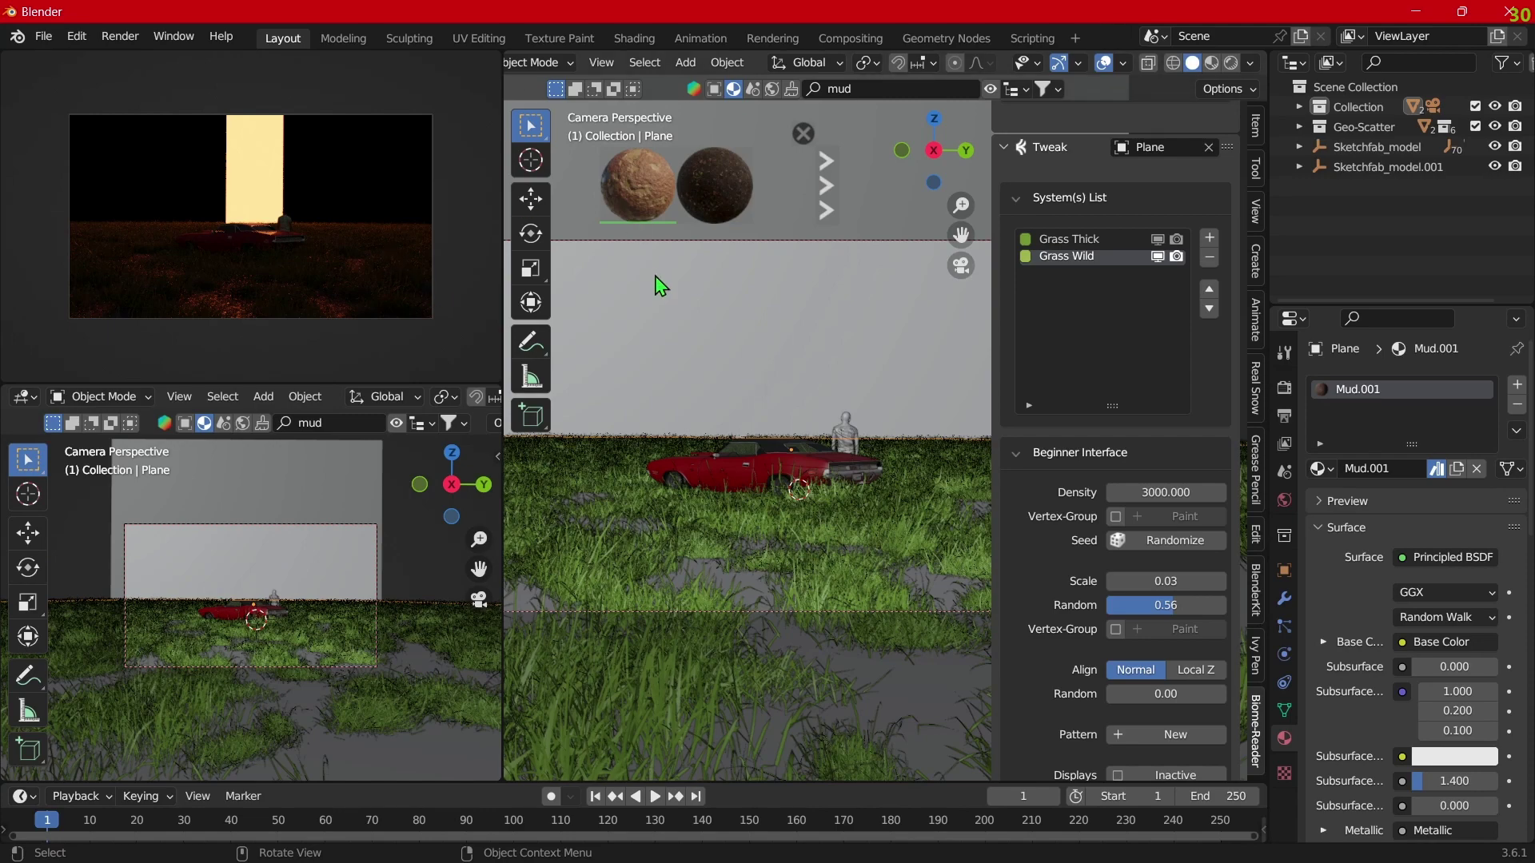
# Step: Page past the mud results and search the material library for 'soil'
pyautogui.click(824, 186)
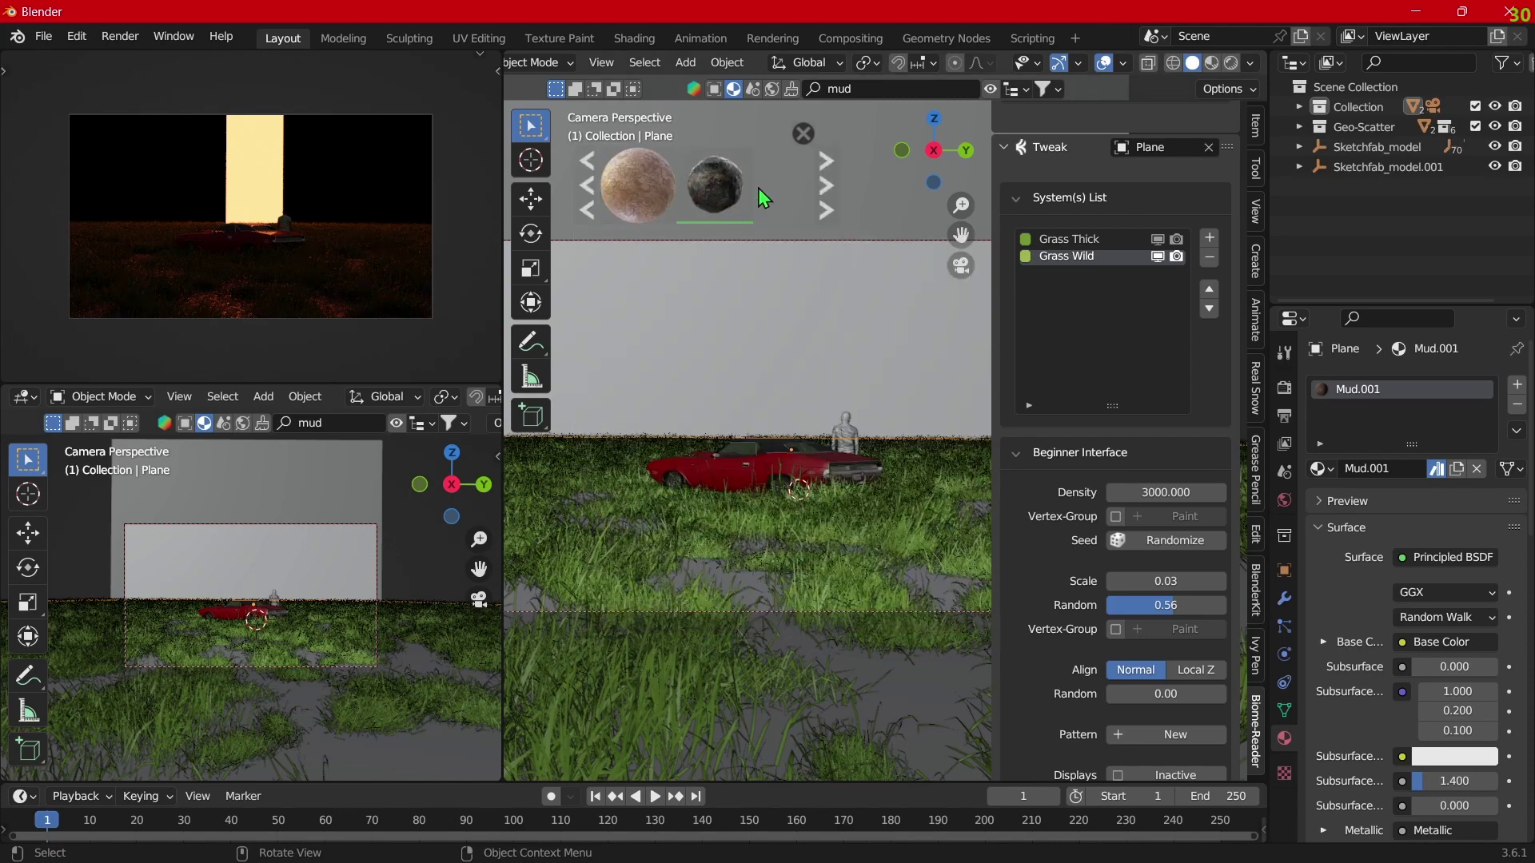
pyautogui.click(839, 180)
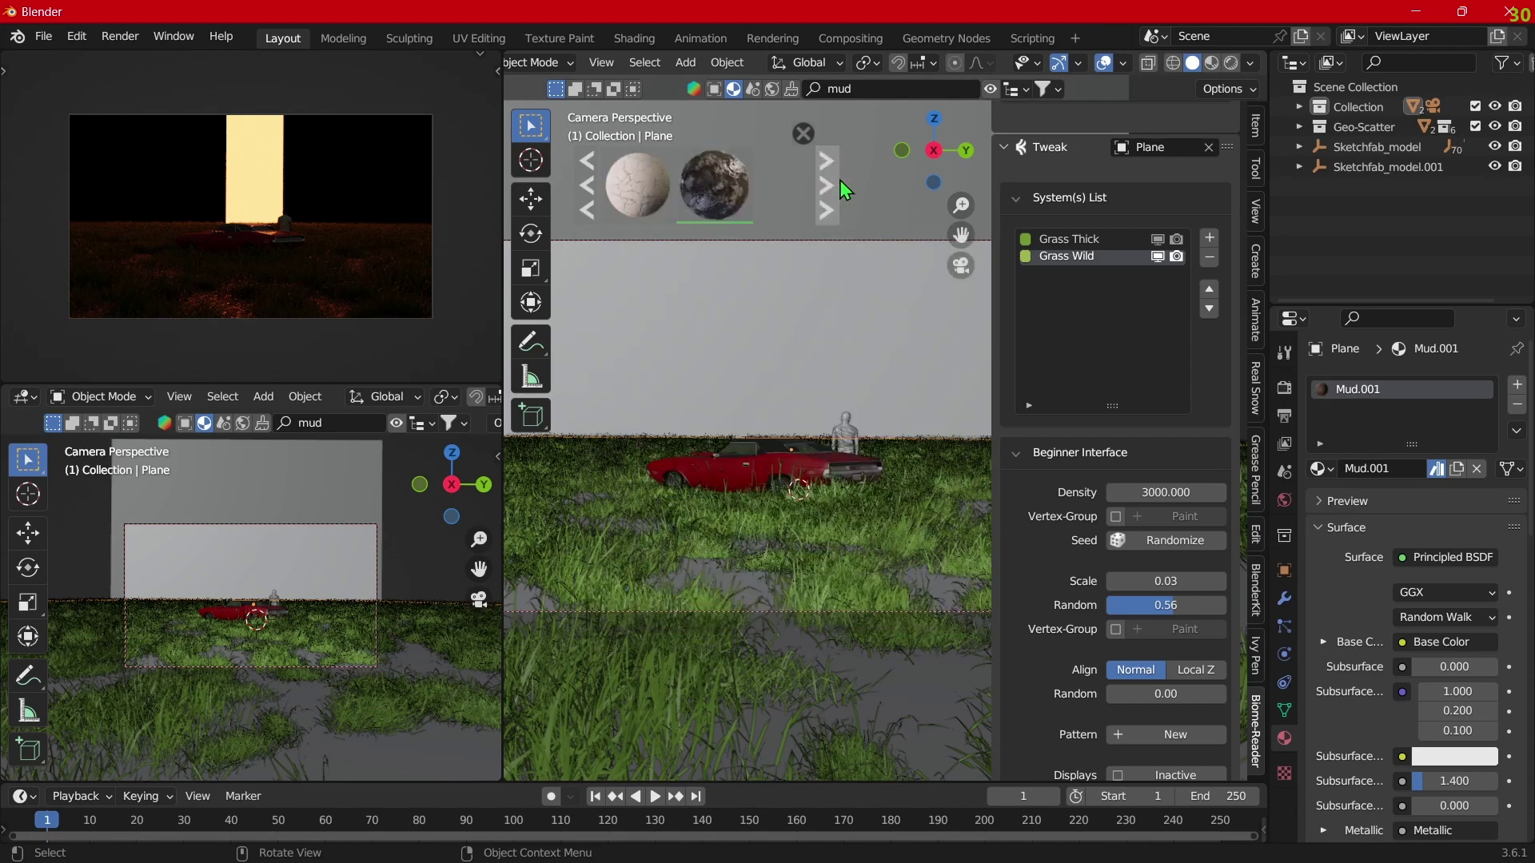
pyautogui.click(840, 180)
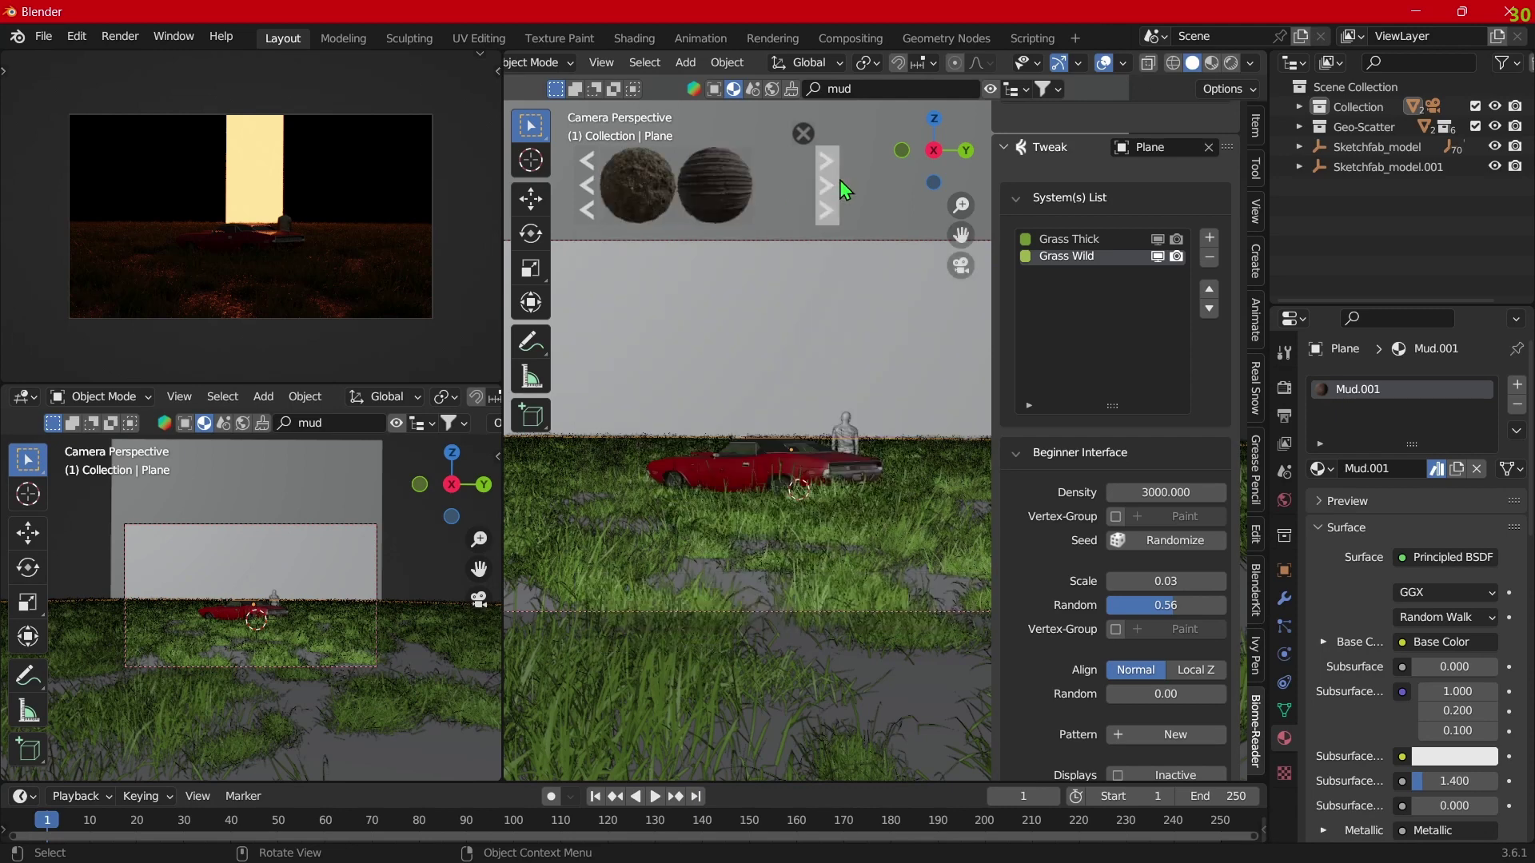
pyautogui.click(895, 82)
pyautogui.write('soild')
pyautogui.press('Return')
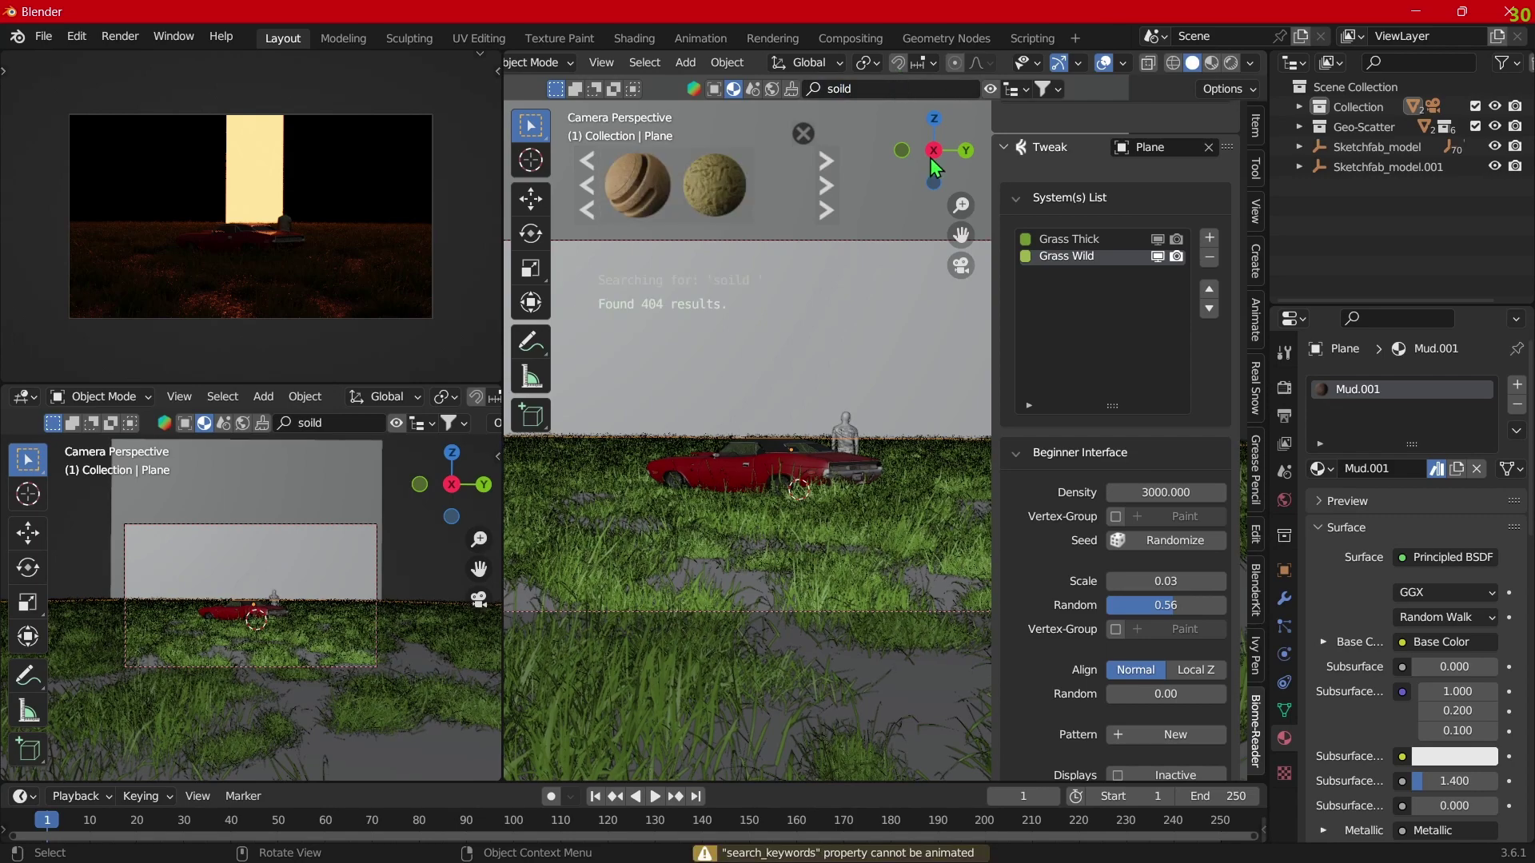
pyautogui.press('n')
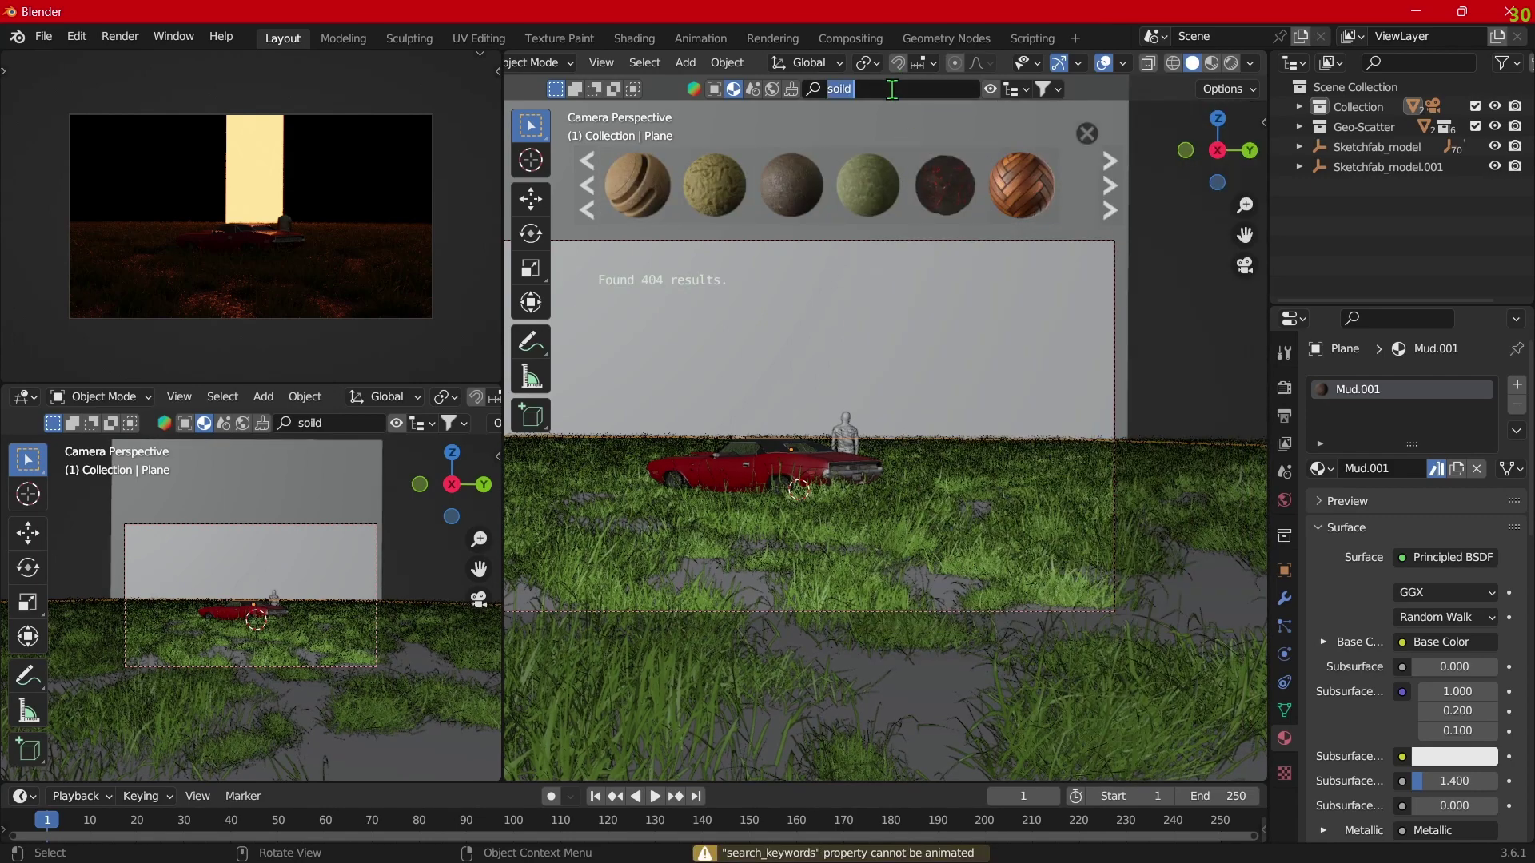
pyautogui.write('soil')
pyautogui.press('Return')
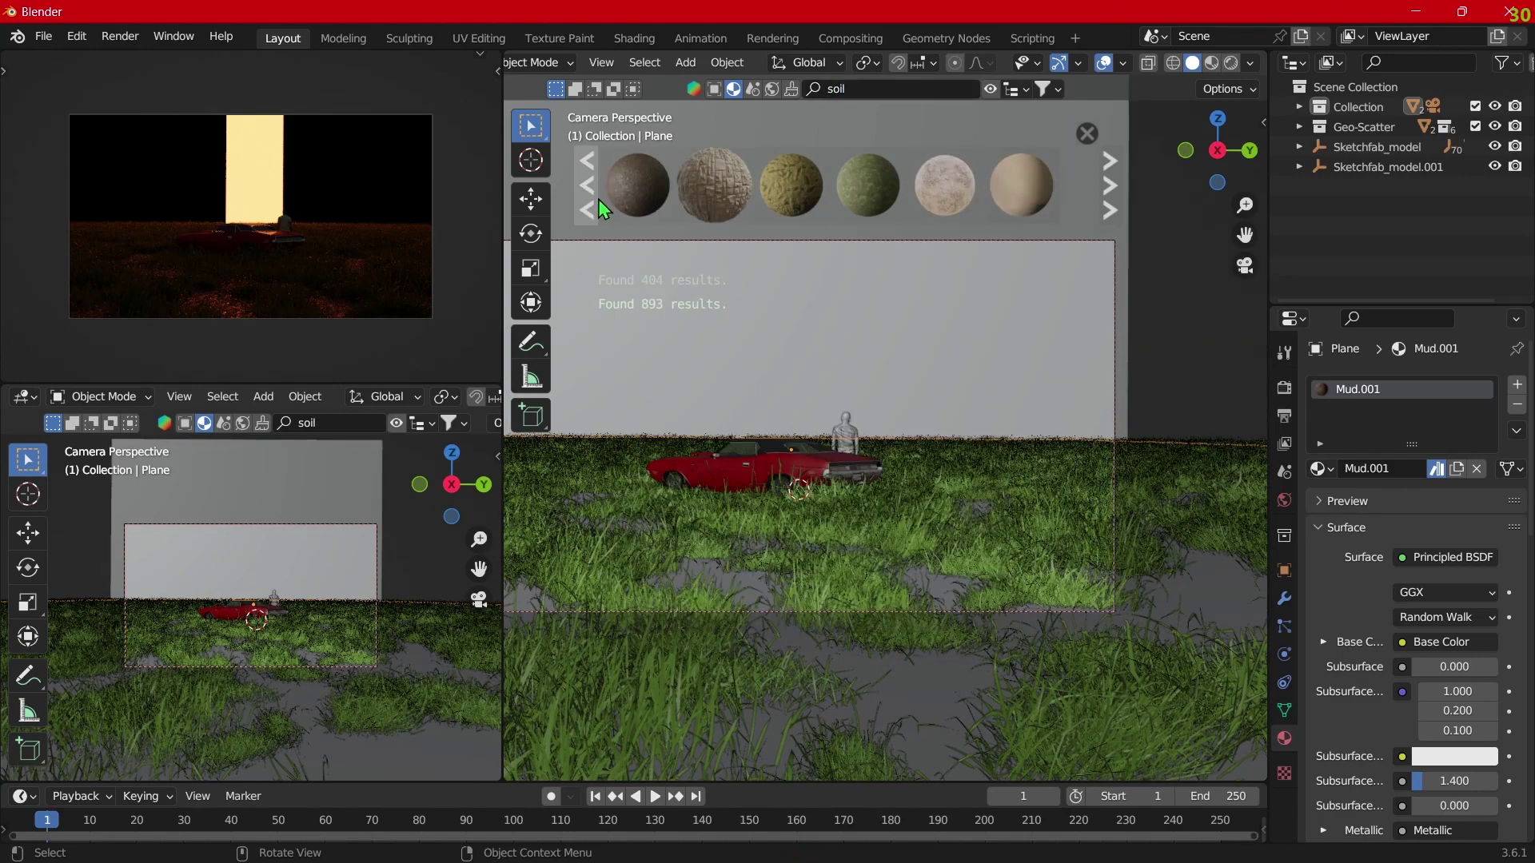
# Step: Browse the soil results and apply Procedural Ground 01 to the ground plane
pyautogui.click(596, 200)
pyautogui.moveTo(867, 184)
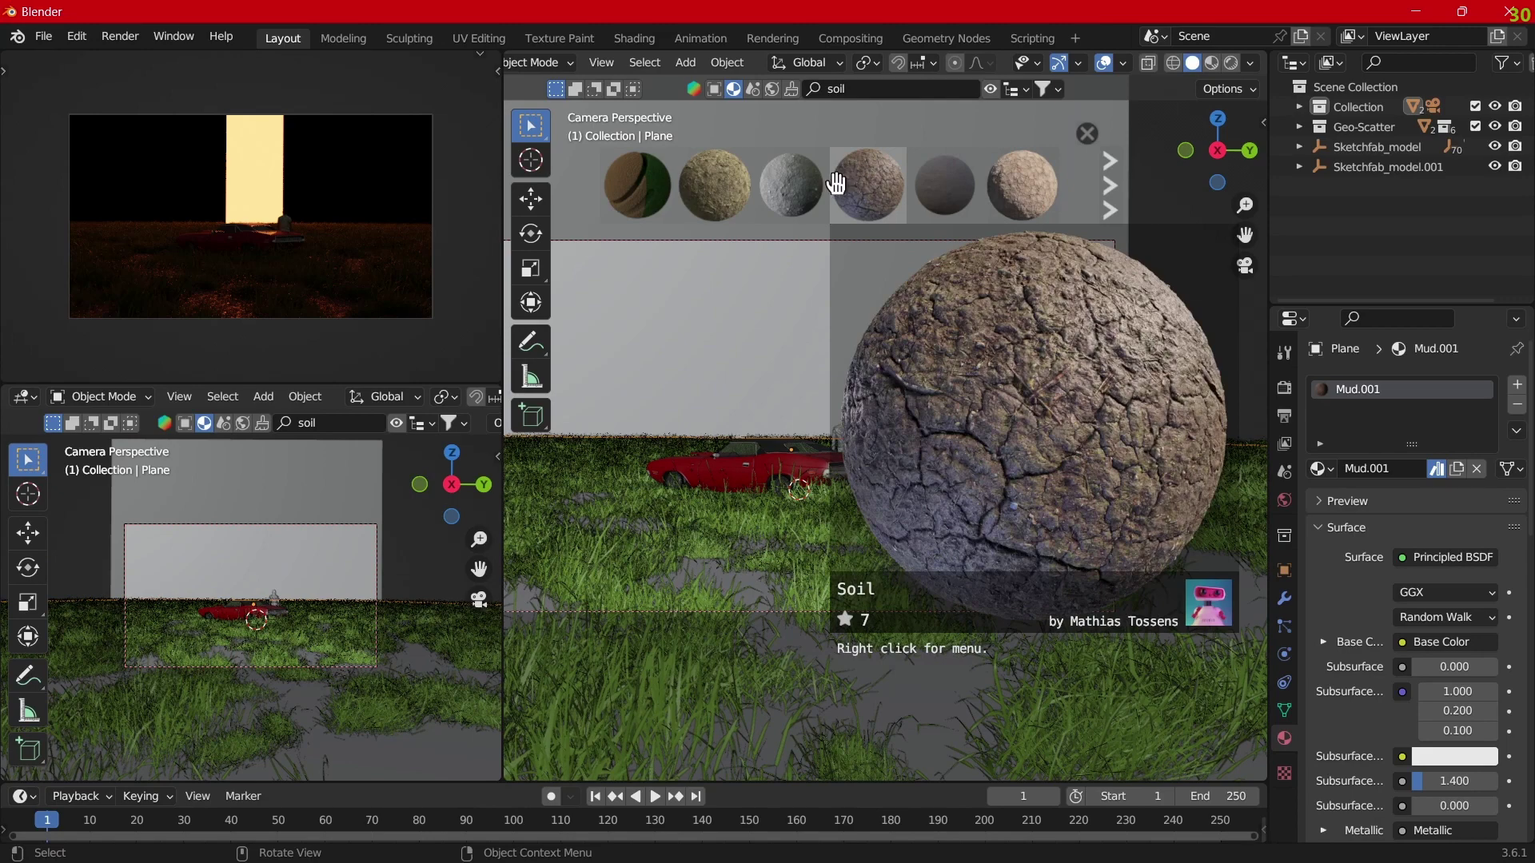
pyautogui.click(1111, 194)
pyautogui.moveTo(637, 186)
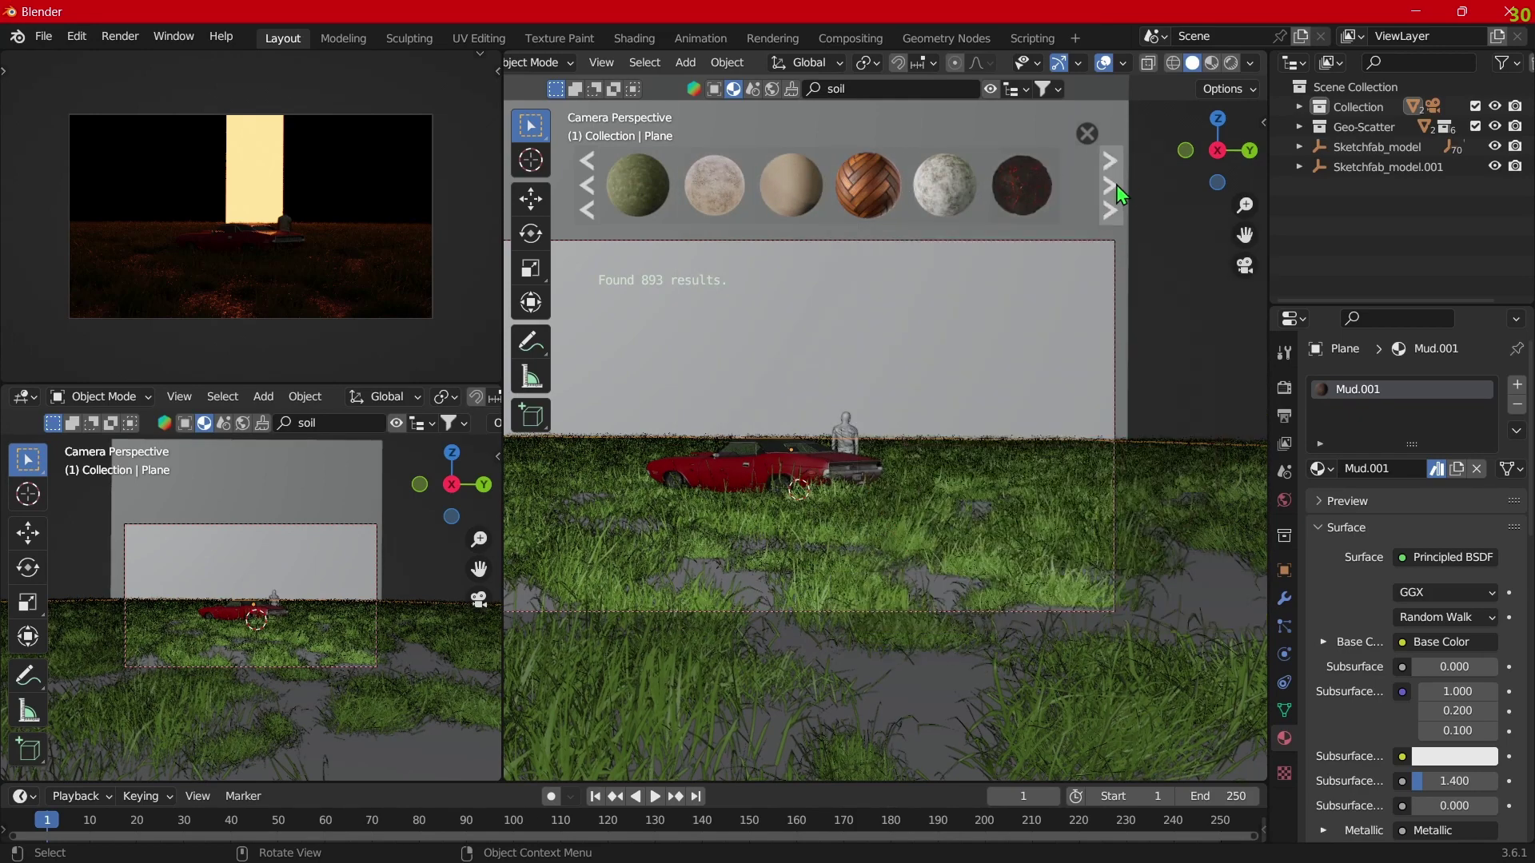
pyautogui.click(1117, 185)
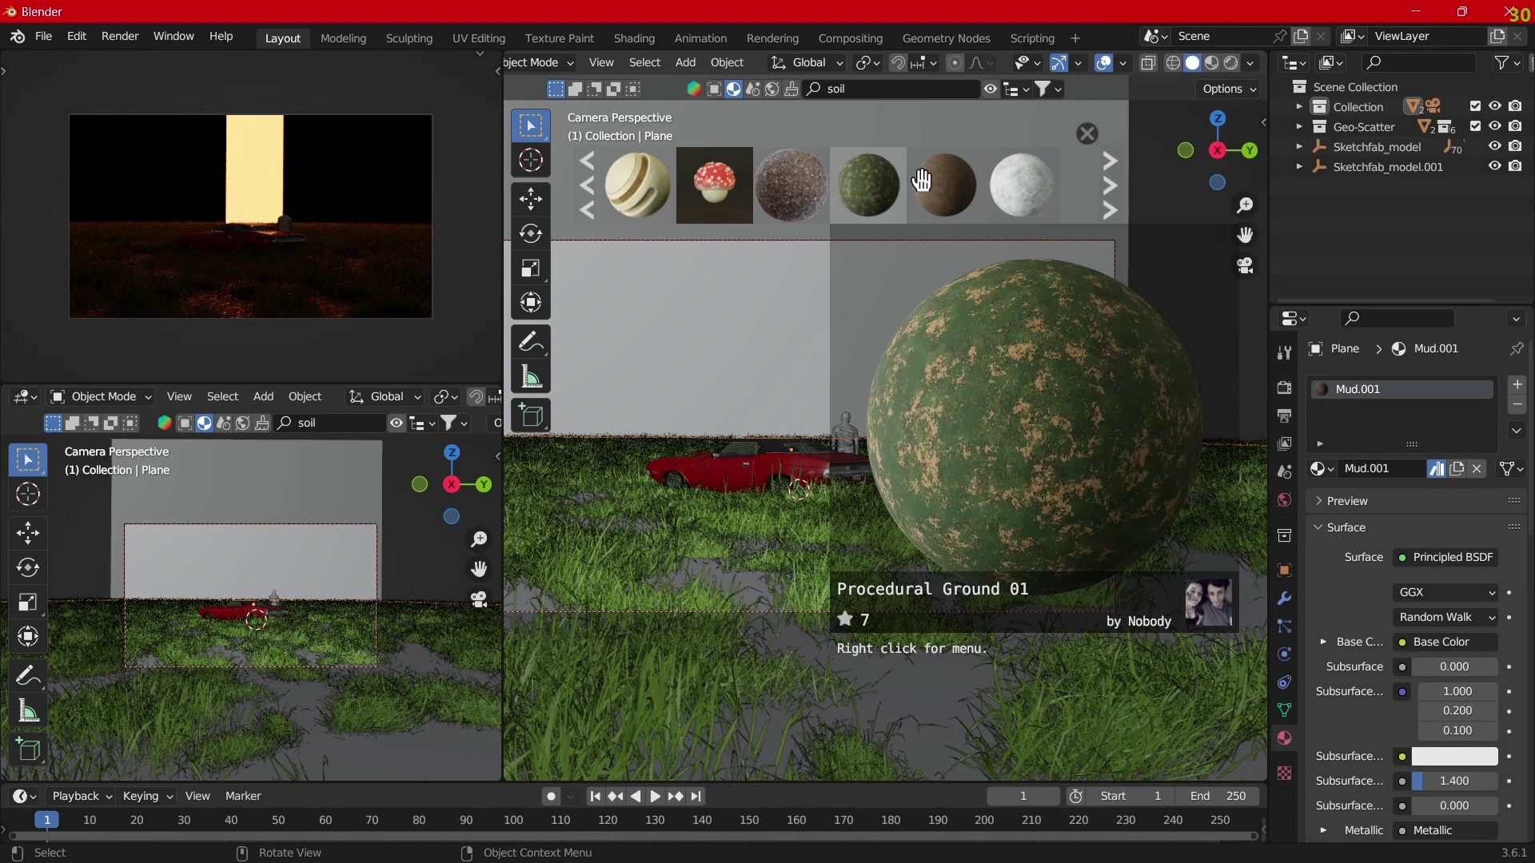
pyautogui.moveTo(868, 185); pyautogui.dragTo(992, 282)
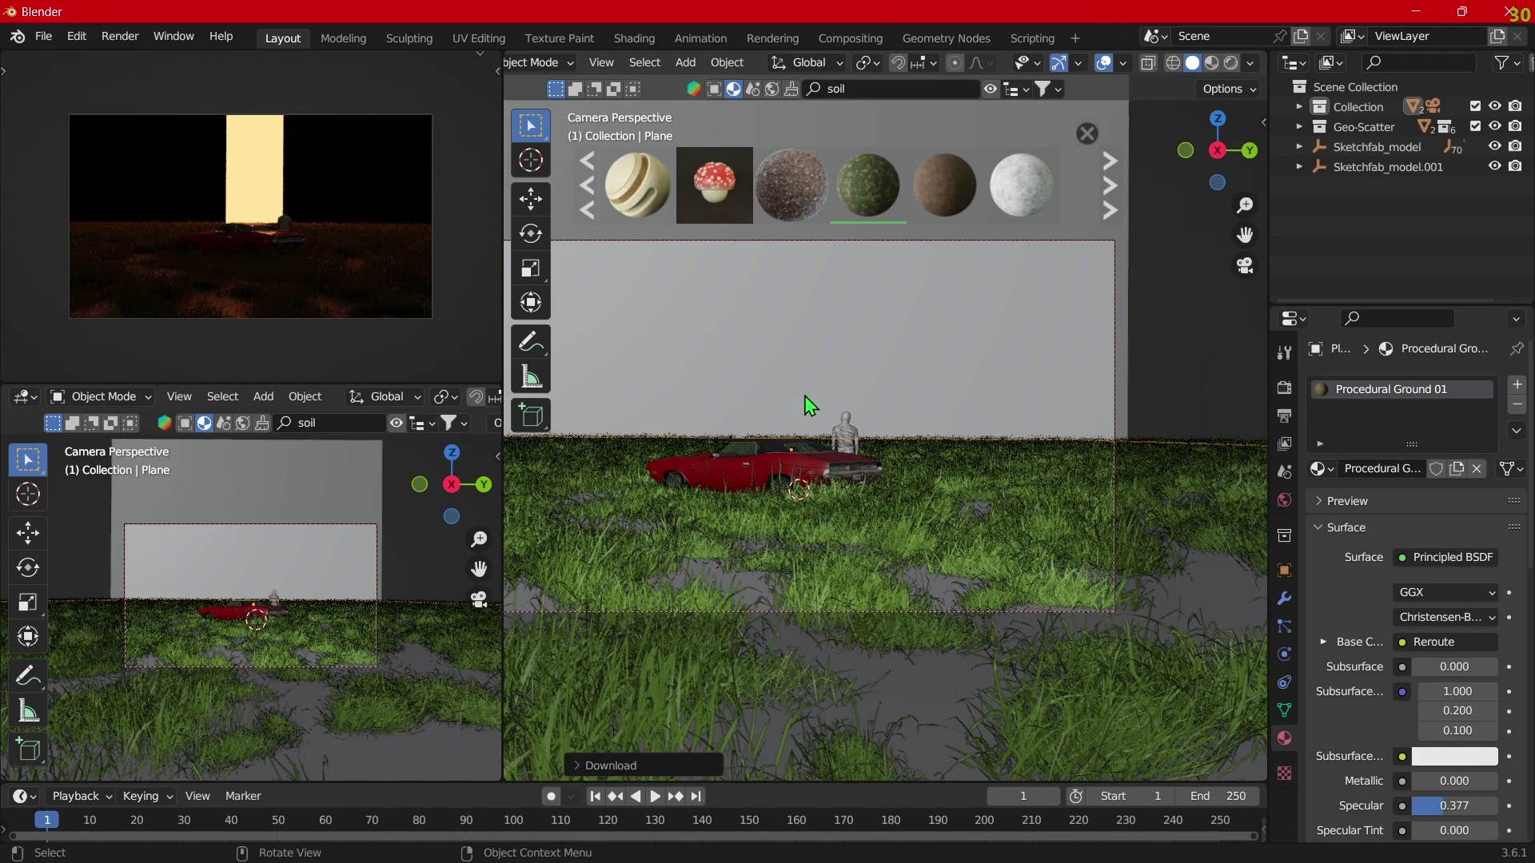
pyautogui.keyDown('ctrl'); pyautogui.scroll(2, 783, 388); pyautogui.keyUp('ctrl')
pyautogui.keyDown('ctrl'); pyautogui.scroll(2, 783, 388); pyautogui.keyUp('ctrl')
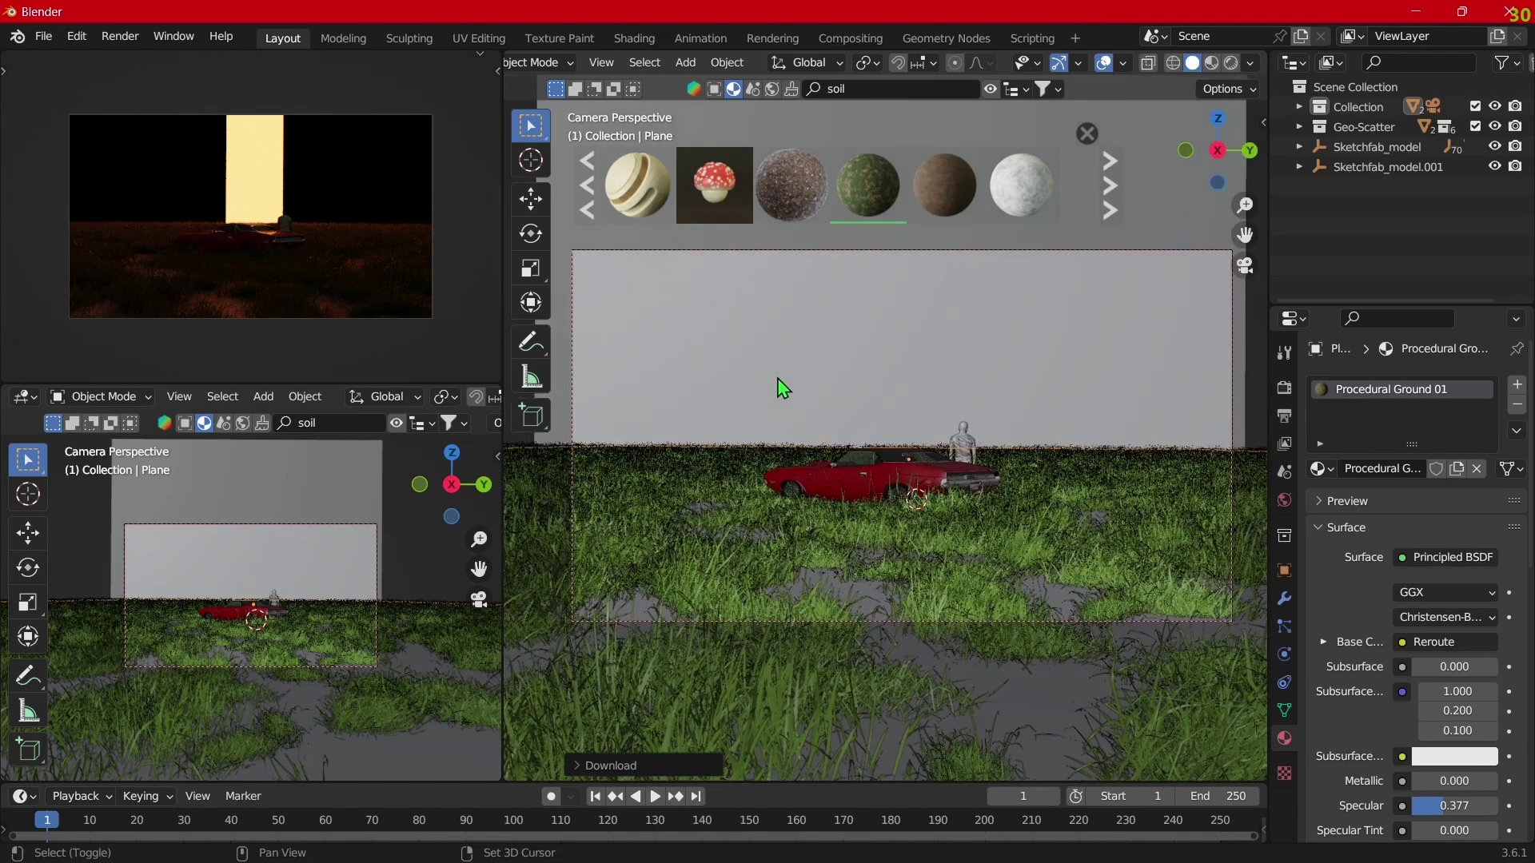
pyautogui.keyDown('ctrl'); pyautogui.scroll(1, 783, 389); pyautogui.keyUp('ctrl')
# Step: Add a mesh cube with Shift+A and start scaling it up uniformly
pyautogui.scroll(-2, 783, 388)
pyautogui.hotkey('shift', 'a')
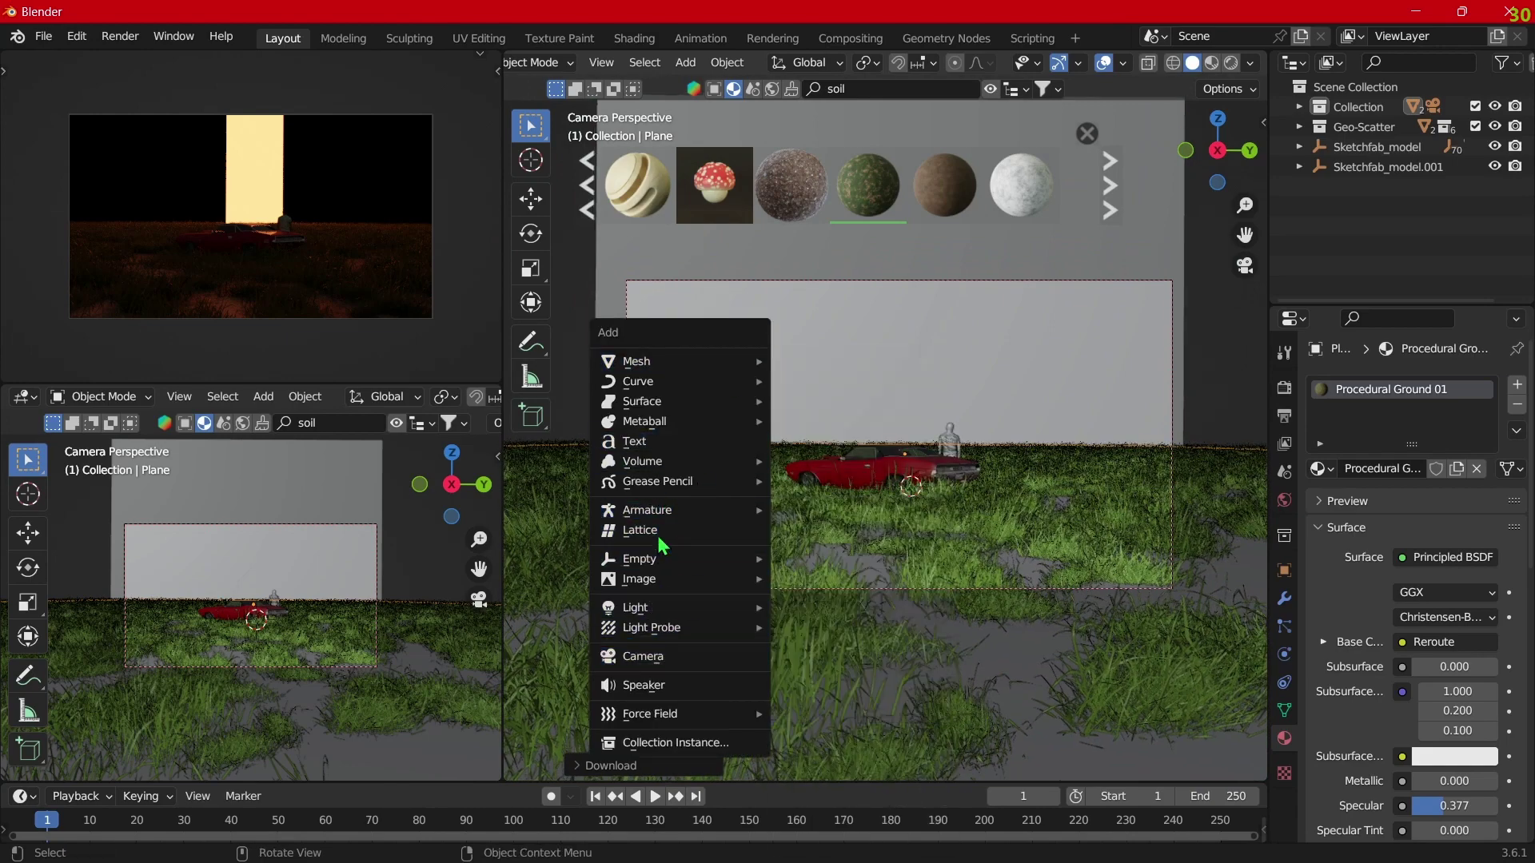
pyautogui.moveTo(635, 362)
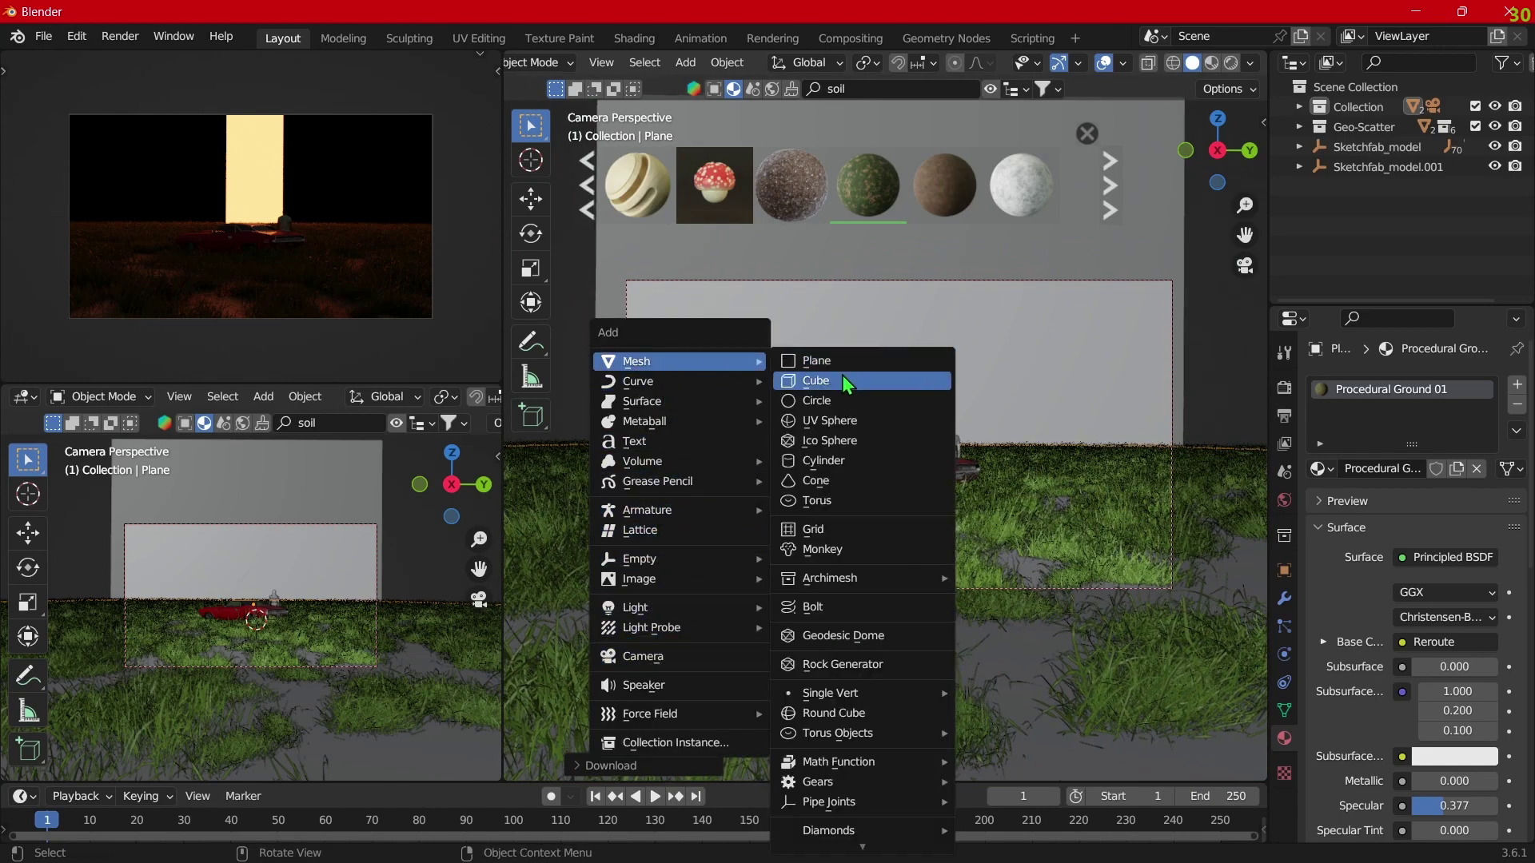
pyautogui.click(842, 376)
pyautogui.press('s')
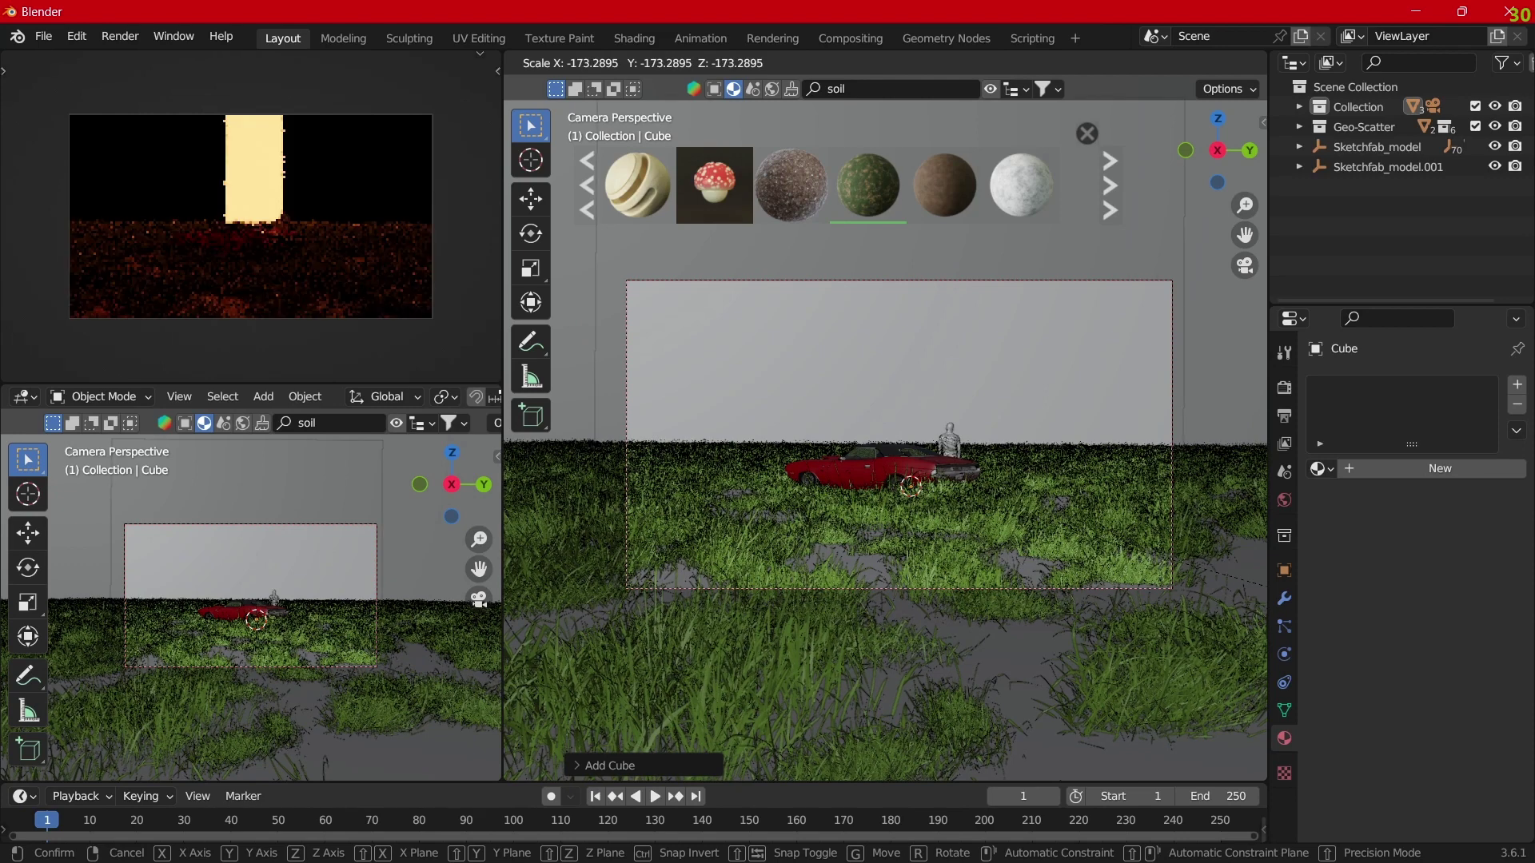
# Step: Confirm the enlarged cube and give it a new material in a Shader Editor
pyautogui.click(756, 289)
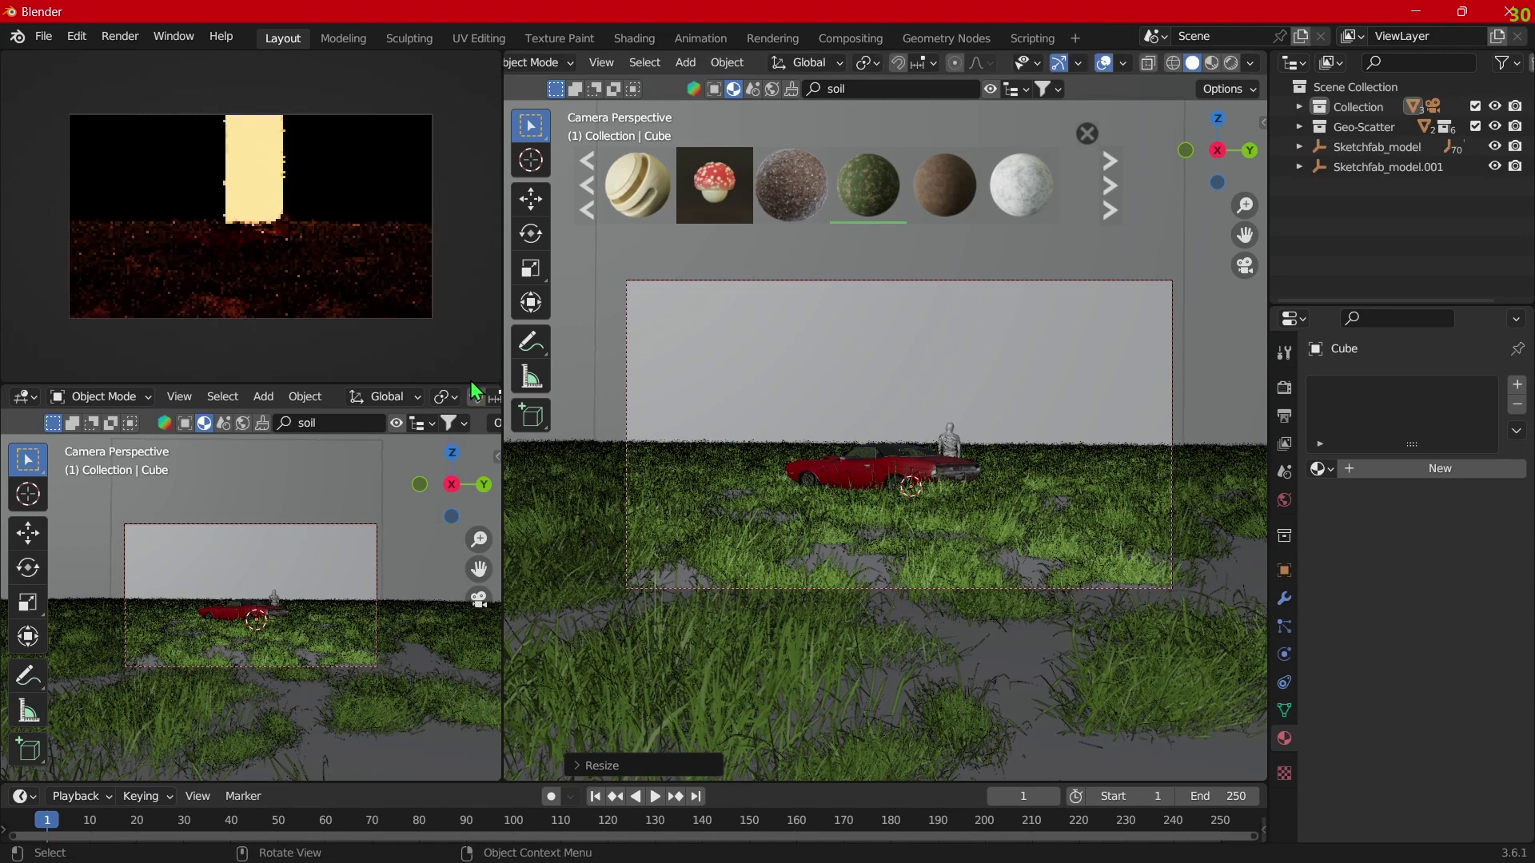
pyautogui.click(24, 397)
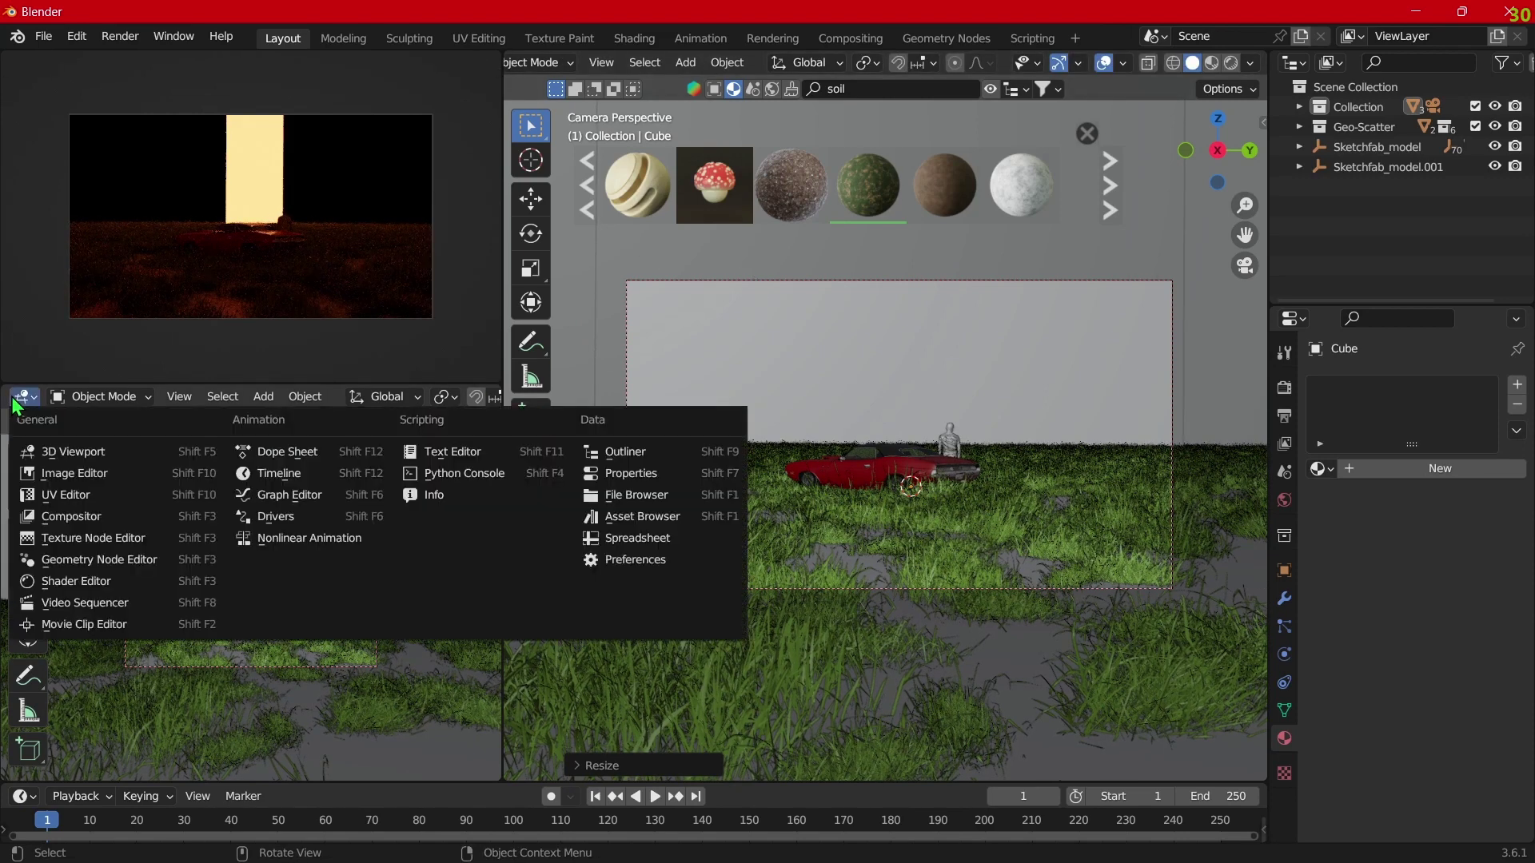
pyautogui.click(99, 588)
pyautogui.press('n')
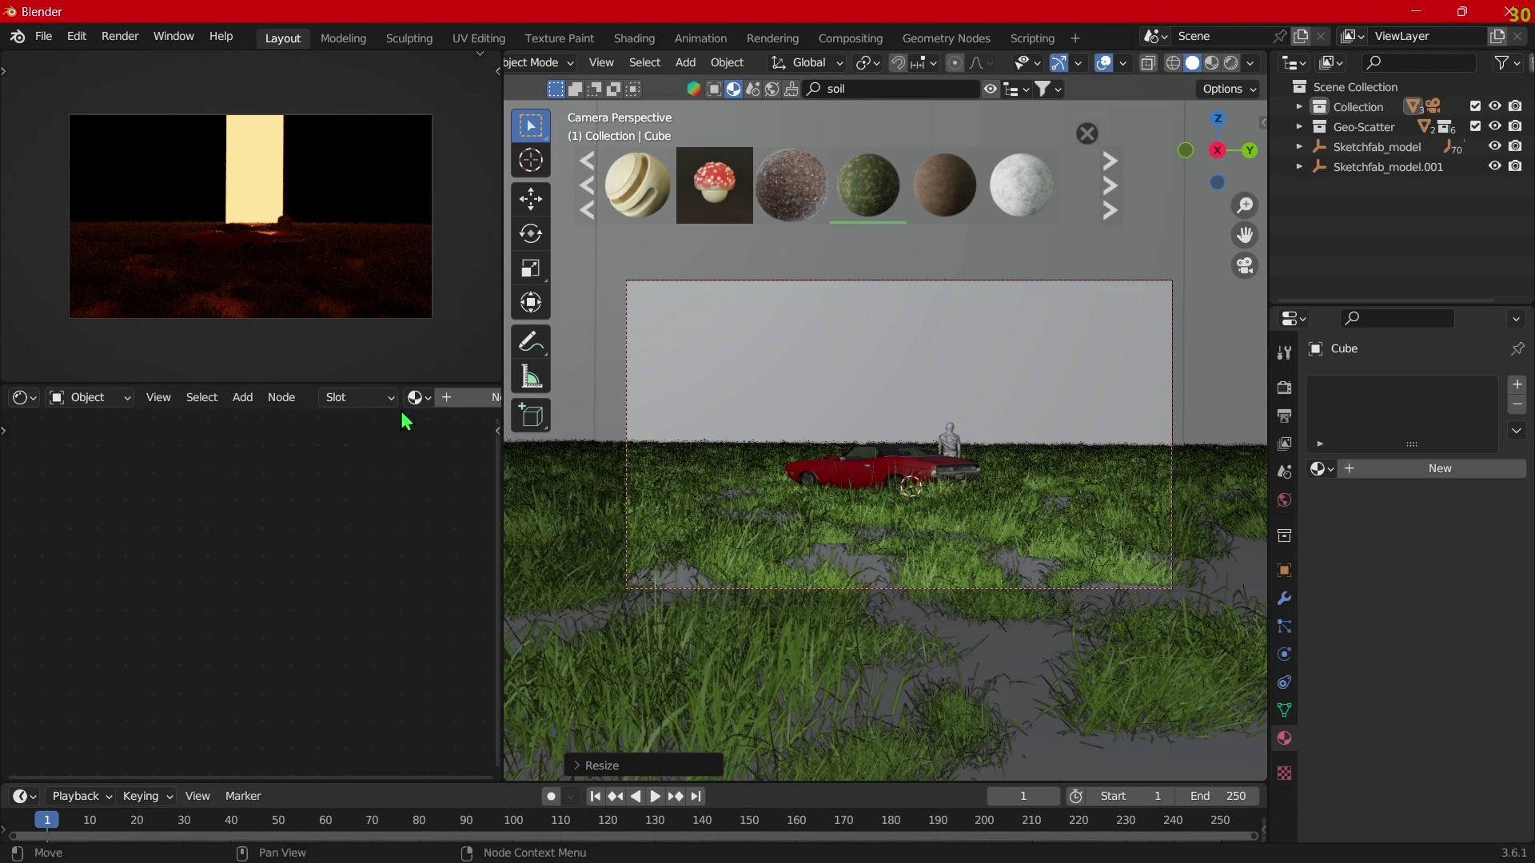
pyautogui.click(444, 399)
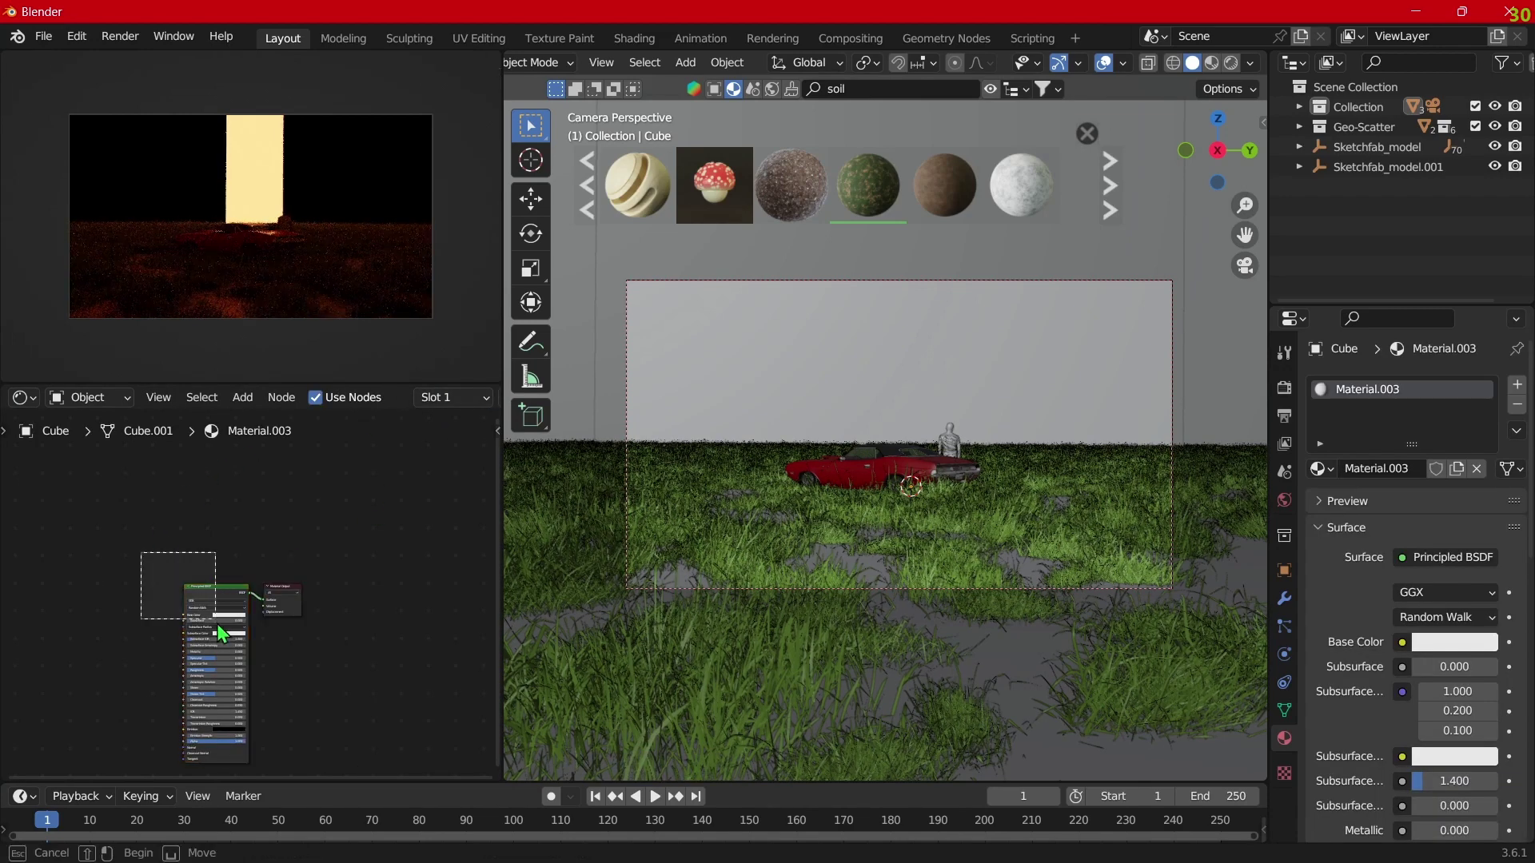
# Step: Replace the Principled BSDF with a Volume Scatter node feeding the volume output
pyautogui.press('x')
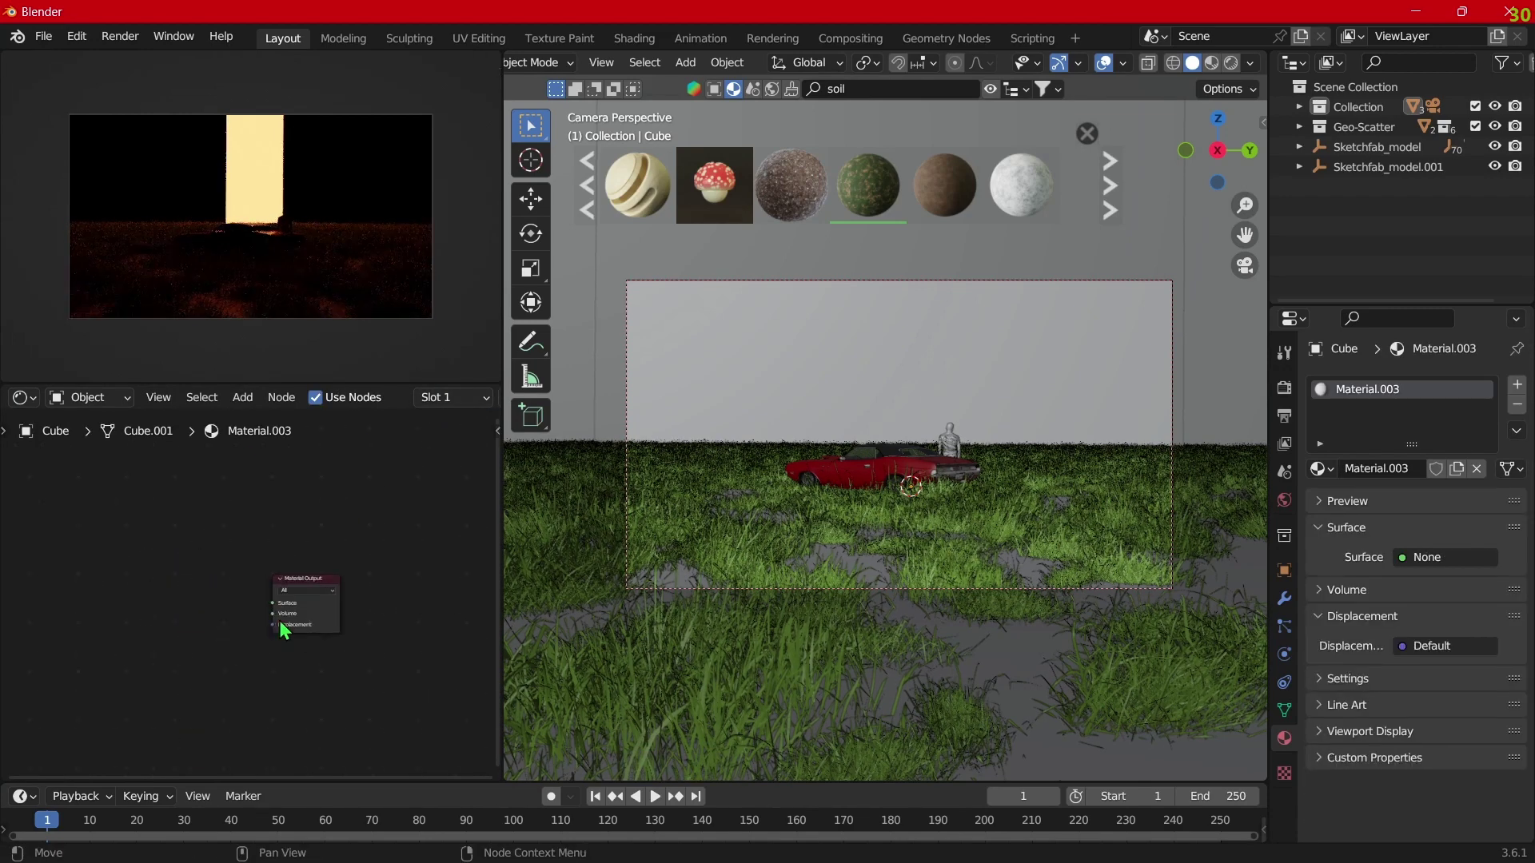
pyautogui.moveTo(272, 621); pyautogui.dragTo(235, 592)
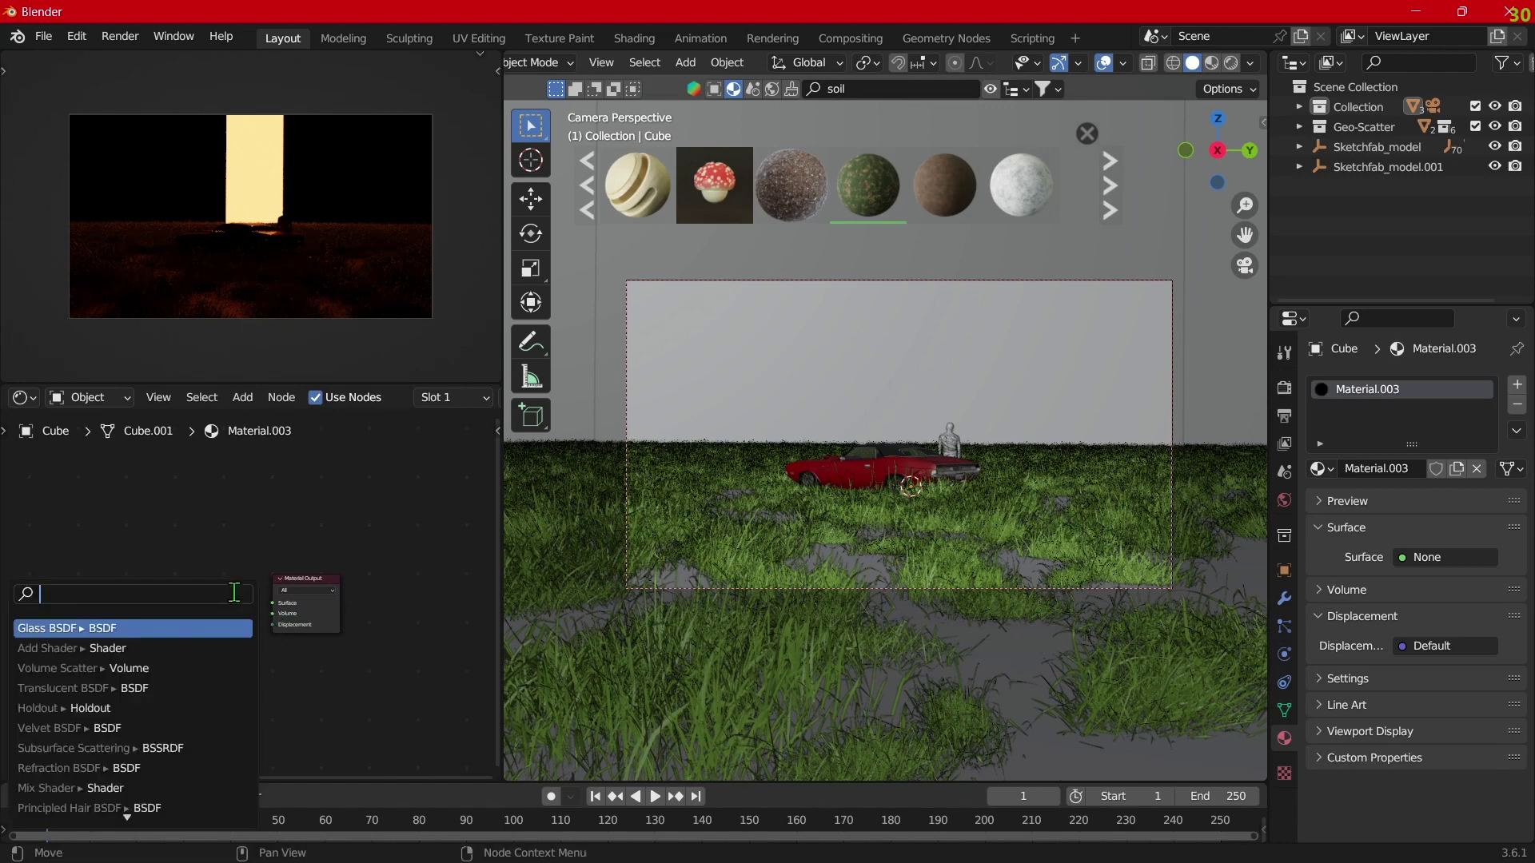
pyautogui.write('volume')
pyautogui.press('Return')
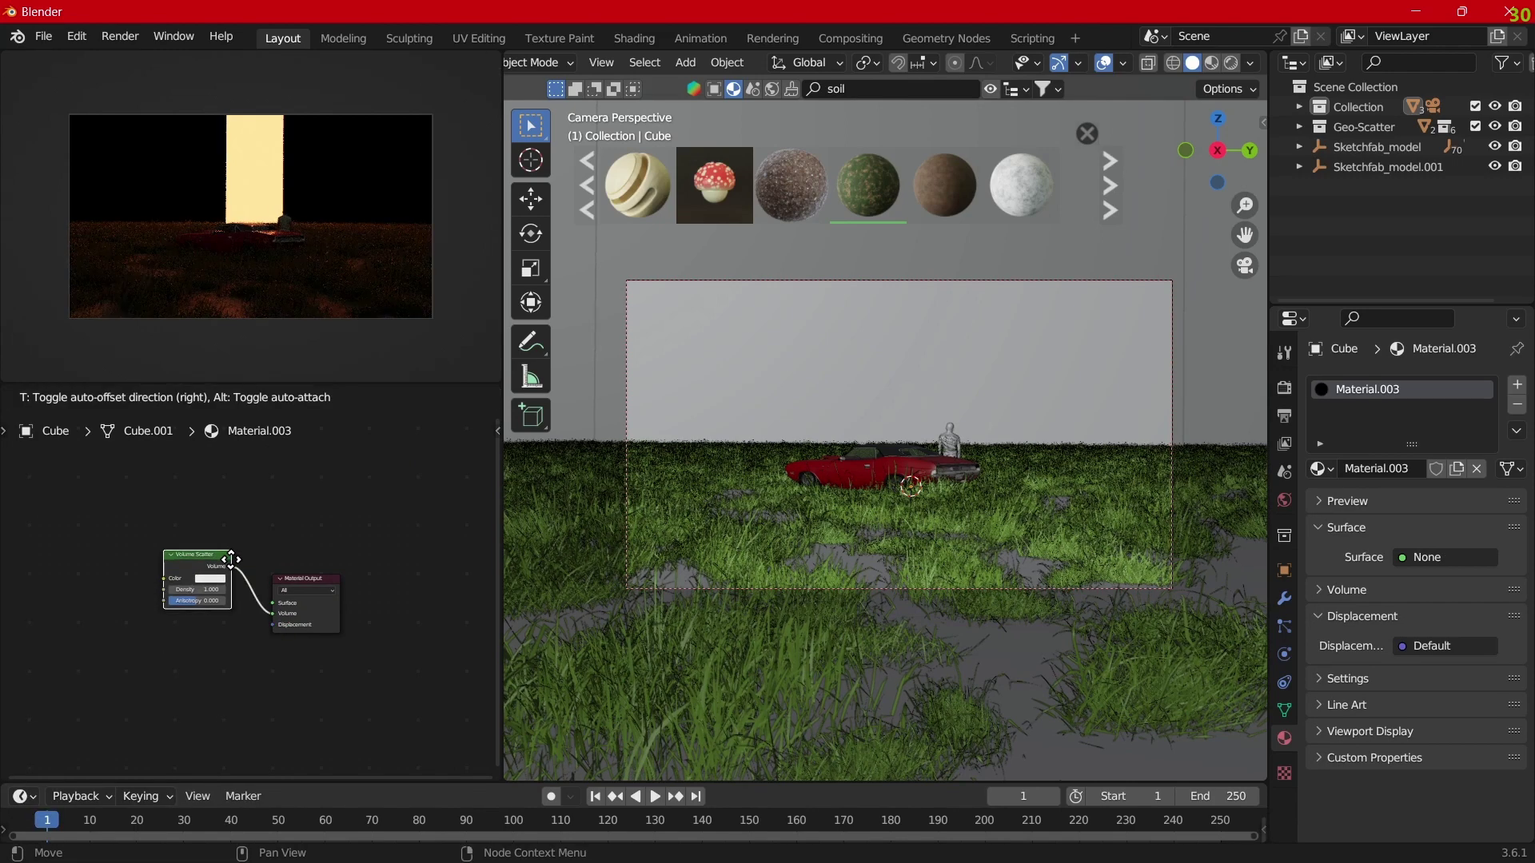
pyautogui.click(231, 559)
# Step: Set the Volume Scatter anisotropy to 0.914
pyautogui.scroll(5, 231, 560)
pyautogui.scroll(2, 231, 559)
pyautogui.scroll(-2, 231, 560)
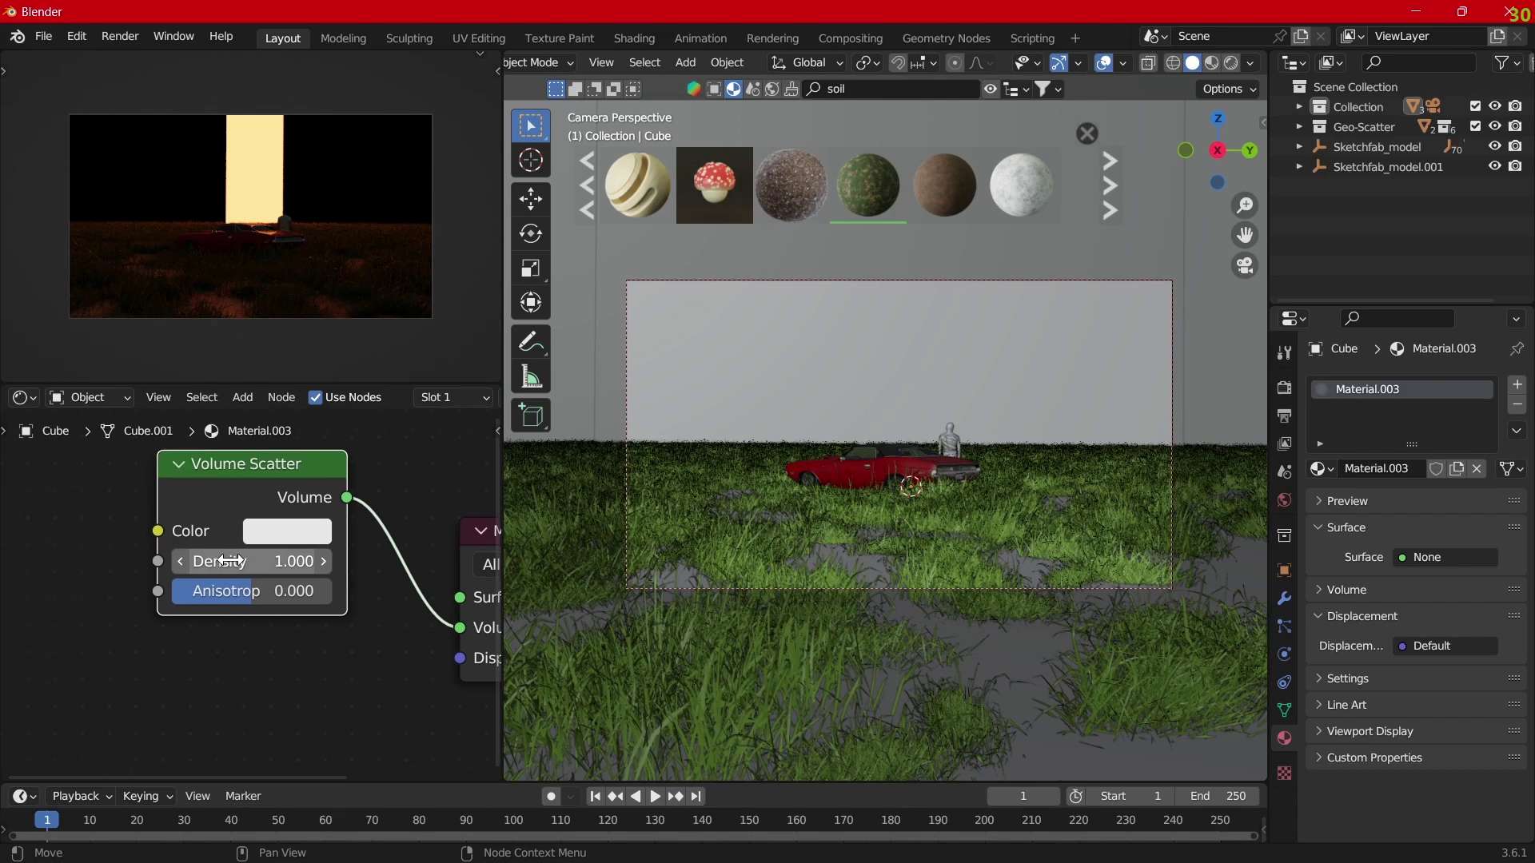
pyautogui.scroll(1, 231, 559)
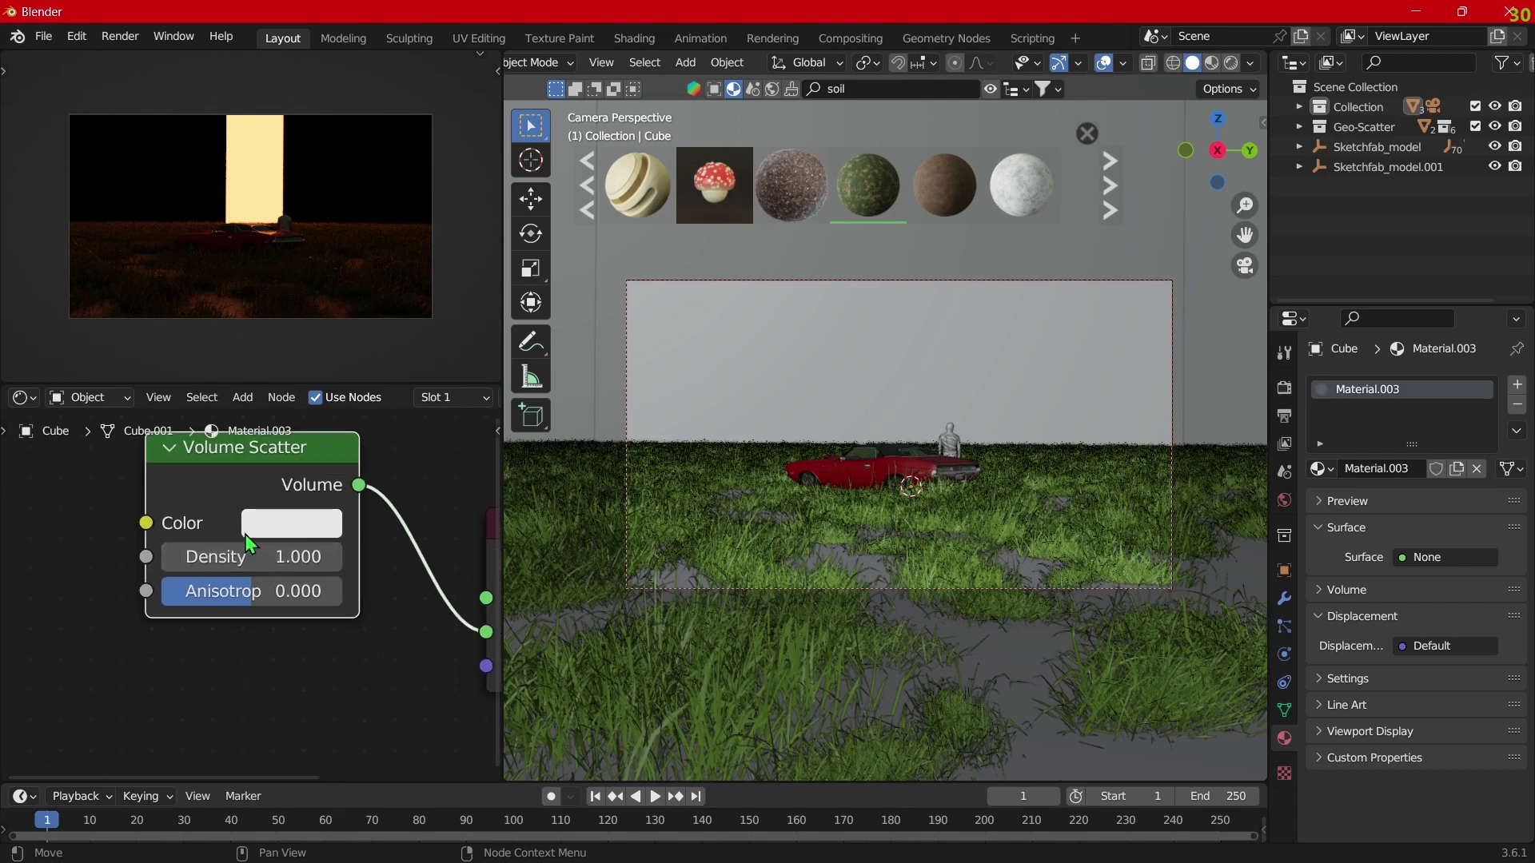
pyautogui.click(271, 592)
pyautogui.write('0.914')
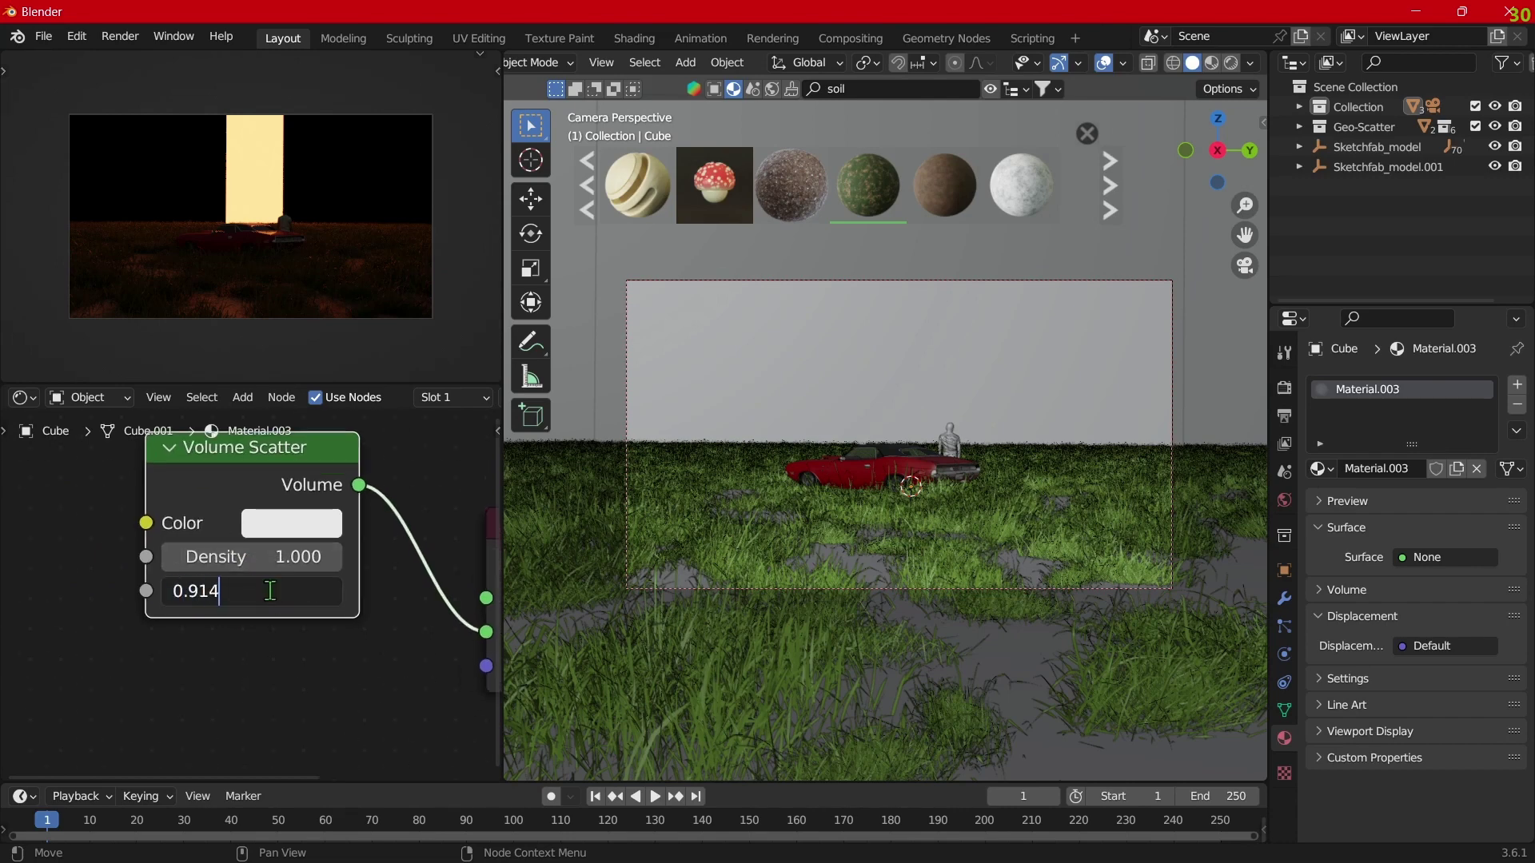
pyautogui.press('Return')
pyautogui.moveTo(271, 591); pyautogui.dragTo(265, 611, button='middle')
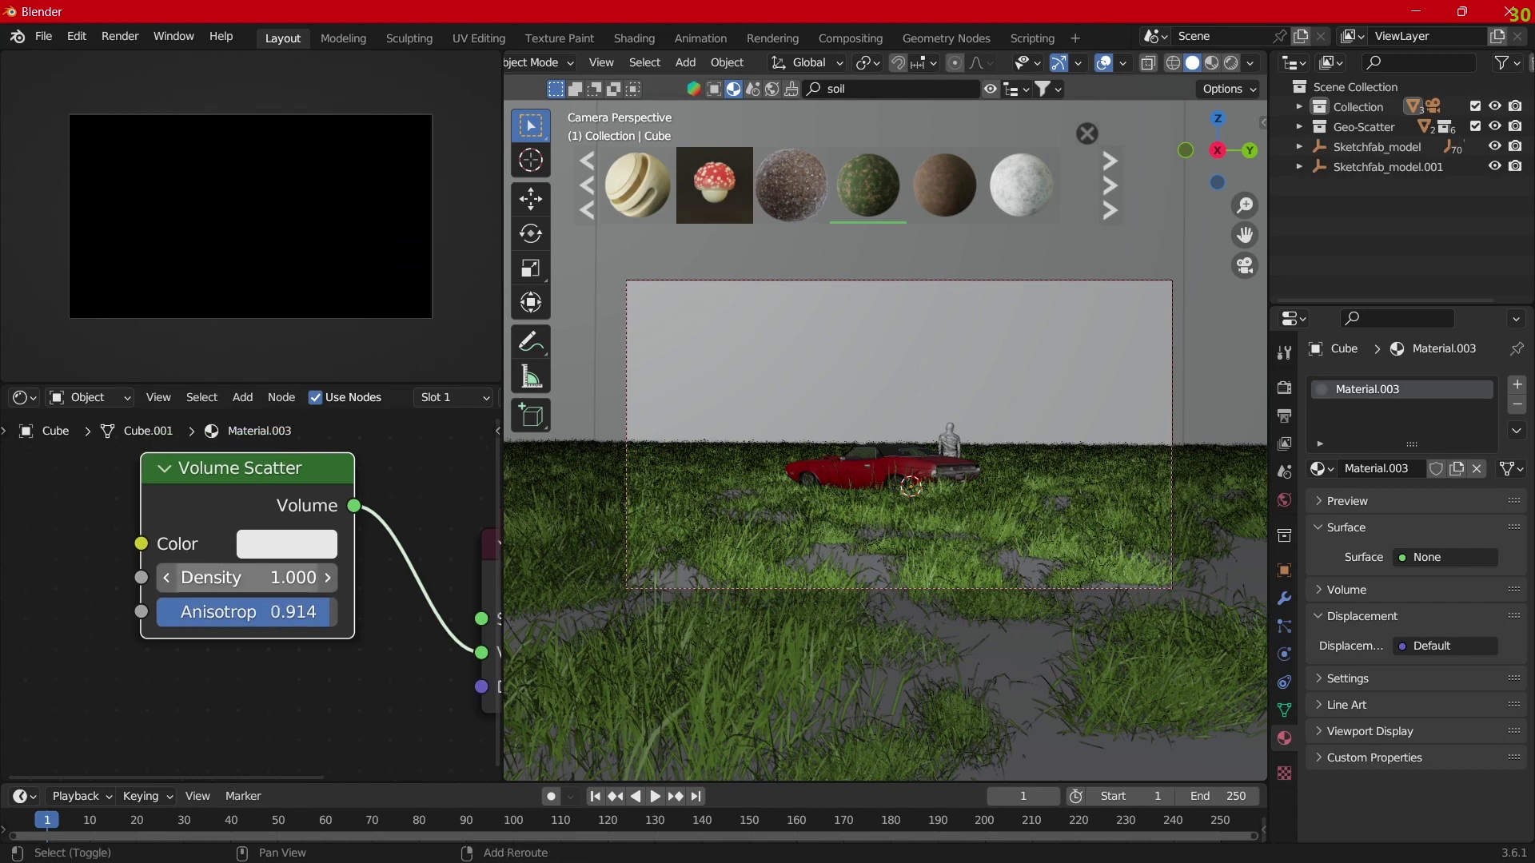
# Step: Thin the Volume Scatter node to Density 0.020 and lower Anisotropy from 0.914 to 0.630
pyautogui.moveTo(270, 577); pyautogui.dragTo(240, 577)
pyautogui.moveTo(255, 578); pyautogui.dragTo(184, 577)
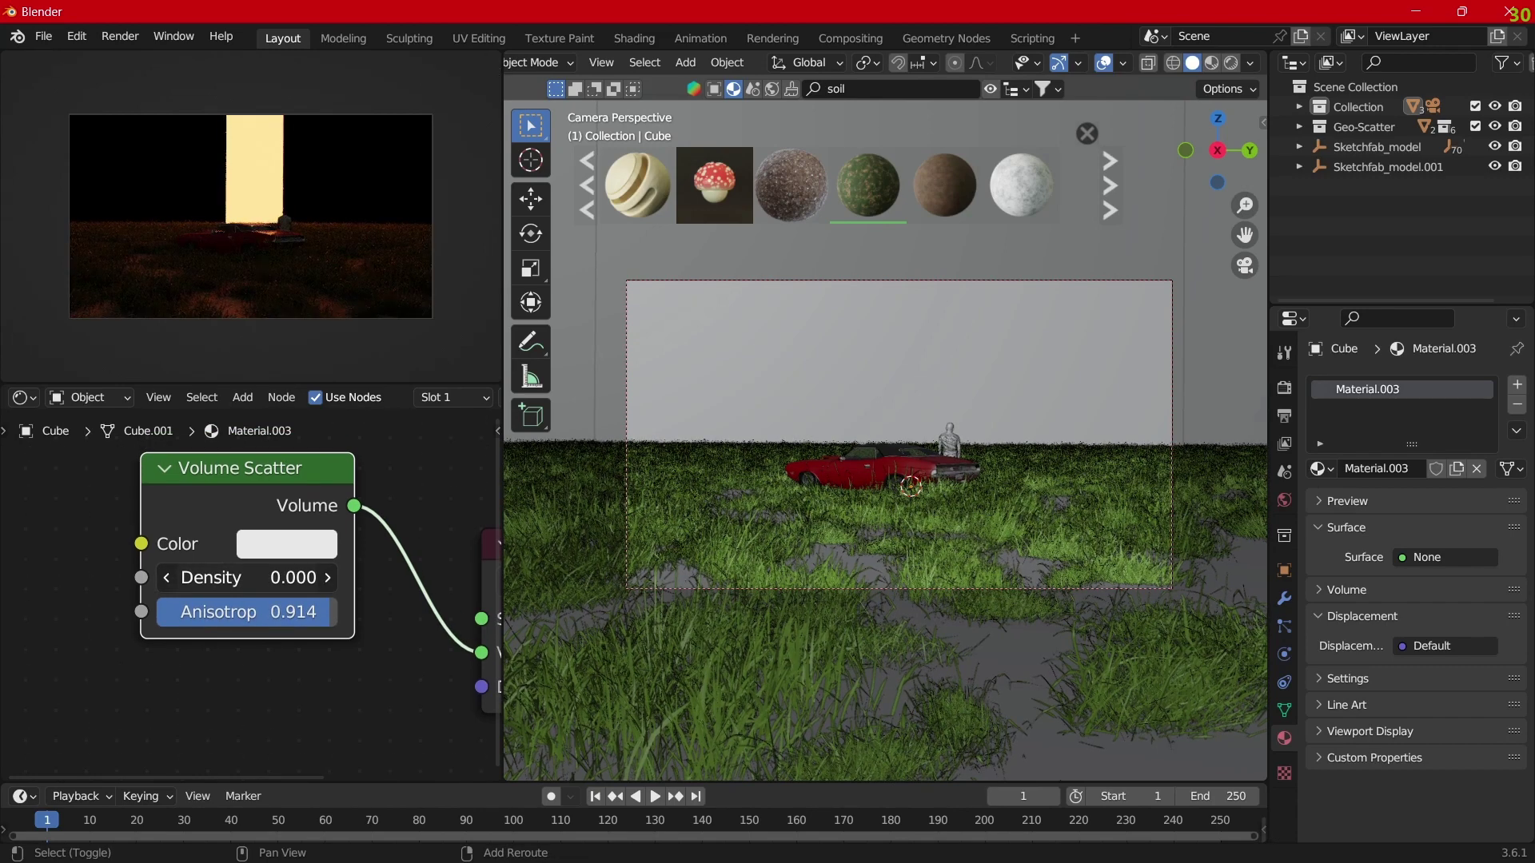
pyautogui.moveTo(184, 577); pyautogui.dragTo(224, 577)
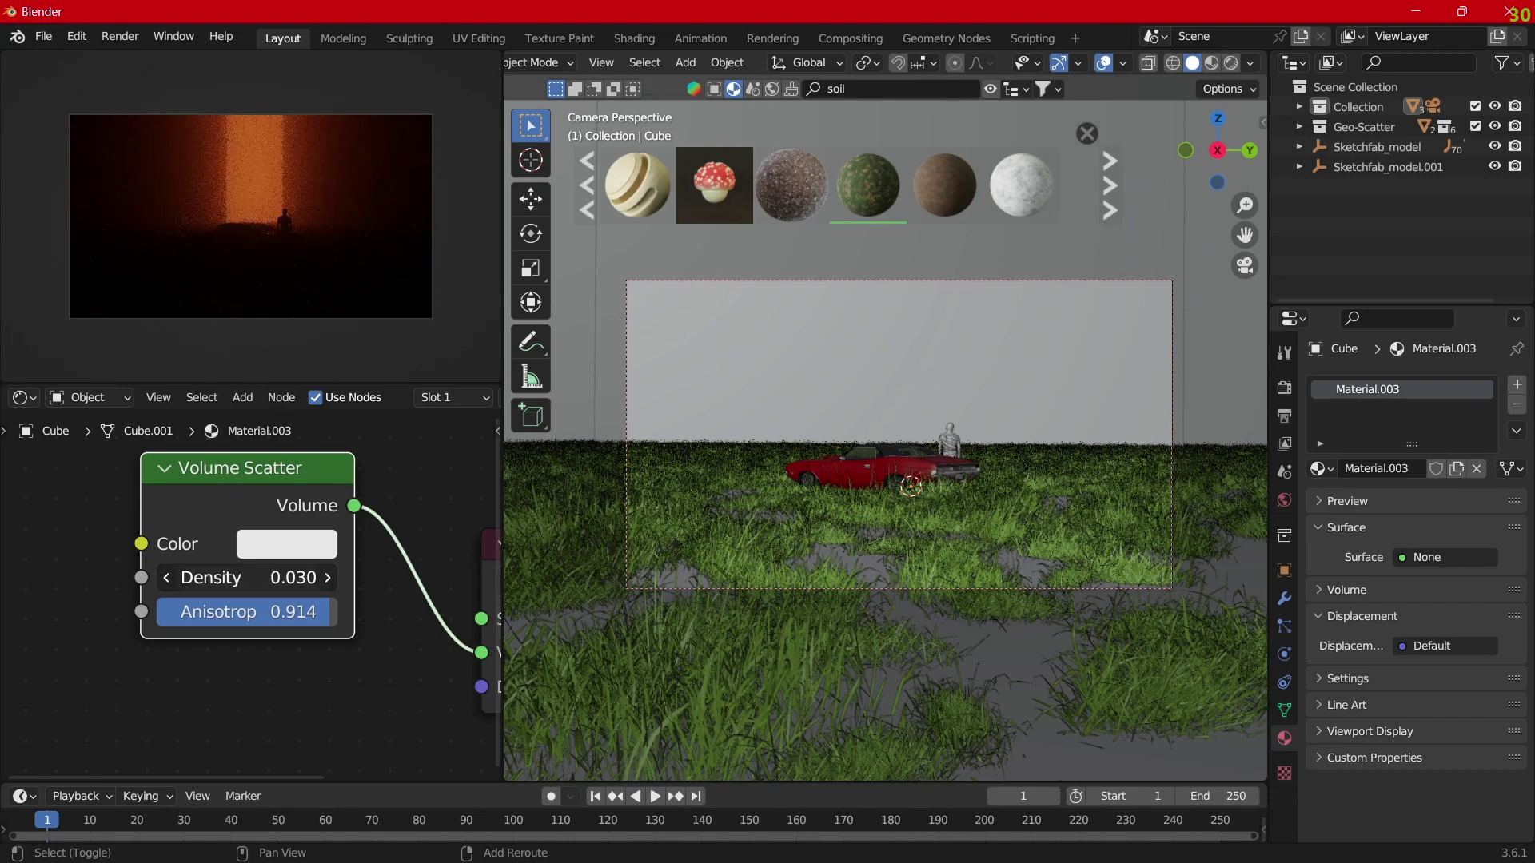
pyautogui.click(224, 577)
pyautogui.press('Return')
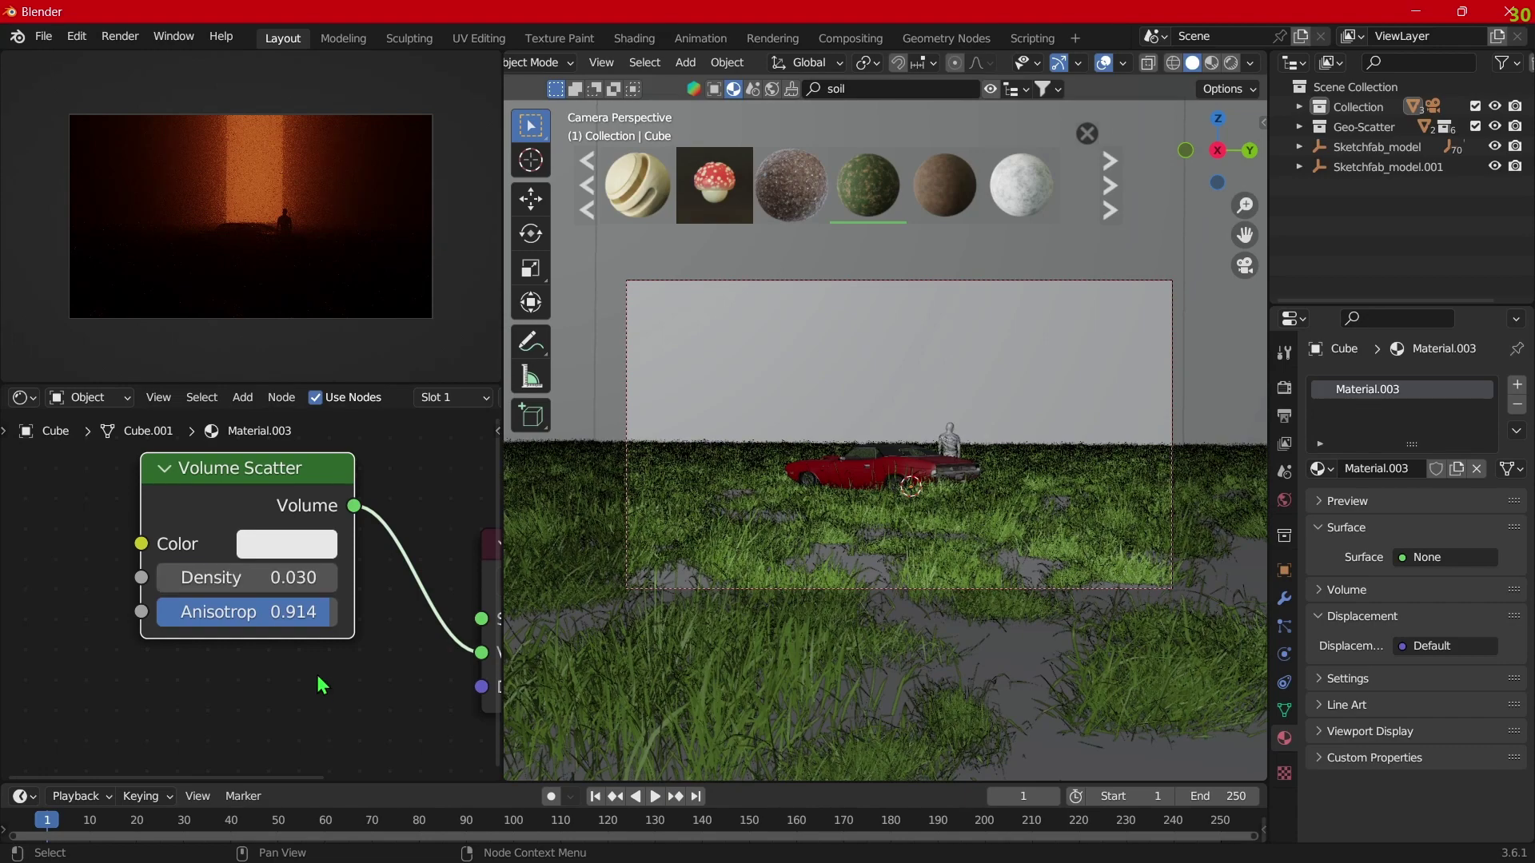
pyautogui.moveTo(247, 612); pyautogui.dragTo(198, 611)
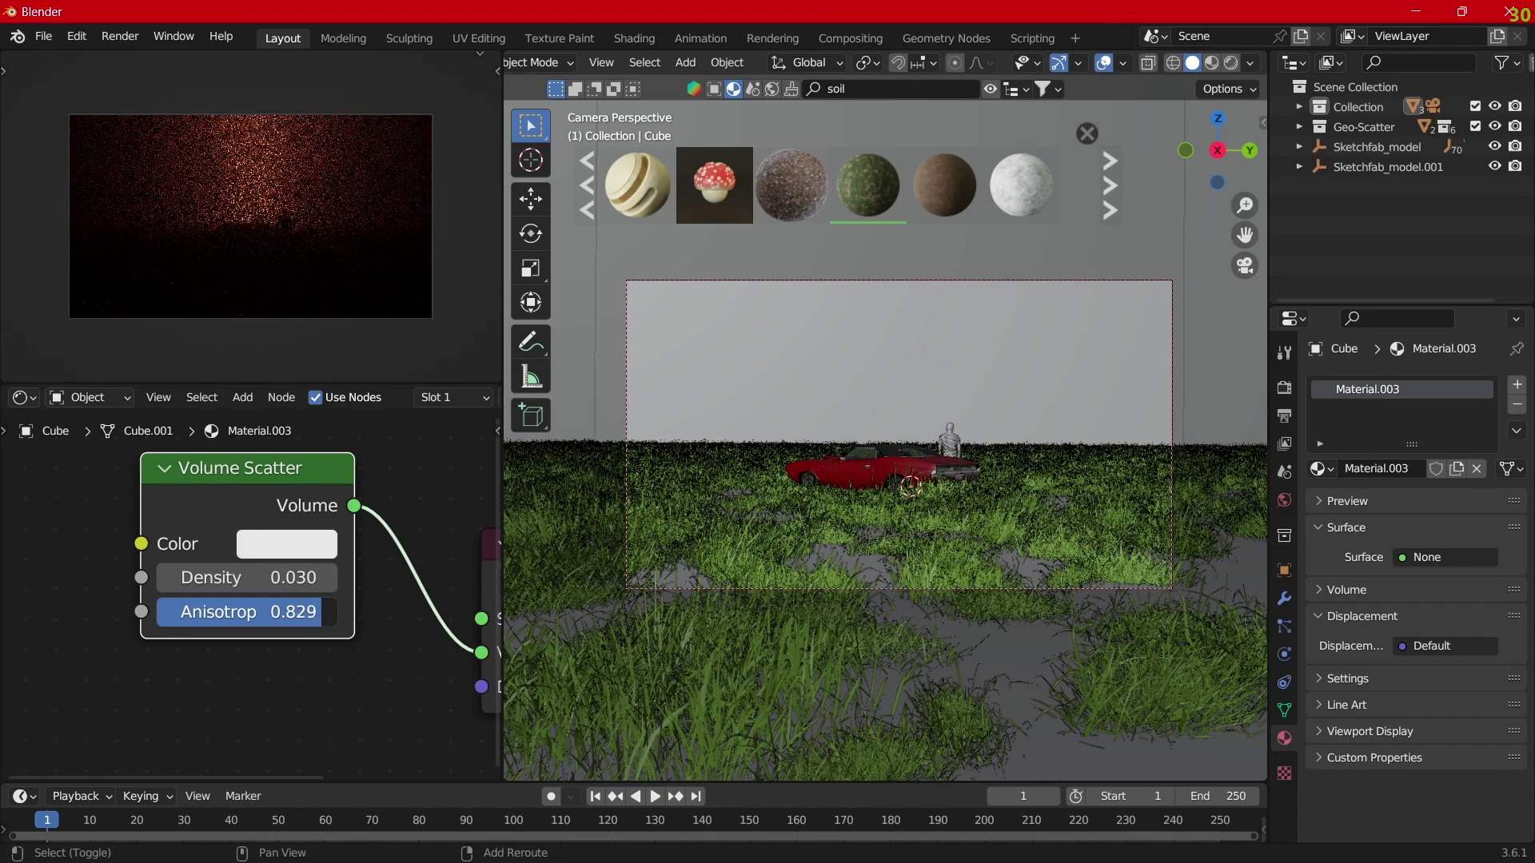
pyautogui.moveTo(319, 611); pyautogui.dragTo(312, 612)
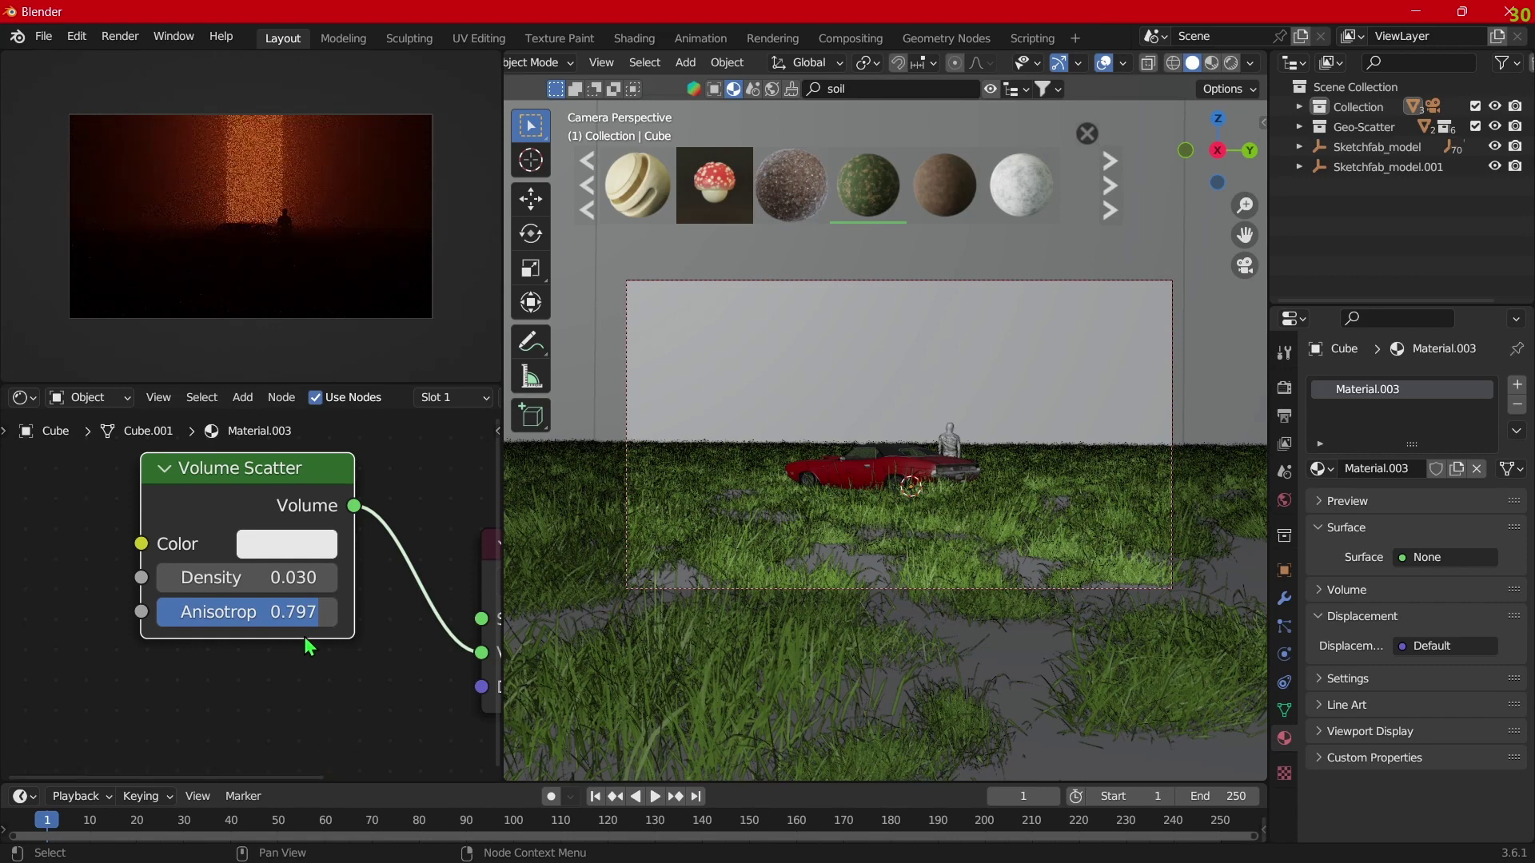
pyautogui.moveTo(291, 612)
pyautogui.mouseDown()
pyautogui.moveTo(253, 612)
pyautogui.moveTo(304, 577)
pyautogui.moveTo(272, 577)
pyautogui.moveTo(304, 578)
pyautogui.mouseUp()
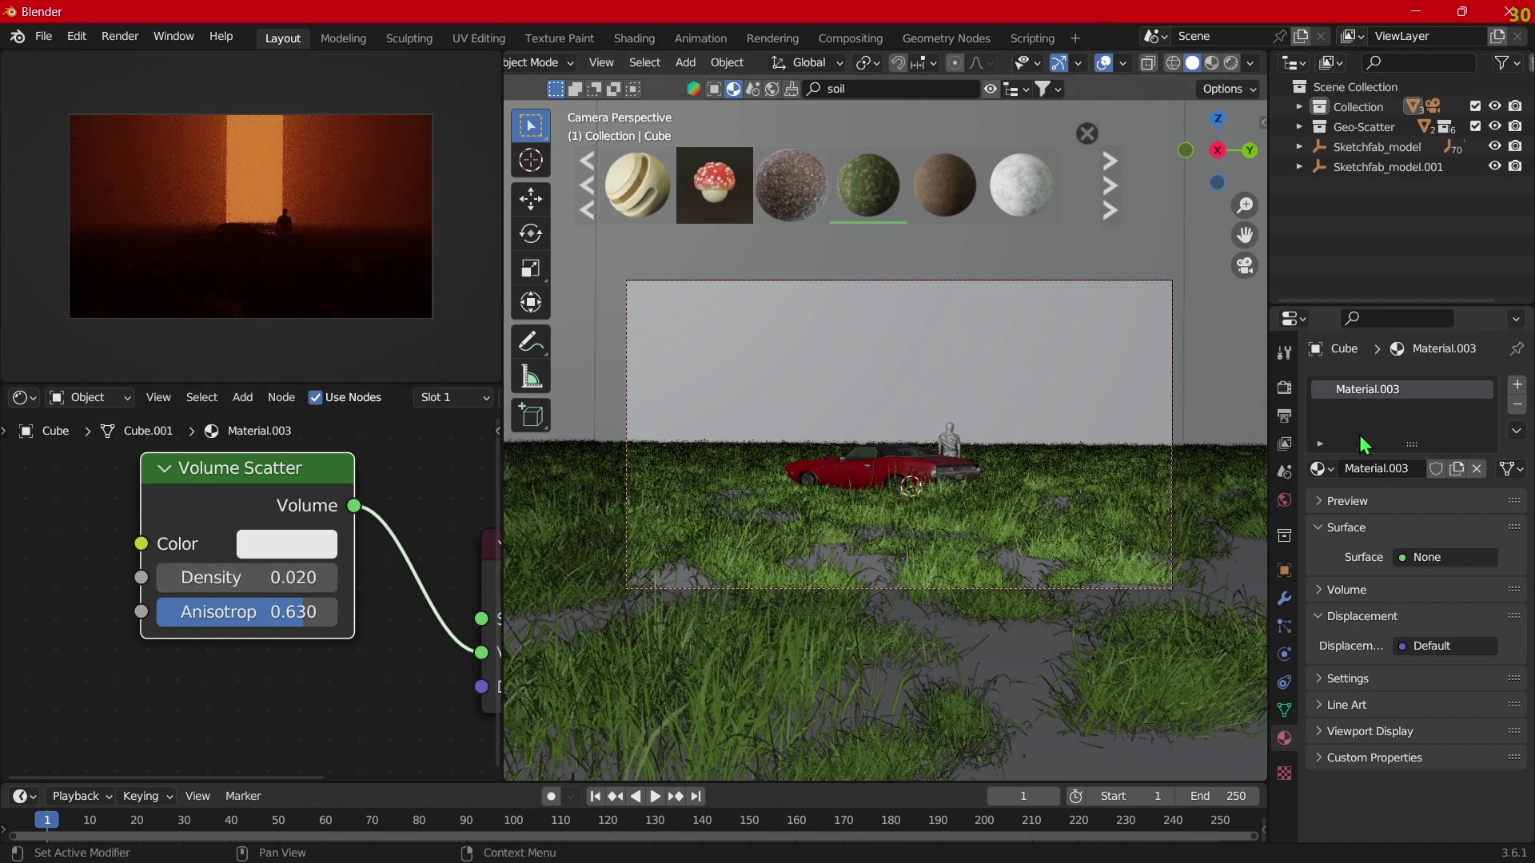
# Step: Set Color Management Look to Very High Contrast, exposure 1.262 and gamma 1.070
pyautogui.click(1284, 416)
pyautogui.click(1284, 388)
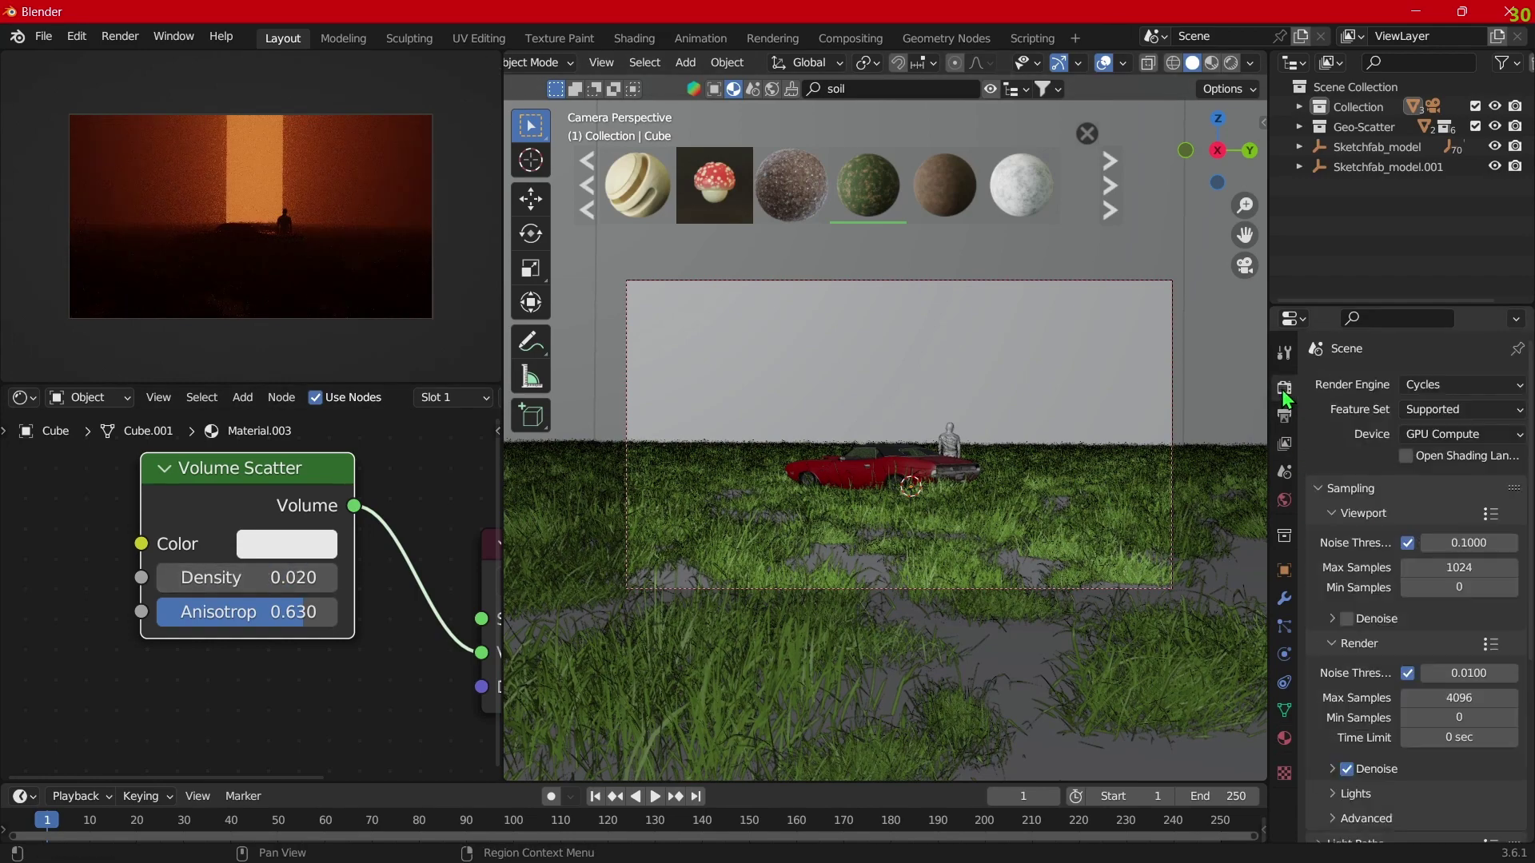
pyautogui.scroll(-5, 1461, 745)
pyautogui.scroll(-3, 1431, 756)
pyautogui.click(1334, 823)
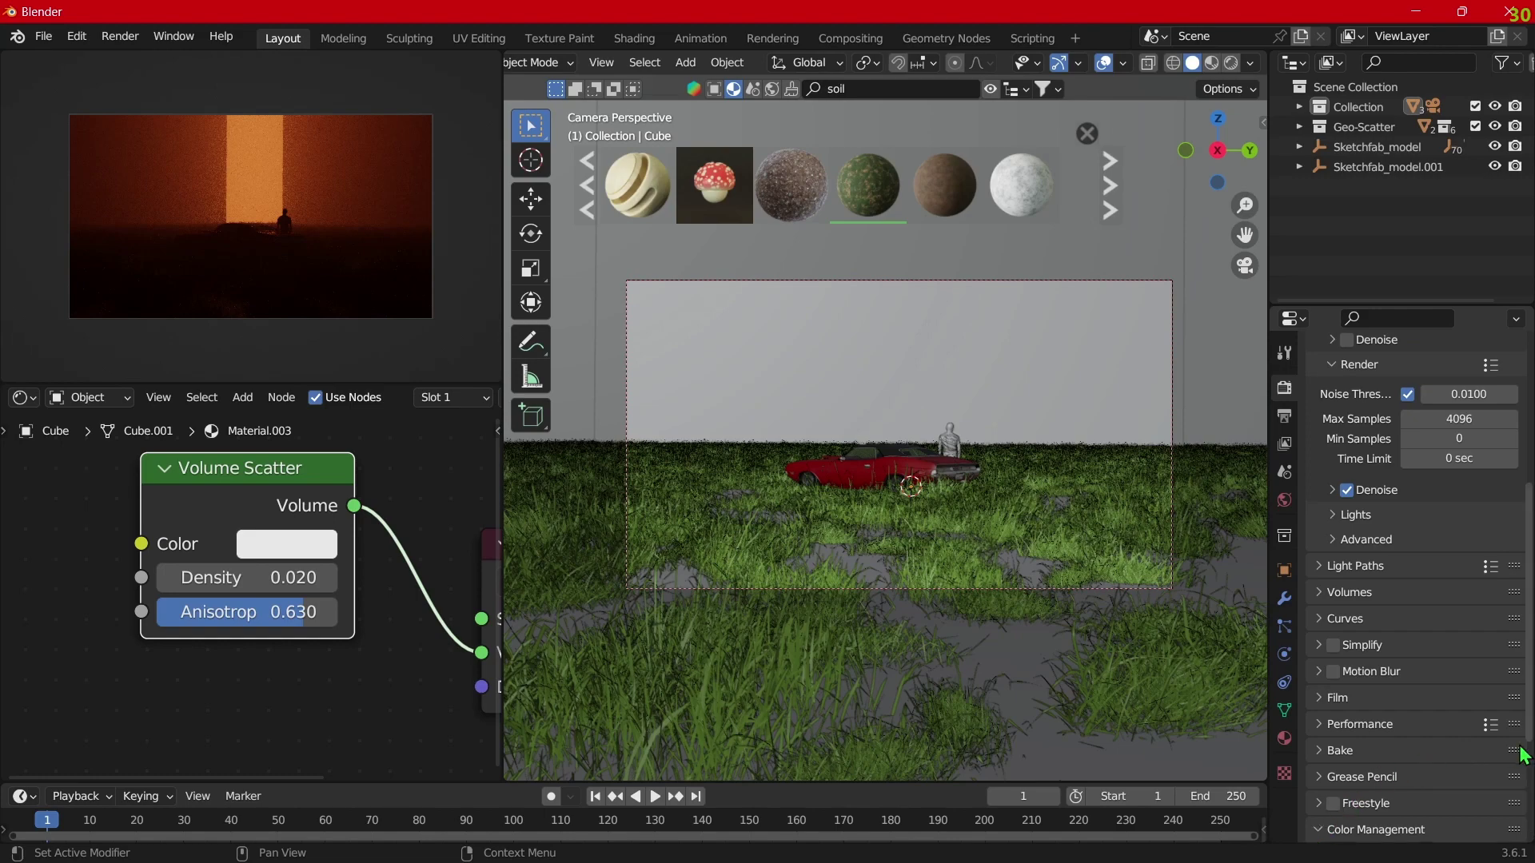
pyautogui.scroll(-5, 1496, 734)
pyautogui.click(1482, 725)
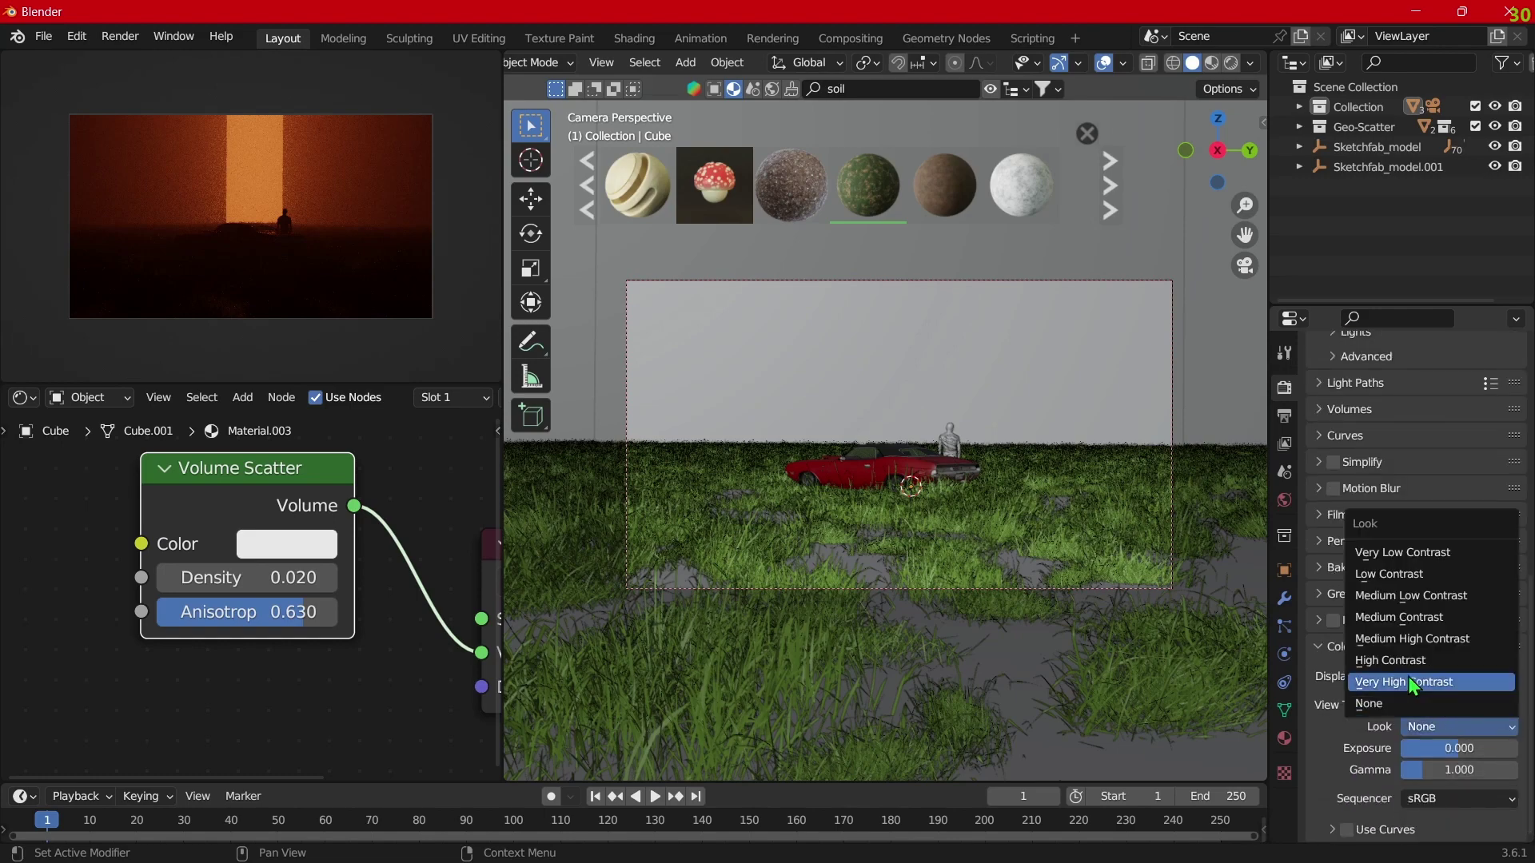
pyautogui.click(1408, 678)
pyautogui.doubleClick(1459, 748)
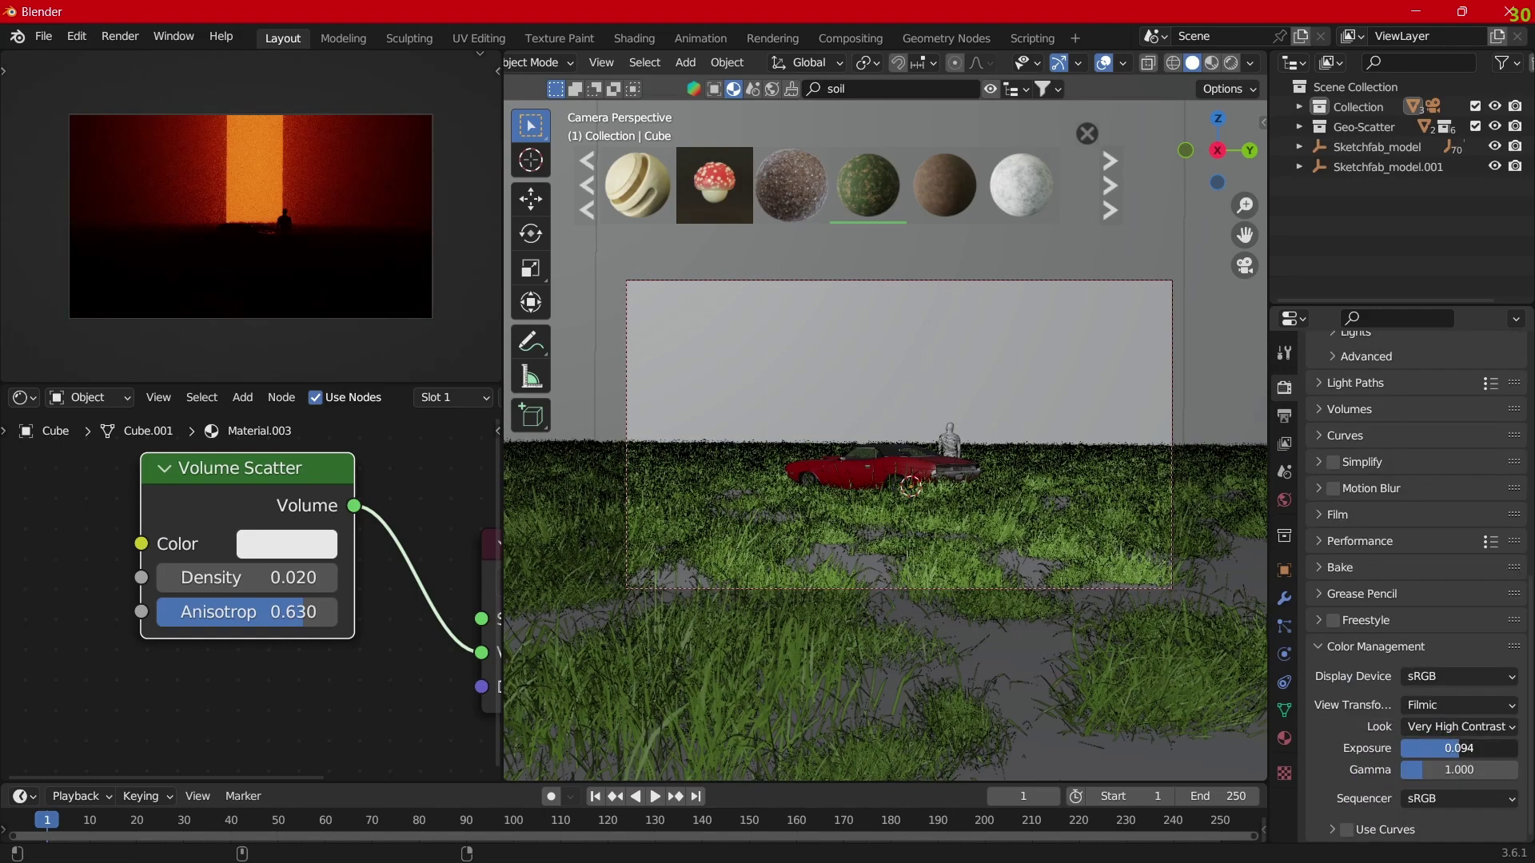
pyautogui.write('1.43')
pyautogui.press('Return')
pyautogui.moveTo(1459, 748)
pyautogui.mouseDown()
pyautogui.moveTo(1443, 749)
pyautogui.moveTo(1468, 770)
pyautogui.moveTo(1455, 770)
pyautogui.mouseUp()
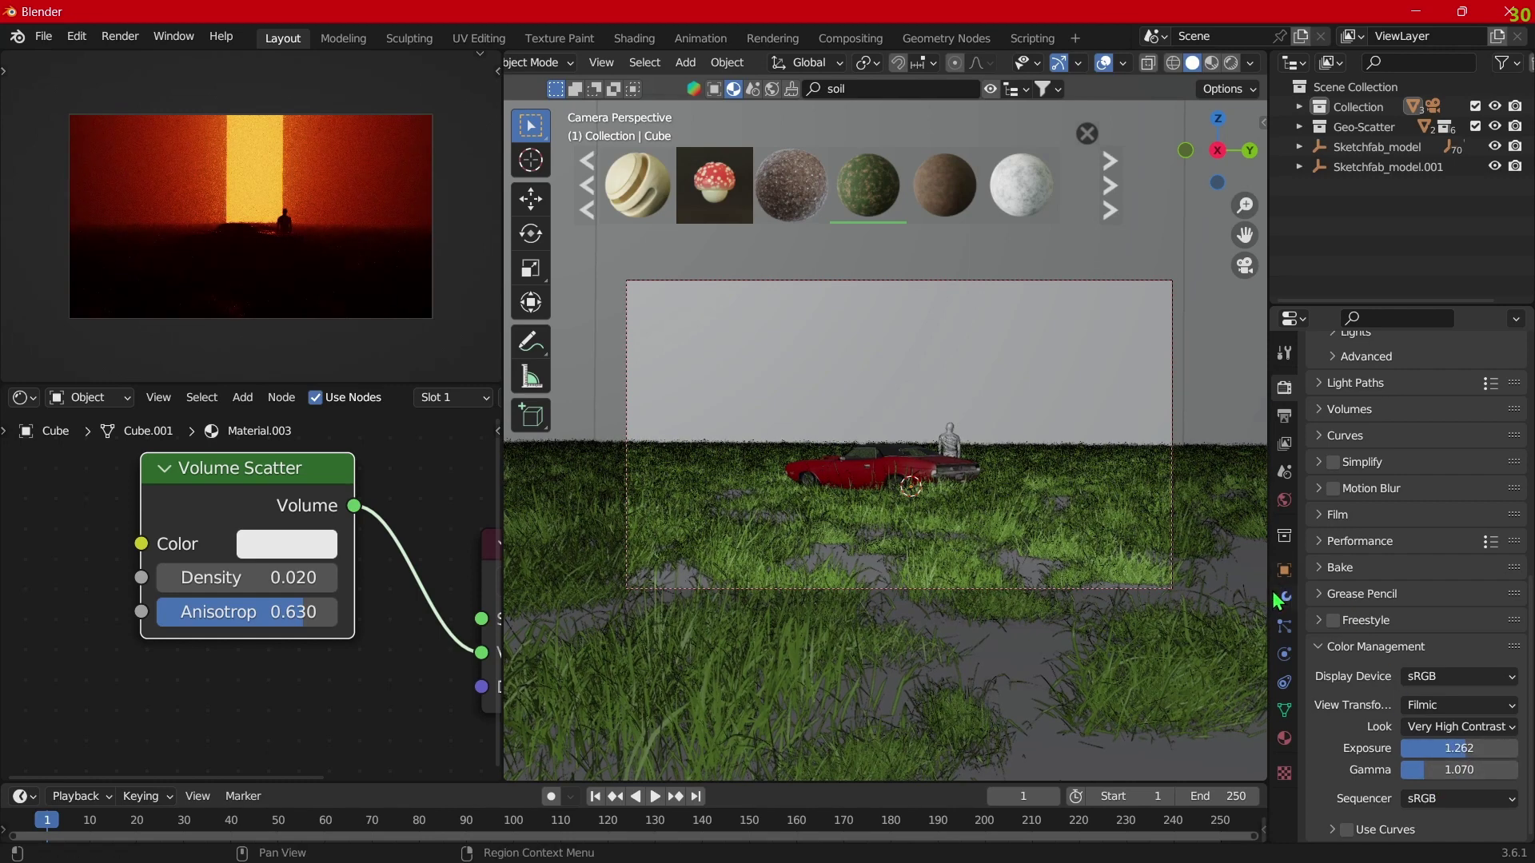
# Step: Walk the camera forward toward the car, then select the camera
pyautogui.hotkey('shift', '`')
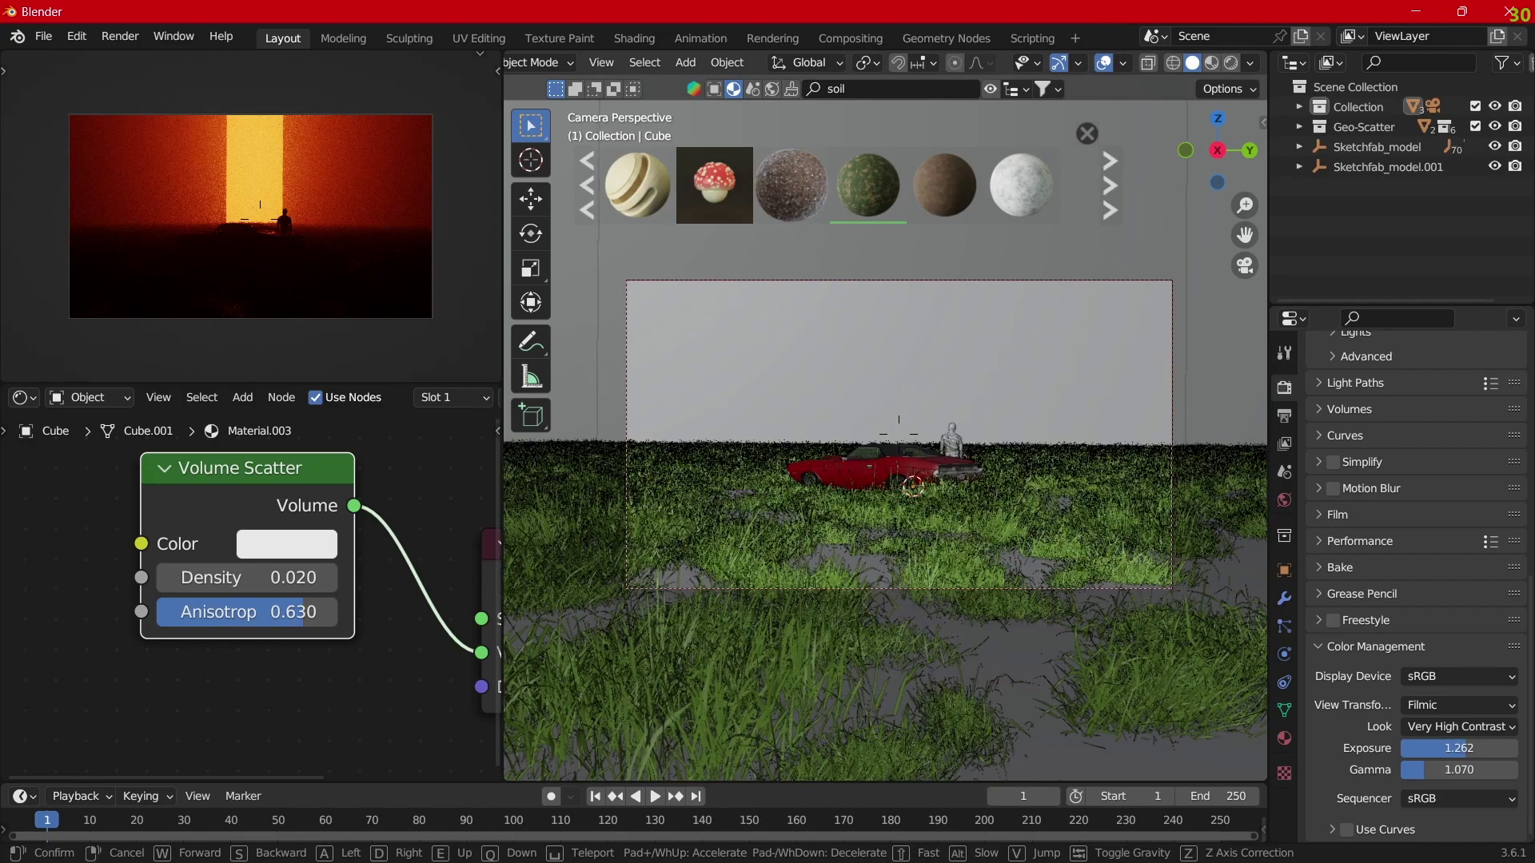
pyautogui.press('w')
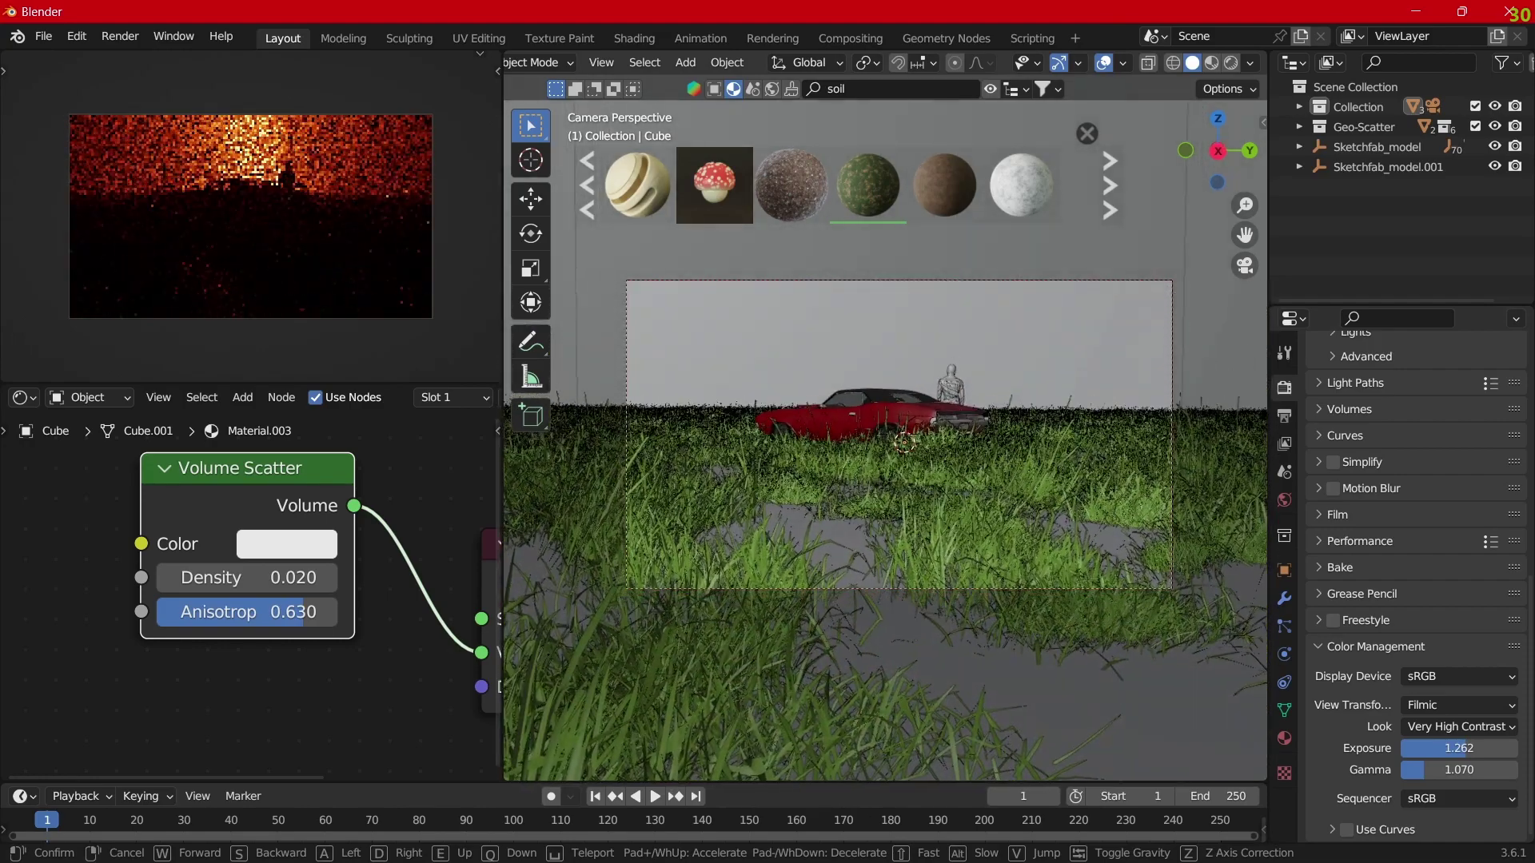
pyautogui.click(1061, 448)
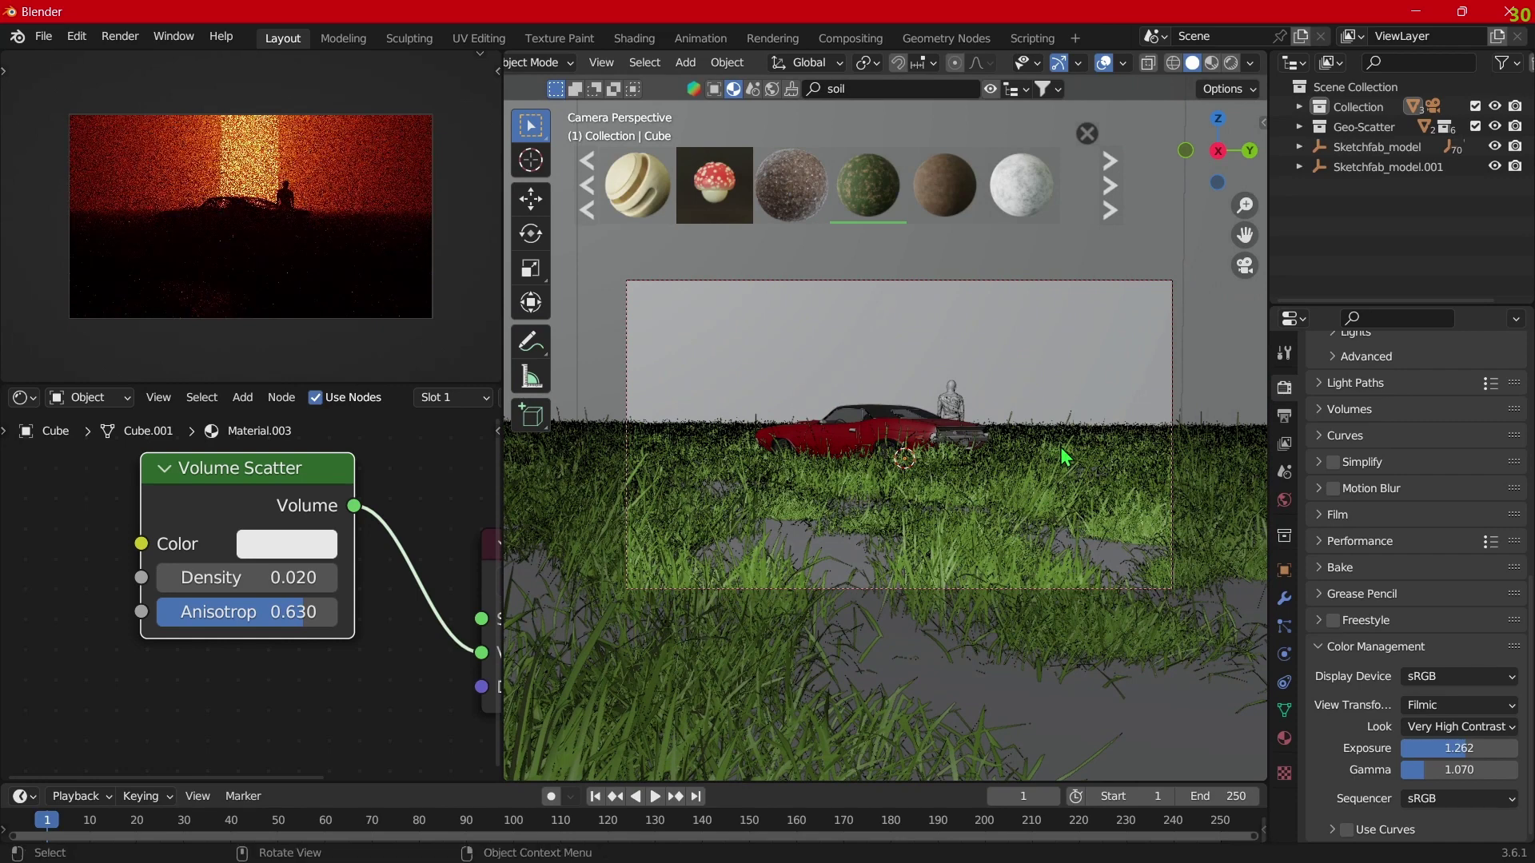
pyautogui.click(1145, 288)
pyautogui.click(1160, 288)
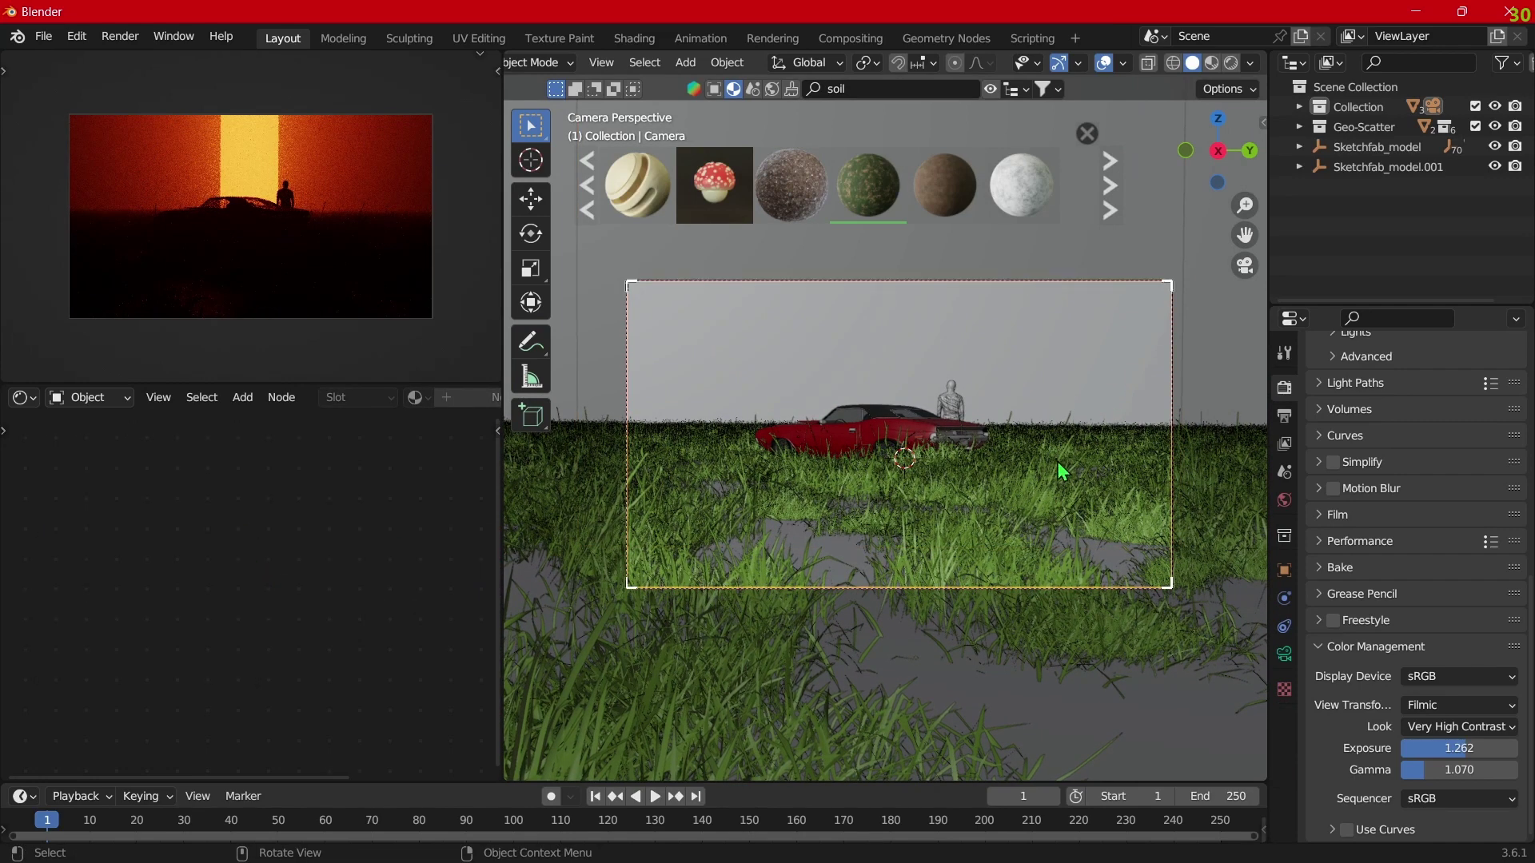
# Step: Lower the camera about 0.46 m along Z and tilt it slightly around Y
pyautogui.press('g')
pyautogui.press('z')
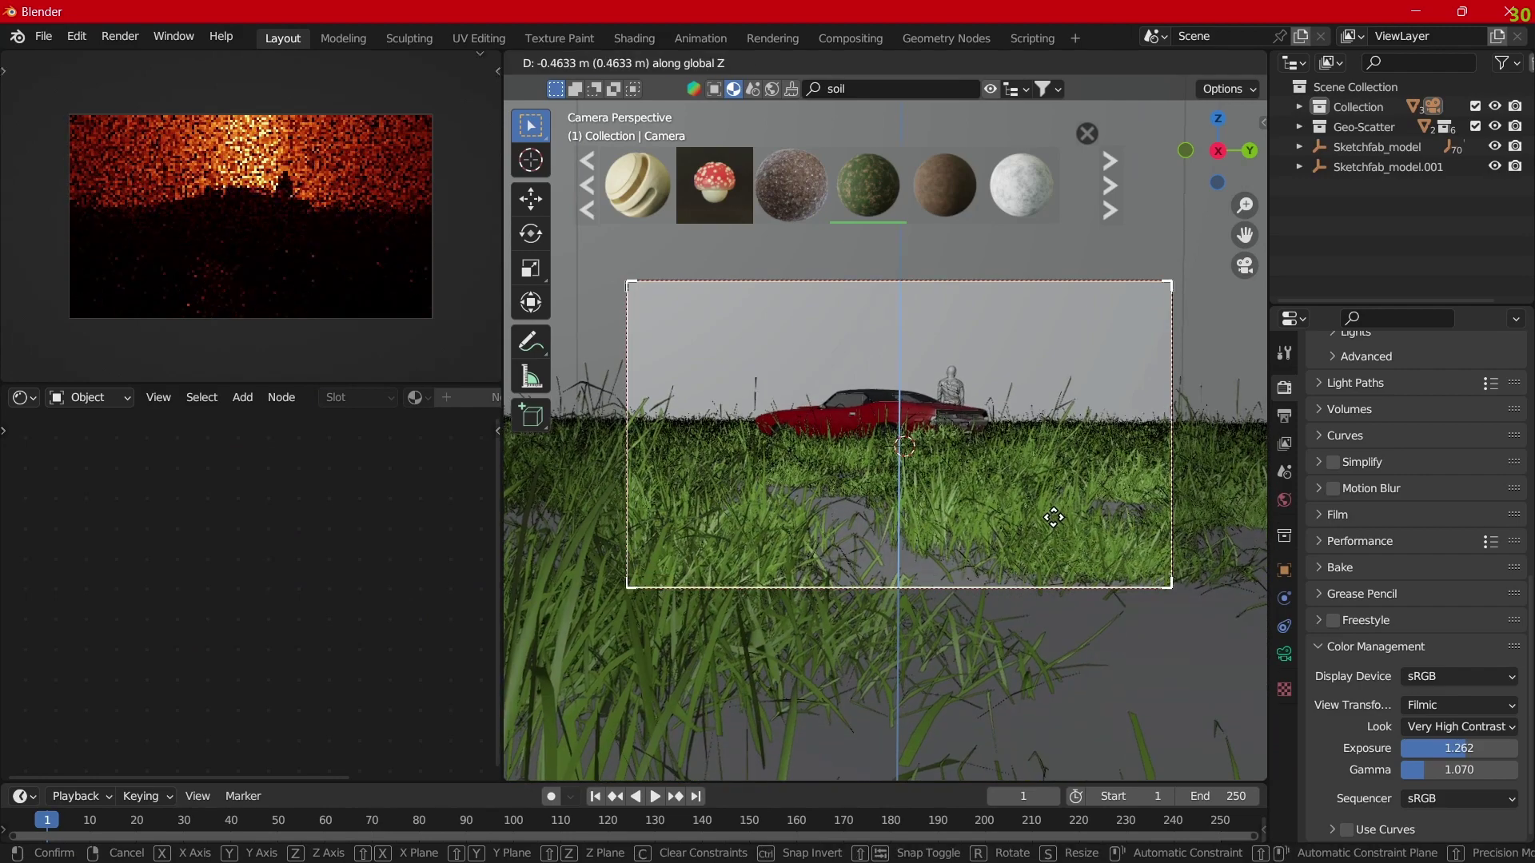
pyautogui.click(1054, 520)
pyautogui.press('r')
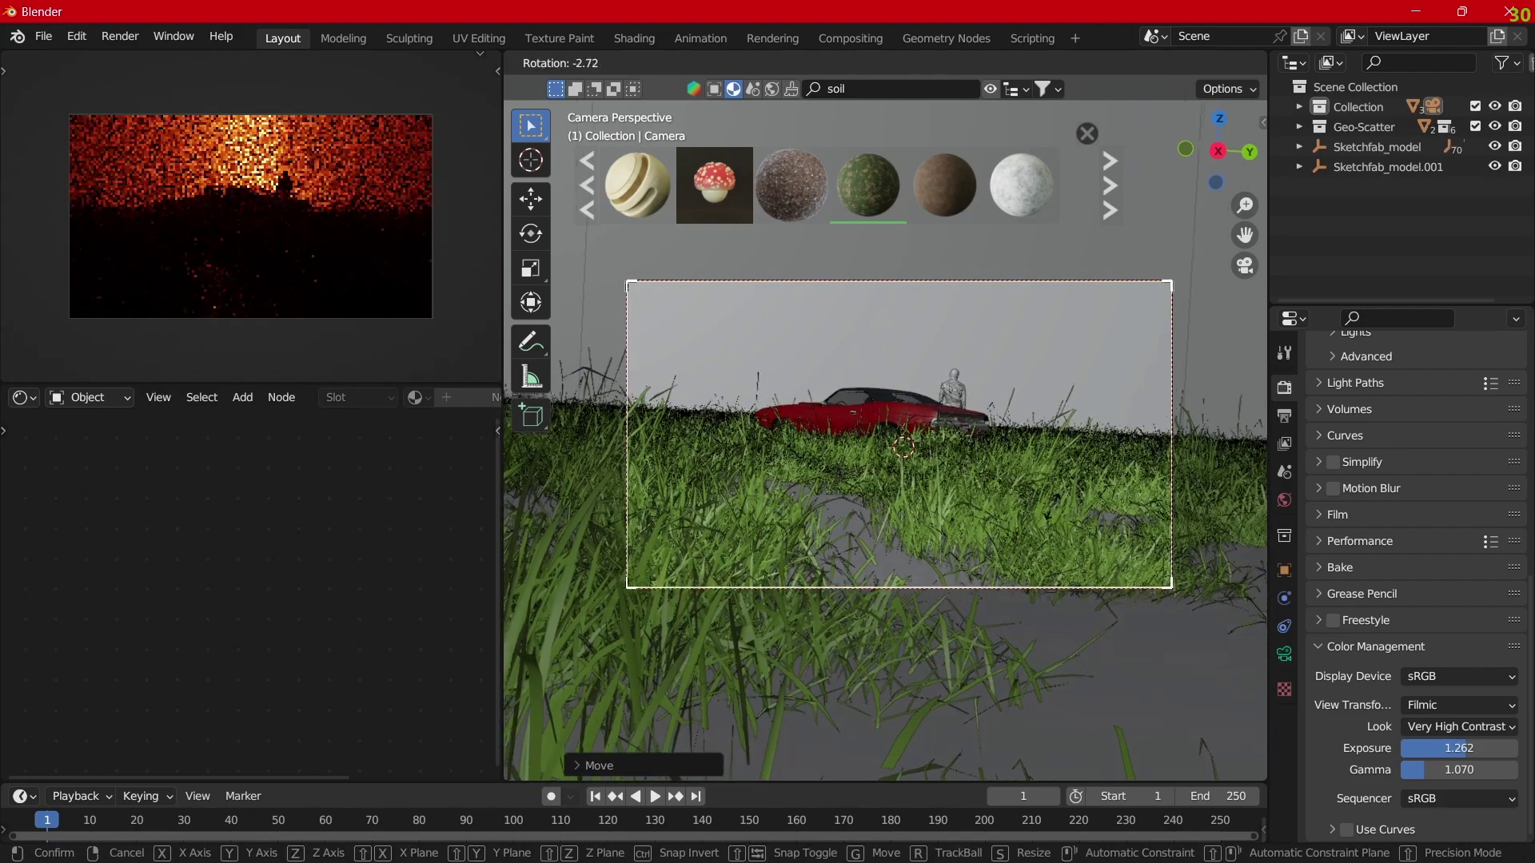
pyautogui.press('y')
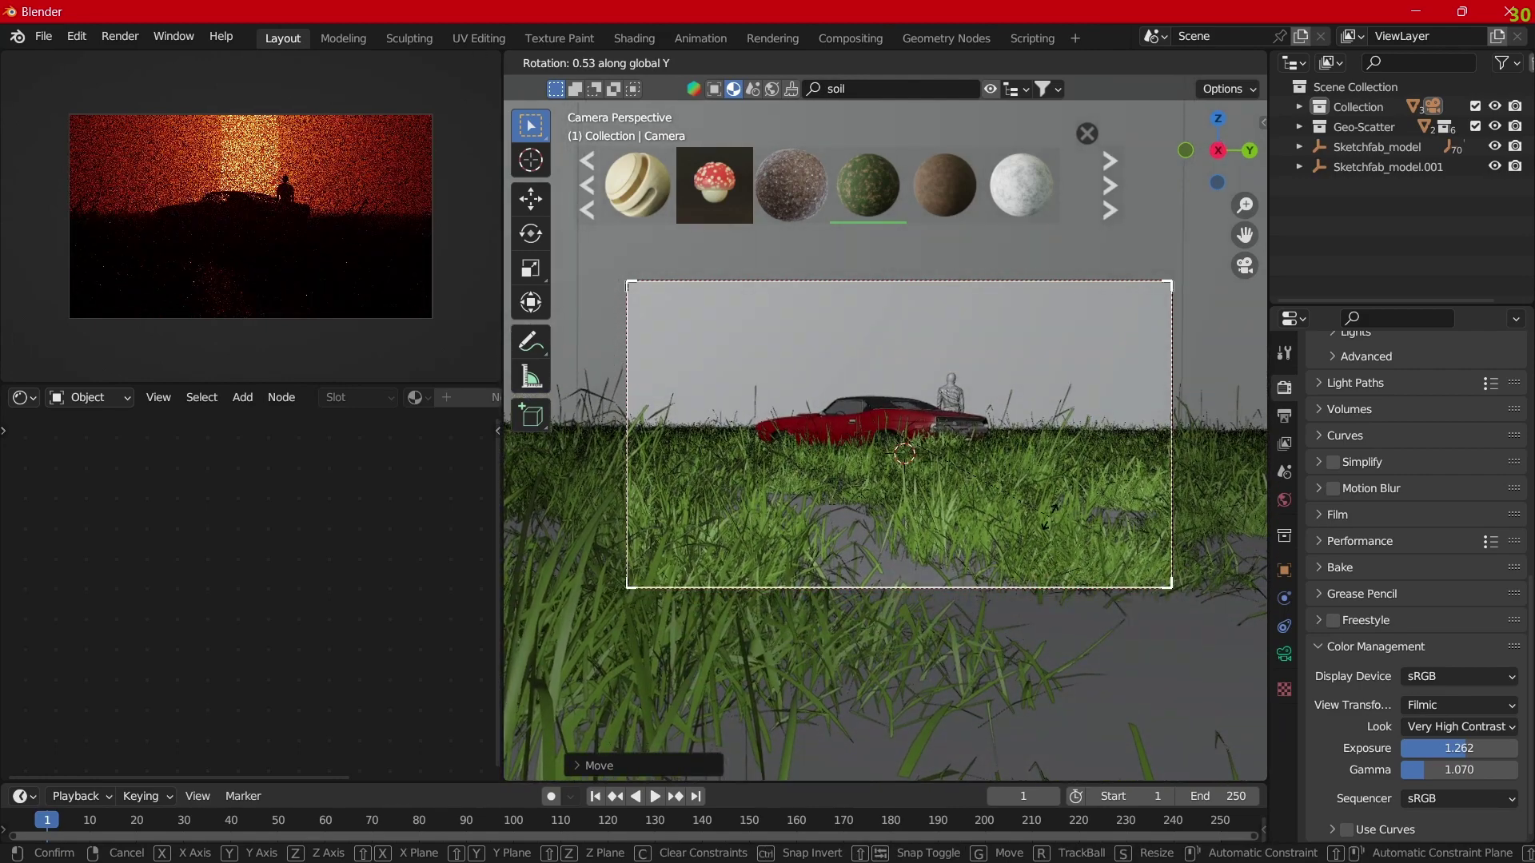
pyautogui.click(1047, 528)
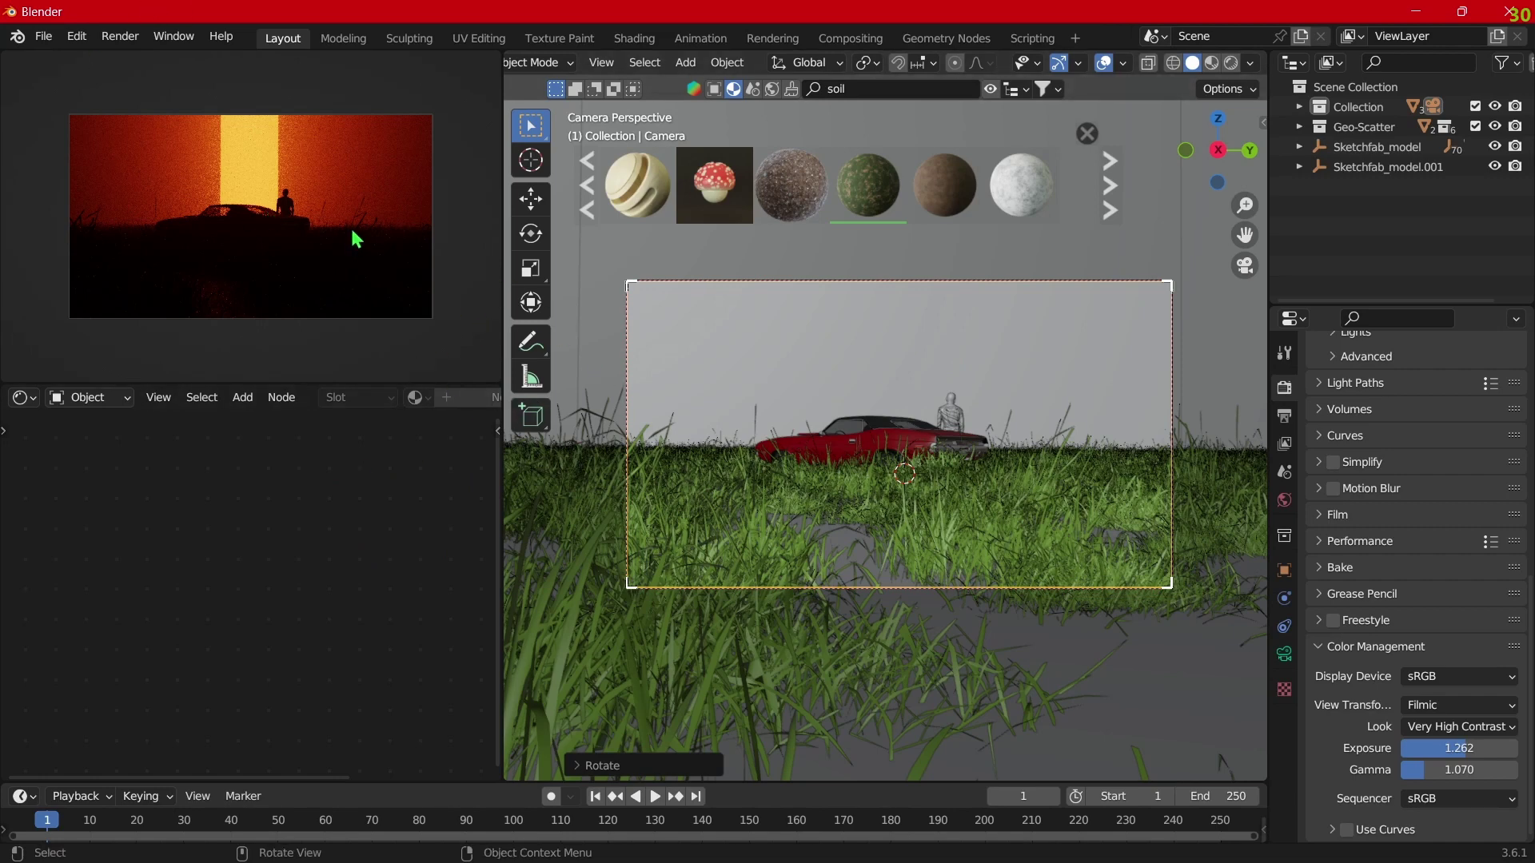
# Step: Enable Use Curves and shape an S-curve with darker shadows and slightly lowered highlights
pyautogui.scroll(2, 350, 225)
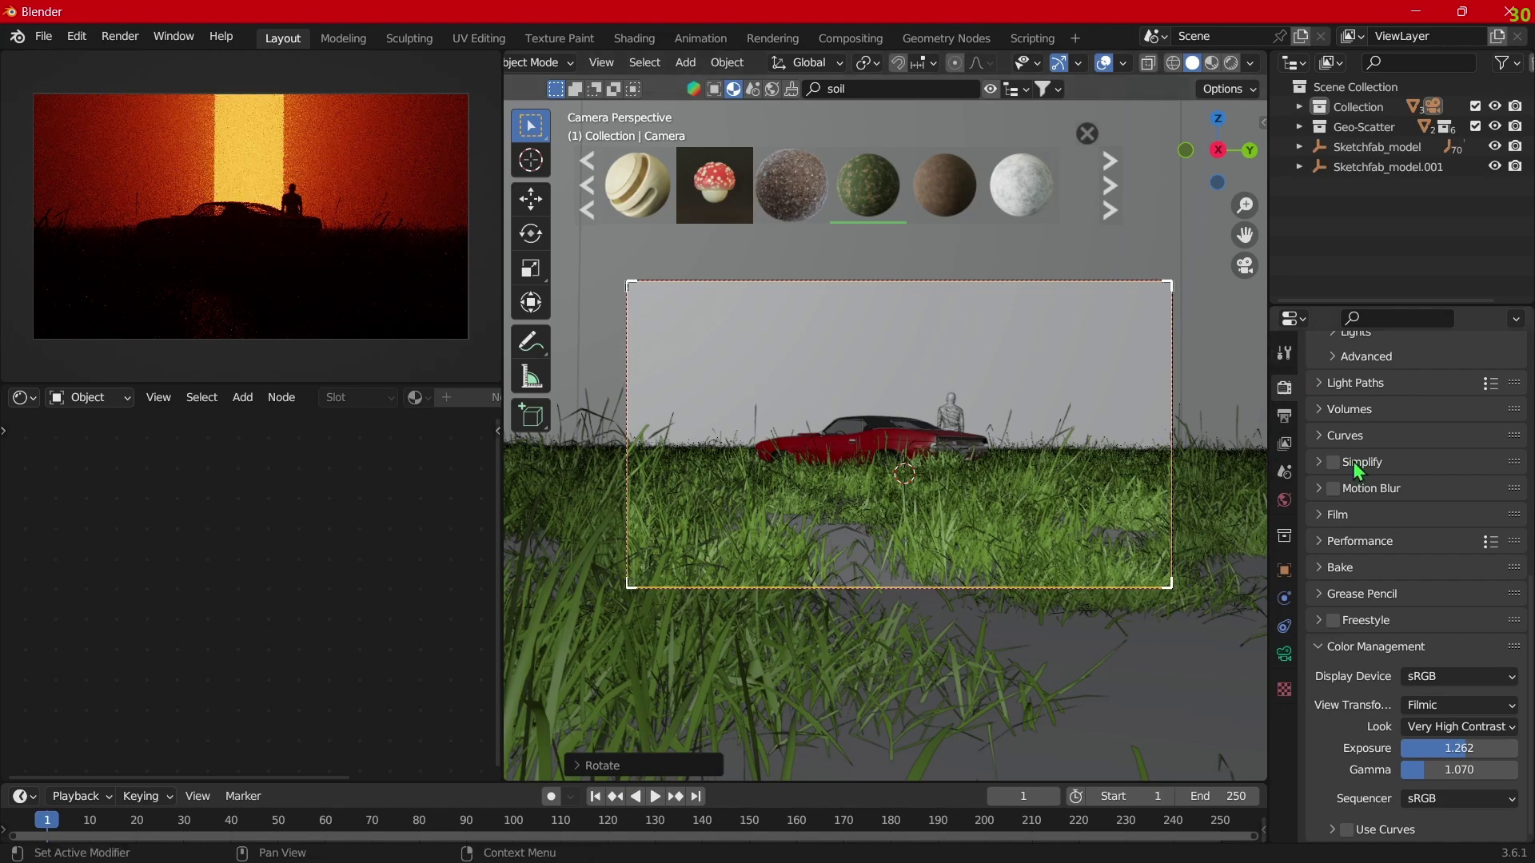
pyautogui.click(1348, 833)
pyautogui.scroll(-5, 1441, 746)
pyautogui.scroll(-3, 1428, 737)
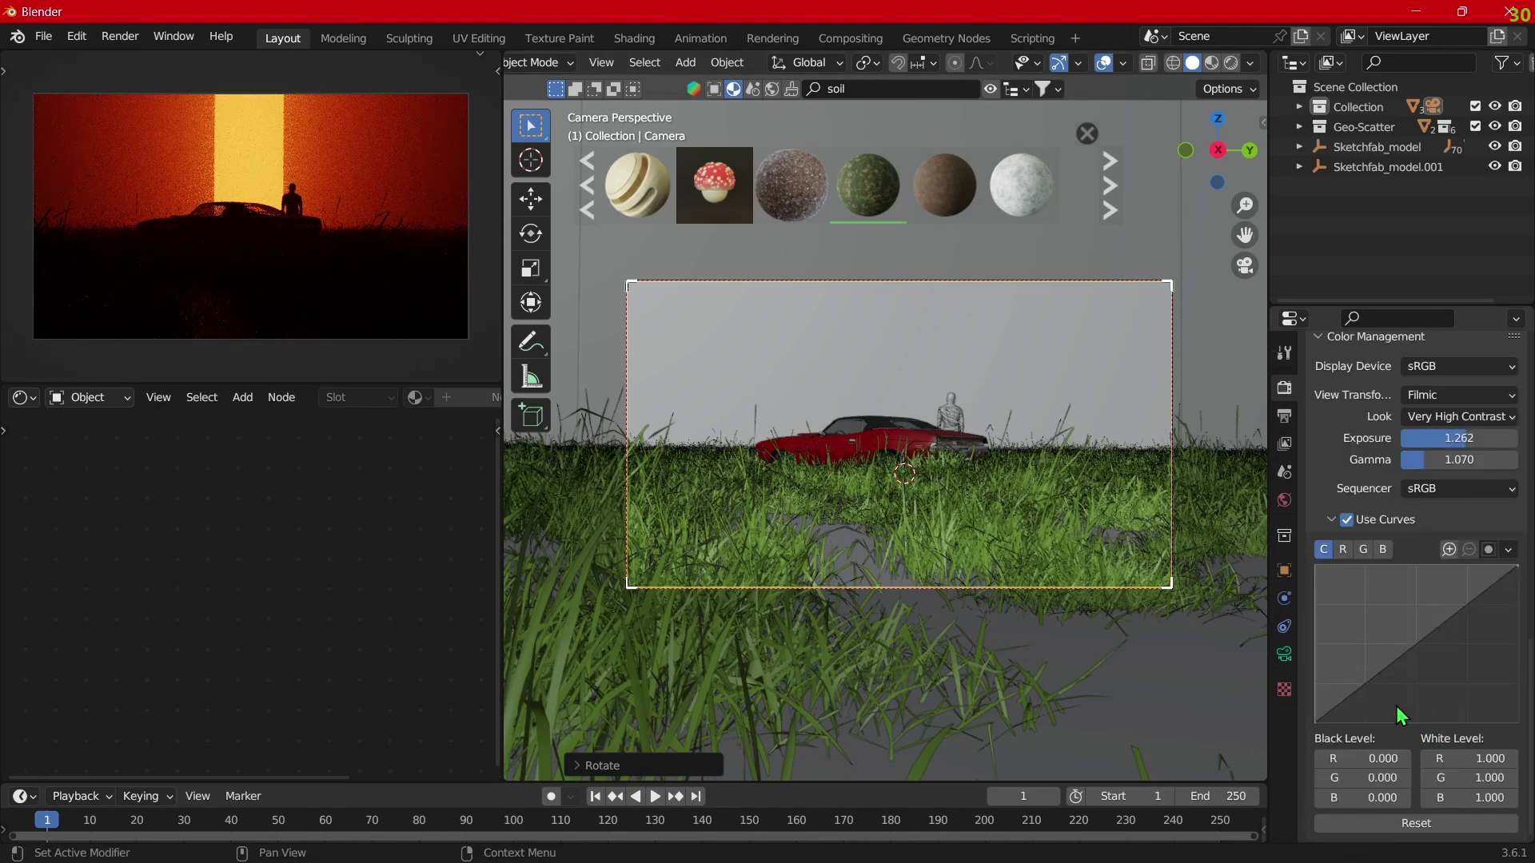
pyautogui.moveTo(1396, 707); pyautogui.dragTo(1367, 693)
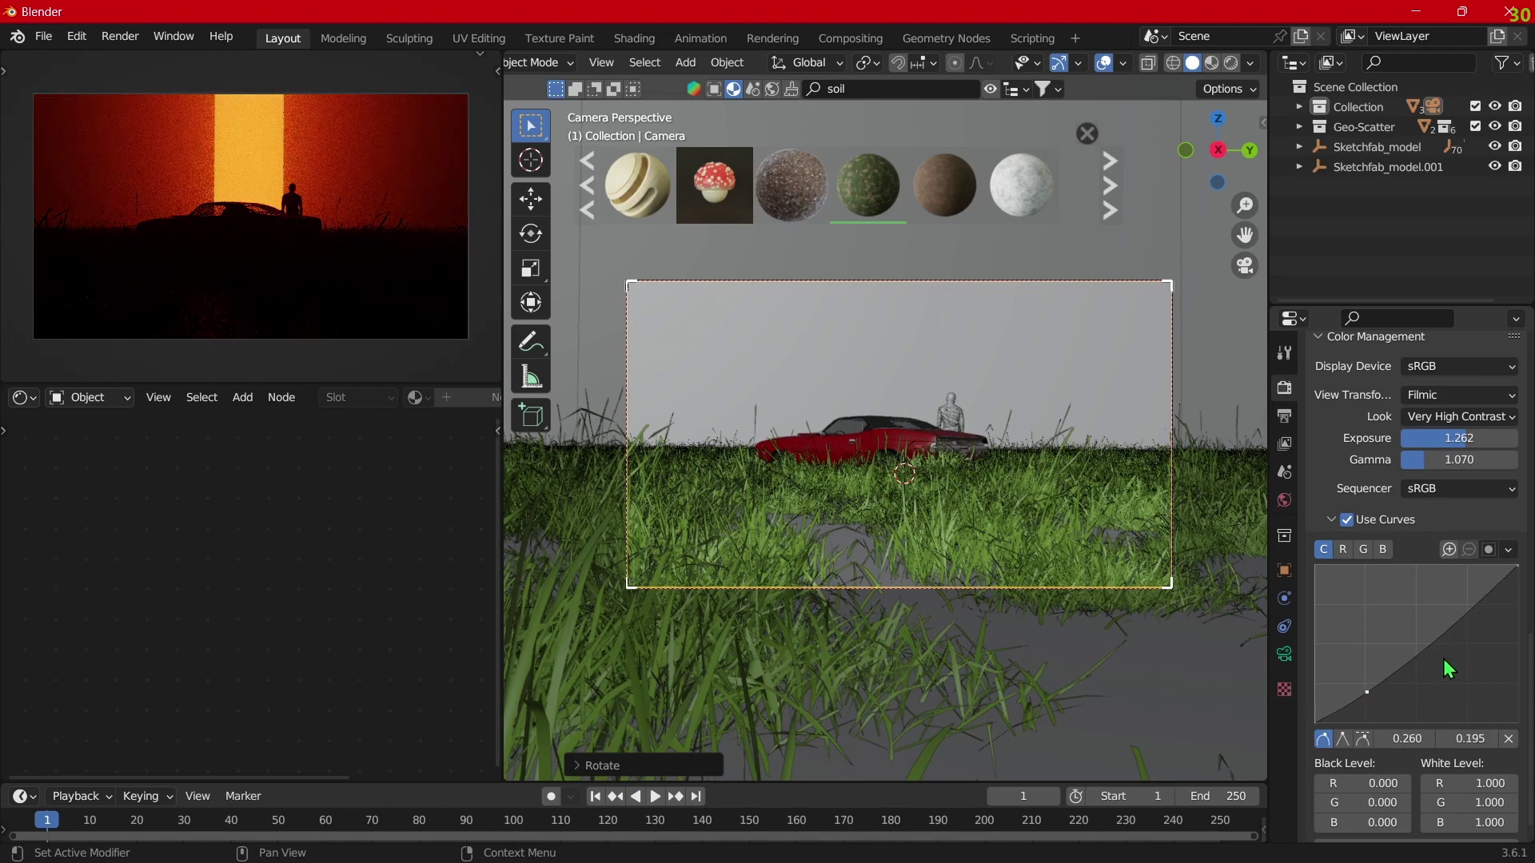
pyautogui.moveTo(1343, 707)
pyautogui.mouseDown()
pyautogui.moveTo(1350, 660)
pyautogui.moveTo(1348, 694)
pyautogui.moveTo(1461, 594)
pyautogui.mouseUp()
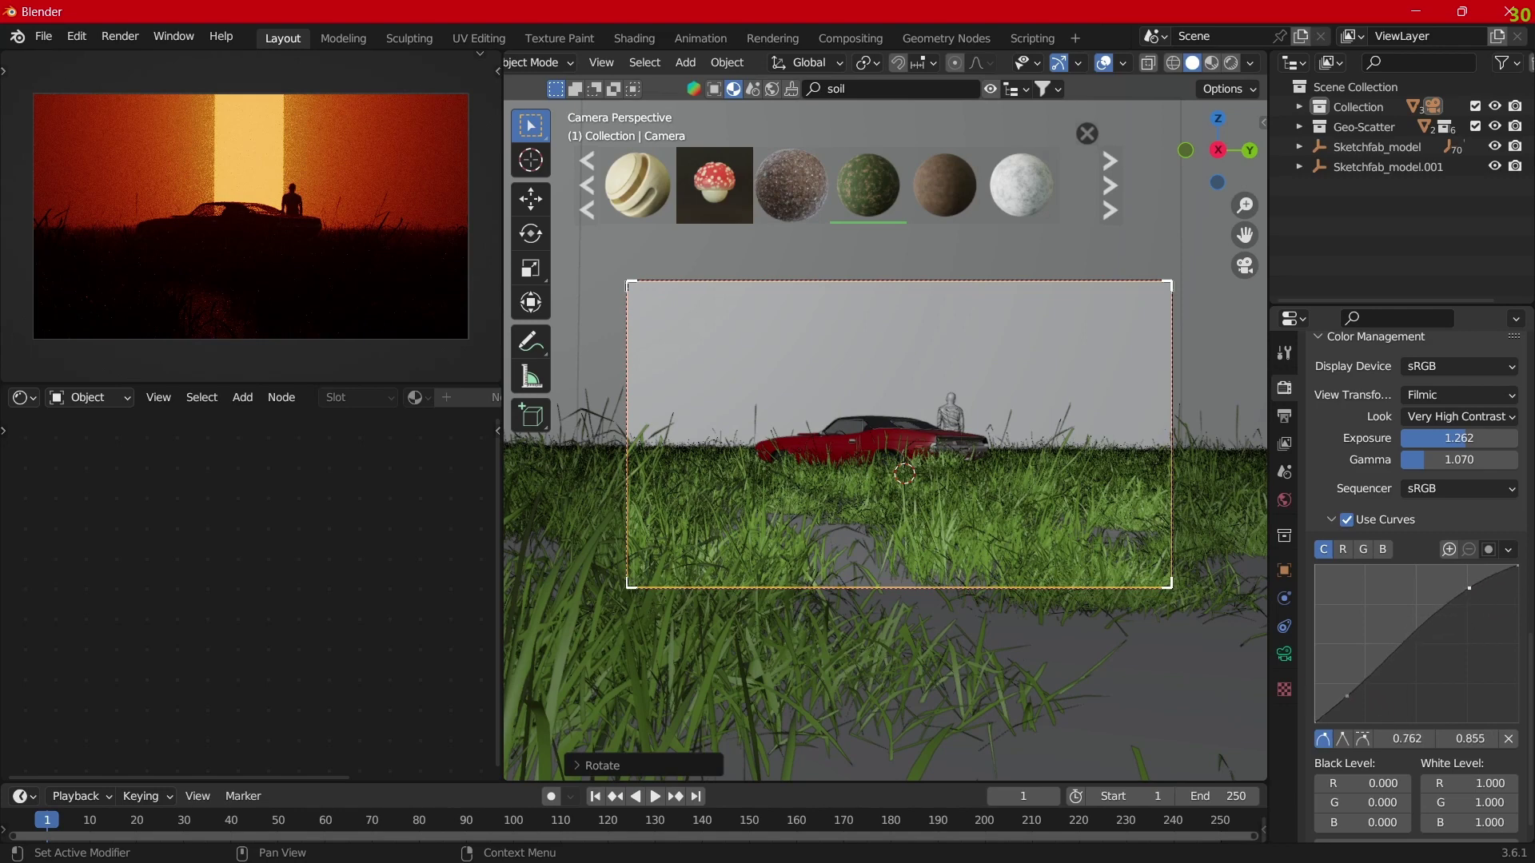
pyautogui.moveTo(1348, 696); pyautogui.dragTo(1371, 693)
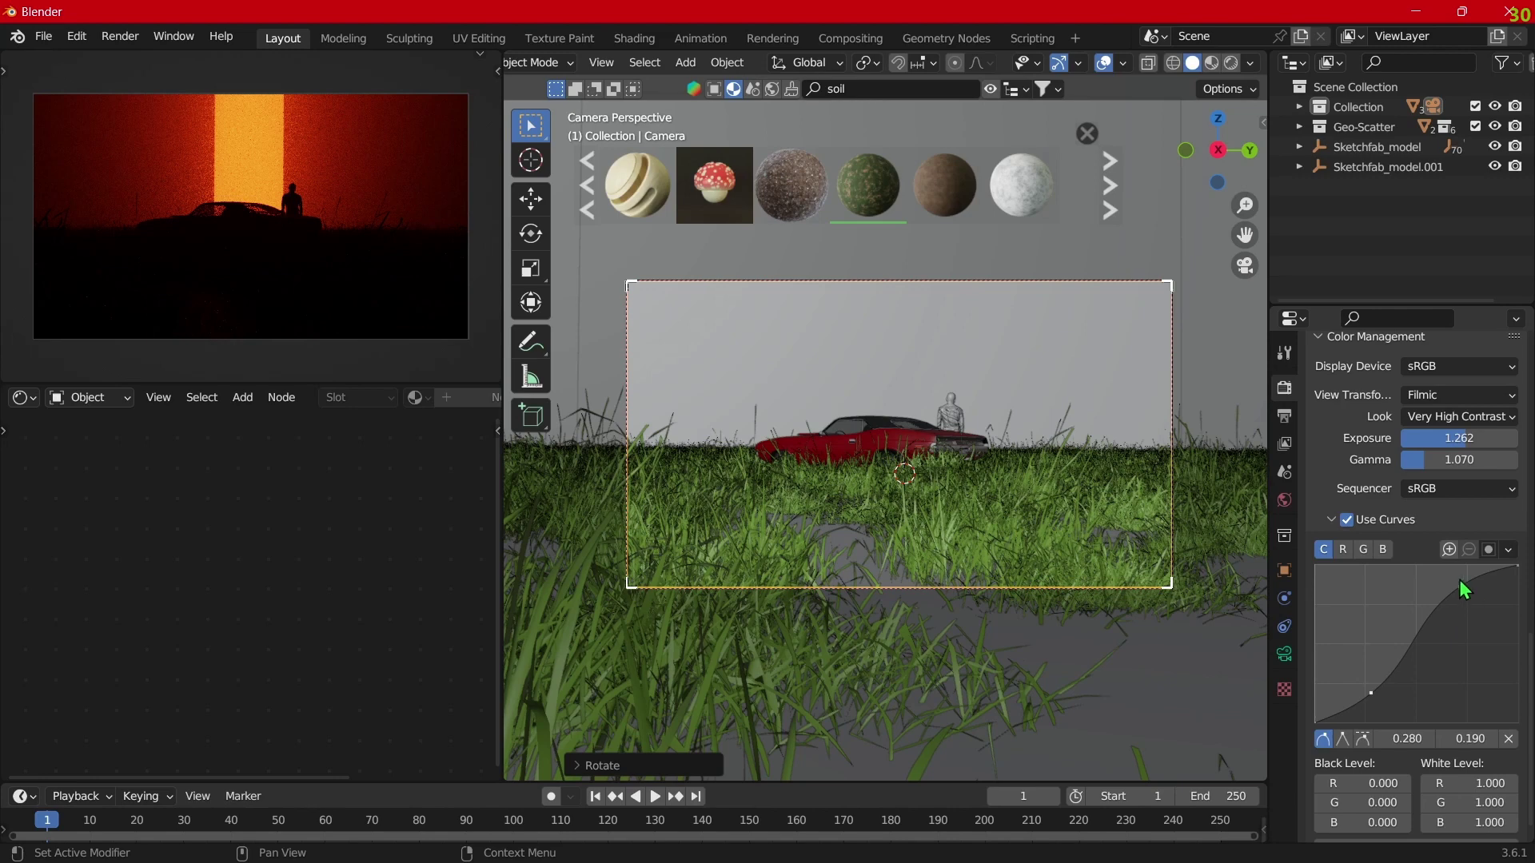
pyautogui.moveTo(1460, 588); pyautogui.dragTo(1458, 597)
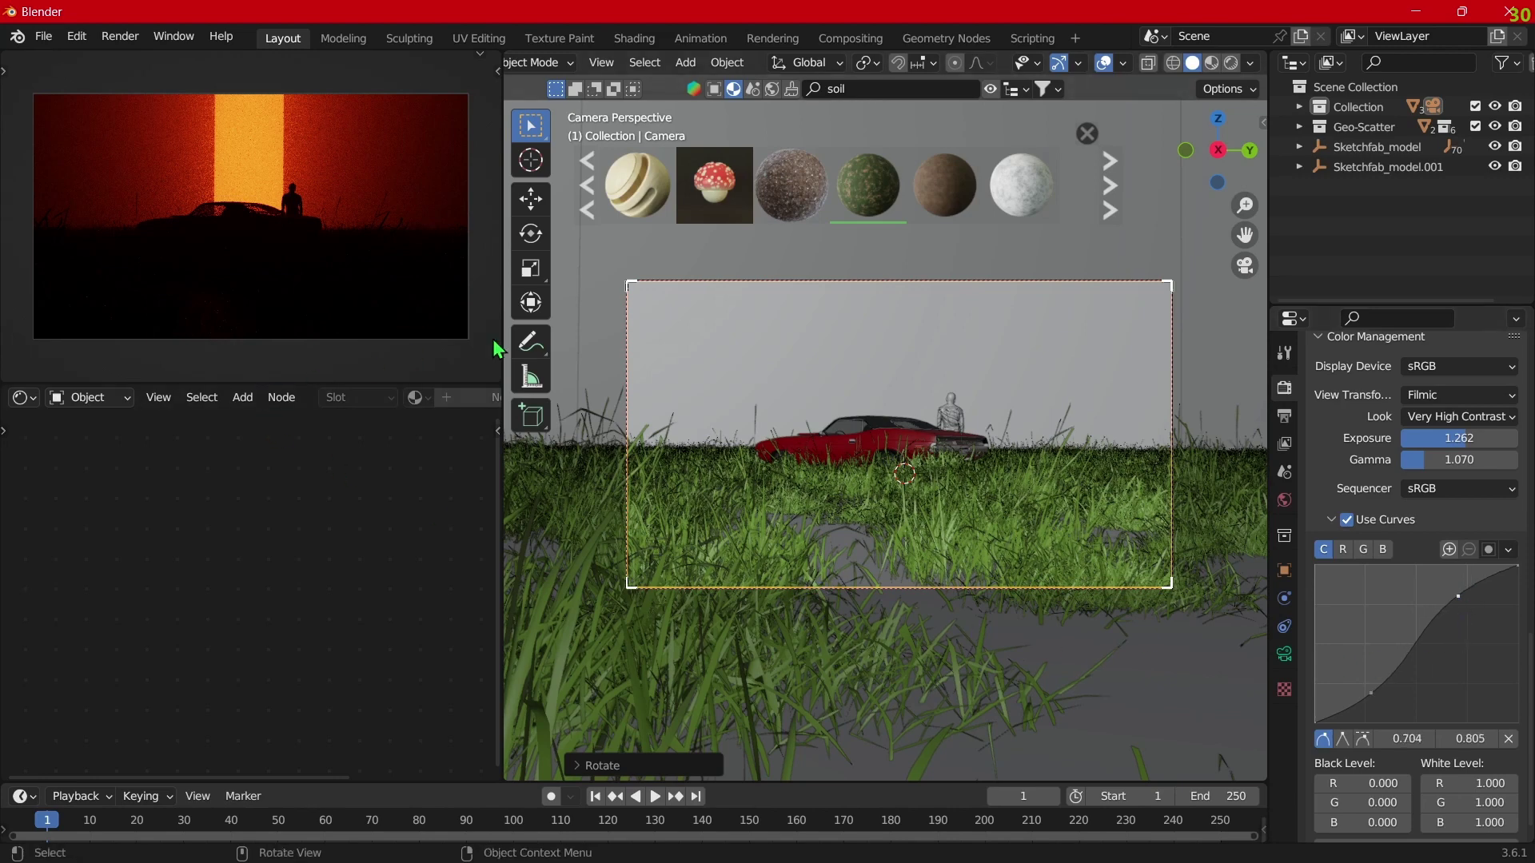
# Step: In Render Properties, change the Cycles Device from GPU Compute to CPU
pyautogui.scroll(5, 1371, 476)
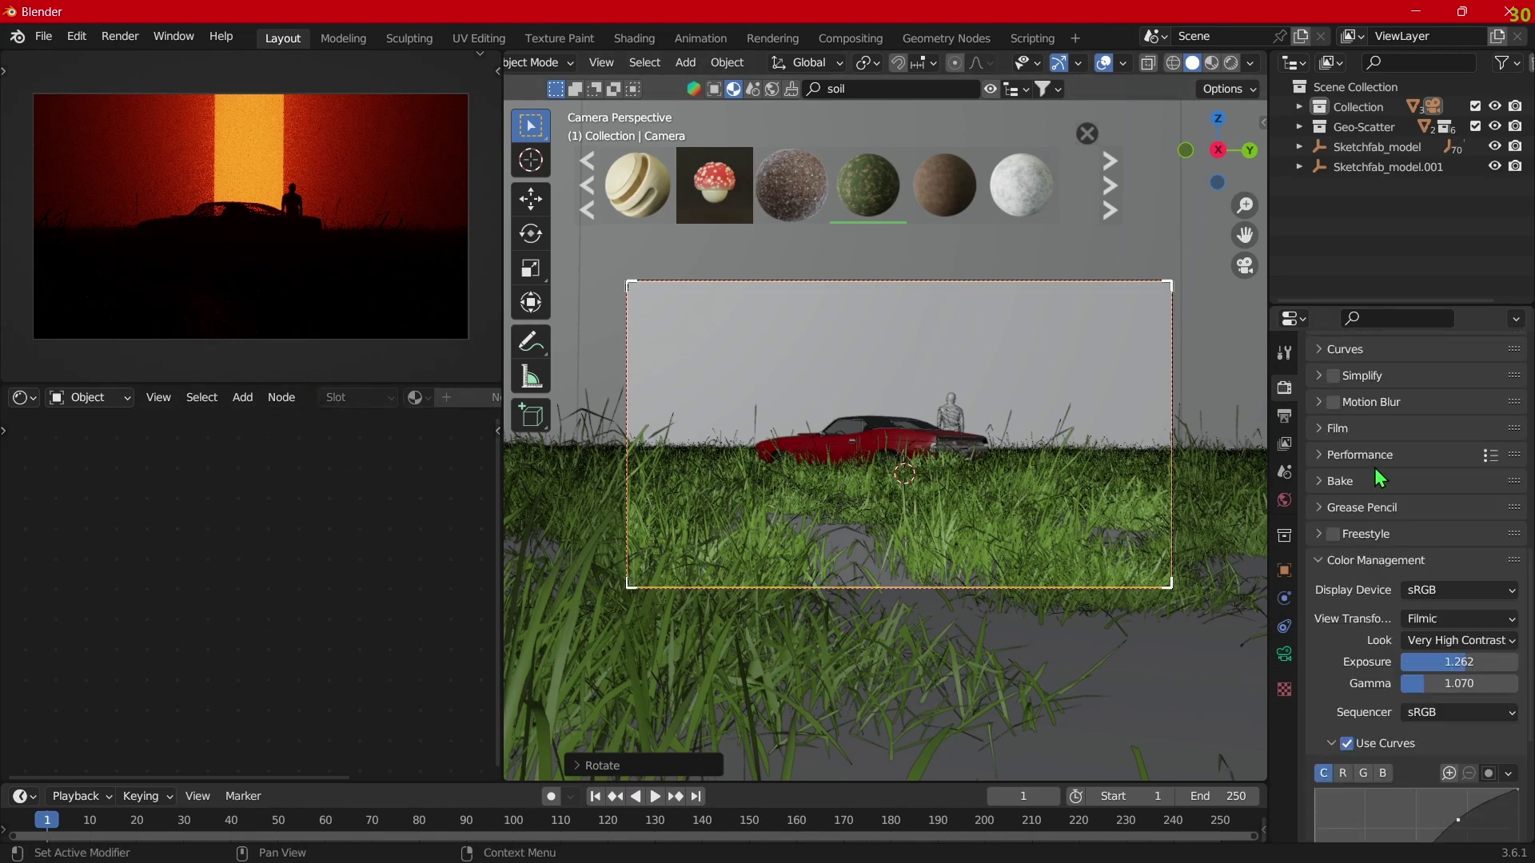
pyautogui.scroll(5, 1375, 468)
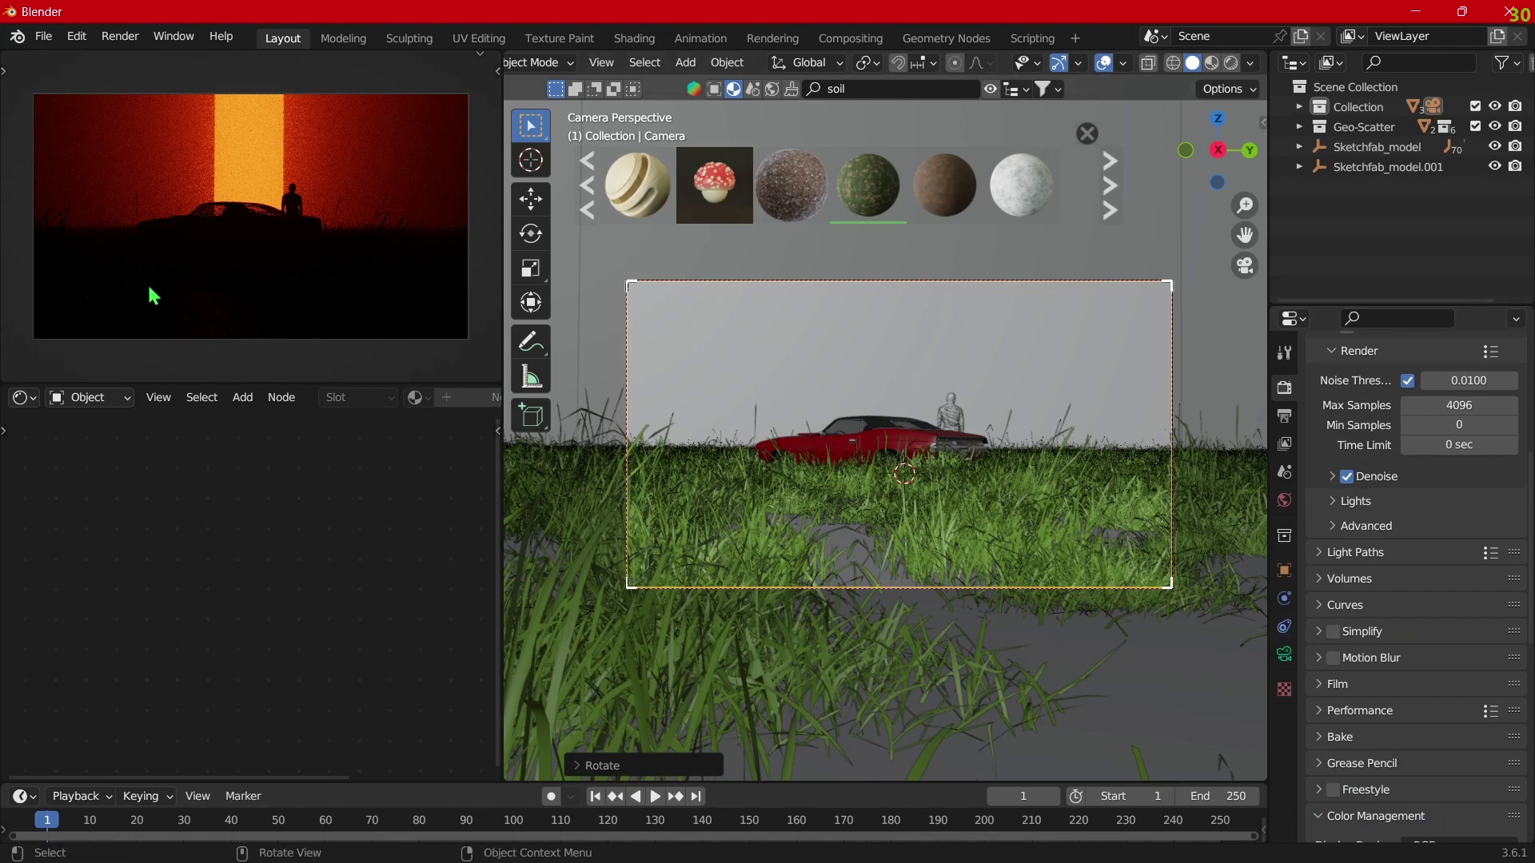
pyautogui.scroll(5, 1407, 476)
pyautogui.scroll(4, 1507, 461)
pyautogui.click(1472, 435)
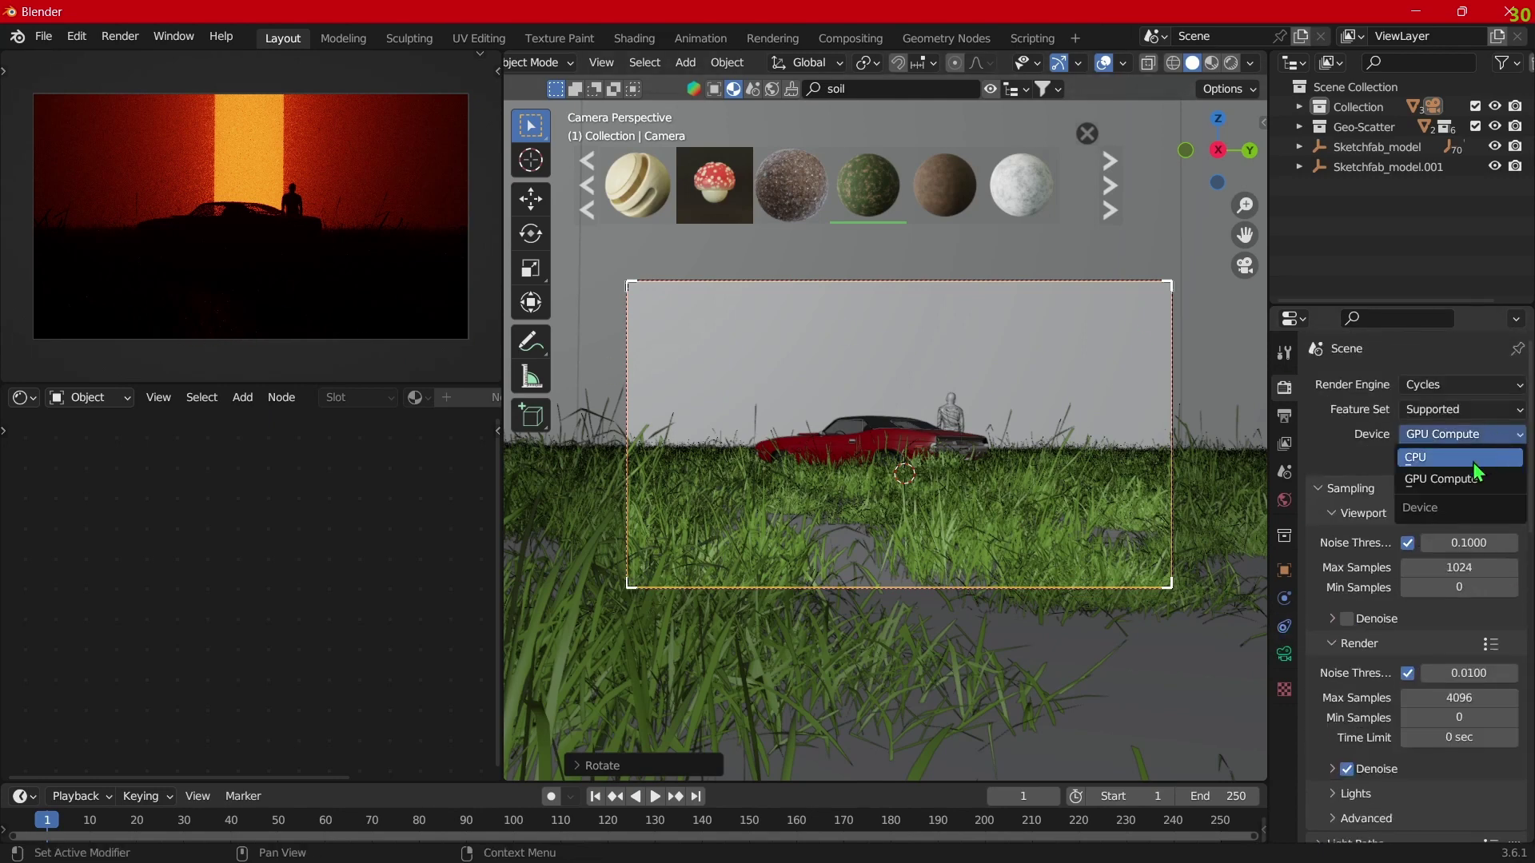
pyautogui.click(1415, 456)
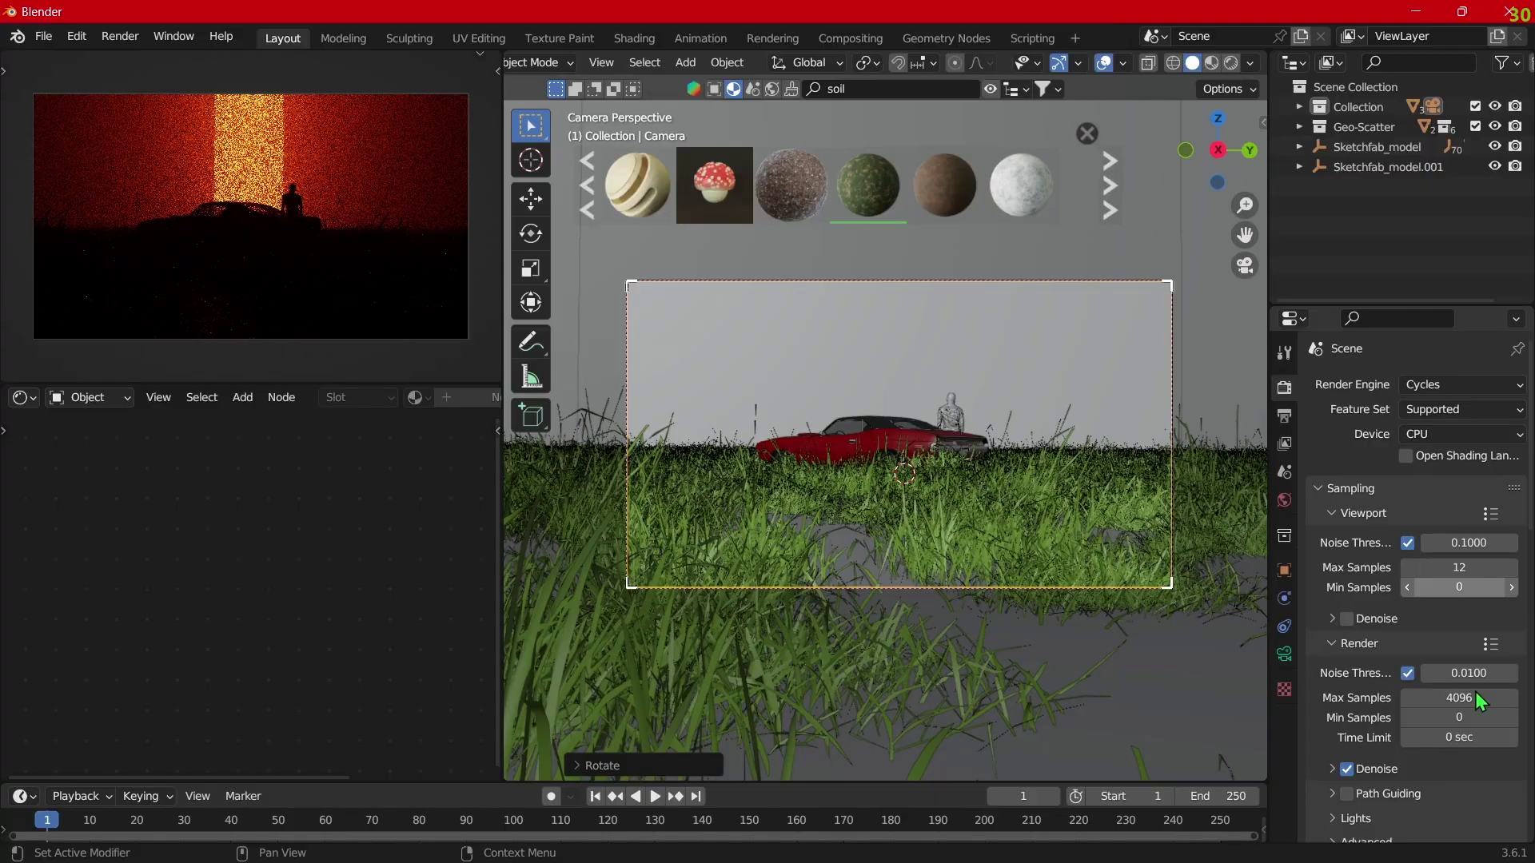
pyautogui.click(1409, 567)
pyautogui.write('12')
# Step: Start a full render of frame 1 showing the car and man silhouetted against the orange beam
pyautogui.press('F12')
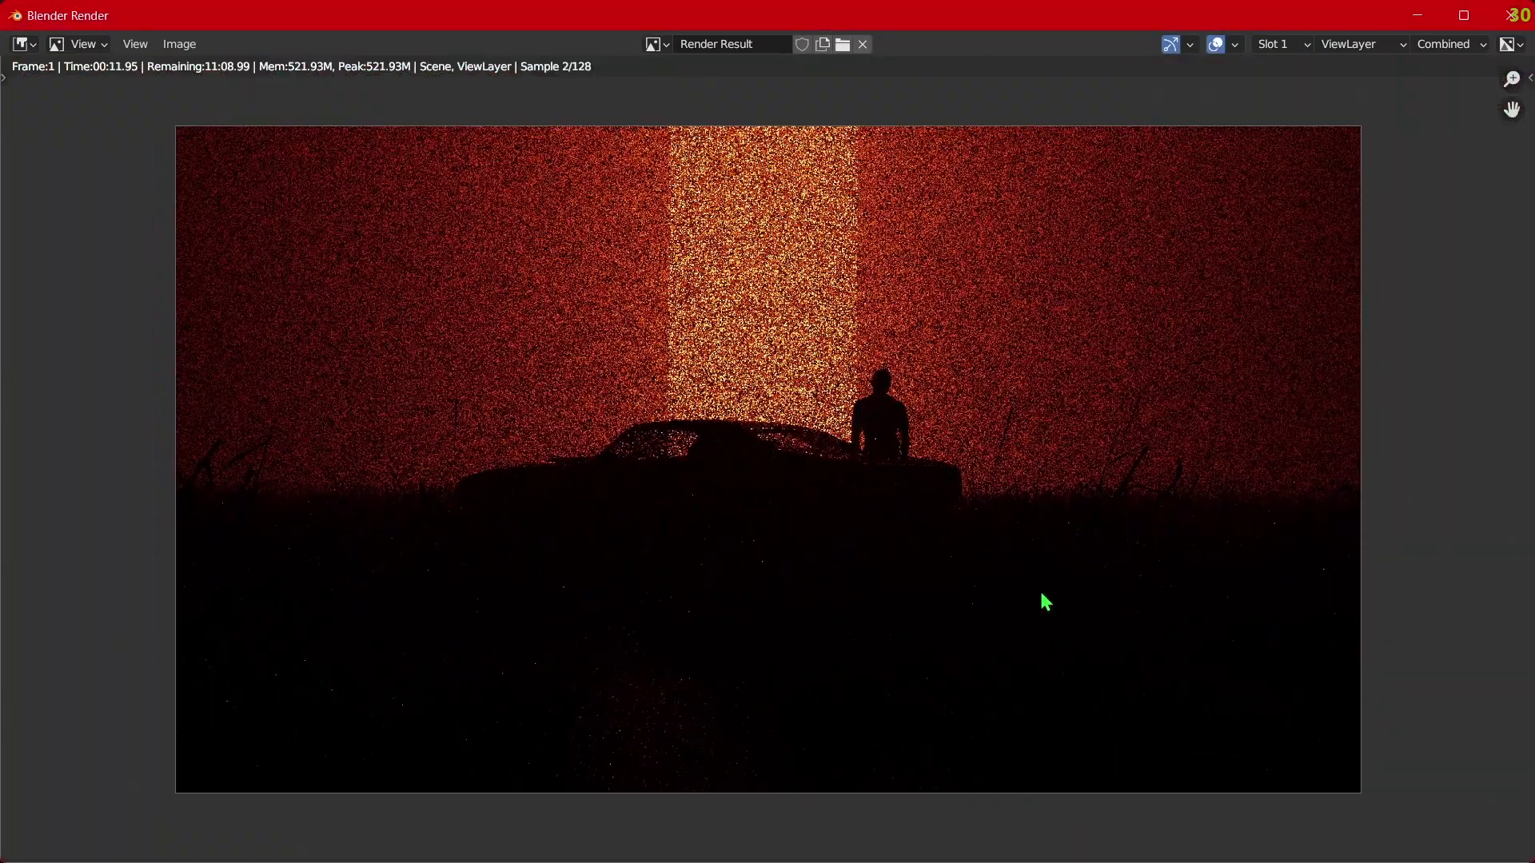